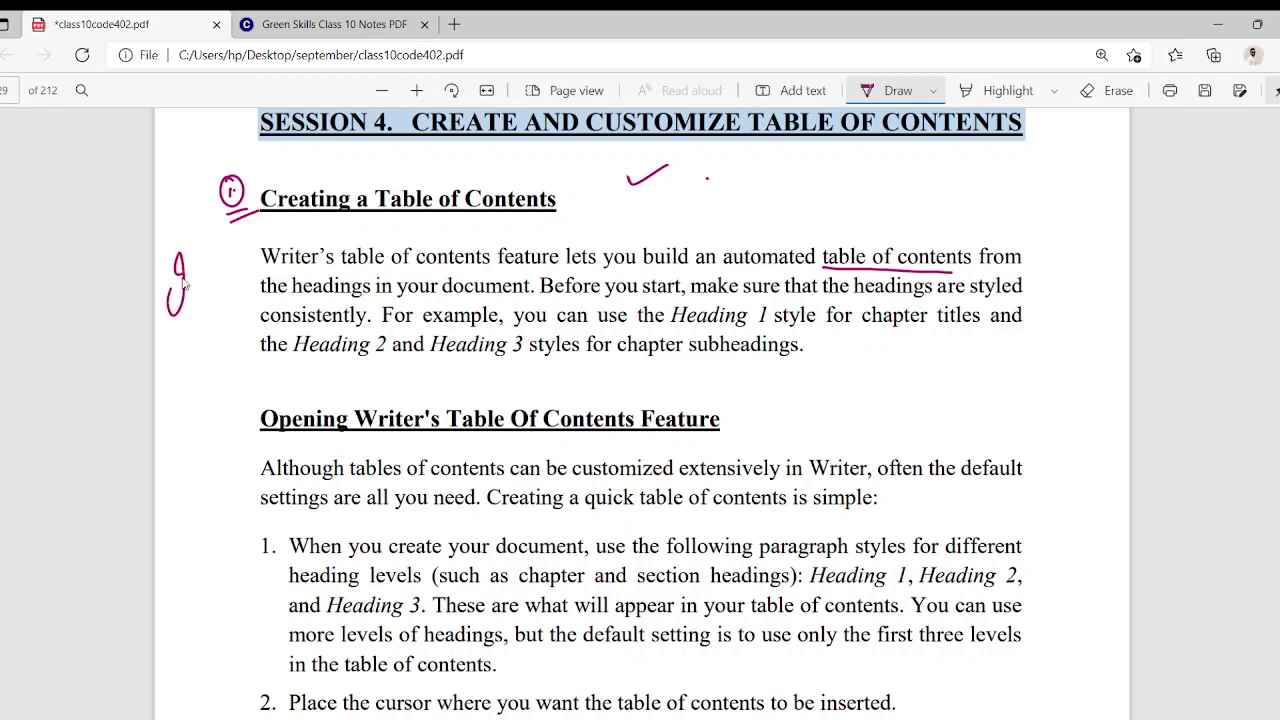
# Step: Handwrite "Index" beside the first paragraph and "Chapter name", "heading 1" and "subheading" above it, with underlines and tick marks
pyautogui.moveTo(158, 325); pyautogui.dragTo(258, 285)
pyautogui.moveTo(895, 158)
pyautogui.mouseDown()
pyautogui.moveTo(890, 180)
pyautogui.moveTo(1044, 156)
pyautogui.mouseUp()
pyautogui.moveTo(870, 200)
pyautogui.mouseDown()
pyautogui.moveTo(882, 222)
pyautogui.moveTo(946, 210)
pyautogui.moveTo(975, 236)
pyautogui.moveTo(976, 200)
pyautogui.moveTo(982, 212)
pyautogui.mouseUp()
pyautogui.moveTo(896, 230)
pyautogui.mouseDown()
pyautogui.moveTo(998, 210)
pyautogui.moveTo(952, 248)
pyautogui.moveTo(1086, 210)
pyautogui.moveTo(1069, 205)
pyautogui.mouseUp()
pyautogui.moveTo(1024, 241); pyautogui.dragTo(1084, 220)
pyautogui.moveTo(1012, 186); pyautogui.dragTo(1098, 176)
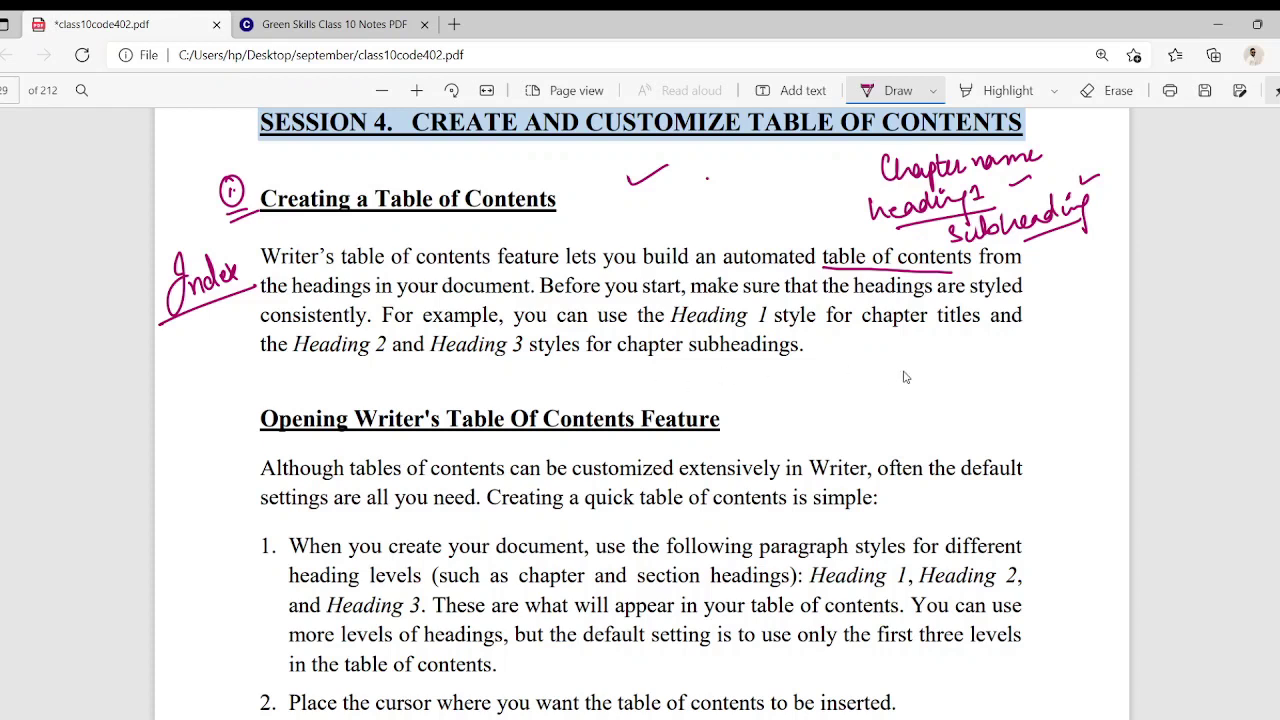
# Step: Handwrite a double-underlined "Document" and an underlined "Chapter" in the space below the first paragraph
pyautogui.moveTo(868, 345)
pyautogui.mouseDown()
pyautogui.moveTo(880, 352)
pyautogui.moveTo(870, 364)
pyautogui.mouseUp()
pyautogui.moveTo(895, 352)
pyautogui.mouseDown()
pyautogui.moveTo(895, 364)
pyautogui.moveTo(992, 352)
pyautogui.moveTo(998, 339)
pyautogui.moveTo(998, 358)
pyautogui.mouseUp()
pyautogui.moveTo(902, 383); pyautogui.dragTo(1006, 367)
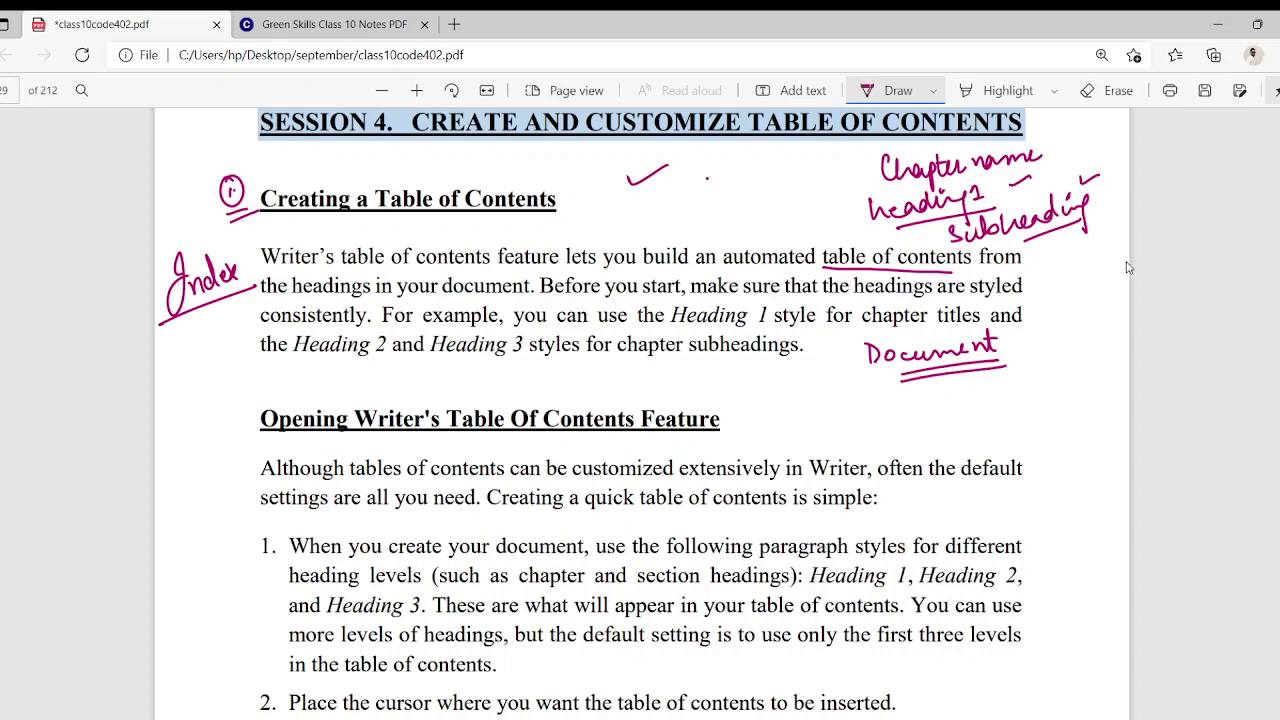
pyautogui.moveTo(1008, 384)
pyautogui.mouseDown()
pyautogui.moveTo(1003, 401)
pyautogui.moveTo(1070, 372)
pyautogui.moveTo(1090, 372)
pyautogui.moveTo(1051, 389)
pyautogui.moveTo(1090, 386)
pyautogui.mouseUp()
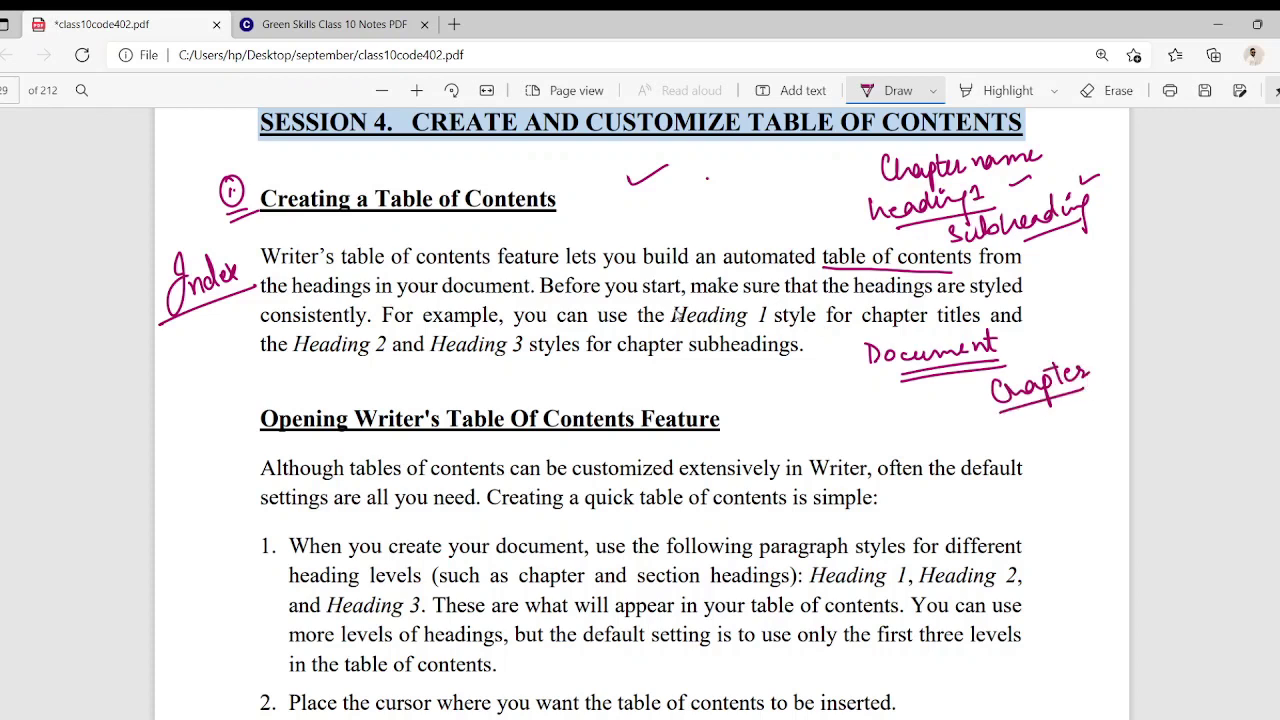
# Step: Circle the style names Heading 1, Heading 2 and Heading 3 in the paragraph about creating a table of contents
pyautogui.moveTo(679, 305)
pyautogui.mouseDown()
pyautogui.moveTo(718, 338)
pyautogui.moveTo(736, 295)
pyautogui.moveTo(684, 313)
pyautogui.mouseUp()
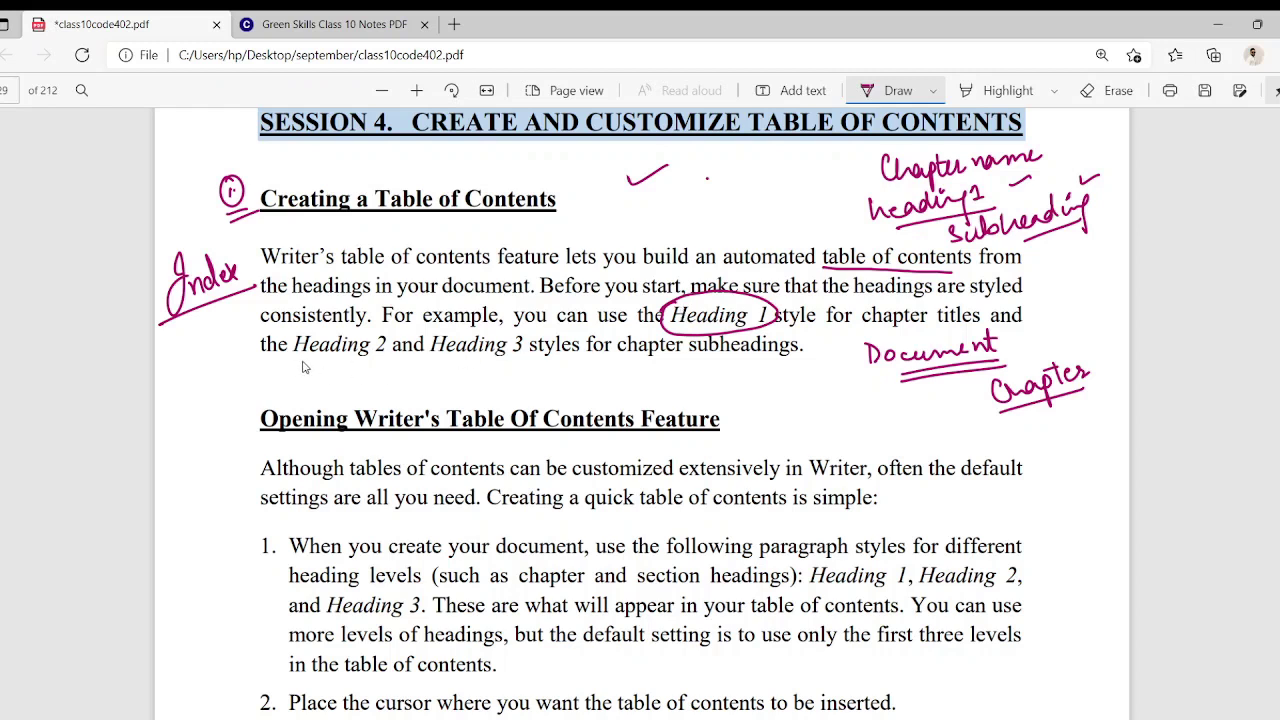
pyautogui.moveTo(302, 361)
pyautogui.mouseDown()
pyautogui.moveTo(379, 333)
pyautogui.moveTo(300, 365)
pyautogui.moveTo(350, 366)
pyautogui.mouseUp()
pyautogui.moveTo(478, 356)
pyautogui.mouseDown()
pyautogui.moveTo(497, 311)
pyautogui.moveTo(496, 362)
pyautogui.mouseUp()
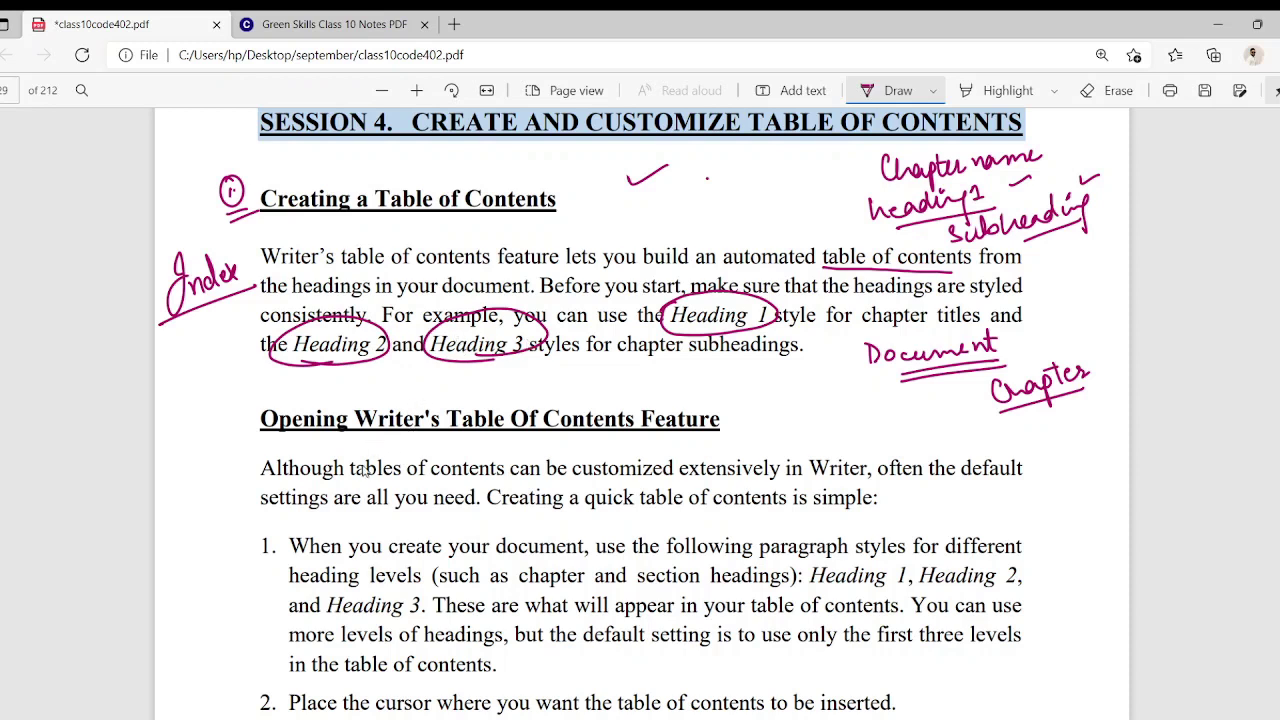
# Step: Underline "customized" and "Heading 3" in the section on opening the feature, and draw a double tick above instruction 1
pyautogui.moveTo(576, 479); pyautogui.dragTo(673, 478)
pyautogui.scroll(-1, 688, 524)
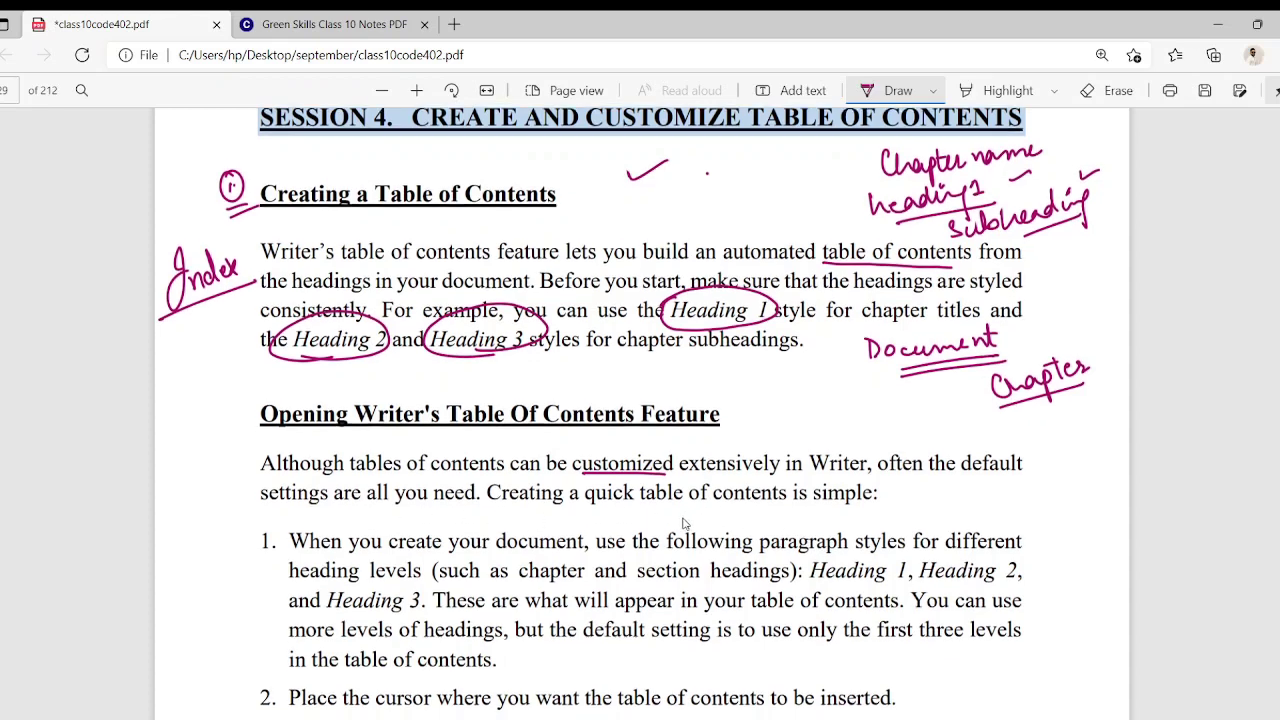
pyautogui.scroll(-3, 662, 522)
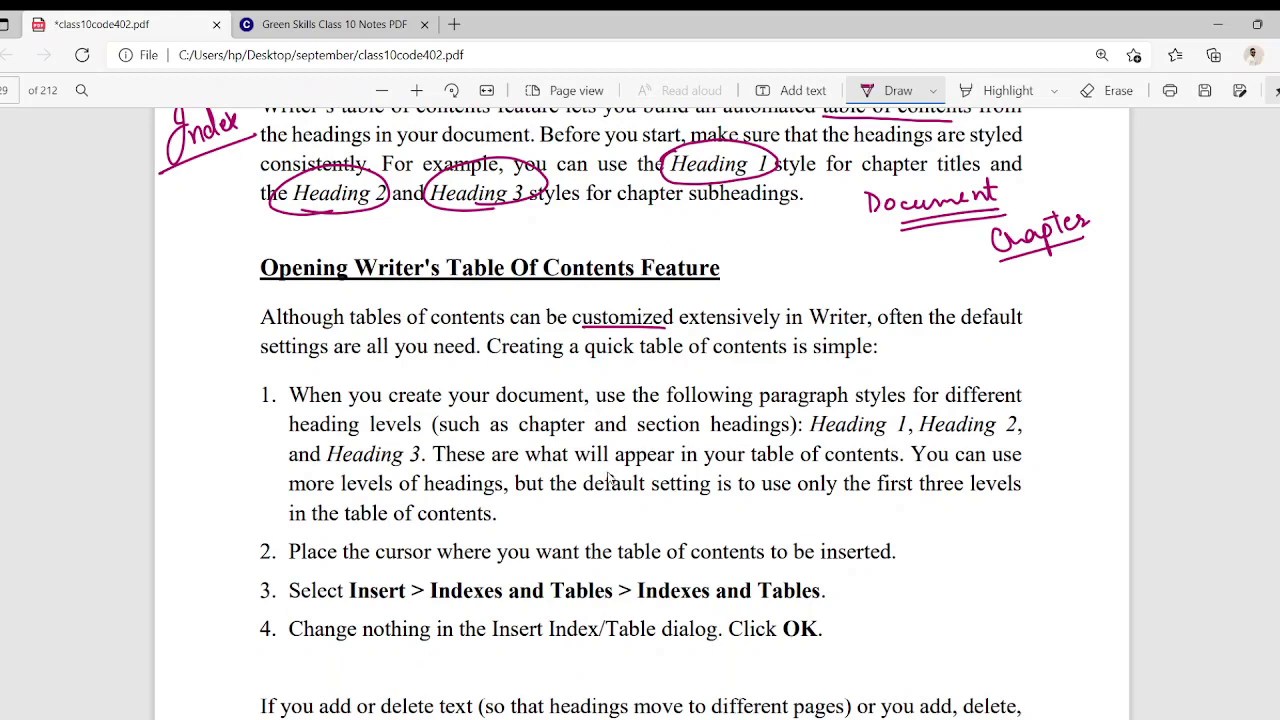
pyautogui.moveTo(422, 373)
pyautogui.mouseDown()
pyautogui.moveTo(432, 383)
pyautogui.moveTo(475, 355)
pyautogui.mouseUp()
pyautogui.moveTo(328, 465); pyautogui.dragTo(403, 463)
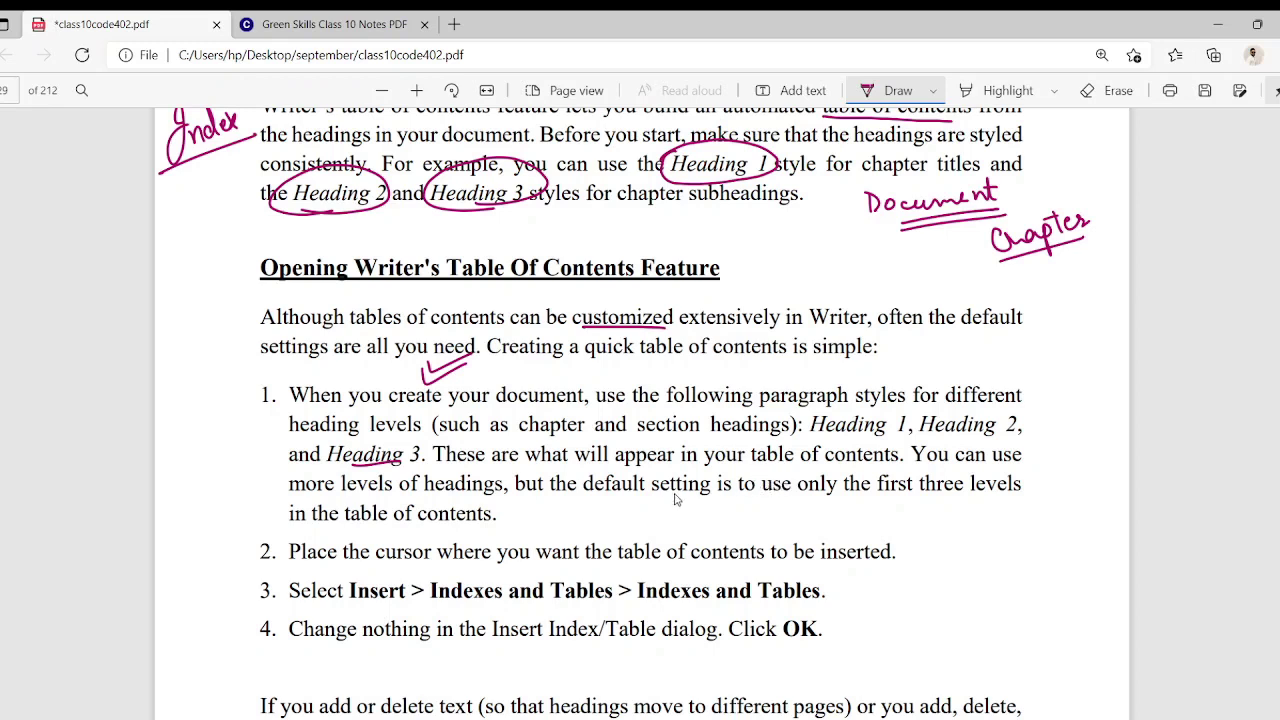
# Step: Underline "setting is" and "first three levels" in instruction 1, and tick instruction 2 about placing the cursor
pyautogui.moveTo(650, 496); pyautogui.dragTo(740, 503)
pyautogui.moveTo(885, 508); pyautogui.dragTo(990, 510)
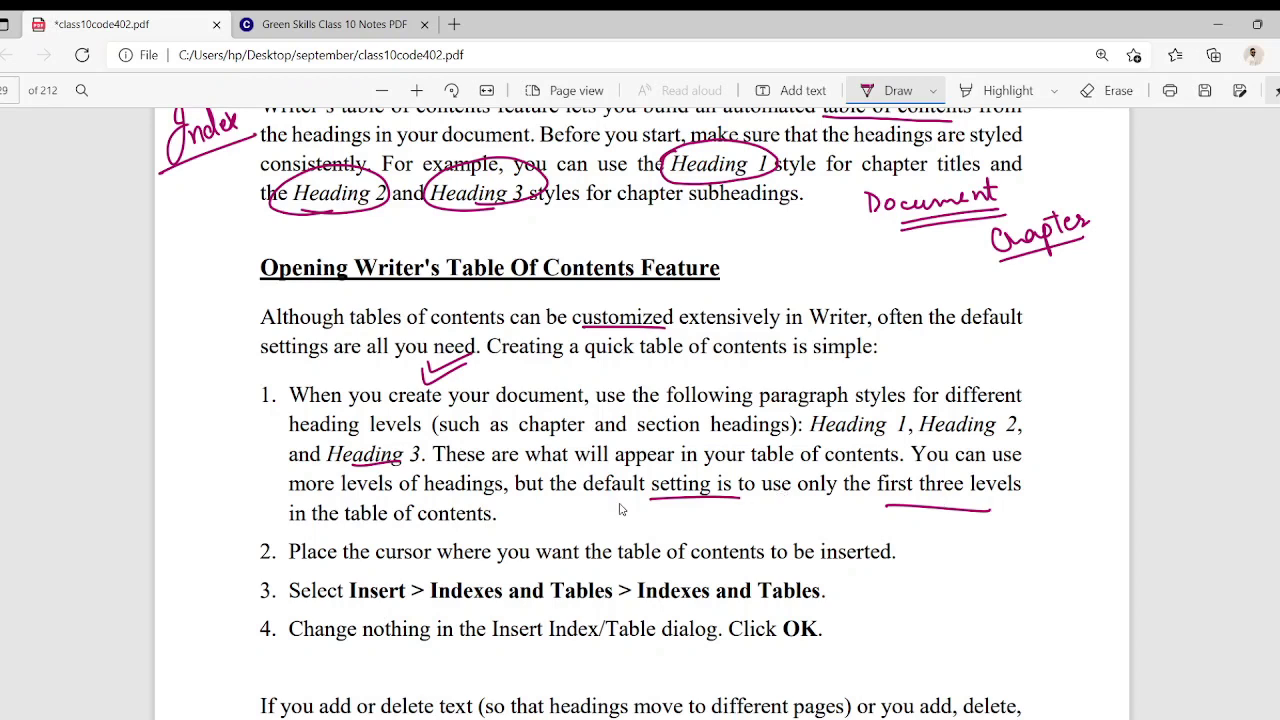
pyautogui.moveTo(231, 562); pyautogui.dragTo(272, 541)
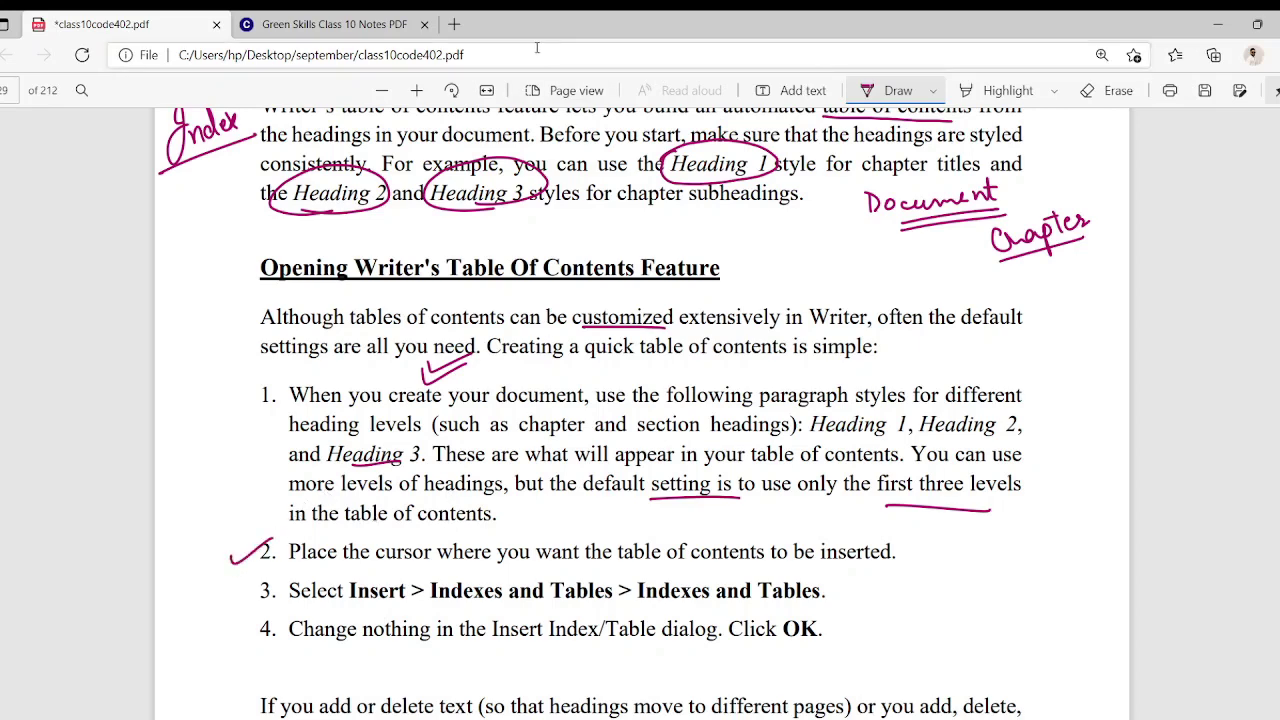
# Step: Switch to the Green Skills Class 10 Notes web page and look through its session titles, red subheadings and text
pyautogui.click(370, 22)
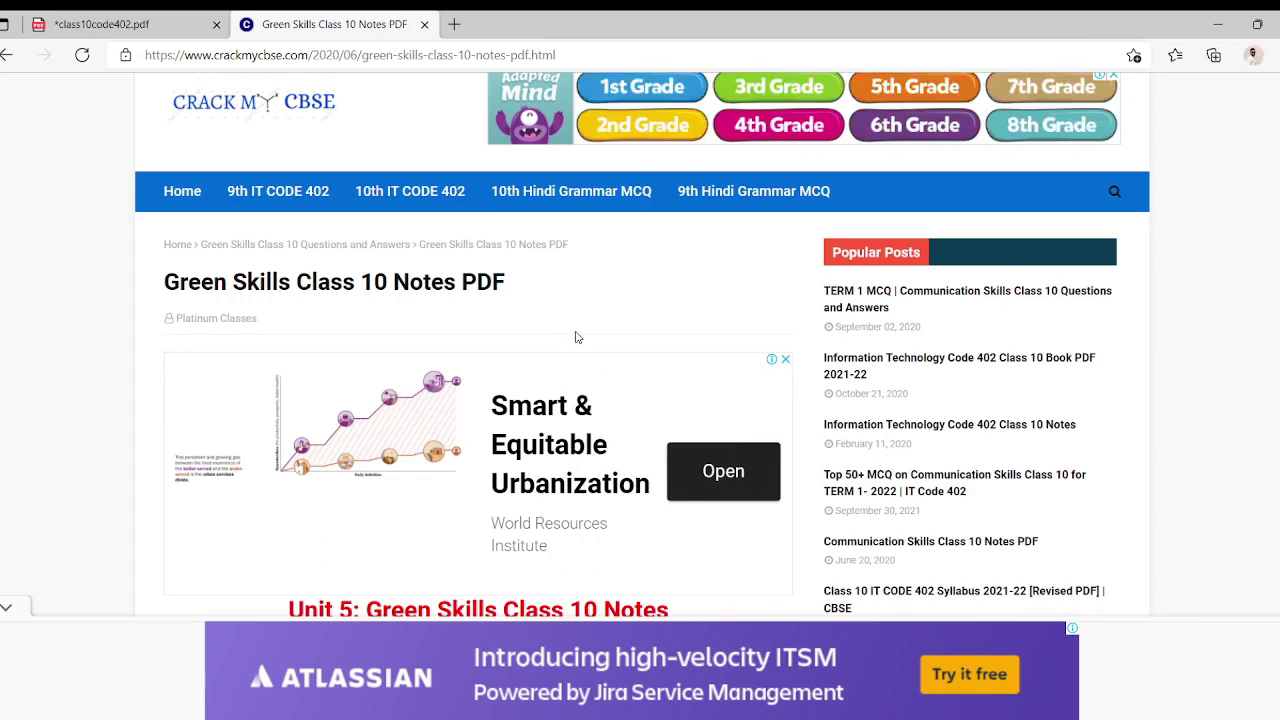
pyautogui.scroll(-10, 576, 336)
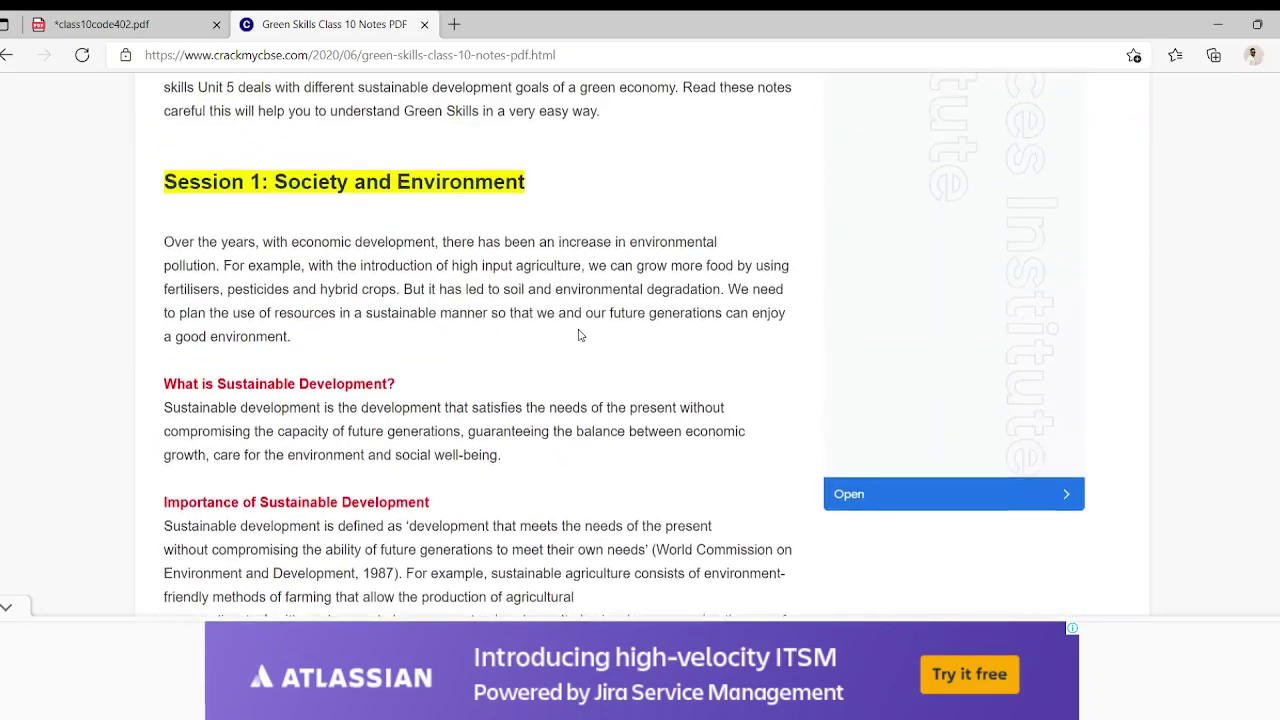
pyautogui.scroll(4, 578, 335)
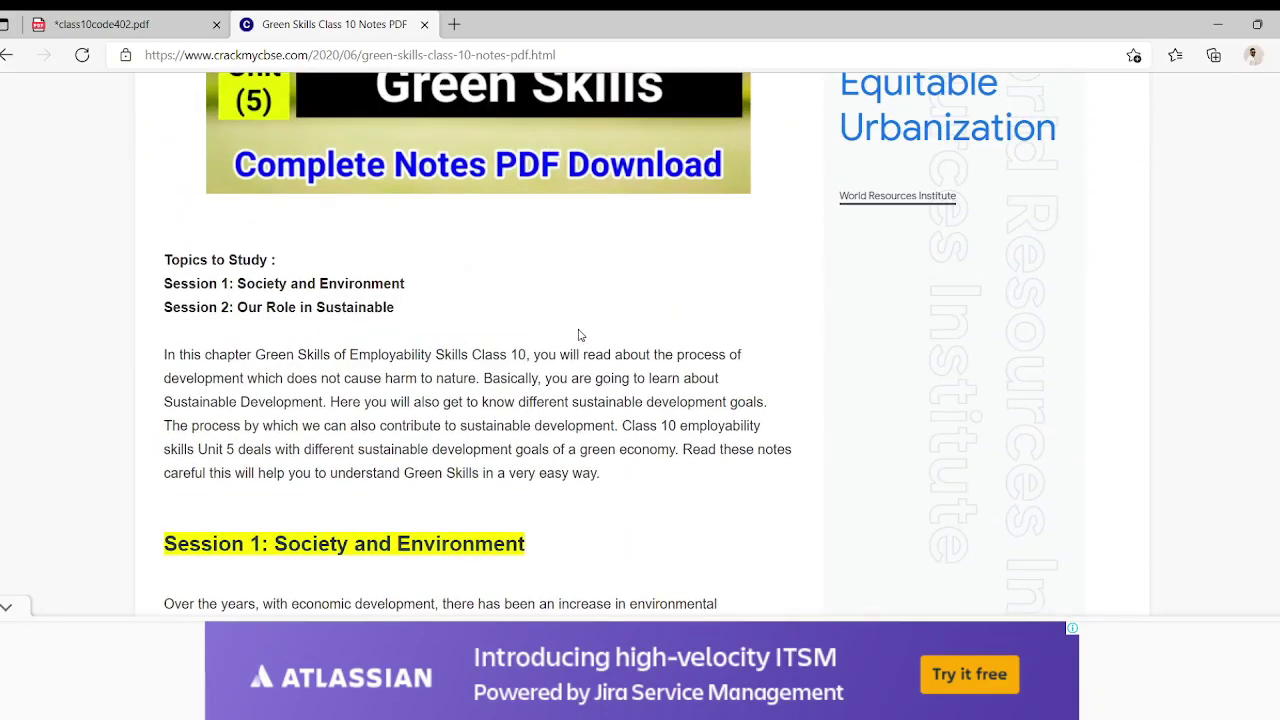
pyautogui.scroll(-4, 578, 335)
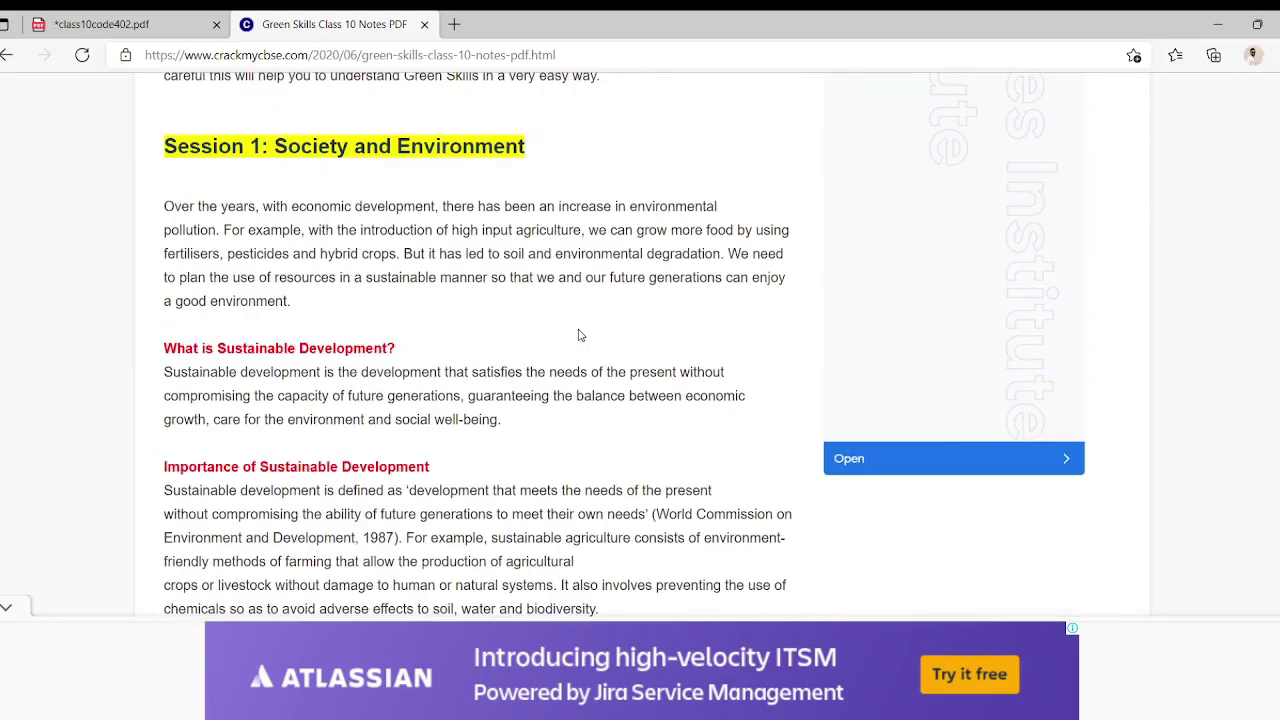
pyautogui.scroll(-2, 563, 464)
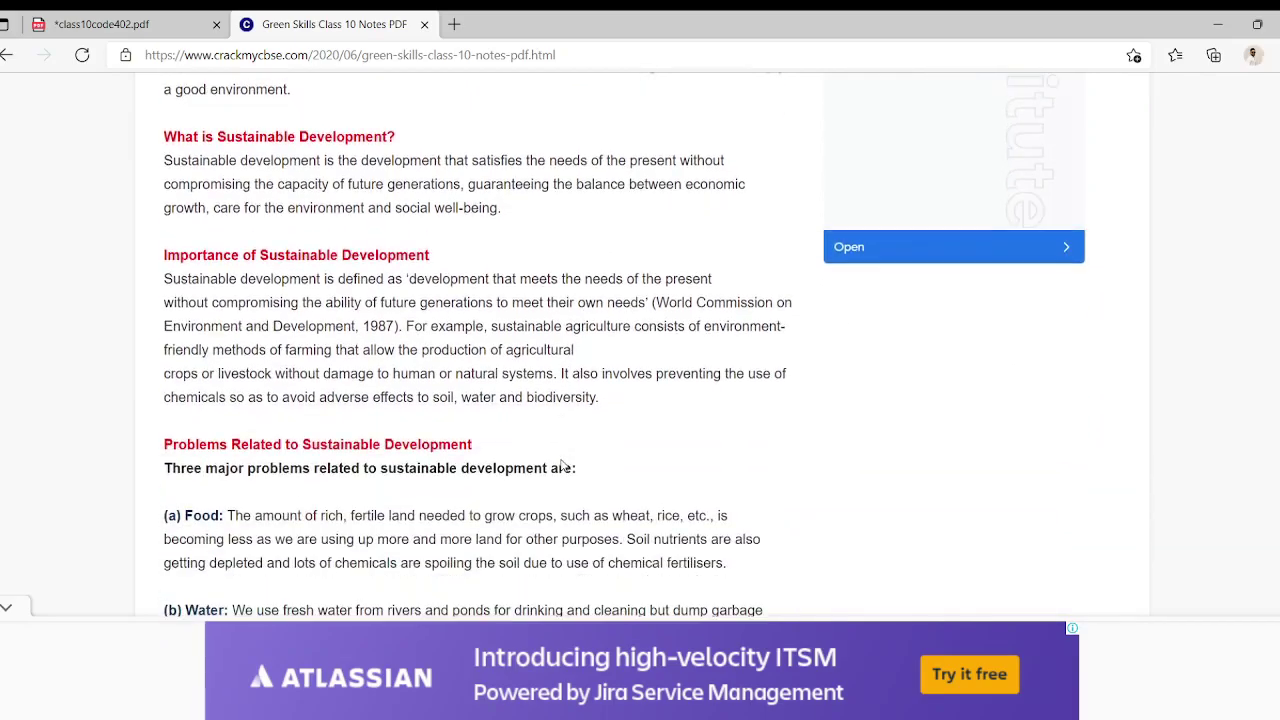
pyautogui.scroll(-10, 563, 465)
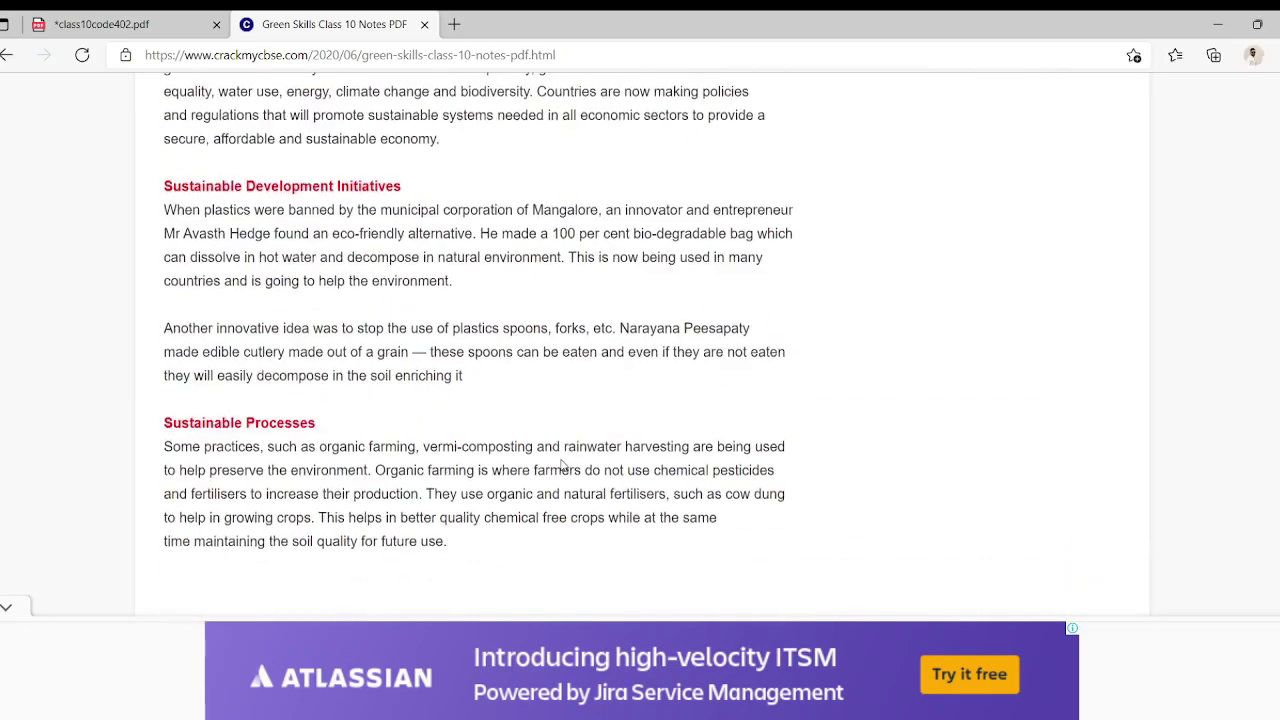
pyautogui.scroll(20, 562, 465)
pyautogui.scroll(-8, 562, 465)
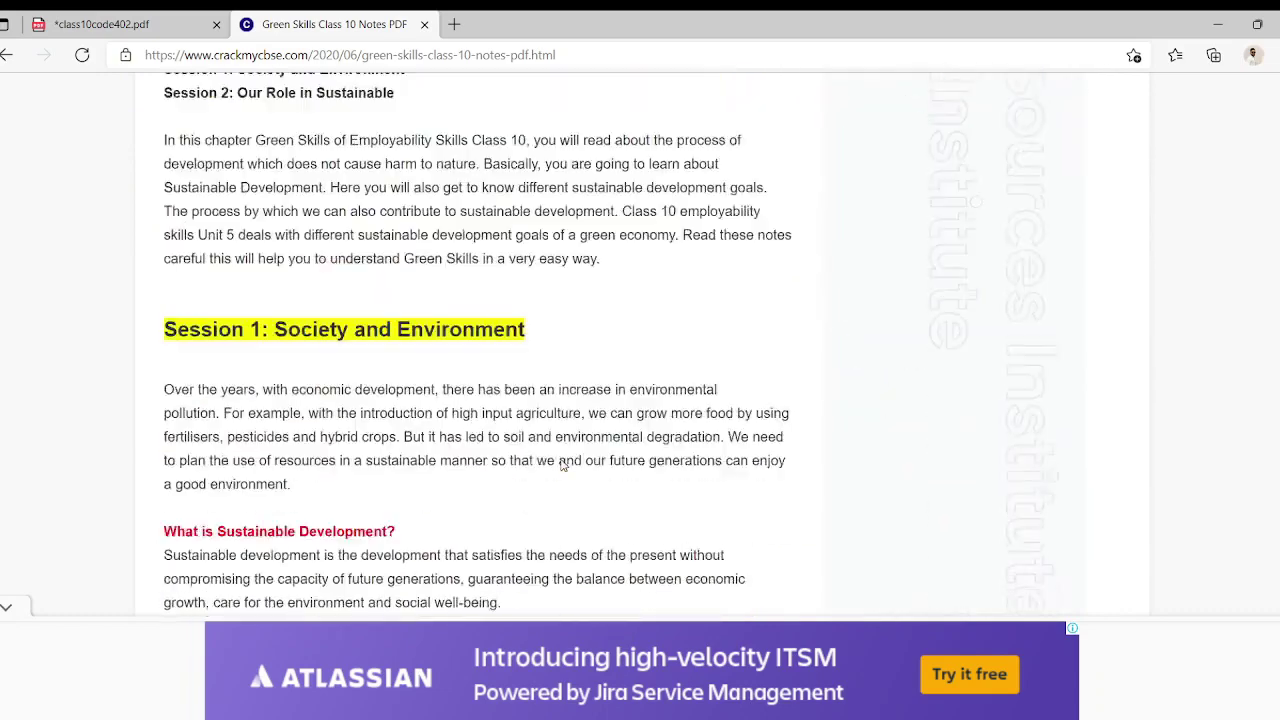
pyautogui.scroll(-5, 562, 465)
pyautogui.scroll(3, 562, 465)
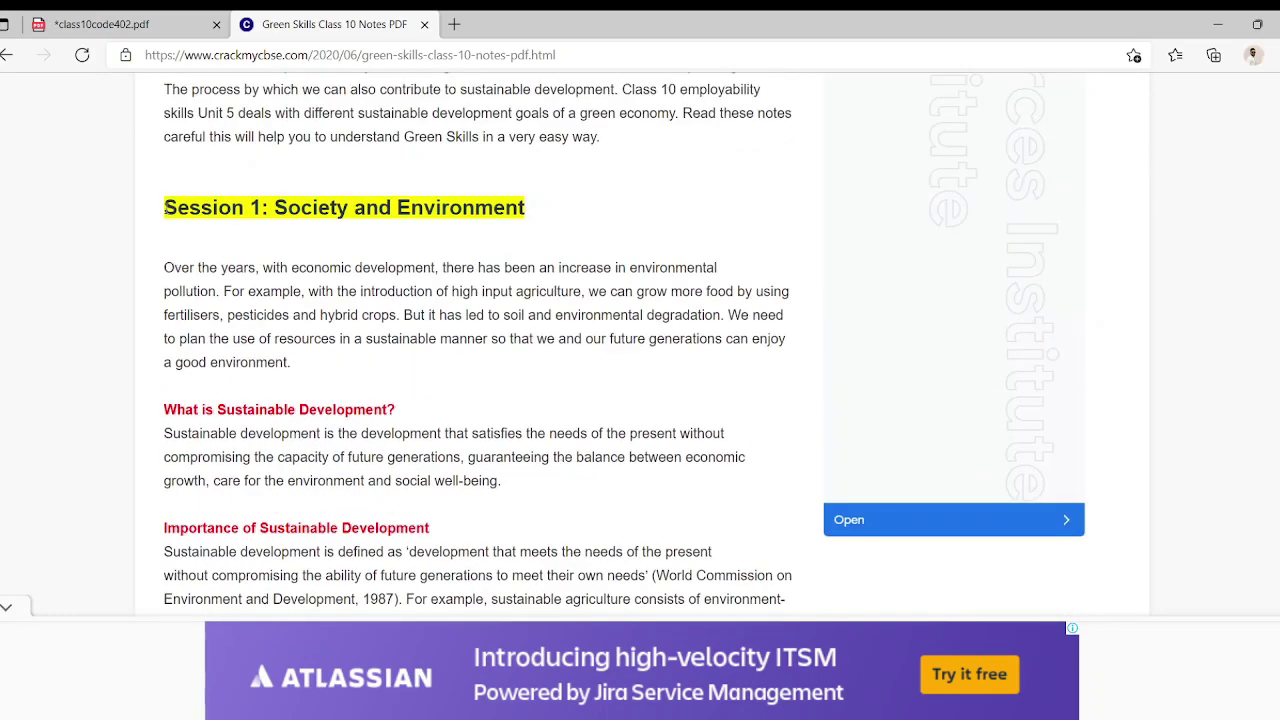
pyautogui.moveTo(203, 322); pyautogui.dragTo(334, 628)
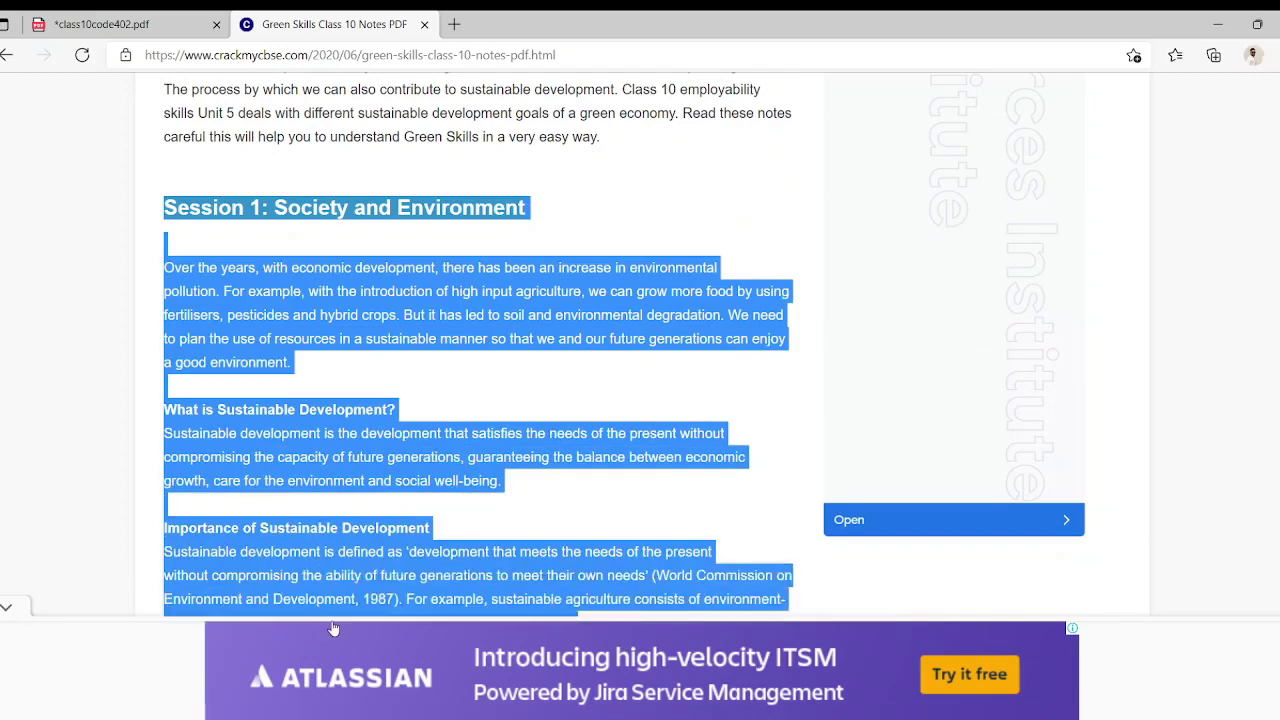
pyautogui.scroll(-5, 439, 463)
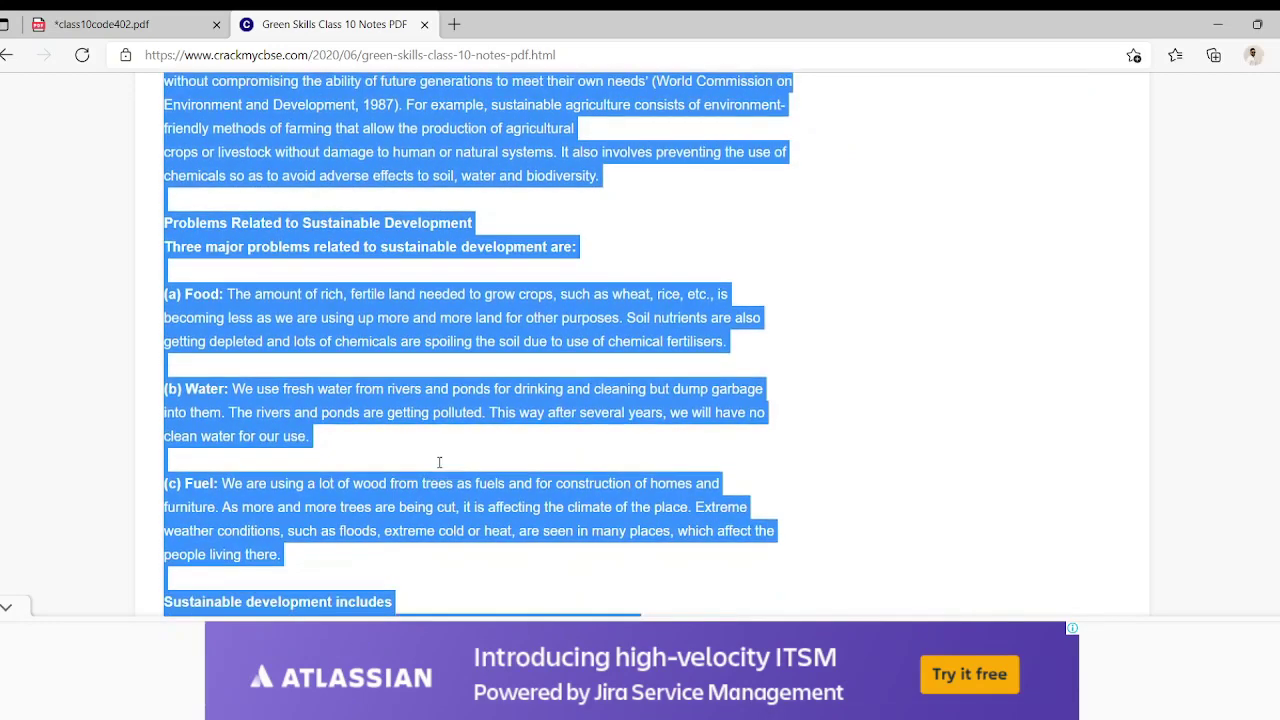
pyautogui.scroll(-15, 439, 463)
pyautogui.scroll(10, 439, 463)
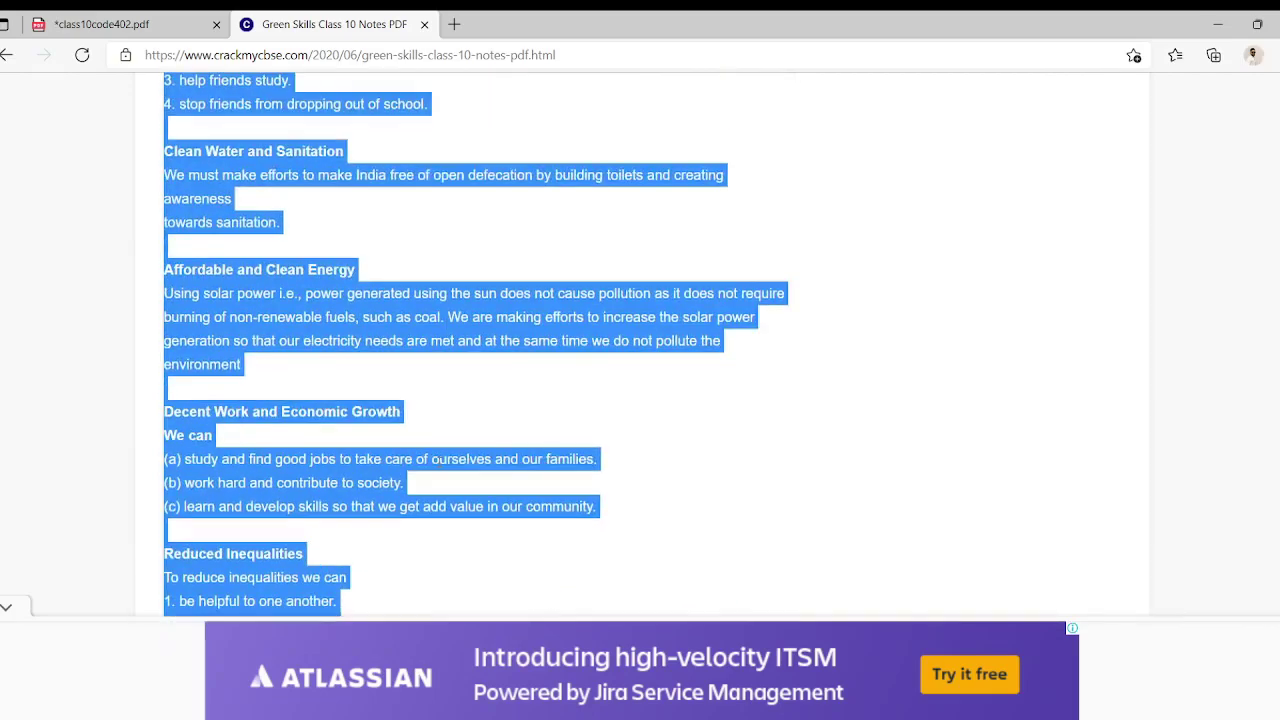
pyautogui.scroll(-15, 439, 463)
pyautogui.scroll(7, 439, 466)
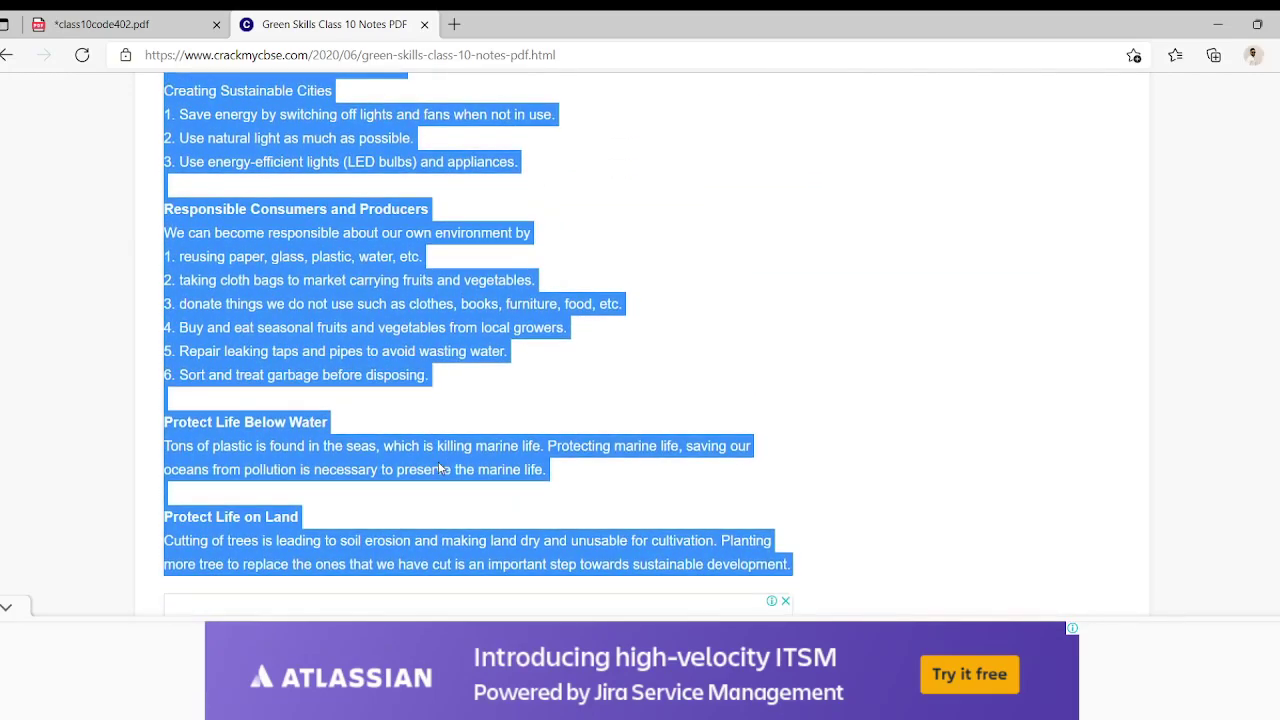
pyautogui.scroll(-1, 439, 468)
pyautogui.scroll(-8, 439, 467)
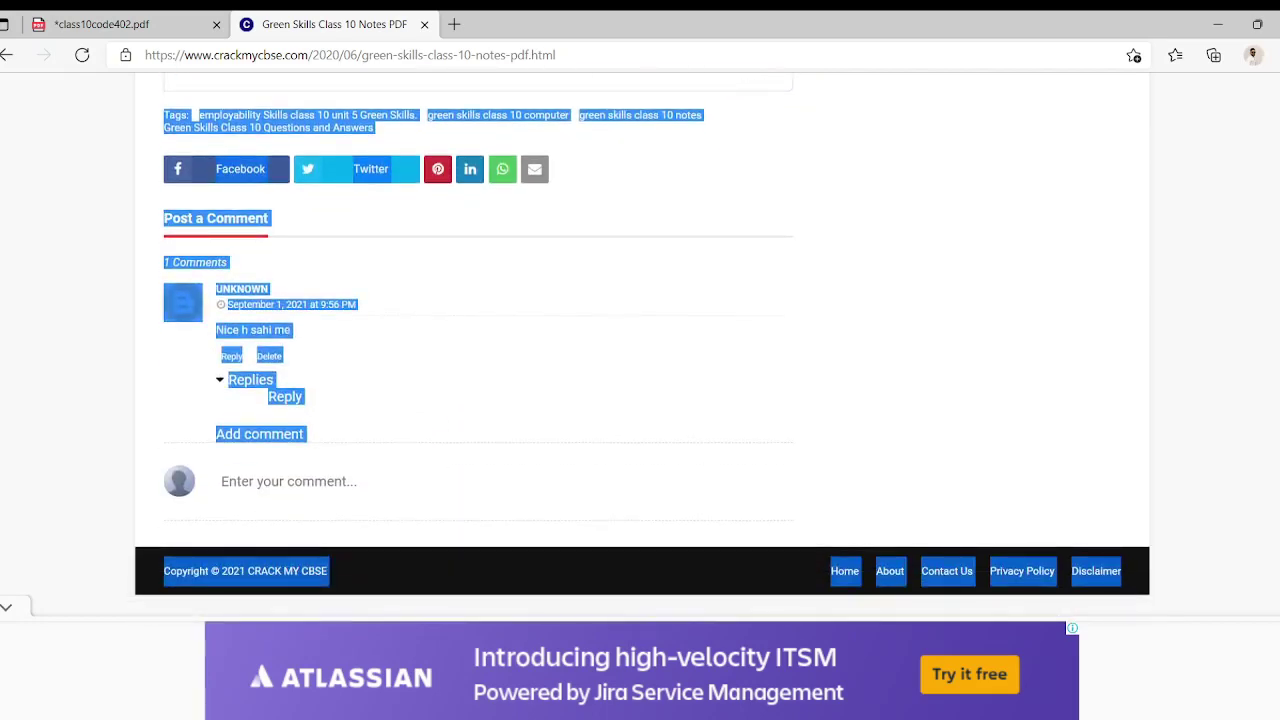
pyautogui.click(534, 271)
# Step: Select the notes from the Session 1 heading through the Protect Life on Land paragraph, and switch to the blank OpenOffice Writer document
pyautogui.scroll(8, 523, 286)
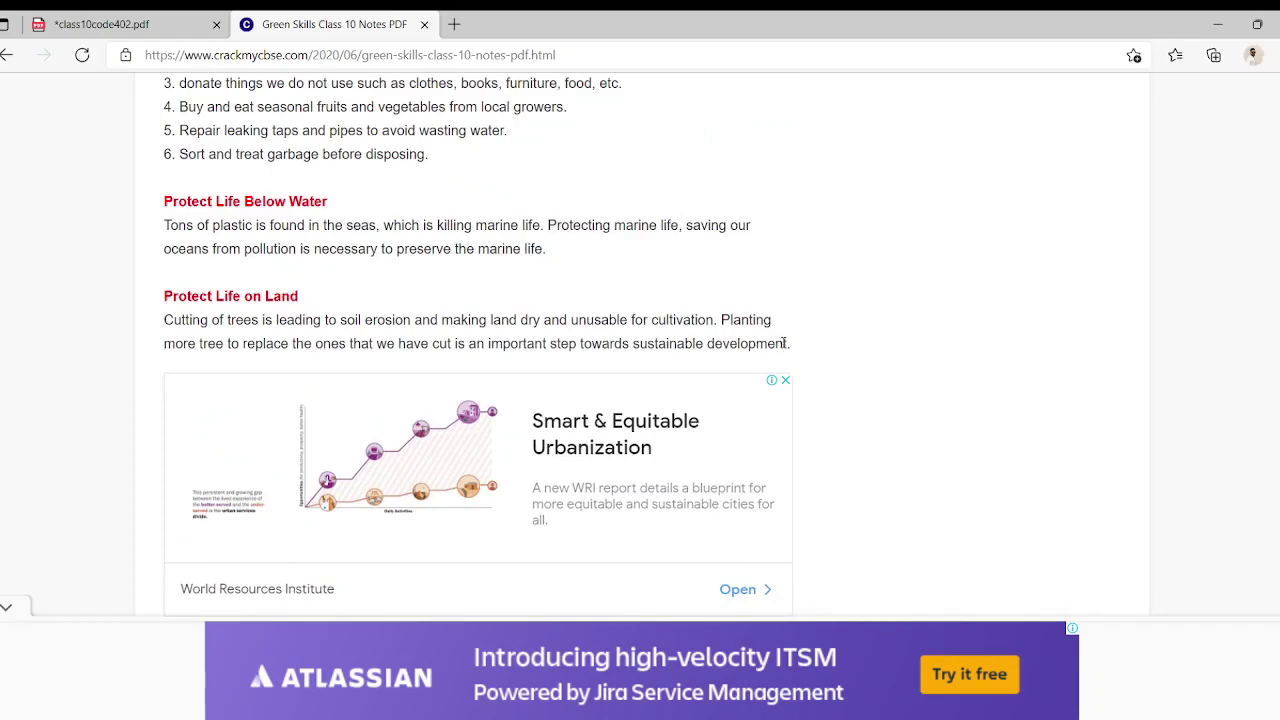
pyautogui.moveTo(794, 352); pyautogui.dragTo(282, 184)
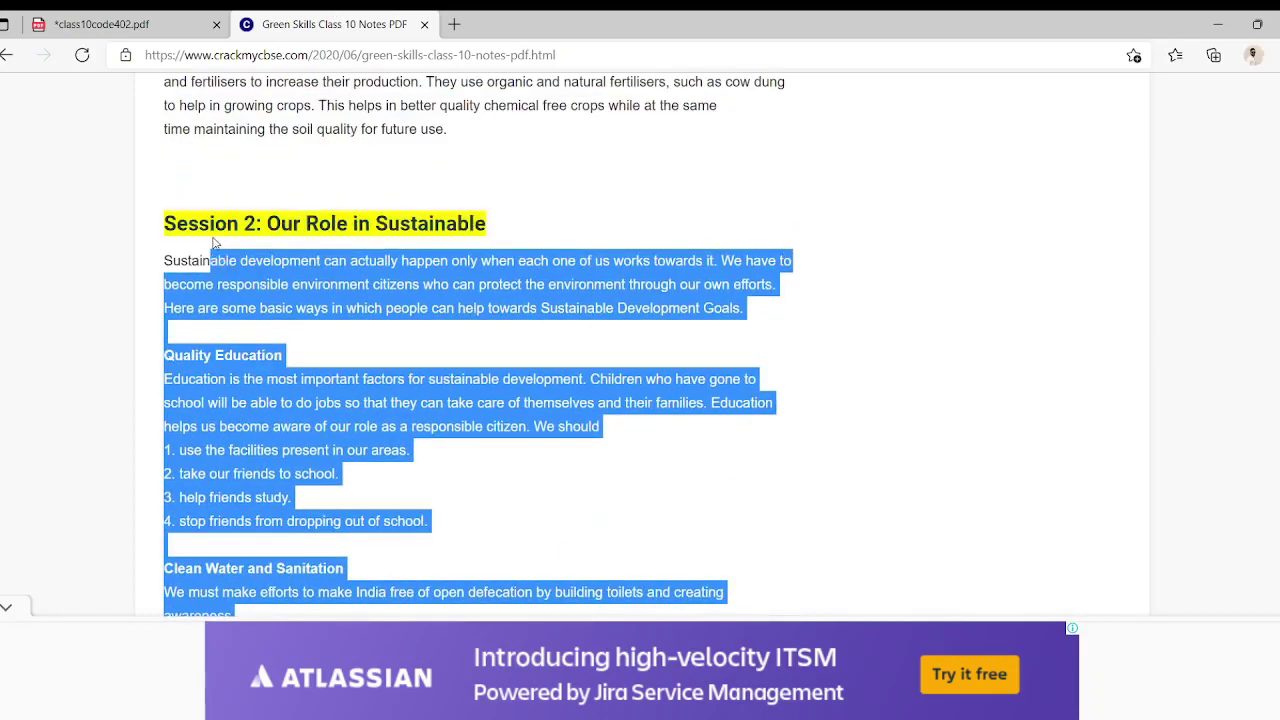
pyautogui.moveTo(213, 243); pyautogui.dragTo(171, 148)
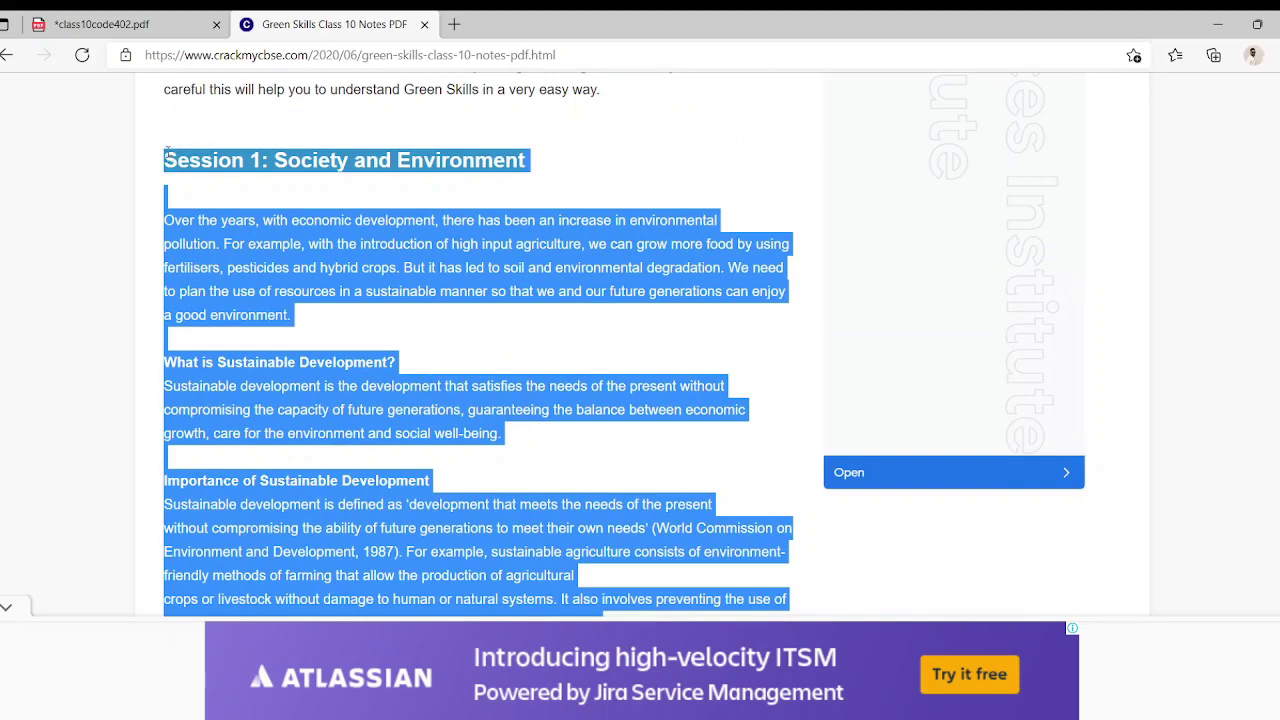
pyautogui.hotkey('alt', 'Tab')
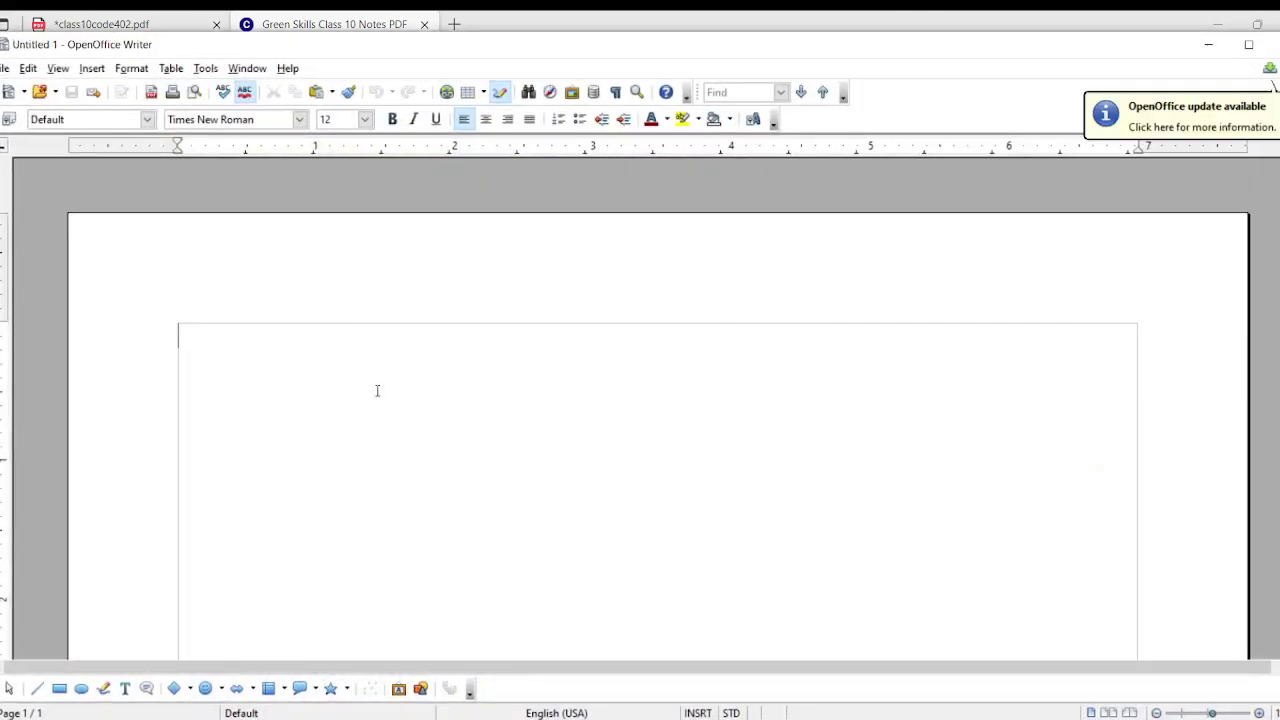
pyautogui.scroll(-2, 377, 391)
pyautogui.scroll(-2, 377, 390)
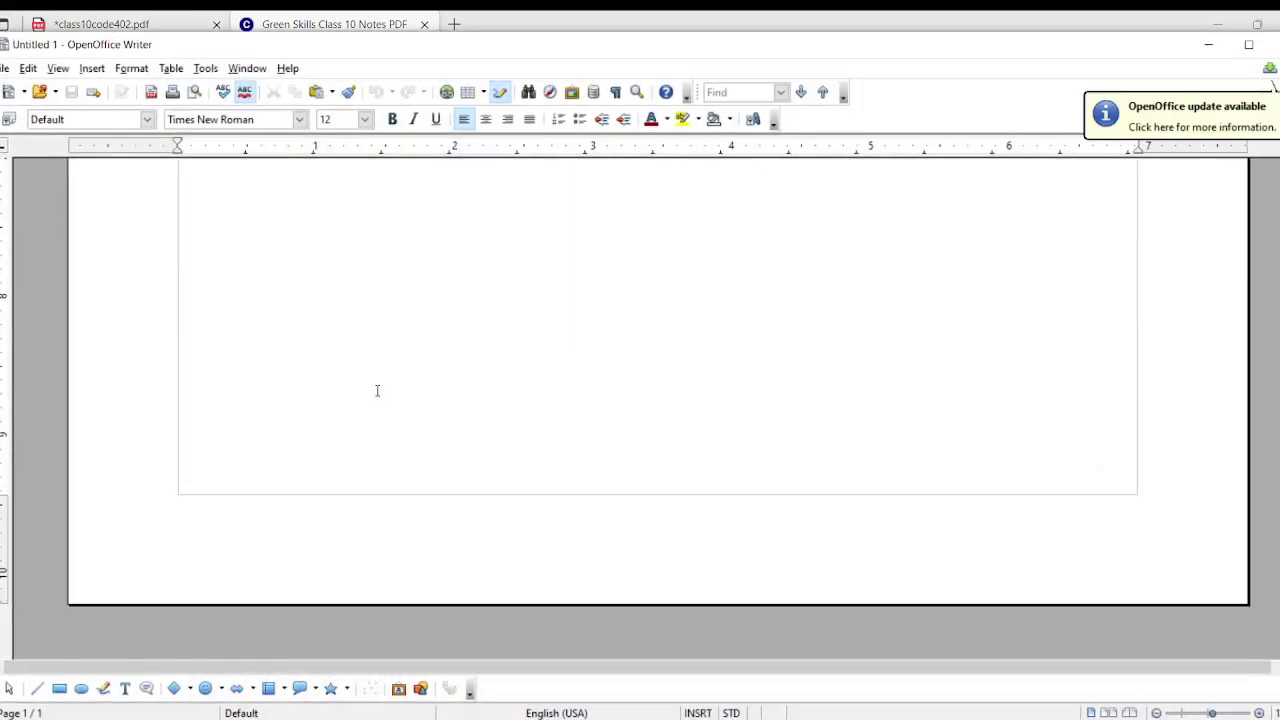
pyautogui.scroll(3, 377, 390)
pyautogui.scroll(2, 377, 390)
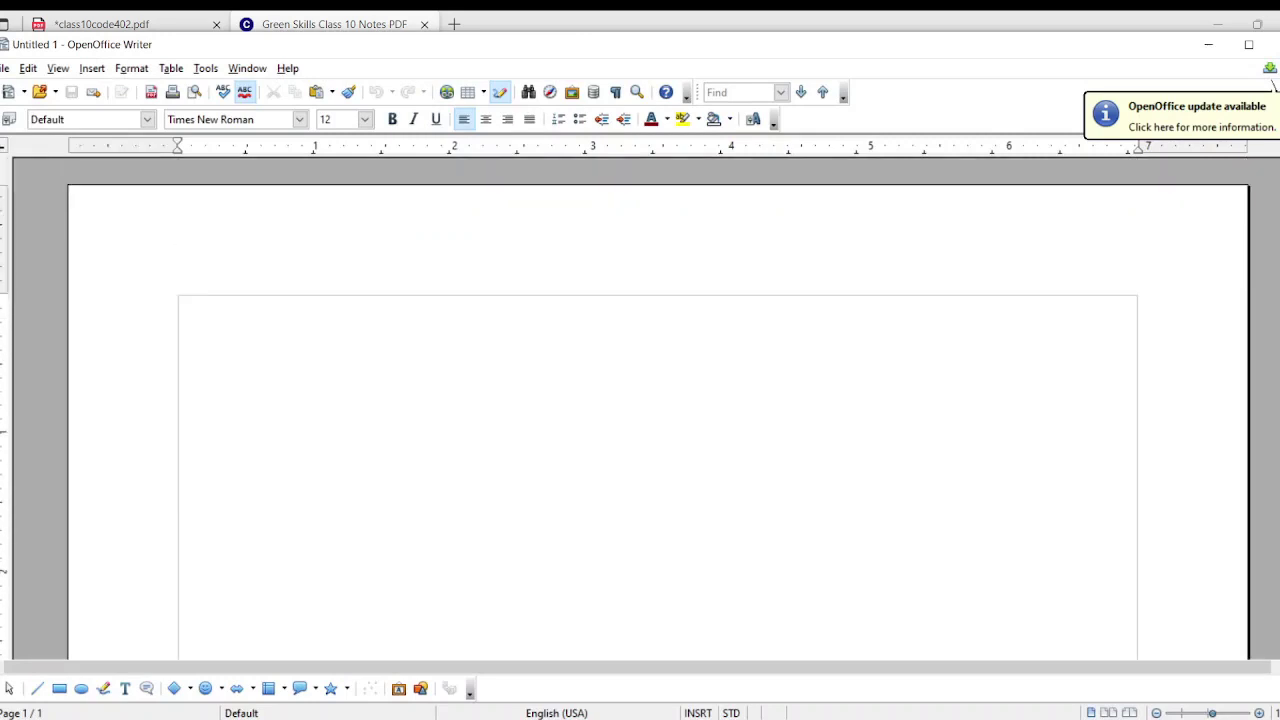
pyautogui.click(4, 69)
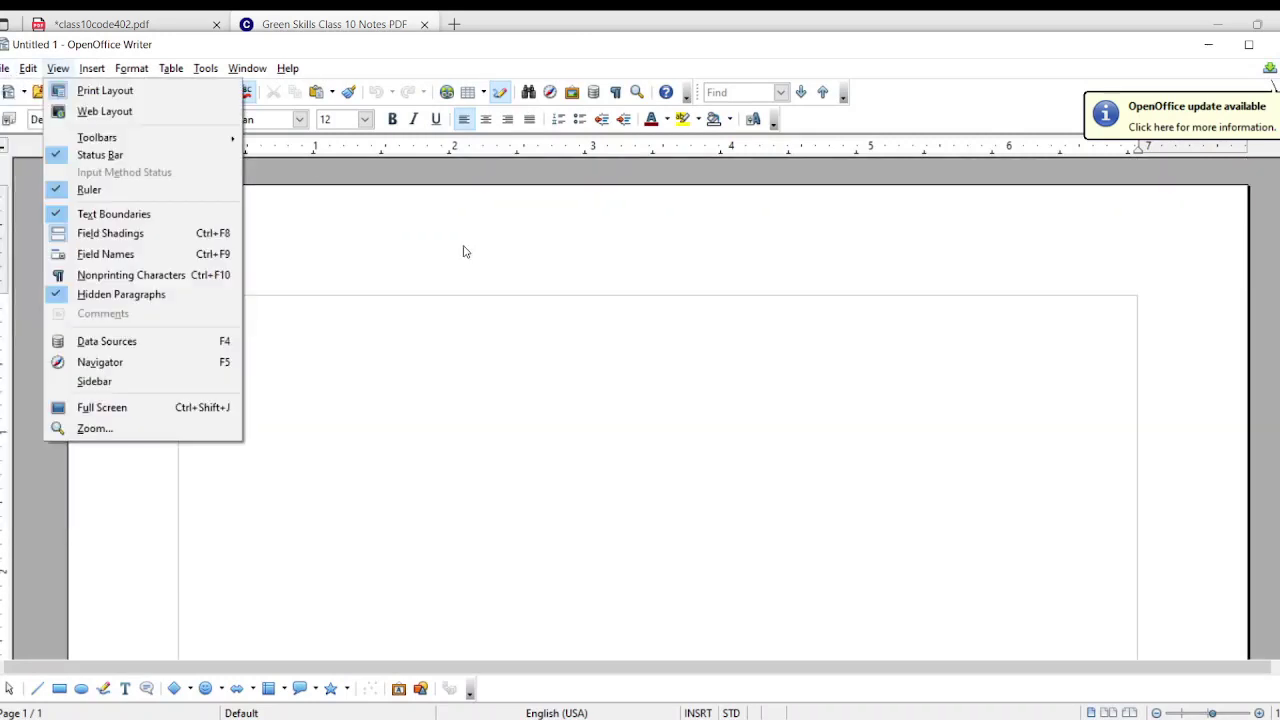
pyautogui.click(435, 264)
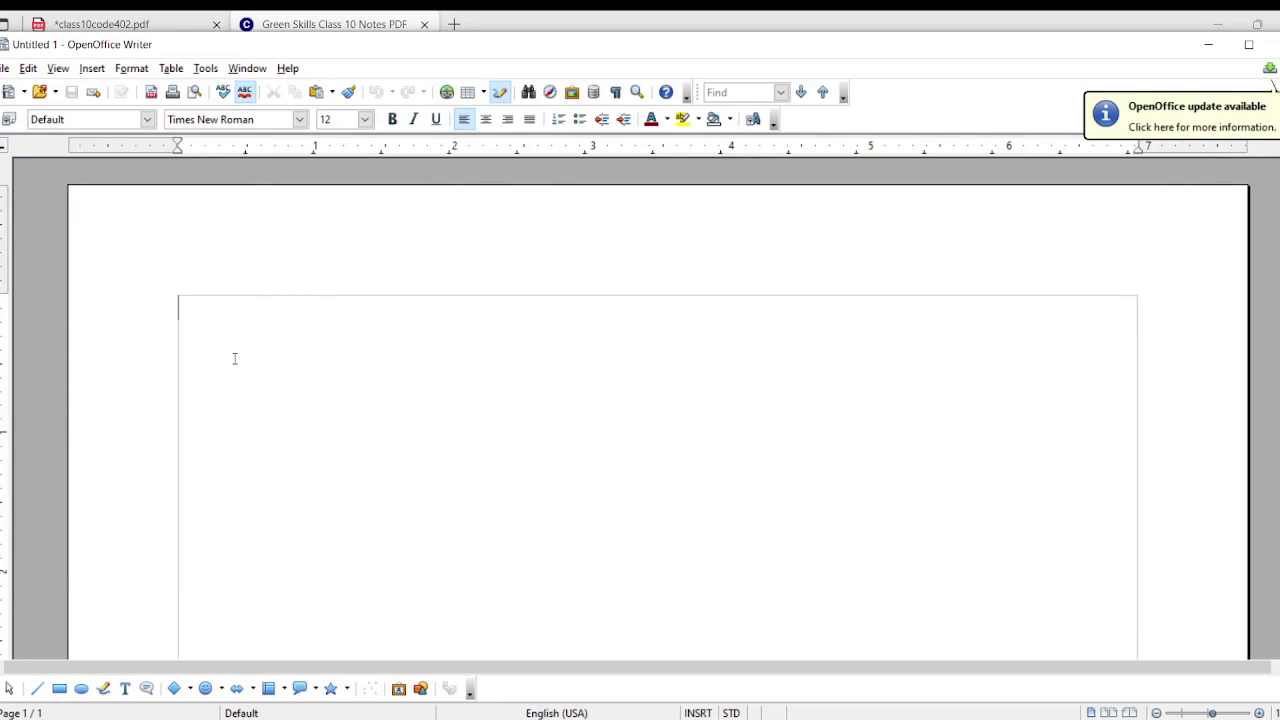
pyautogui.click(24, 93)
pyautogui.click(24, 93)
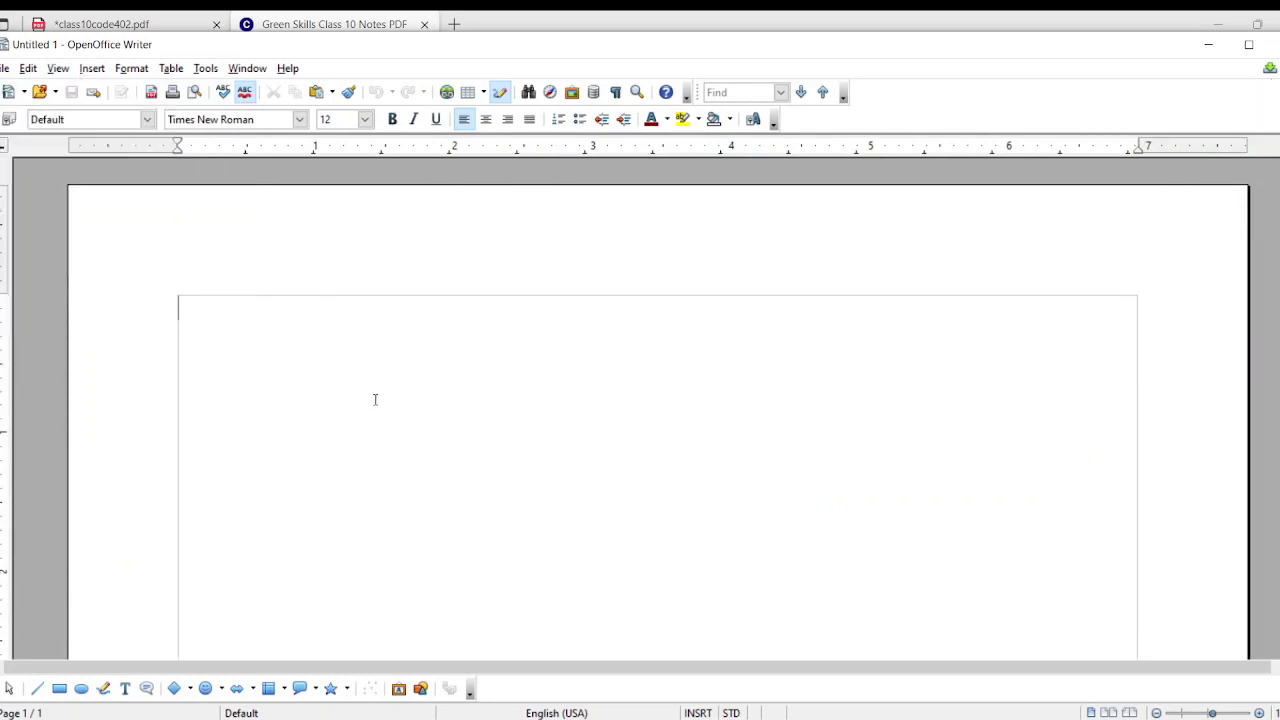
pyautogui.rightClick(355, 381)
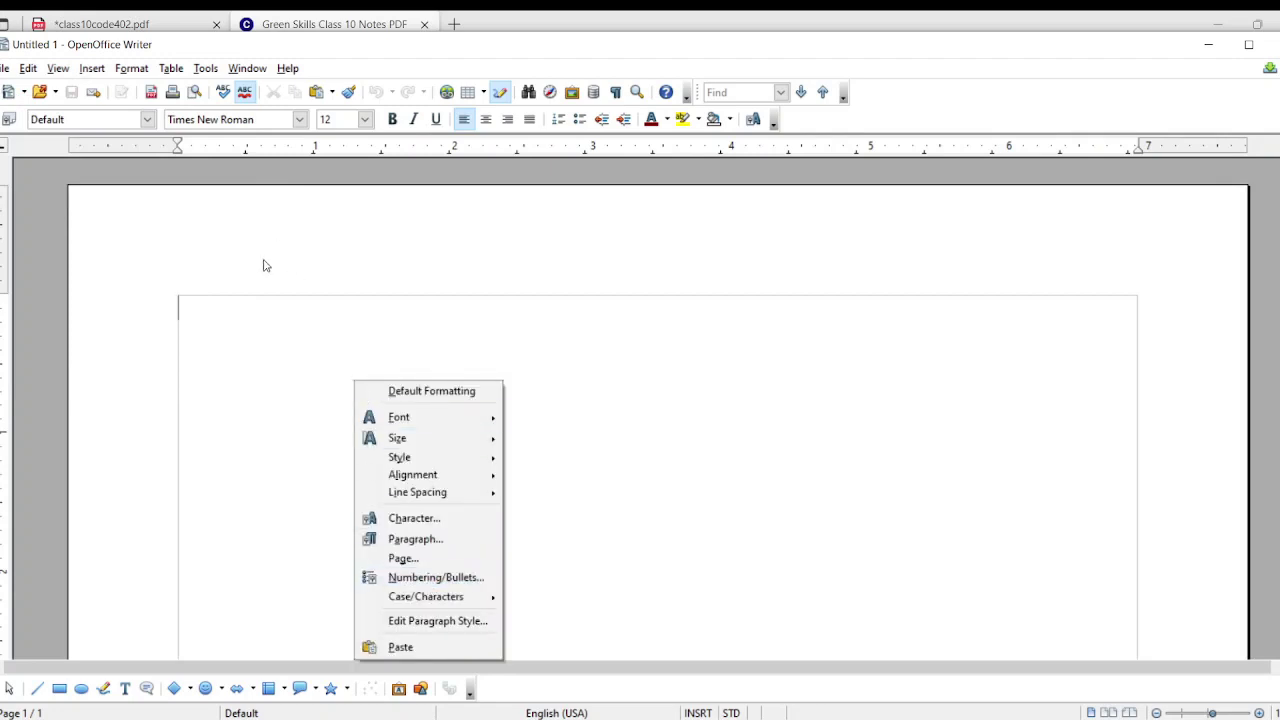
pyautogui.click(268, 299)
pyautogui.scroll(-3, 239, 301)
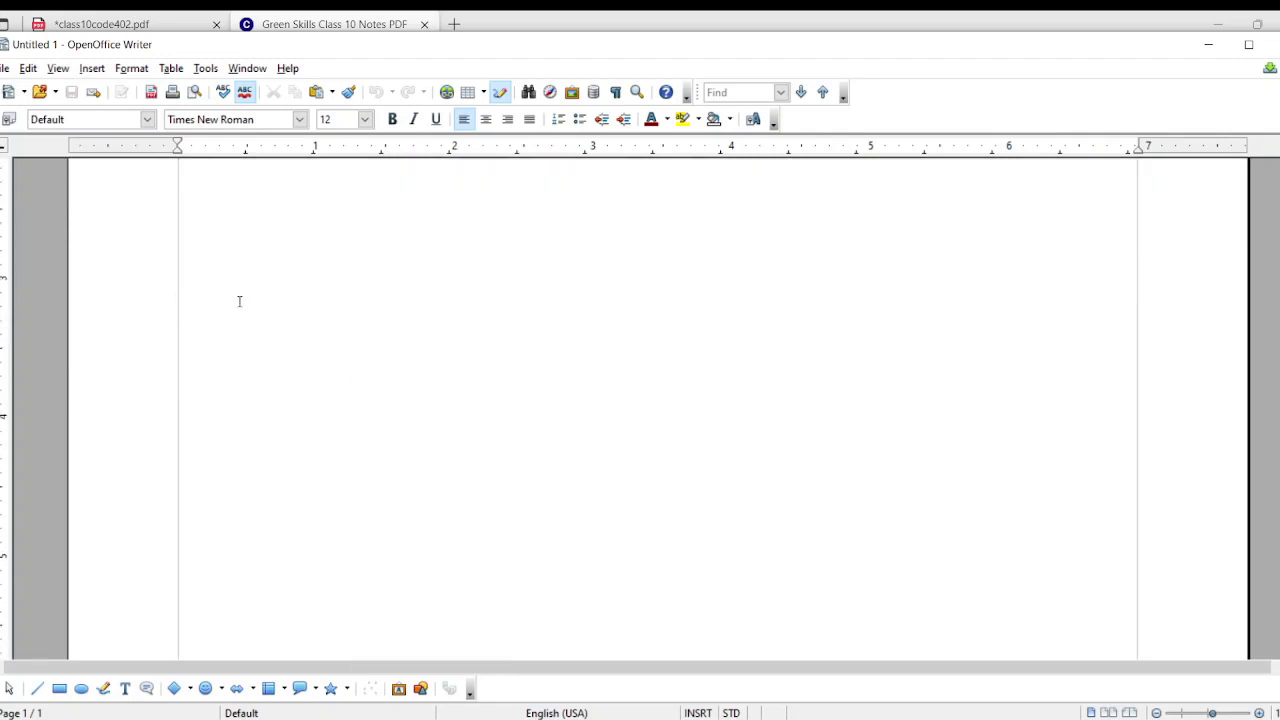
pyautogui.scroll(-3, 239, 301)
pyautogui.scroll(-1, 222, 456)
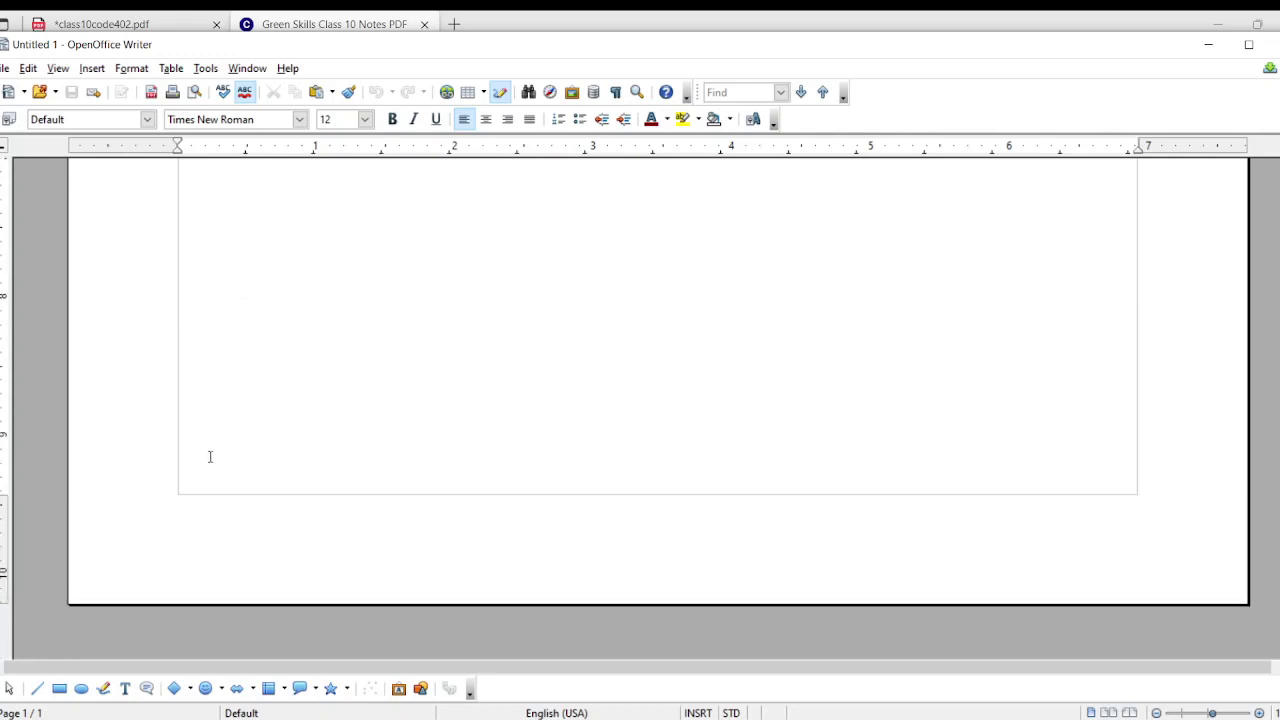
# Step: Paste the copied Green Skills notes into the blank document and return to the Session 1 title at its start
pyautogui.scroll(5, 209, 454)
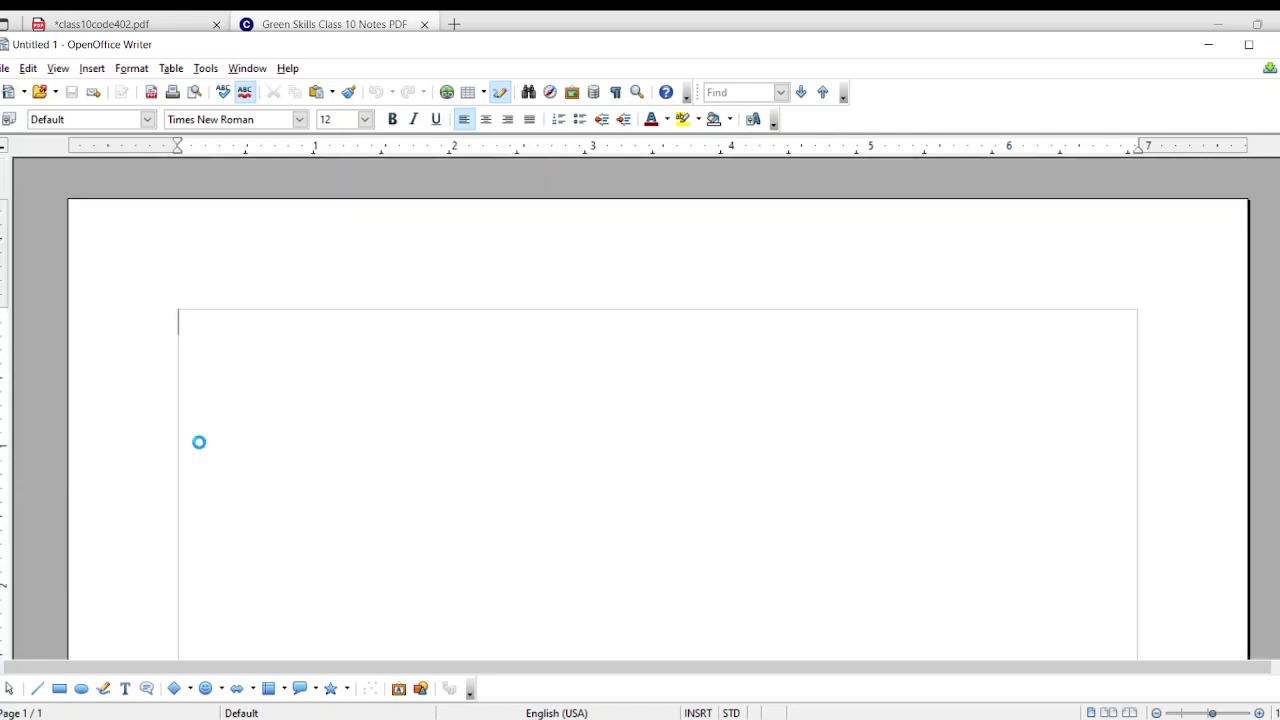
pyautogui.hotkey('ctrl', 'v')
pyautogui.scroll(10, 311, 422)
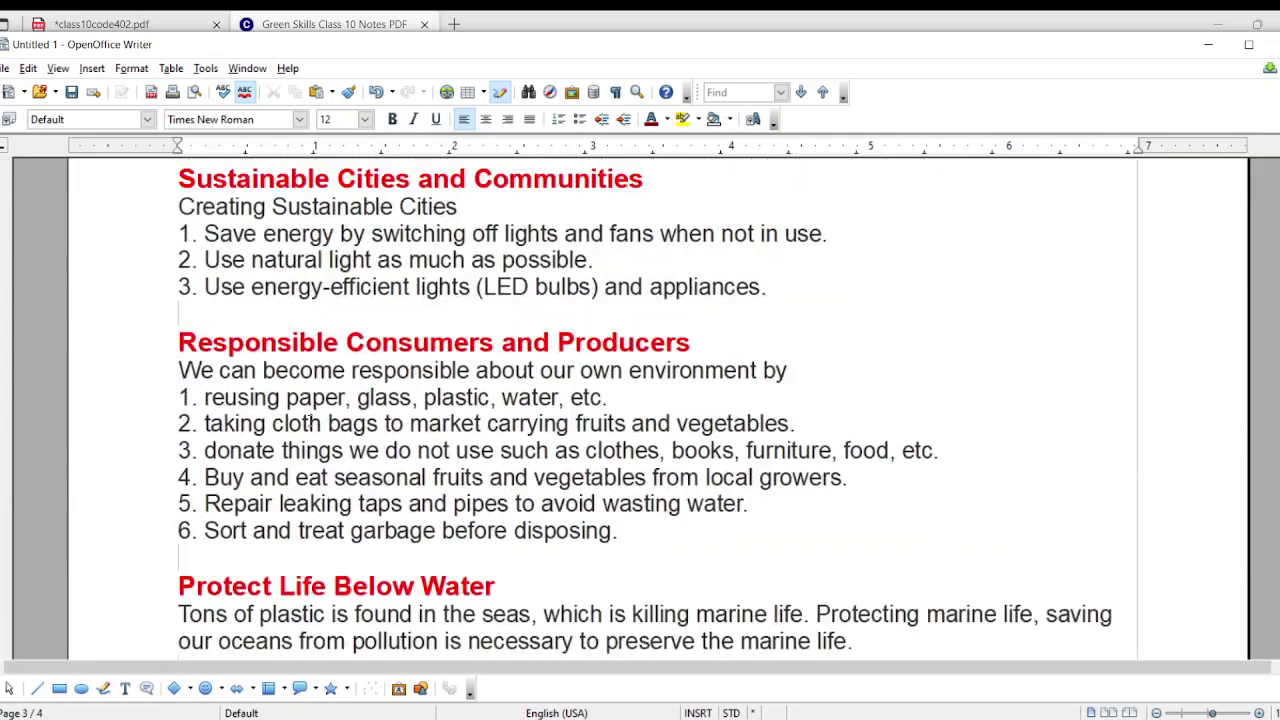
pyautogui.scroll(20, 311, 422)
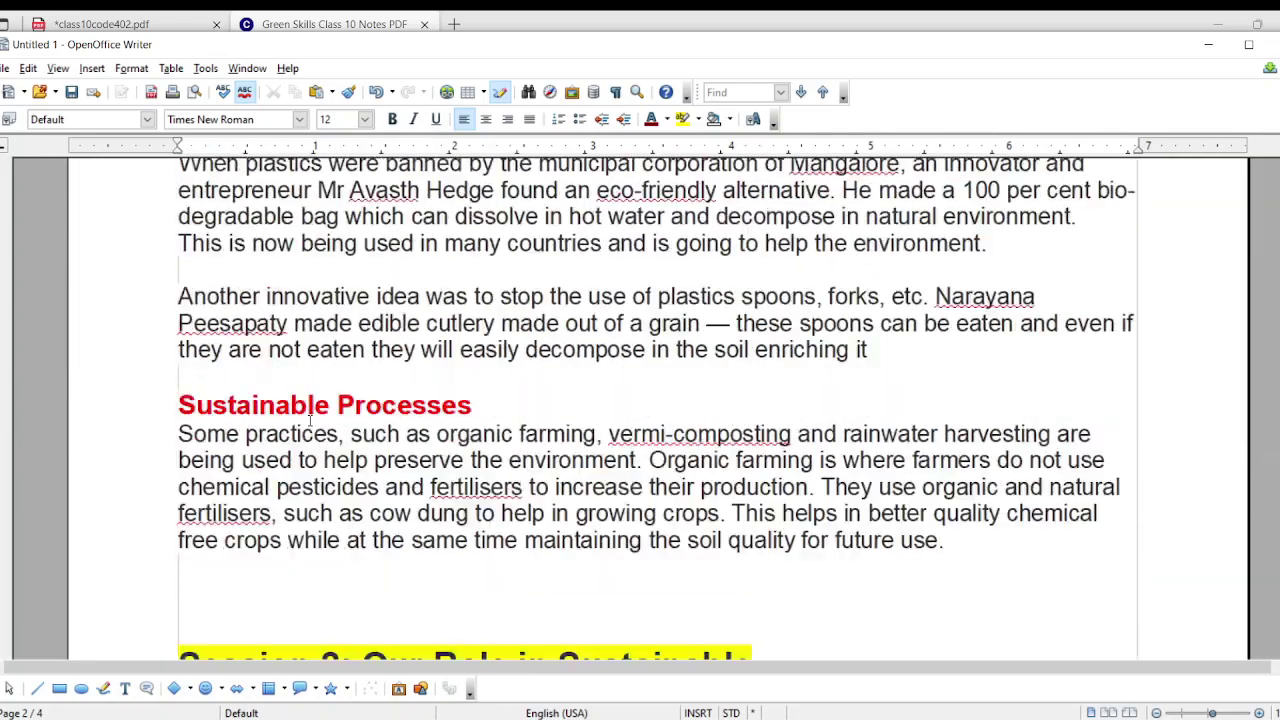
pyautogui.scroll(20, 311, 422)
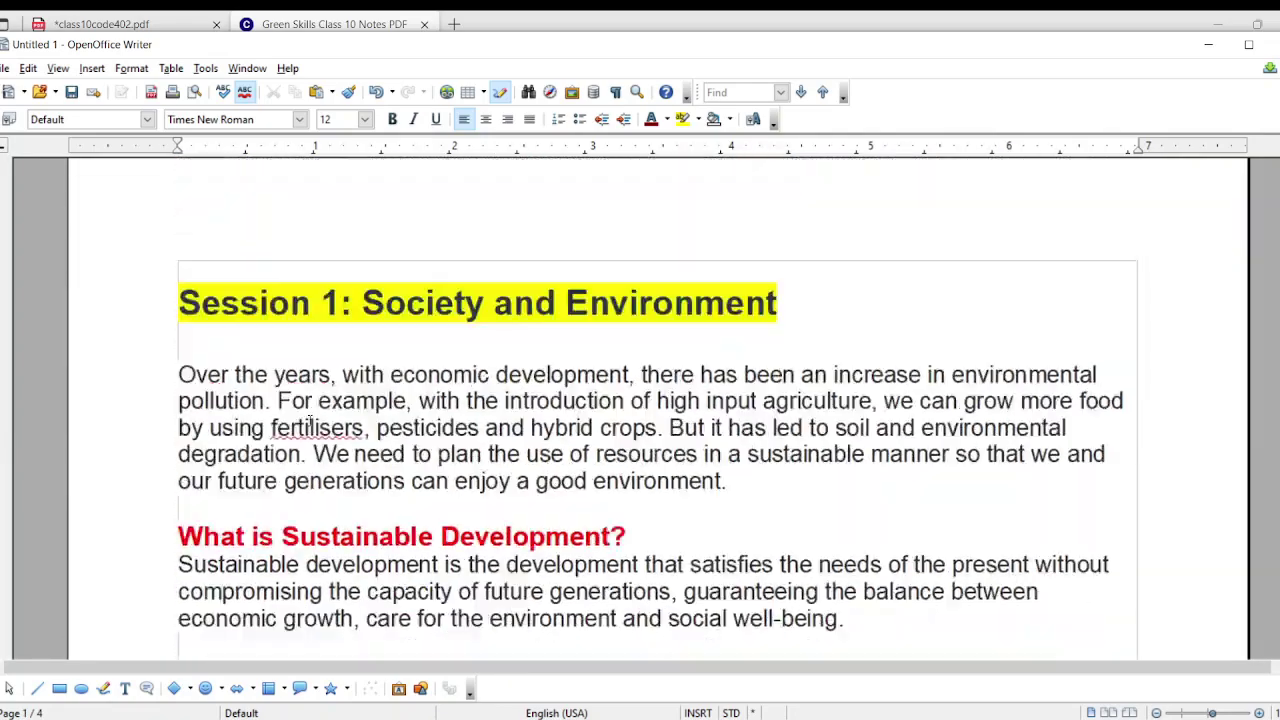
pyautogui.scroll(2, 311, 422)
# Step: Apply the Heading 1 style to the title "Session 1: Society and Environment"
pyautogui.click(305, 367)
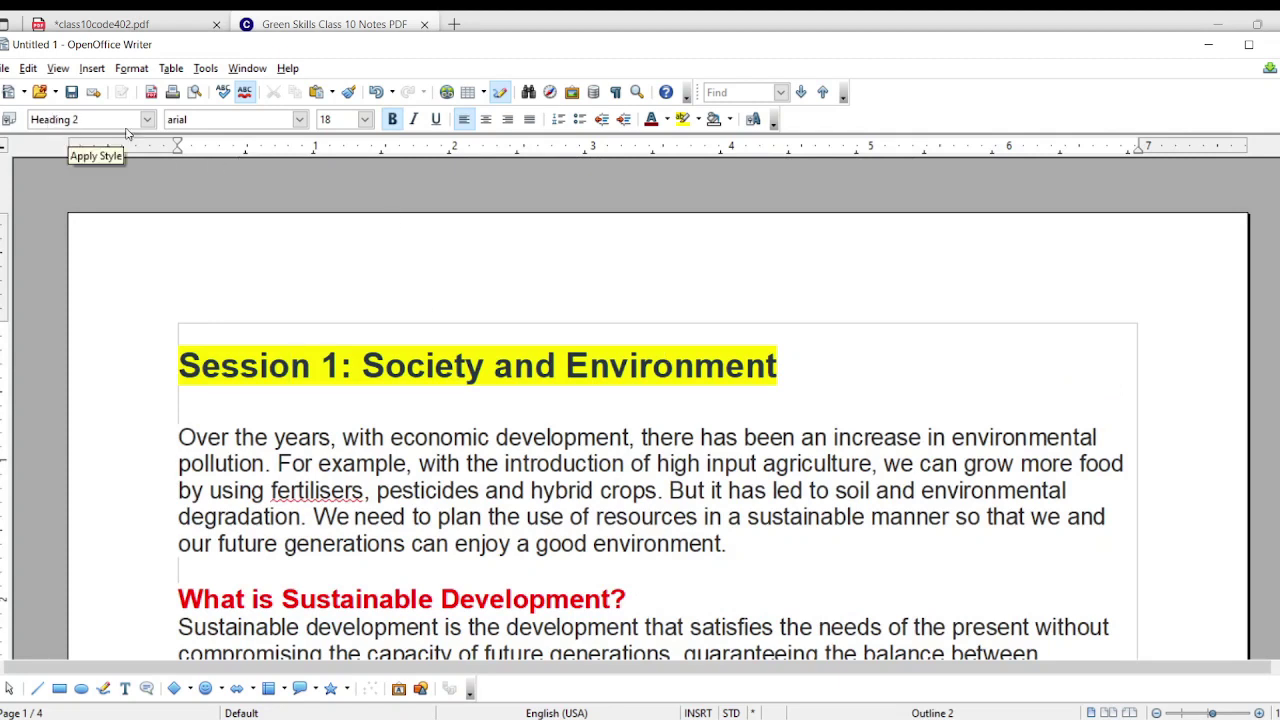
pyautogui.moveTo(791, 374); pyautogui.dragTo(80, 377)
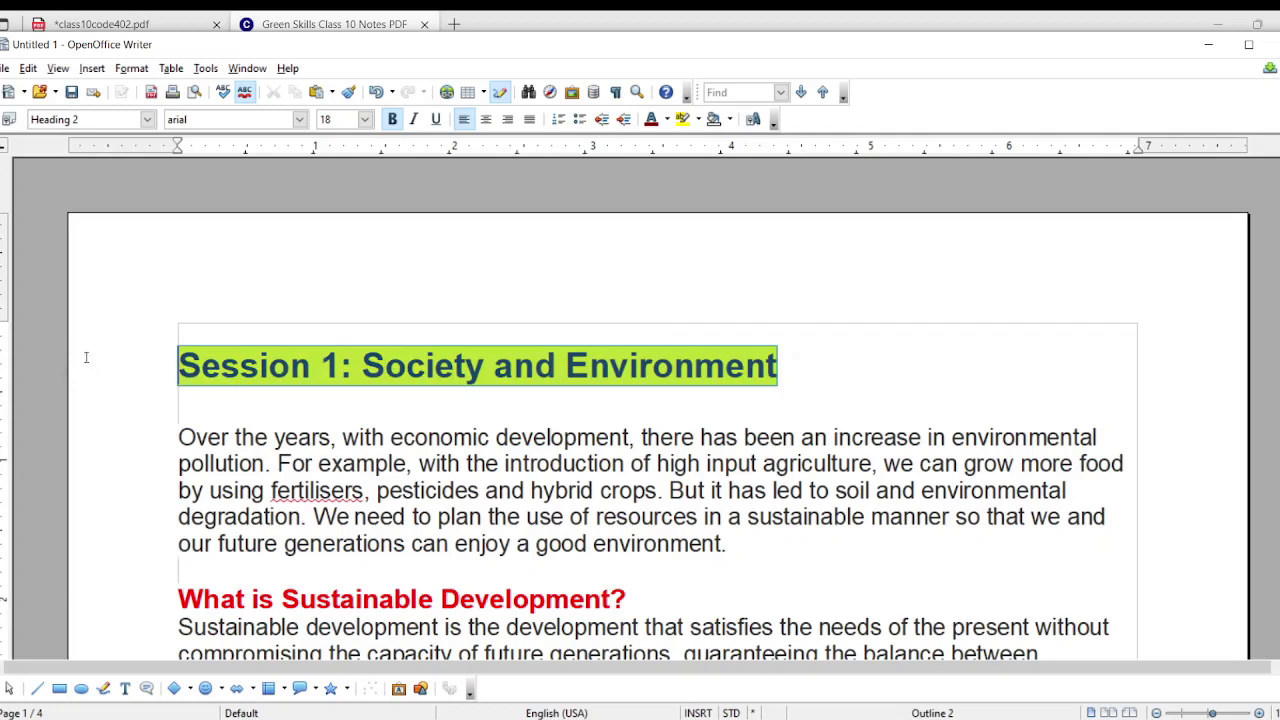
pyautogui.click(147, 119)
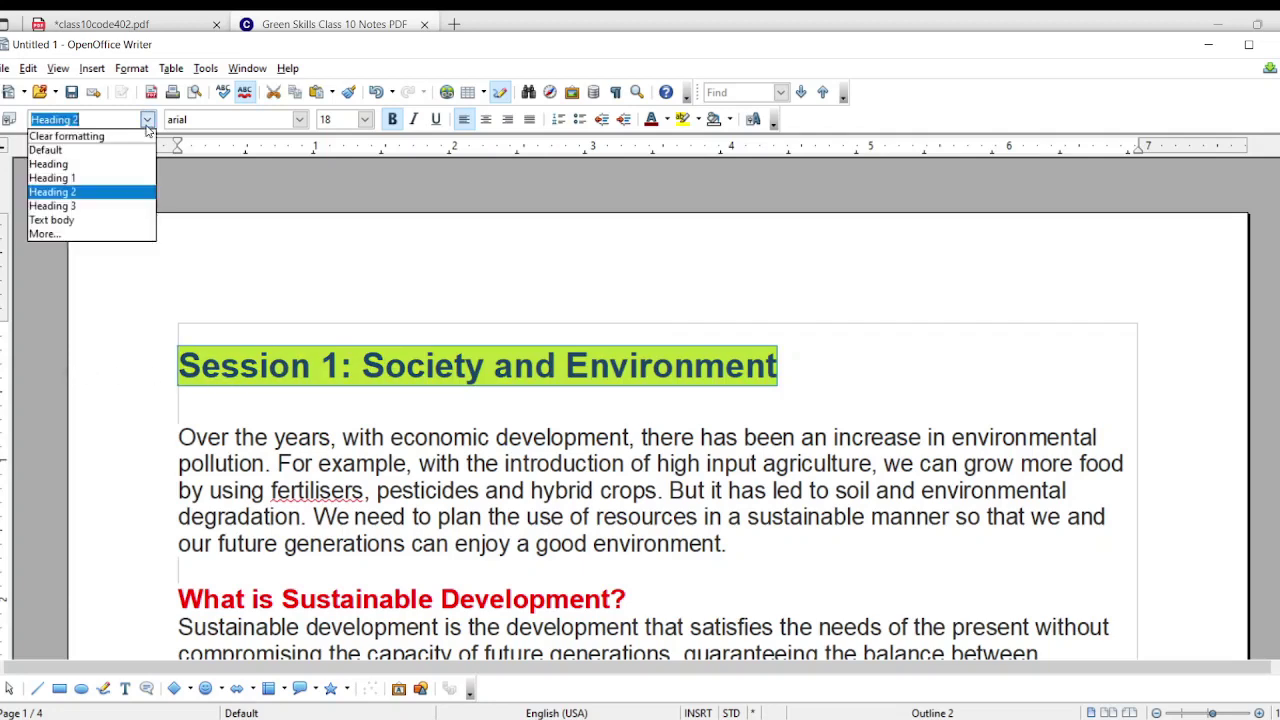
pyautogui.click(81, 190)
# Step: Apply the Heading 2 style to the red subheading "What is Sustainable Development?"
pyautogui.scroll(-2, 580, 458)
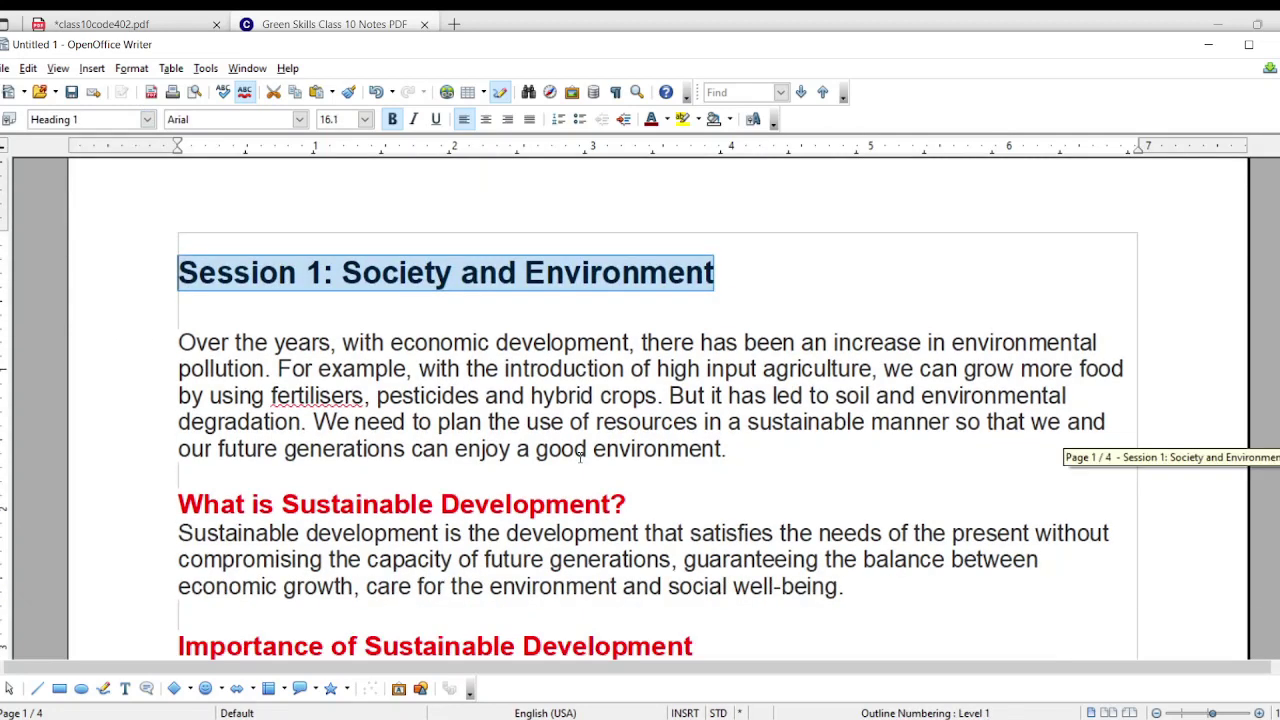
pyautogui.click(642, 503)
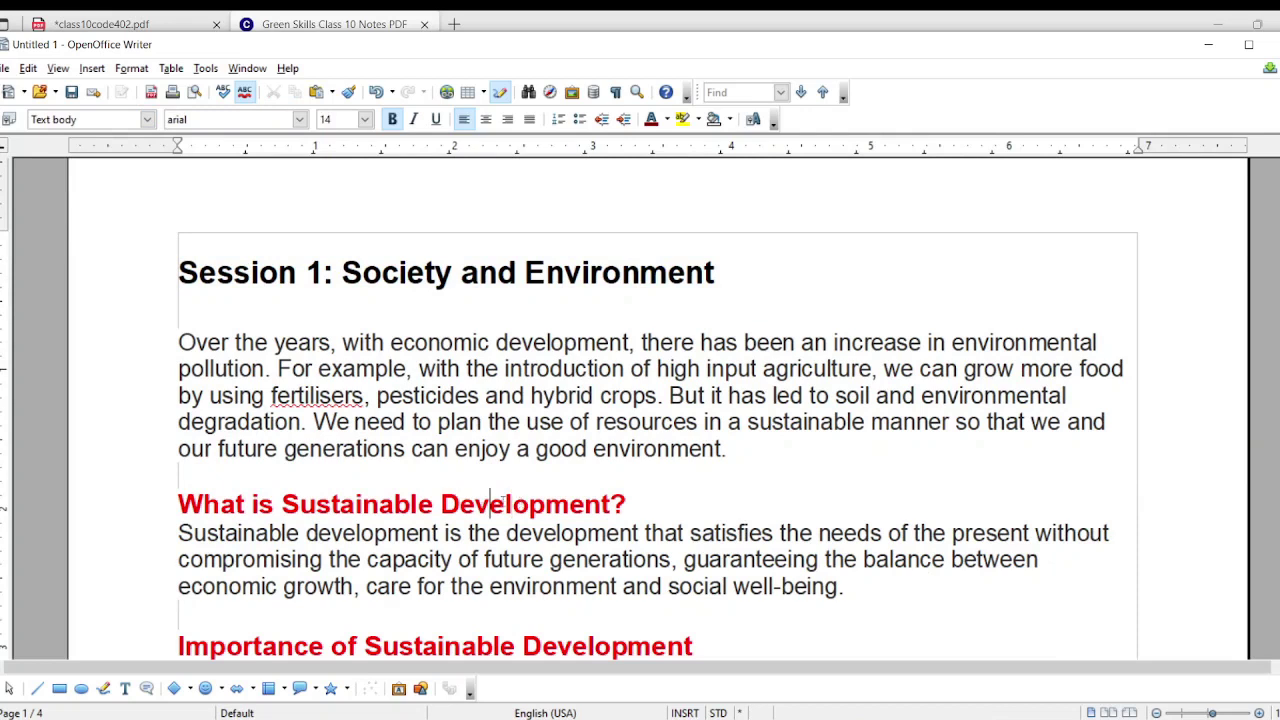
pyautogui.moveTo(622, 507); pyautogui.dragTo(146, 516)
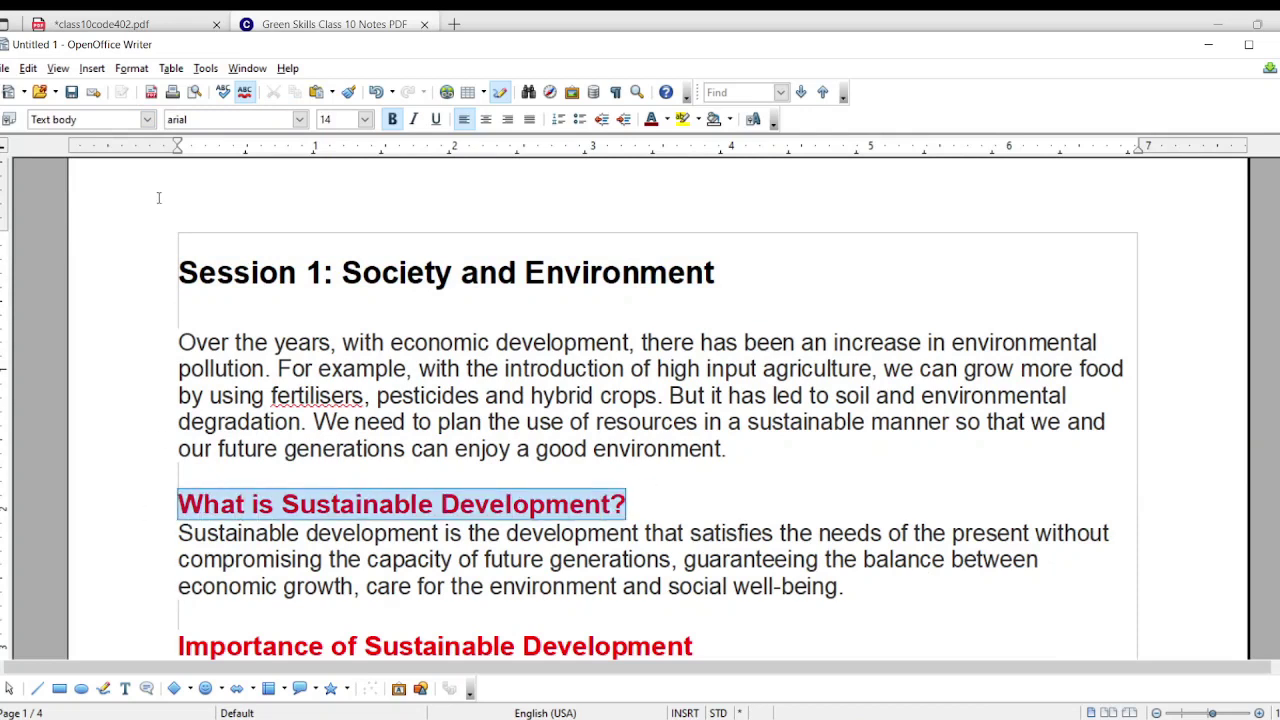
pyautogui.click(147, 119)
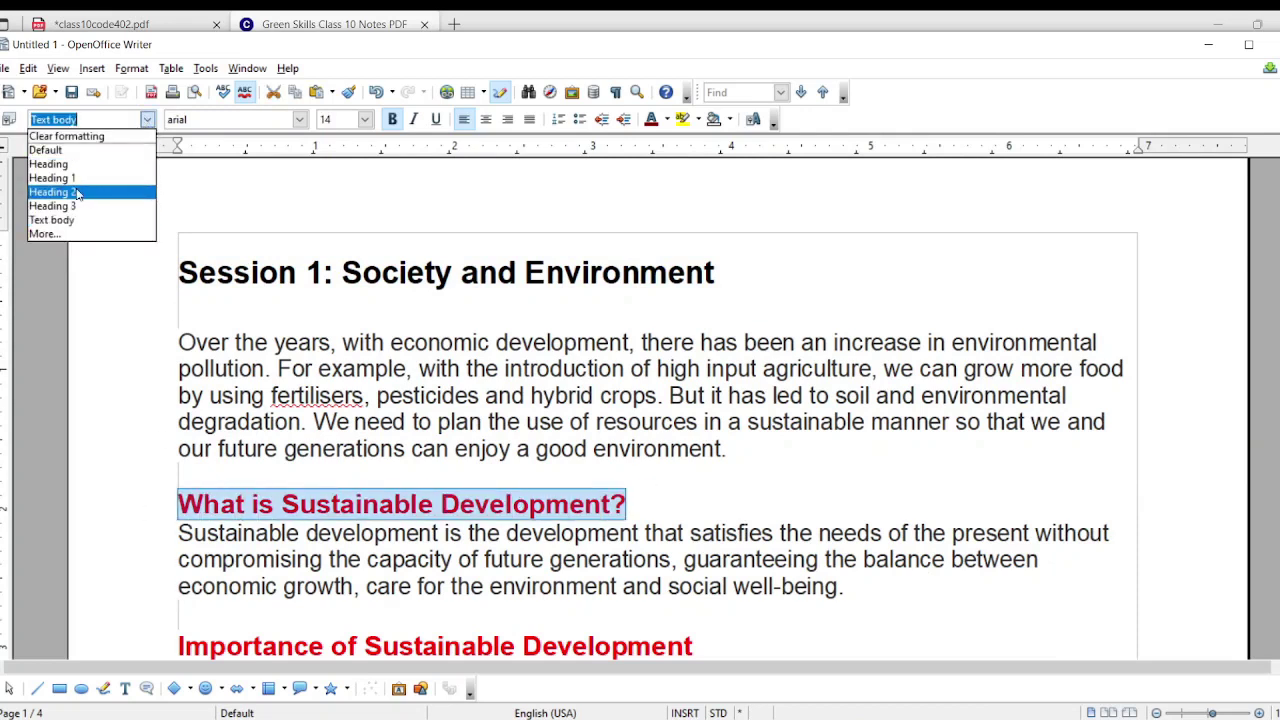
pyautogui.click(77, 192)
# Step: Apply the Heading 2 style to the red subheading "Importance of Sustainable Development"
pyautogui.scroll(-3, 305, 327)
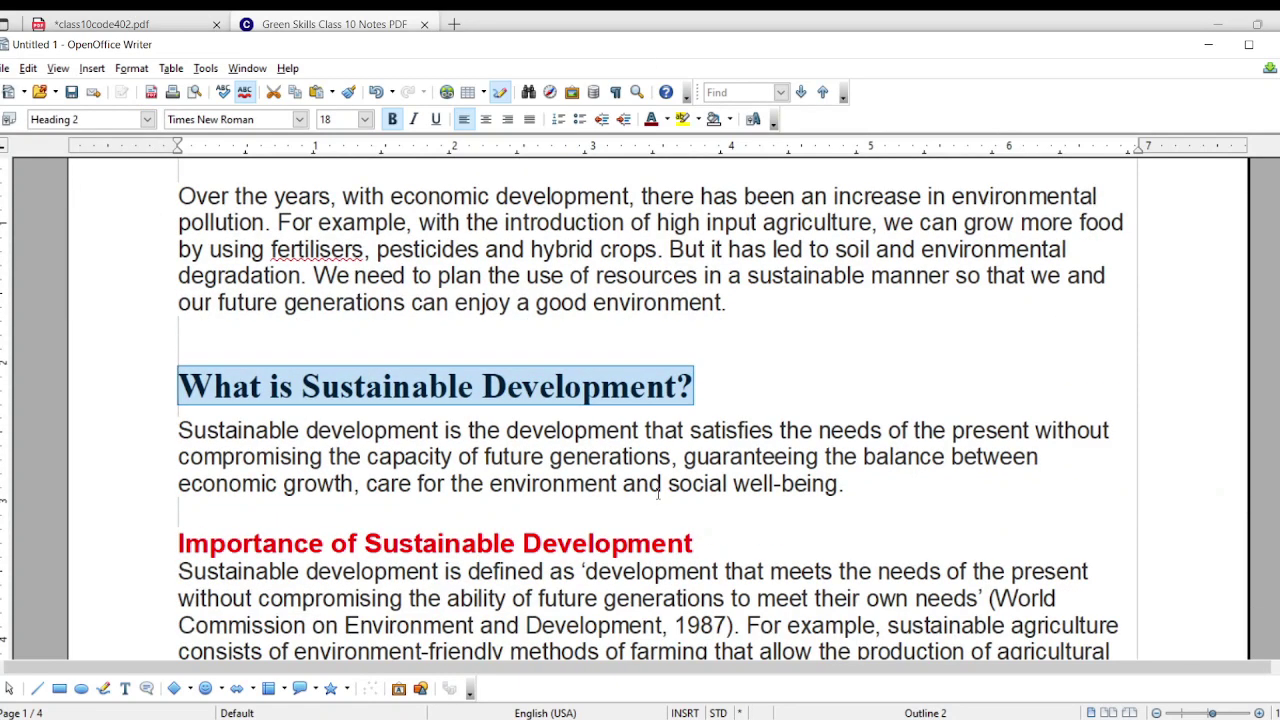
pyautogui.moveTo(717, 540); pyautogui.dragTo(20, 550)
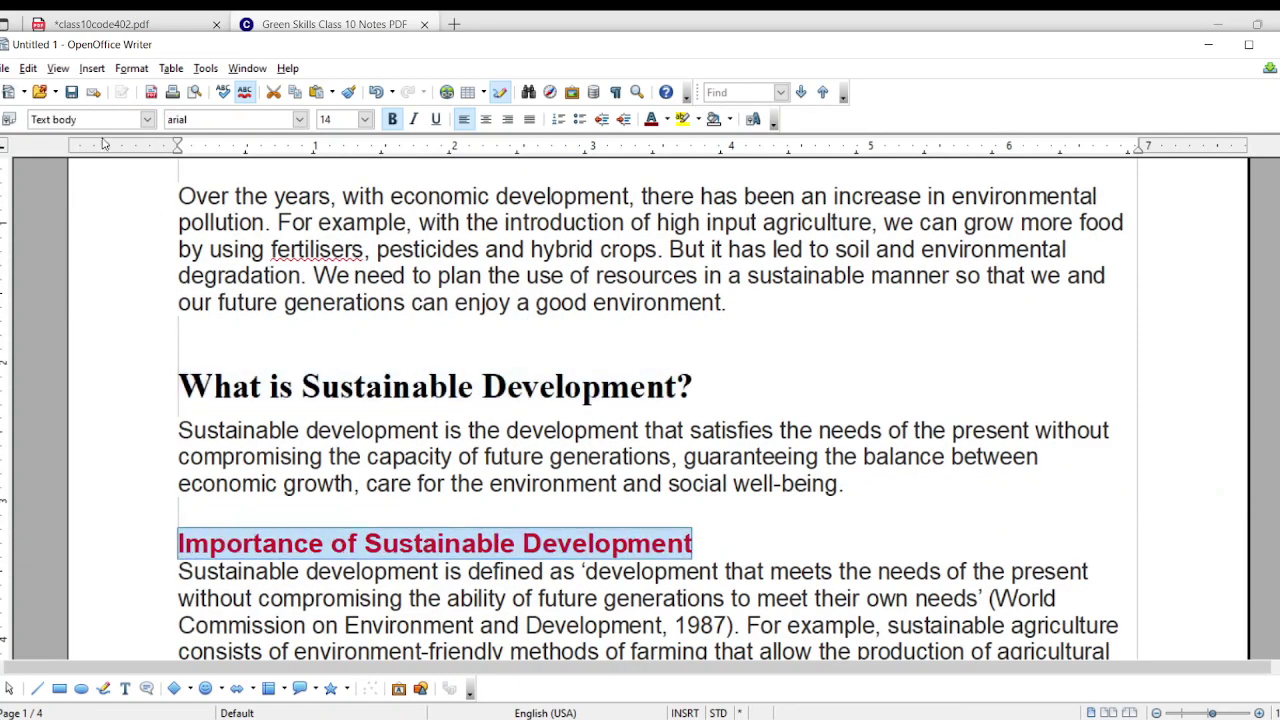
pyautogui.click(145, 119)
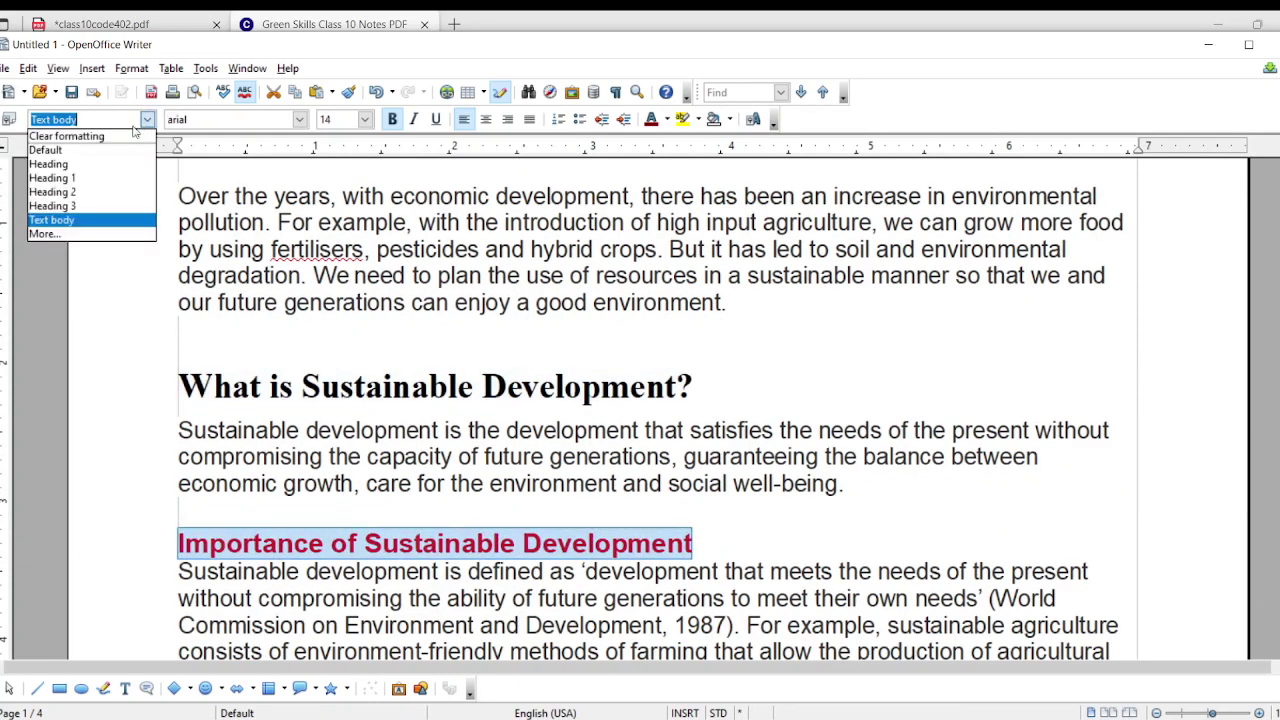
pyautogui.click(70, 196)
# Step: Apply the Heading 2 style to the red subheading "Problems Related to Sustainable Development"
pyautogui.scroll(-5, 427, 345)
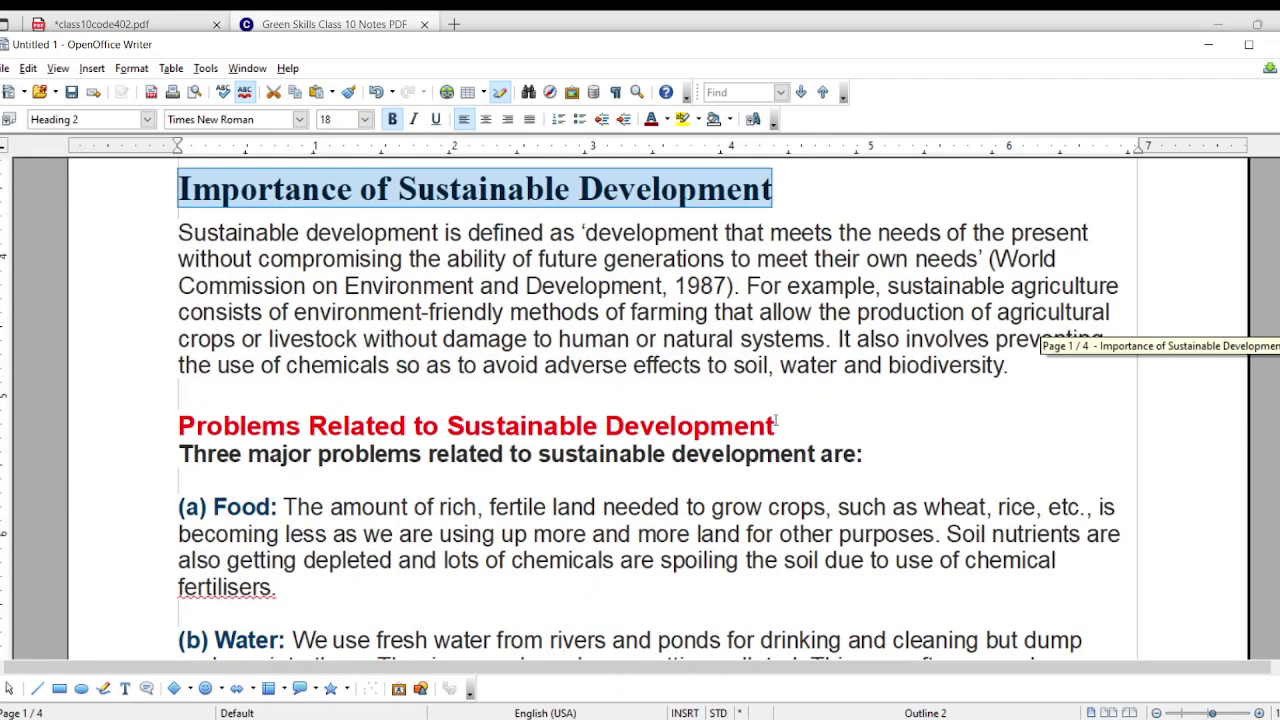
pyautogui.moveTo(776, 423); pyautogui.dragTo(58, 444)
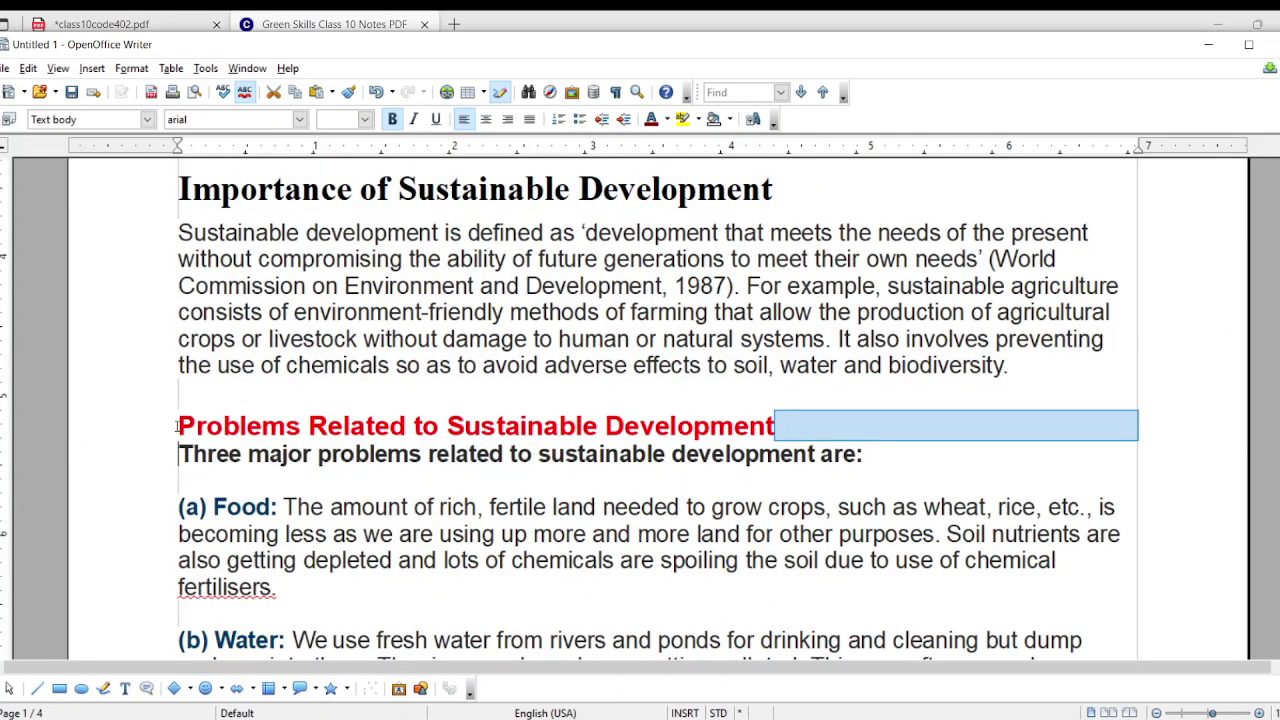
pyautogui.moveTo(178, 425); pyautogui.dragTo(850, 420)
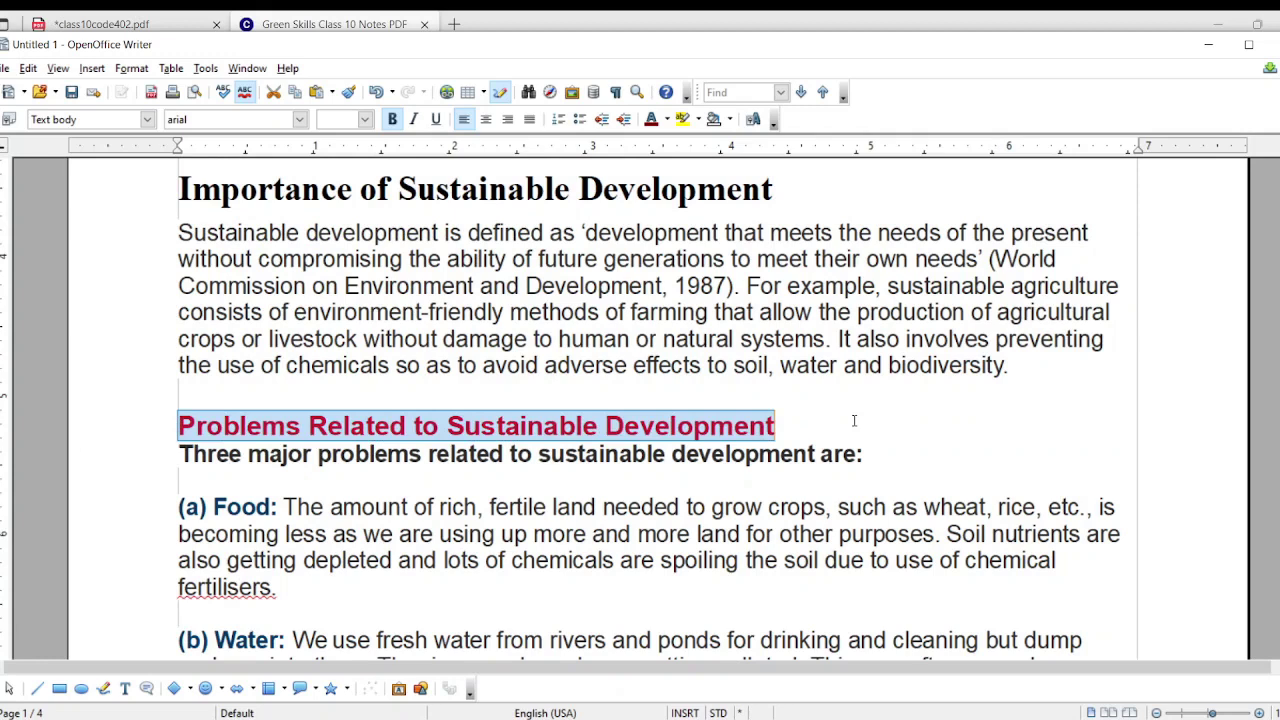
pyautogui.click(147, 119)
pyautogui.click(55, 200)
# Step: Try the Heading 3 style on the label "(a) Food:" under the three major problems, and undo it
pyautogui.scroll(-2, 53, 200)
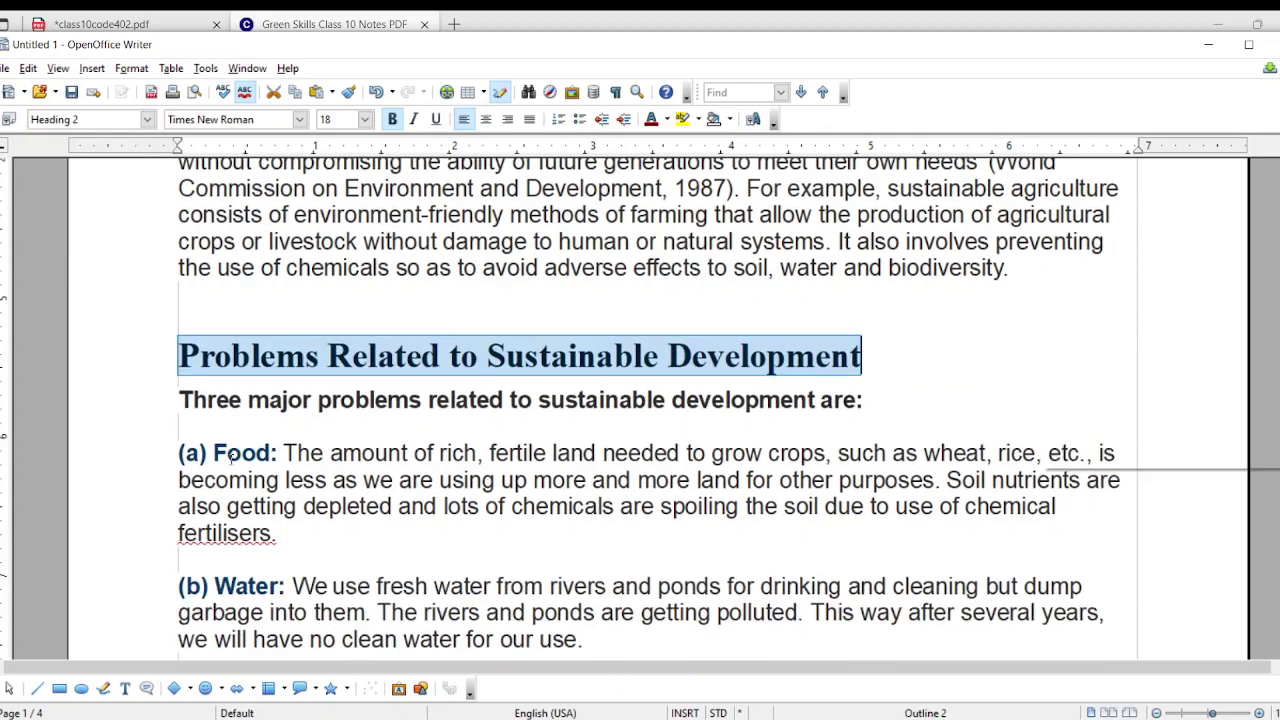
pyautogui.click(234, 493)
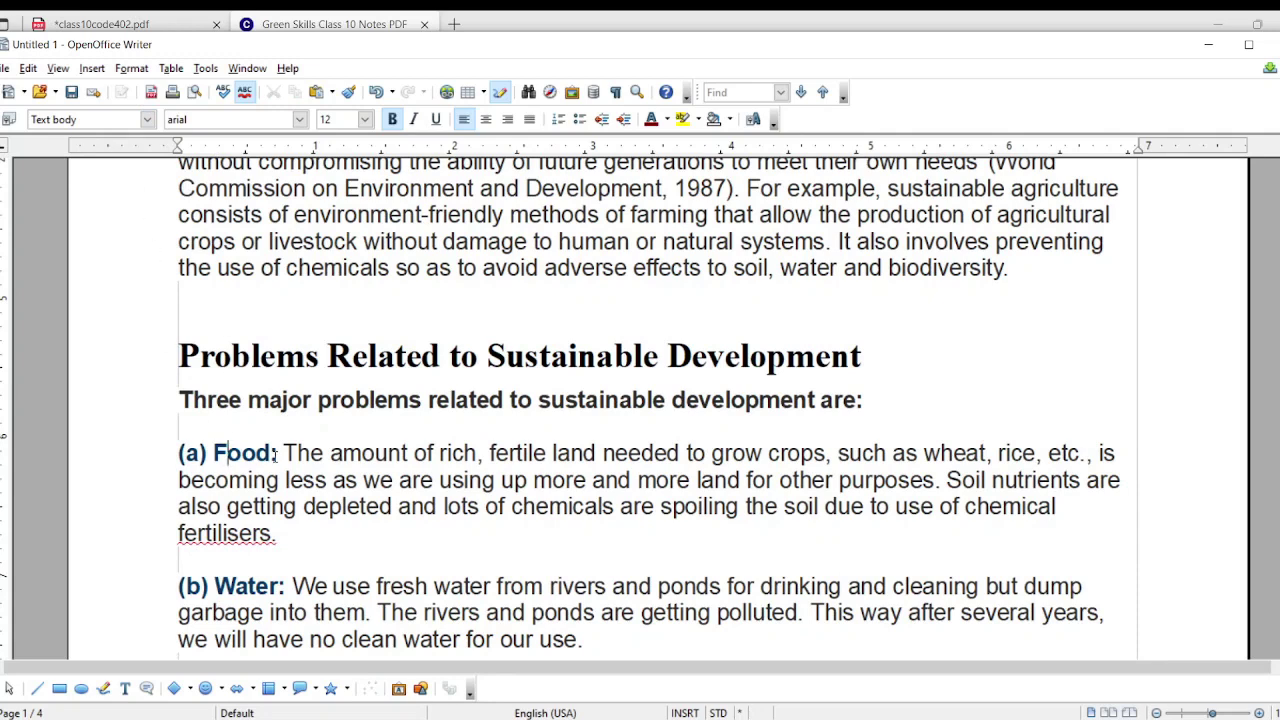
pyautogui.moveTo(275, 455); pyautogui.dragTo(179, 453)
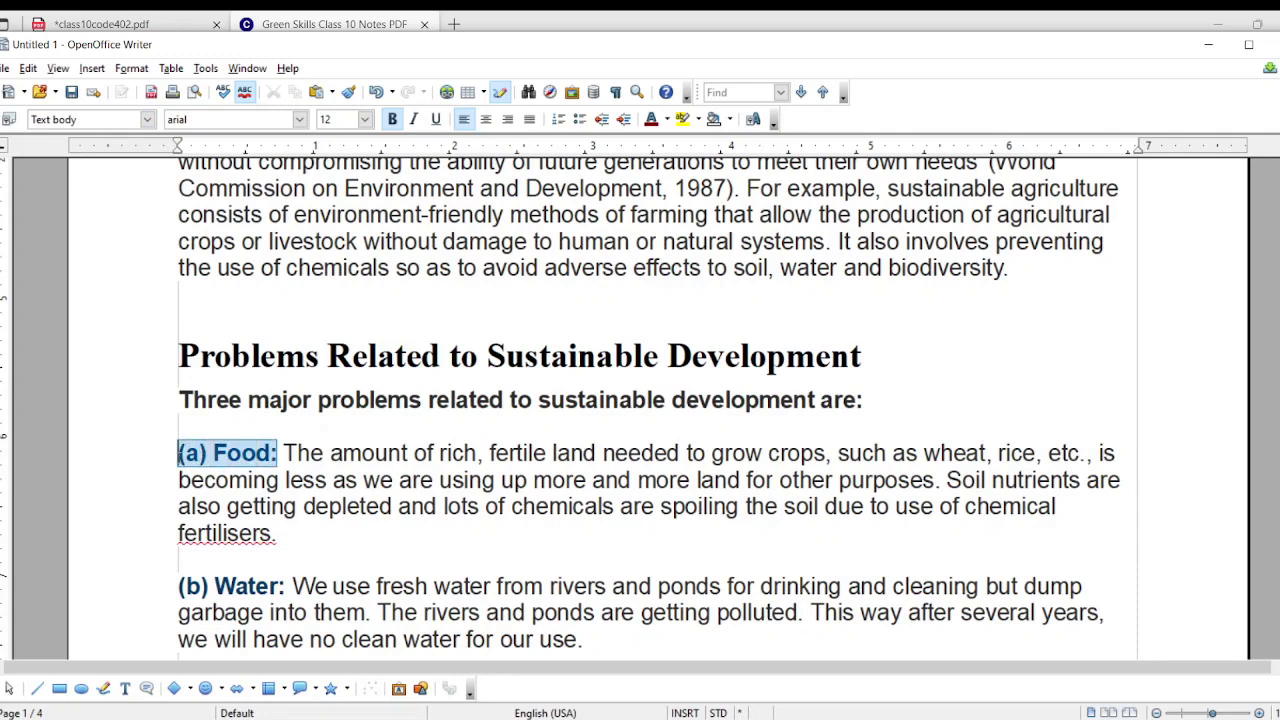
pyautogui.click(147, 119)
pyautogui.click(89, 208)
pyautogui.scroll(-3, 222, 356)
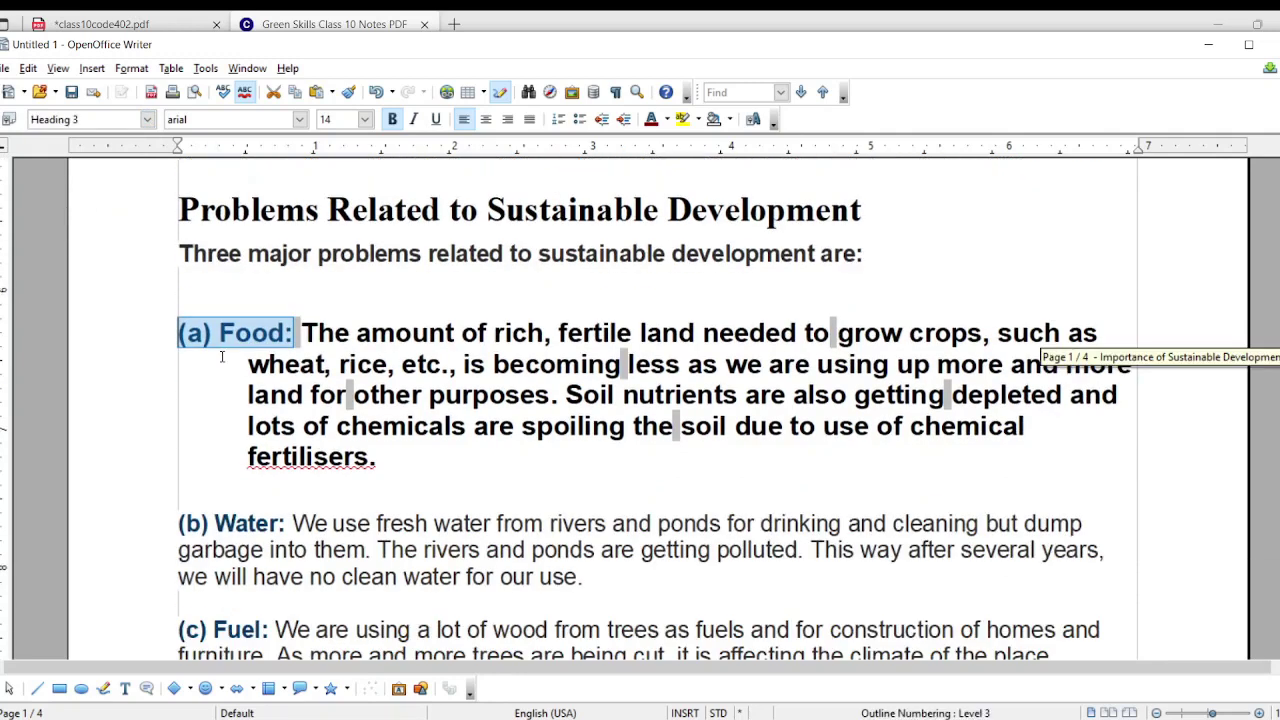
pyautogui.click(270, 364)
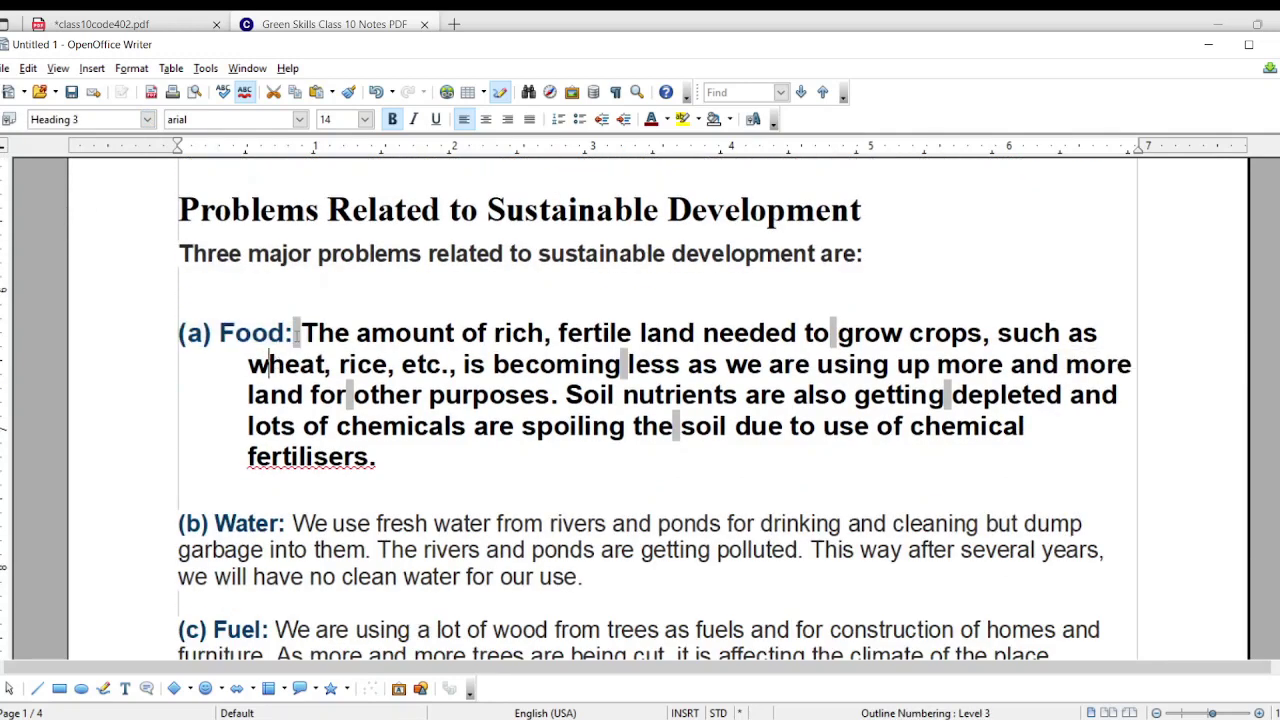
pyautogui.click(293, 332)
pyautogui.hotkey('ctrl', 'z')
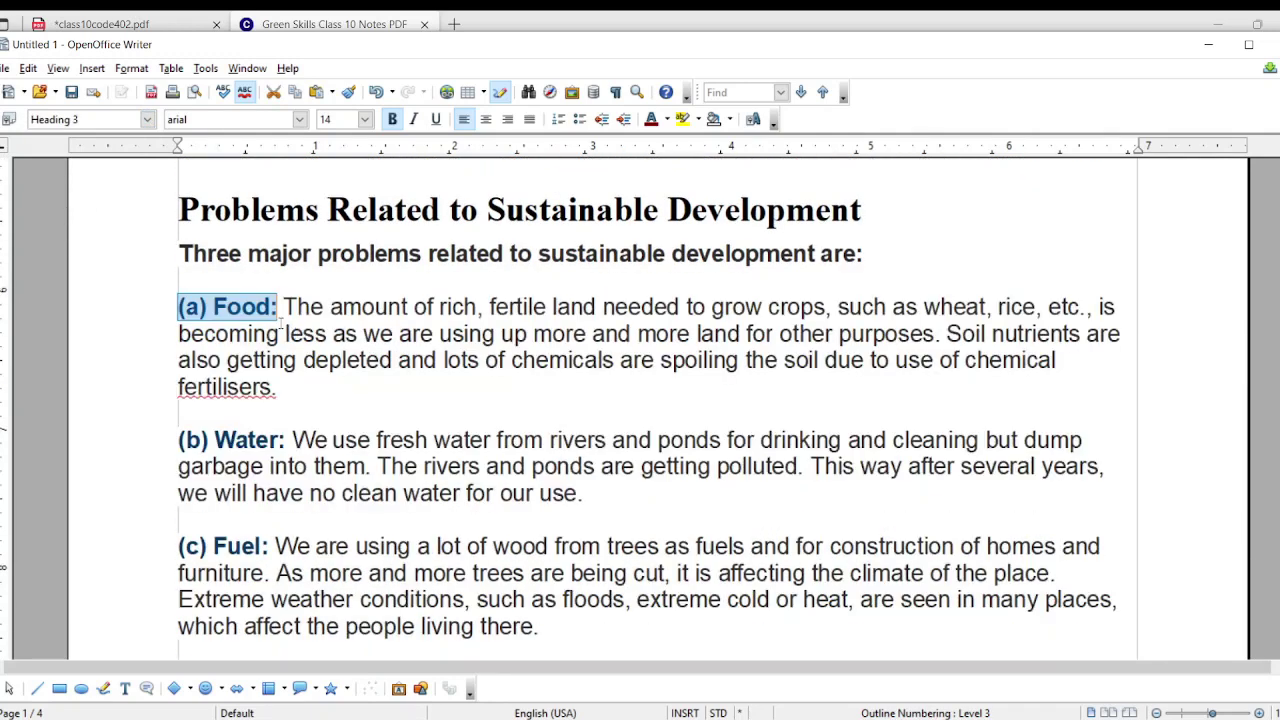
# Step: Try the Heading 3 style with only the word "Food" selected in item (a), and undo it
pyautogui.click(270, 308)
pyautogui.moveTo(213, 308); pyautogui.dragTo(270, 308)
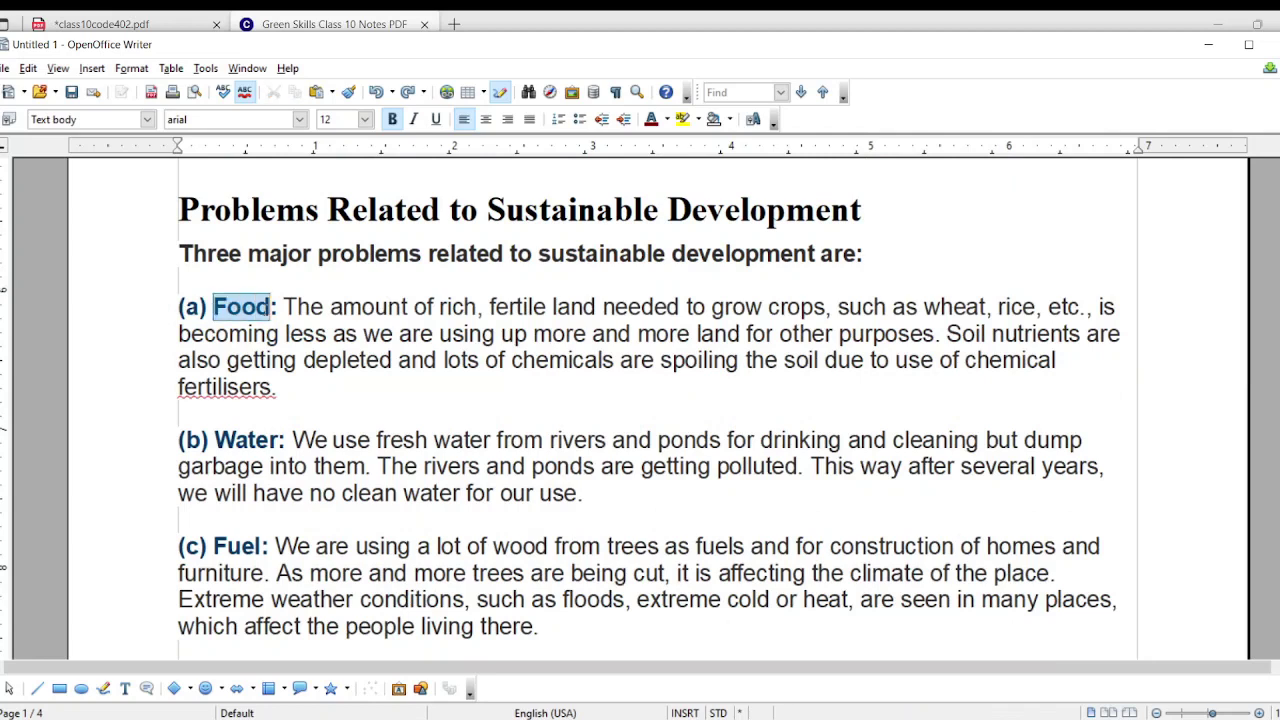
pyautogui.click(147, 119)
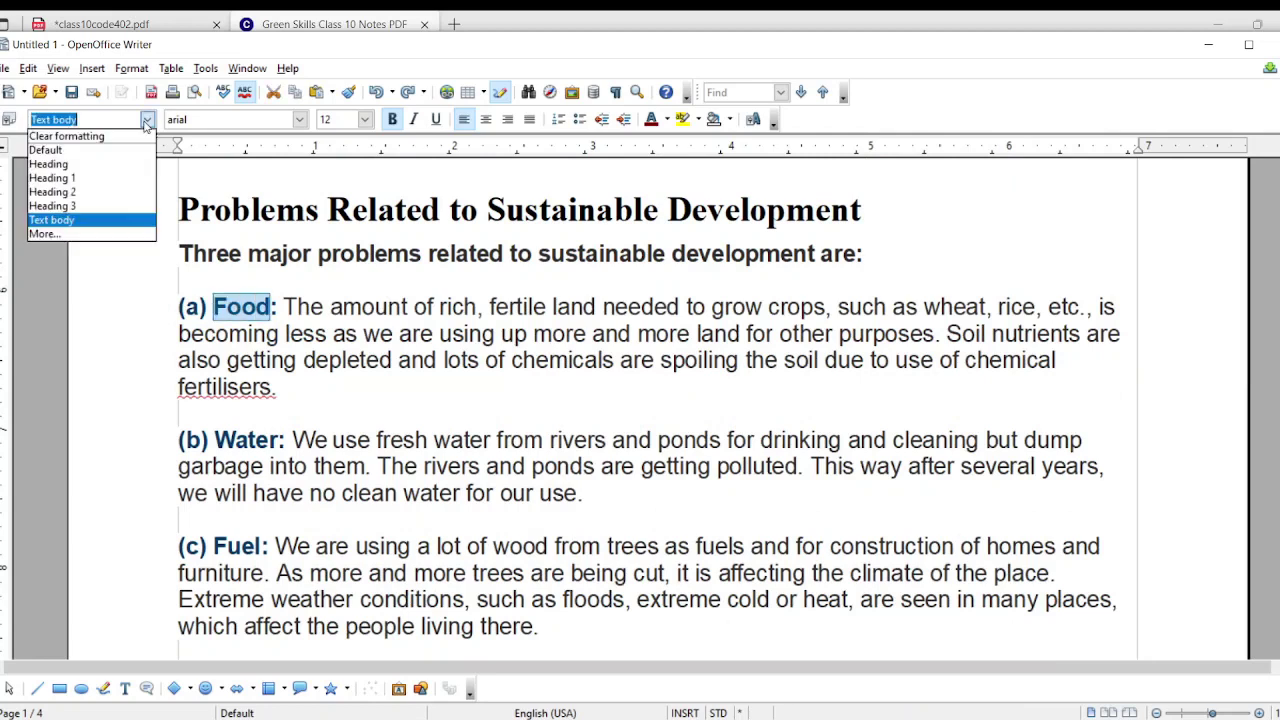
pyautogui.click(52, 205)
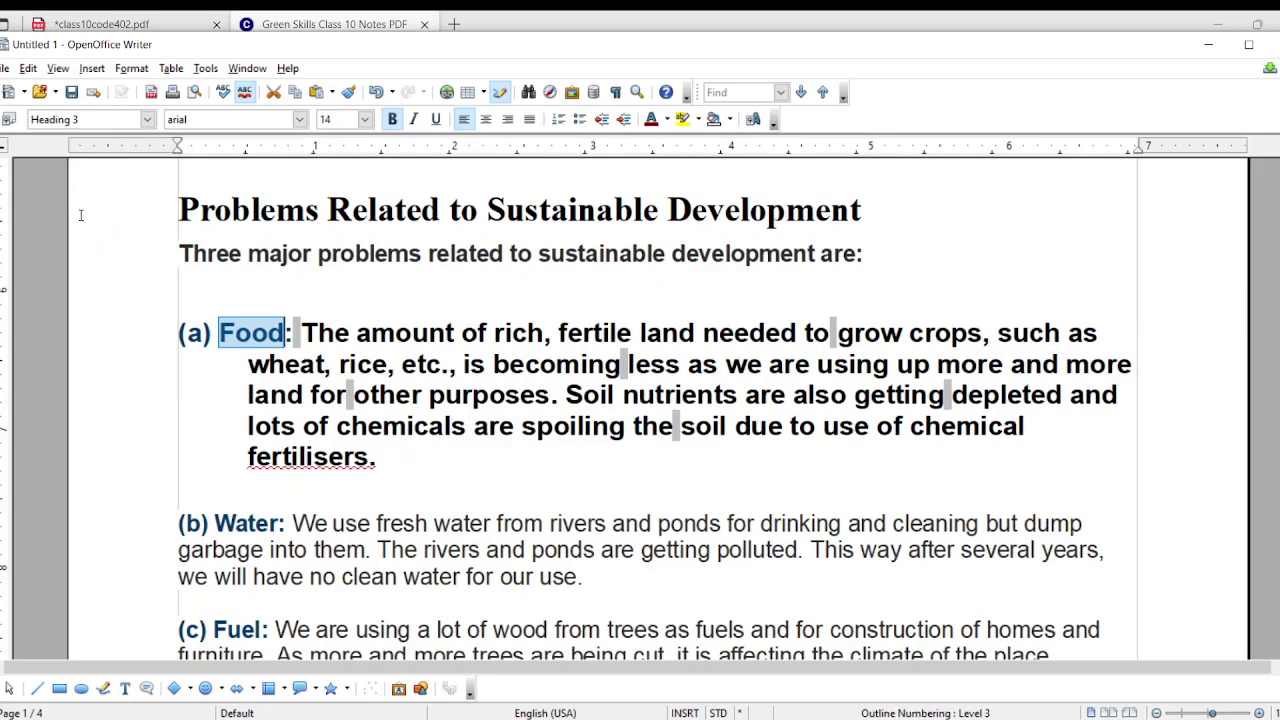
pyautogui.hotkey('ctrl', 'z')
# Step: Apply the Heading 2 style to the red subheading "Sustainable development includes" below the Fuel paragraph
pyautogui.scroll(-7, 229, 399)
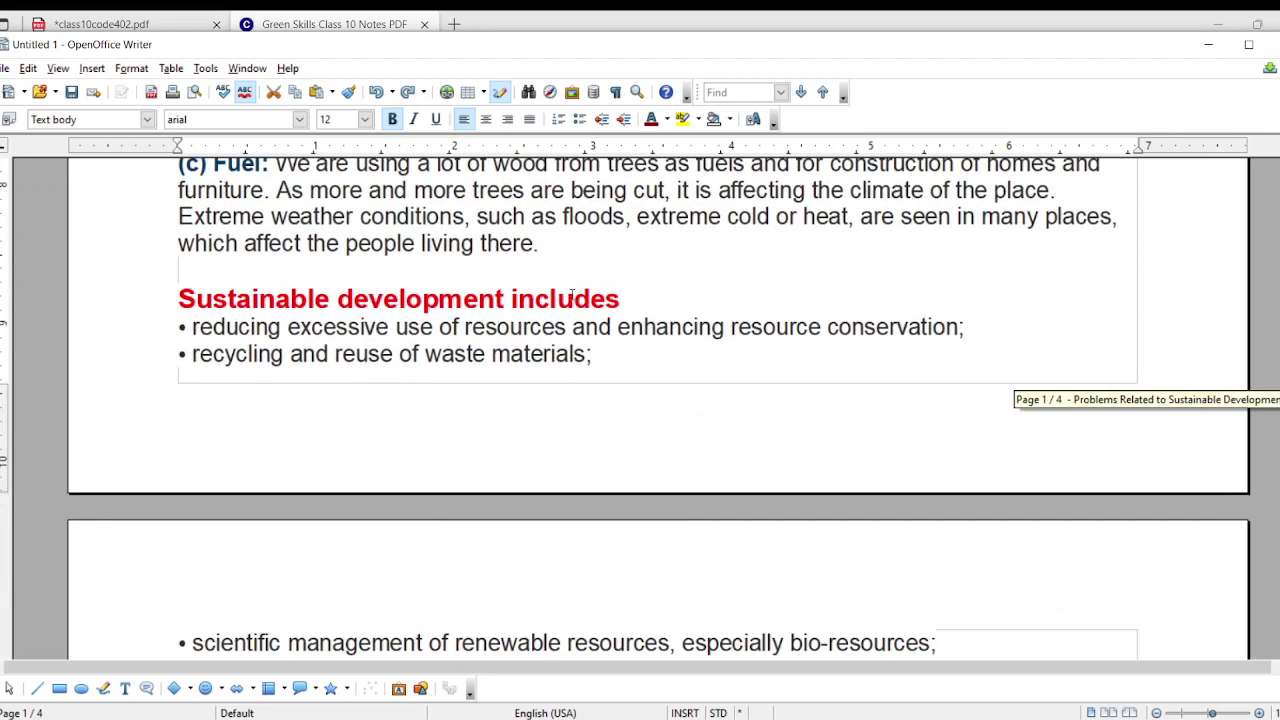
pyautogui.scroll(7, 572, 300)
pyautogui.scroll(-6, 600, 330)
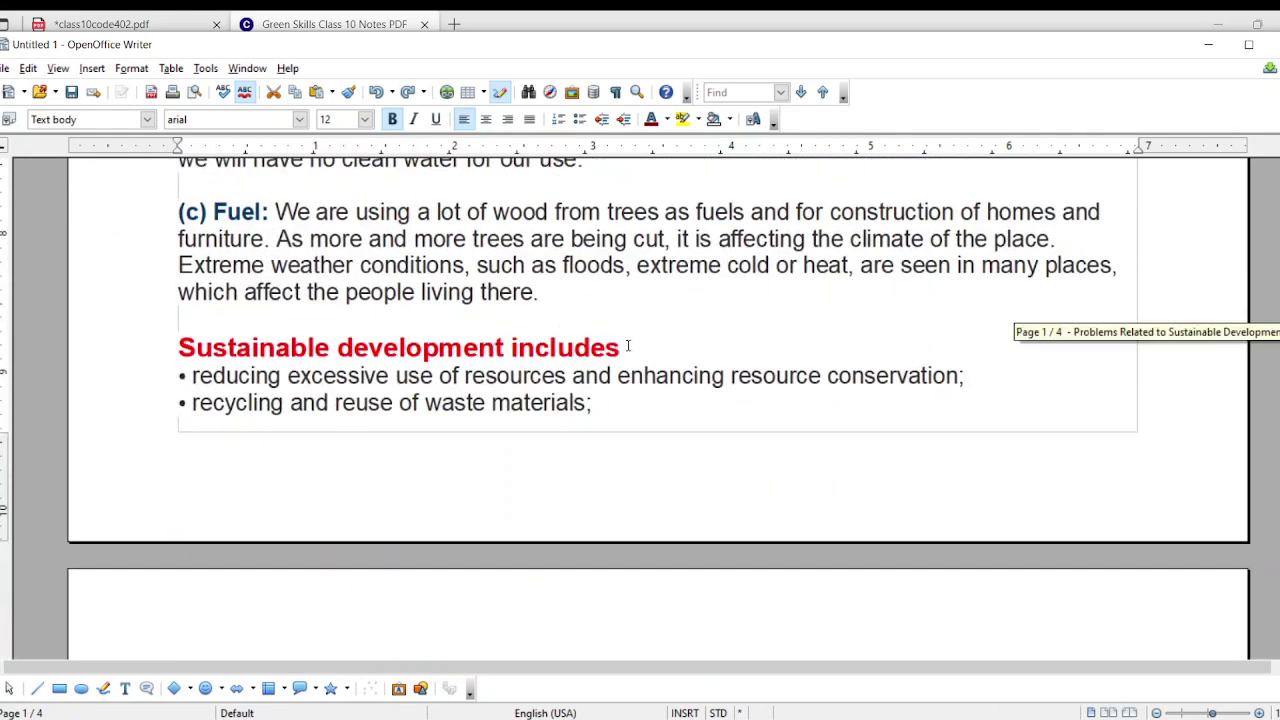
pyautogui.moveTo(628, 346); pyautogui.dragTo(177, 347)
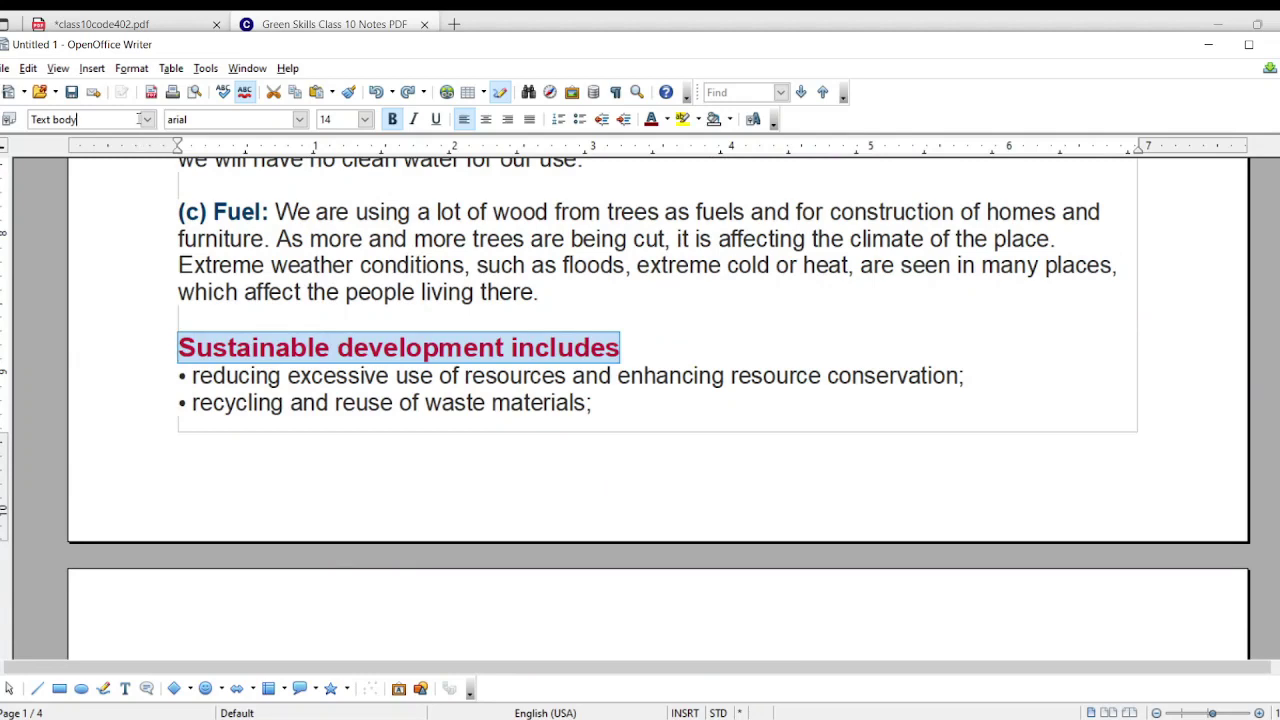
pyautogui.click(145, 119)
pyautogui.click(57, 189)
# Step: Apply the Heading 2 style to the red subheading "Sustainable Development Goals" on page 2
pyautogui.scroll(-5, 395, 260)
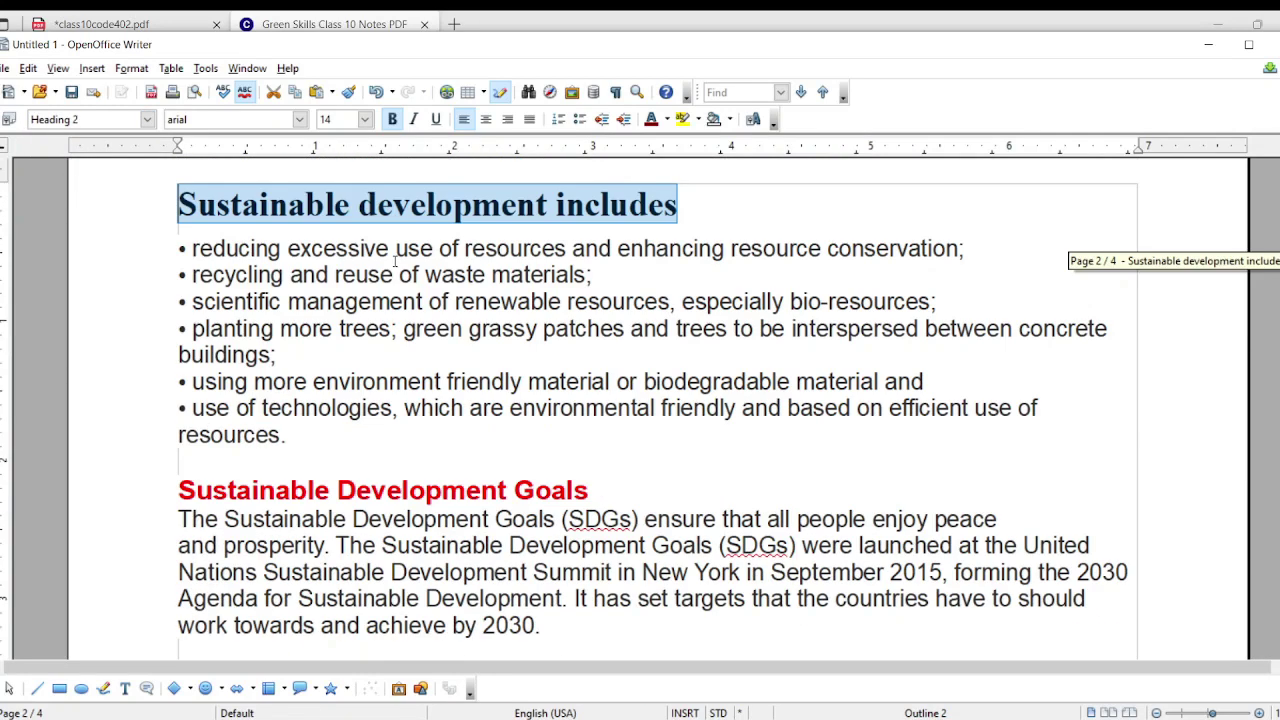
pyautogui.moveTo(608, 497); pyautogui.dragTo(176, 492)
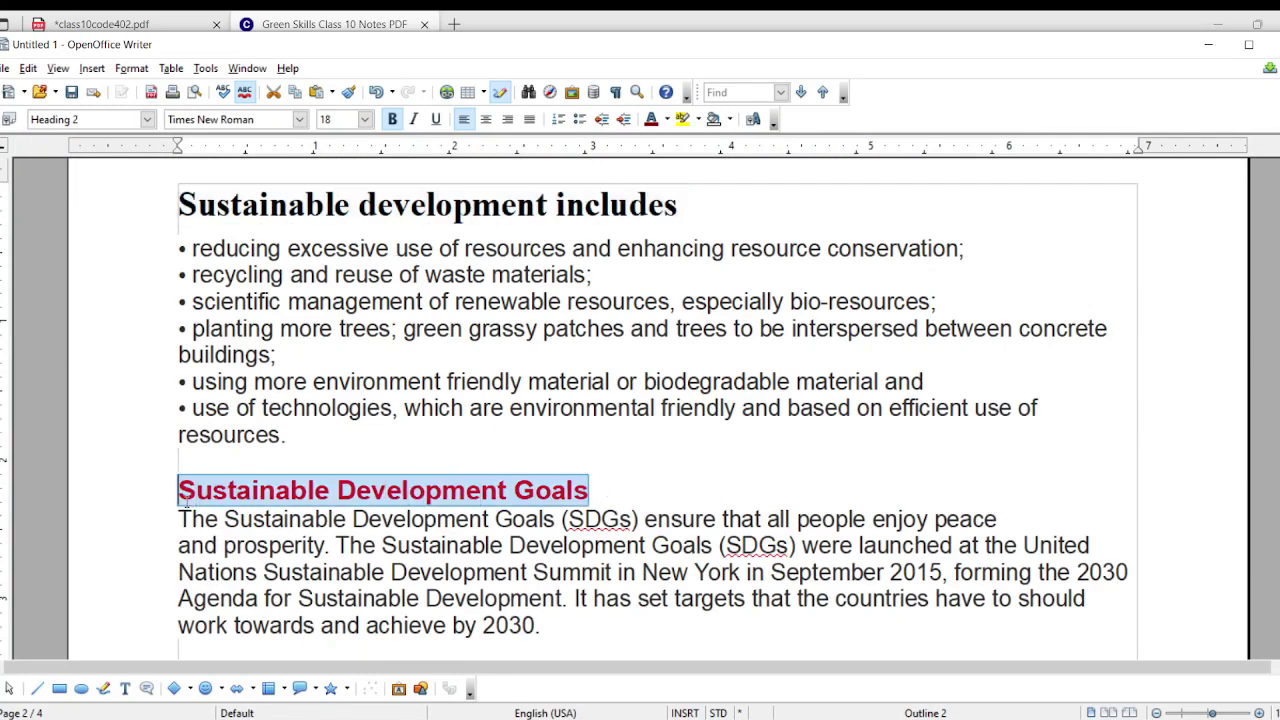
pyautogui.click(146, 119)
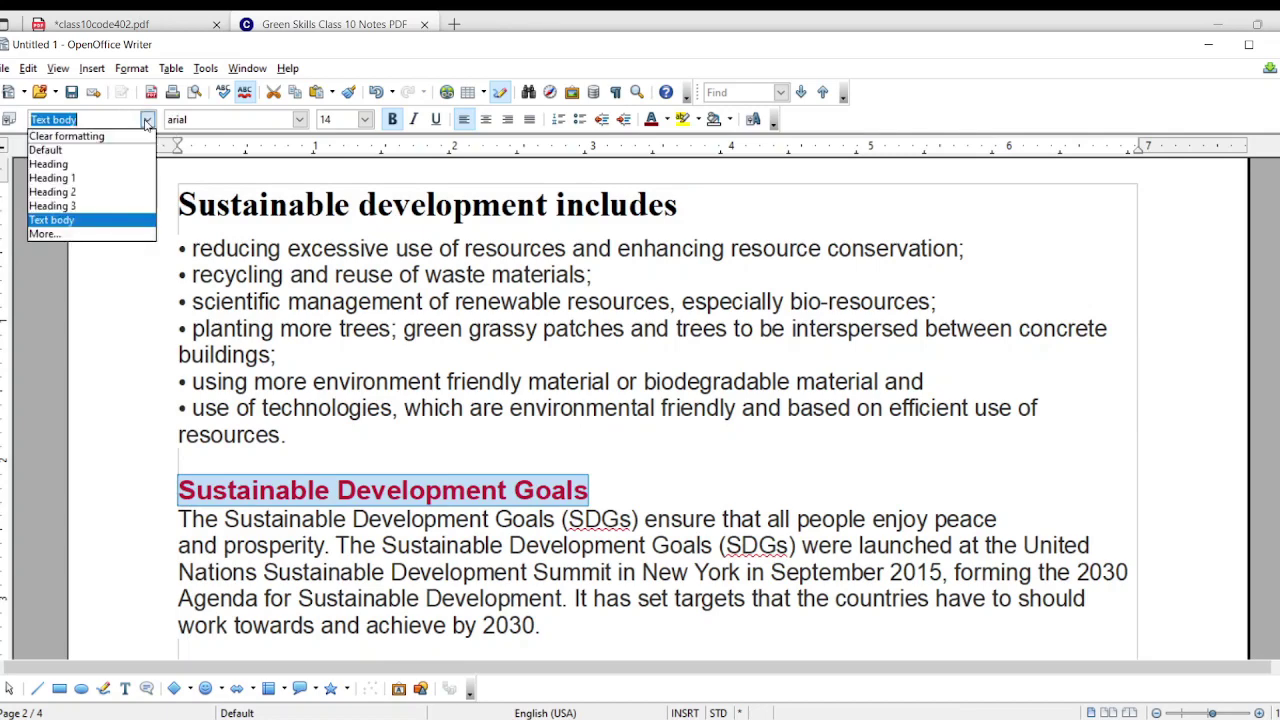
pyautogui.click(88, 189)
# Step: Apply the Heading 2 style to the red subheading "Sustainable Development Initiatives" on page 2
pyautogui.scroll(-4, 490, 215)
pyautogui.scroll(-3, 490, 215)
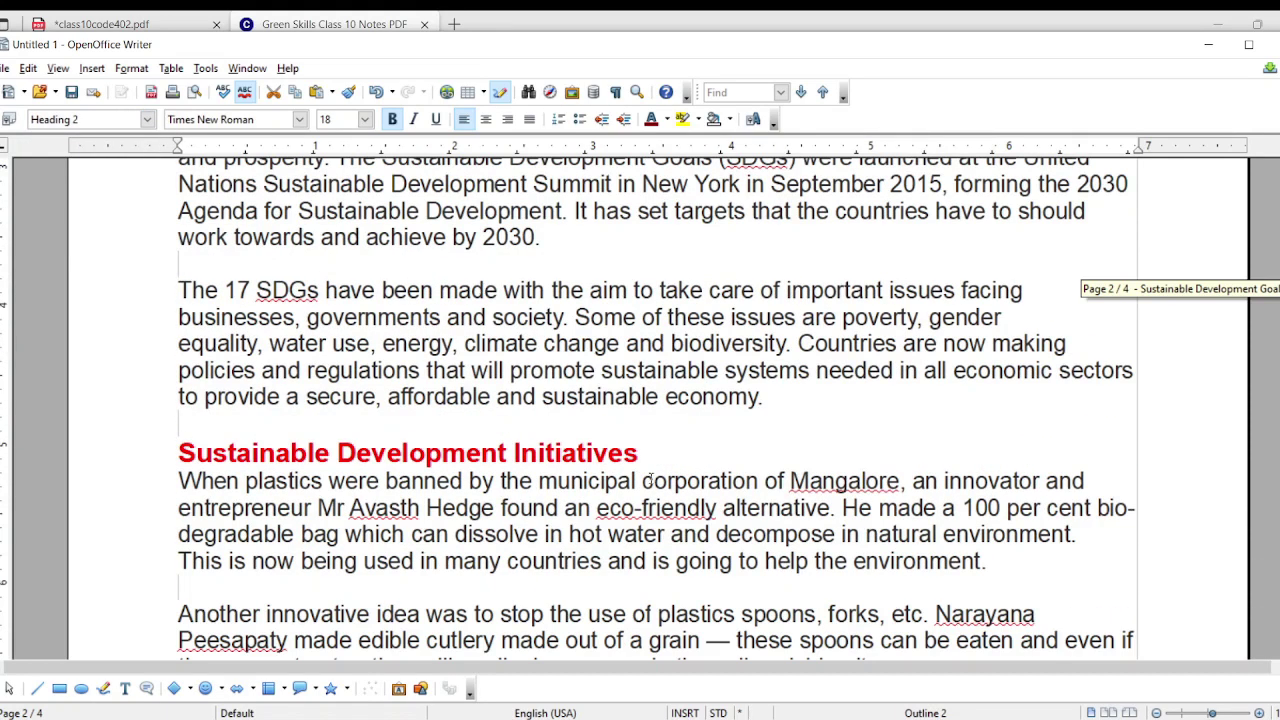
pyautogui.moveTo(638, 452); pyautogui.dragTo(125, 463)
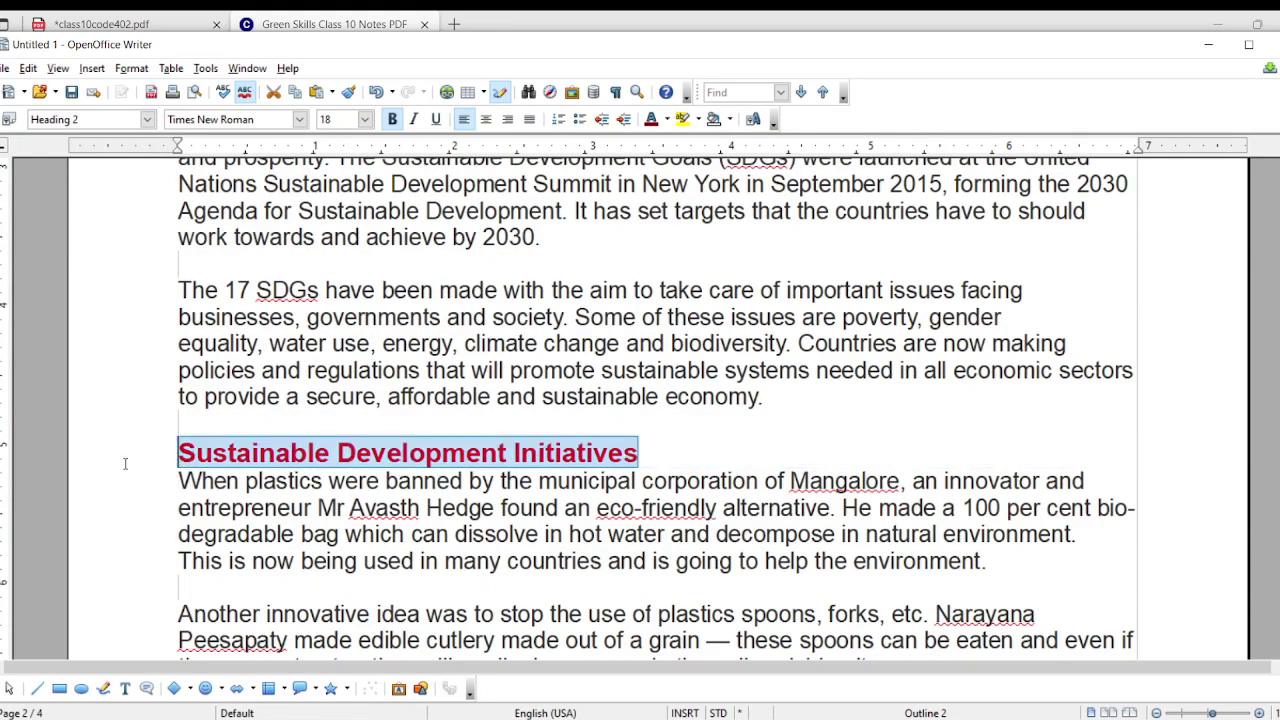
pyautogui.click(146, 119)
pyautogui.click(109, 197)
pyautogui.scroll(-5, 513, 383)
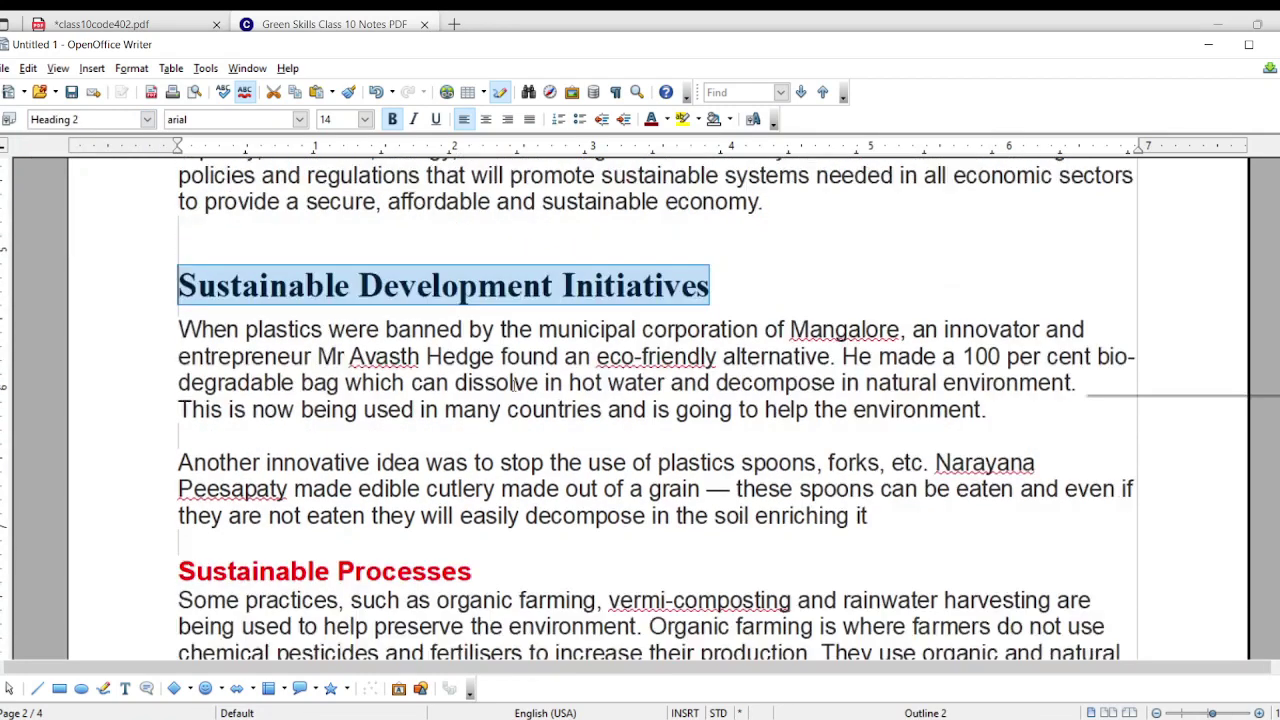
# Step: Apply the Heading 2 style to the red subheading "Sustainable Processes" on page 2
pyautogui.moveTo(471, 327); pyautogui.dragTo(142, 288)
pyautogui.click(146, 119)
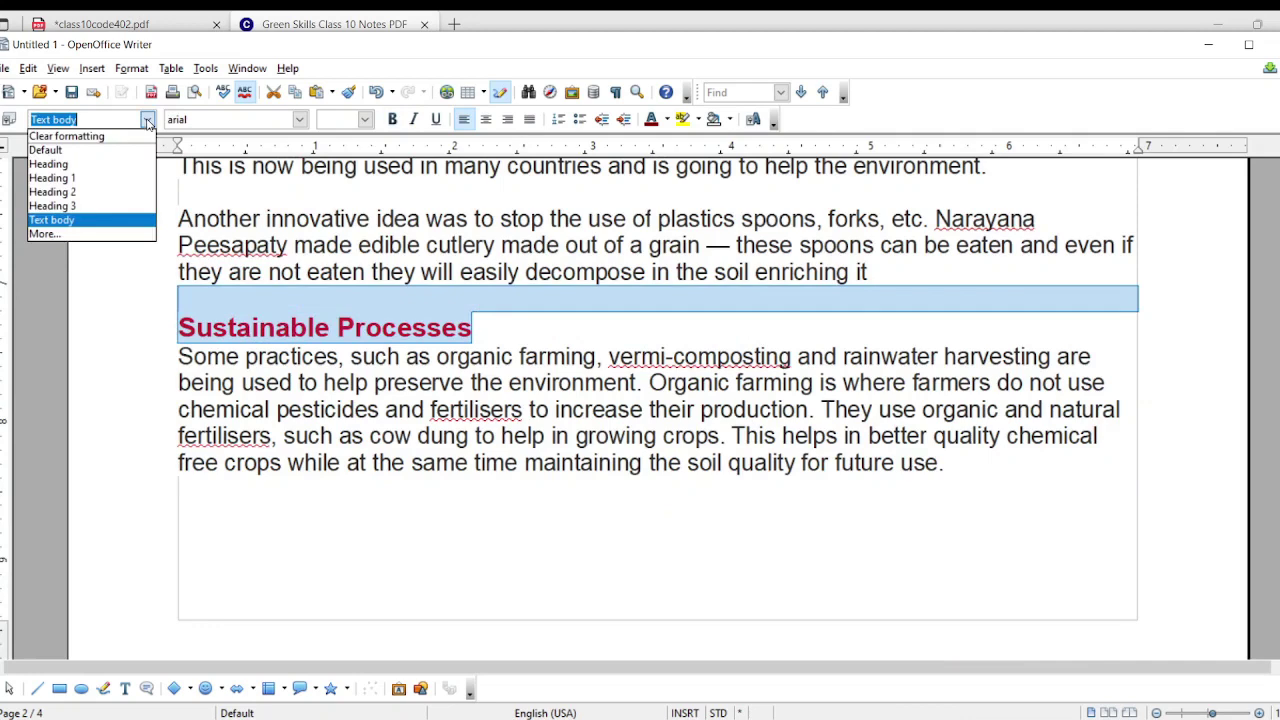
pyautogui.click(111, 196)
# Step: Apply the Heading 1 style to the yellow-highlighted title "Session 2: Our Role in Sustainable" on page 3
pyautogui.scroll(-8, 529, 457)
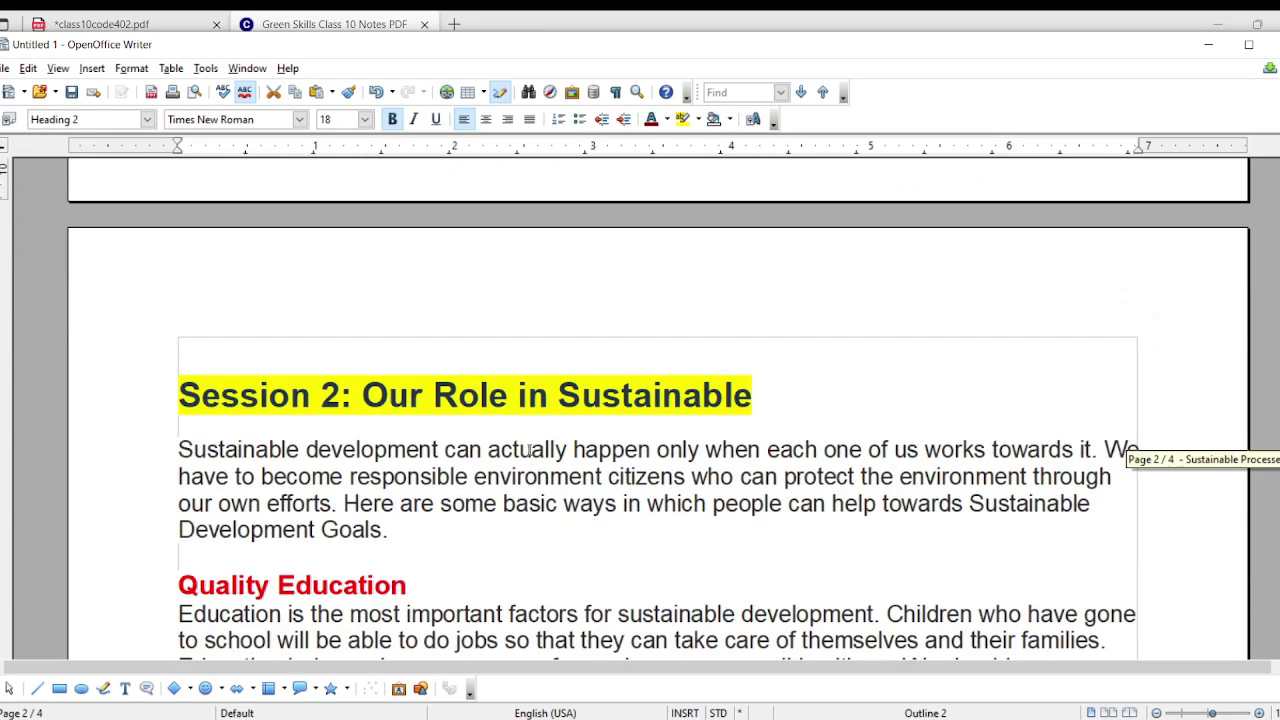
pyautogui.click(529, 395)
pyautogui.moveTo(765, 393); pyautogui.dragTo(150, 392)
pyautogui.click(147, 119)
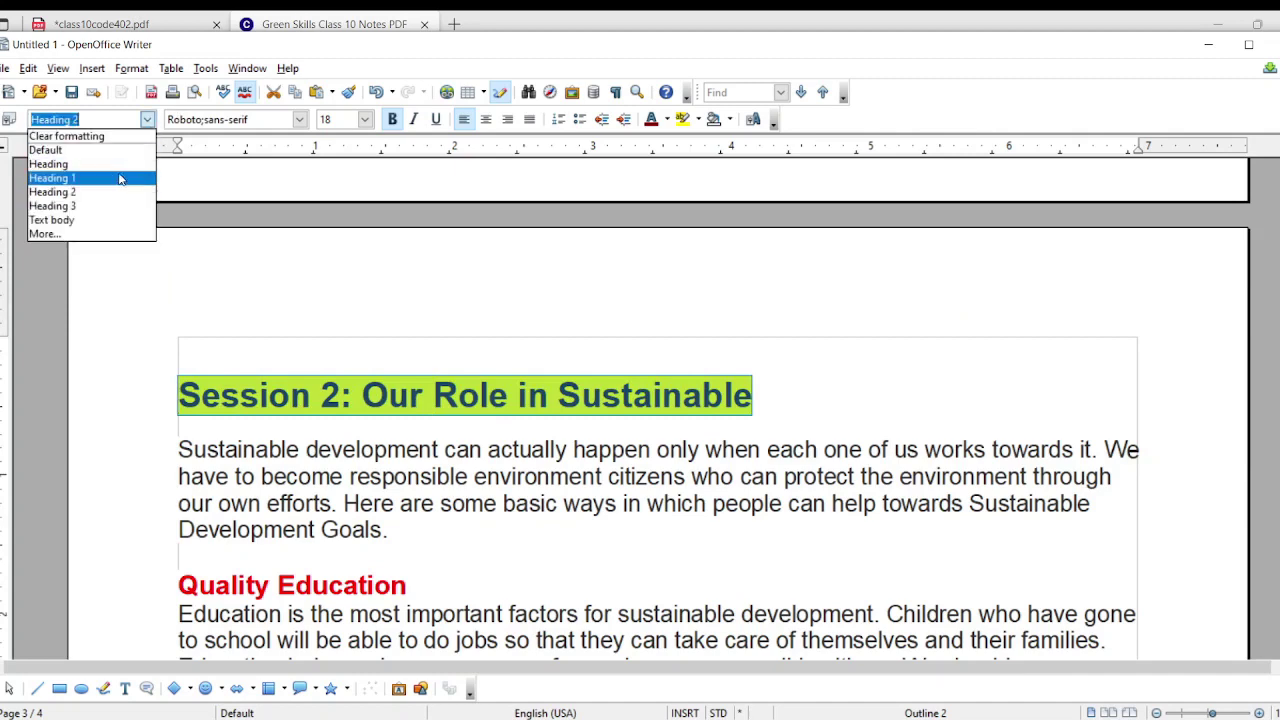
pyautogui.click(113, 183)
# Step: Apply the Heading 2 style to the red subheading "Quality Education" on page 3
pyautogui.scroll(-5, 435, 325)
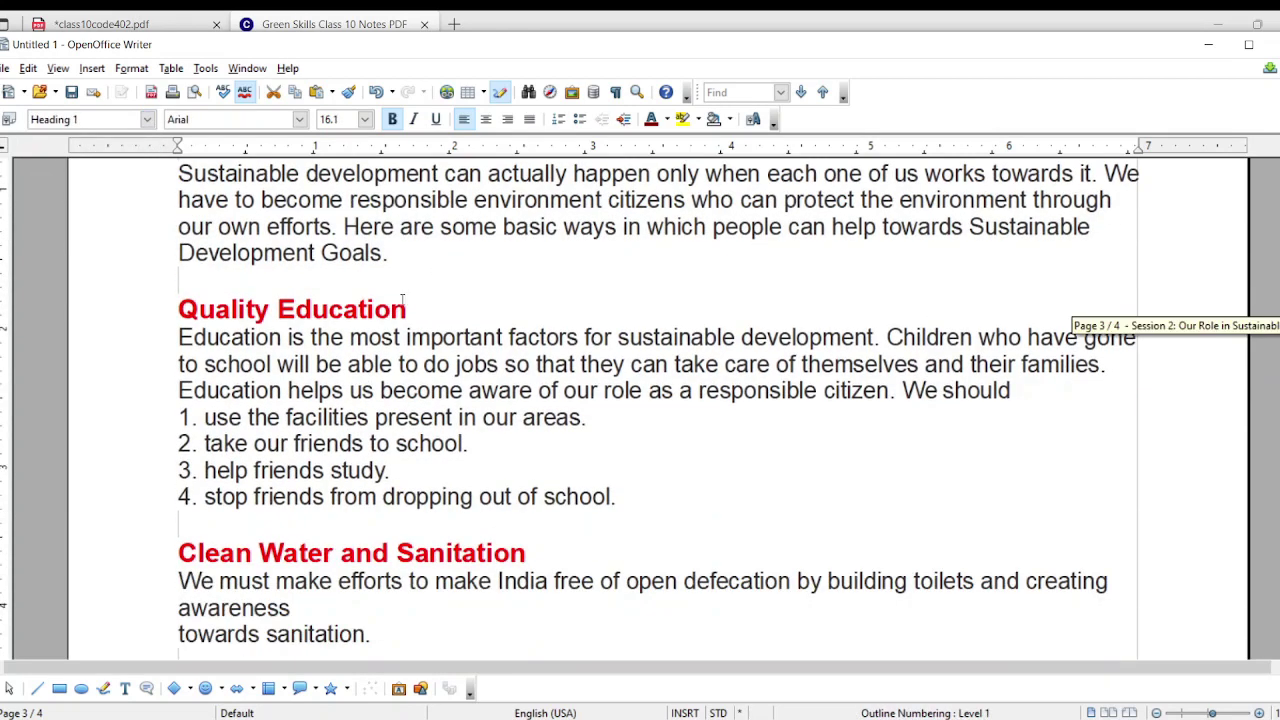
pyautogui.click(410, 312)
pyautogui.moveTo(411, 316); pyautogui.dragTo(176, 312)
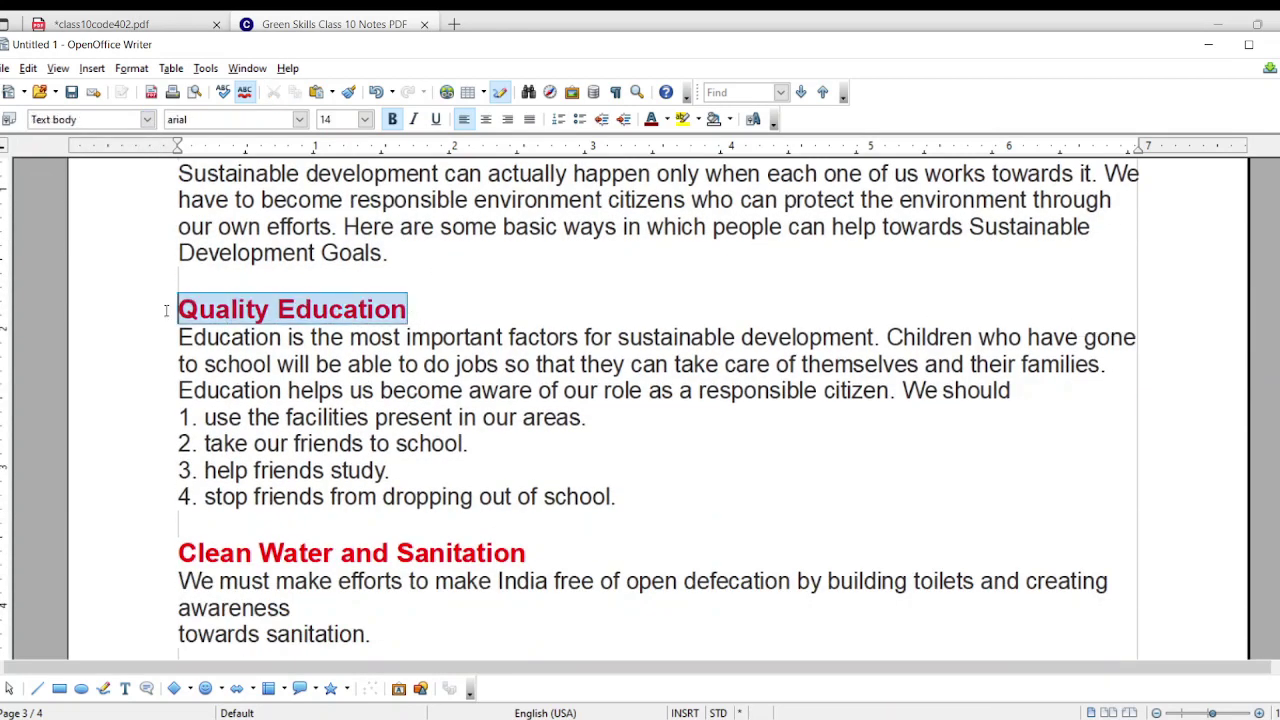
pyautogui.click(147, 119)
pyautogui.click(97, 201)
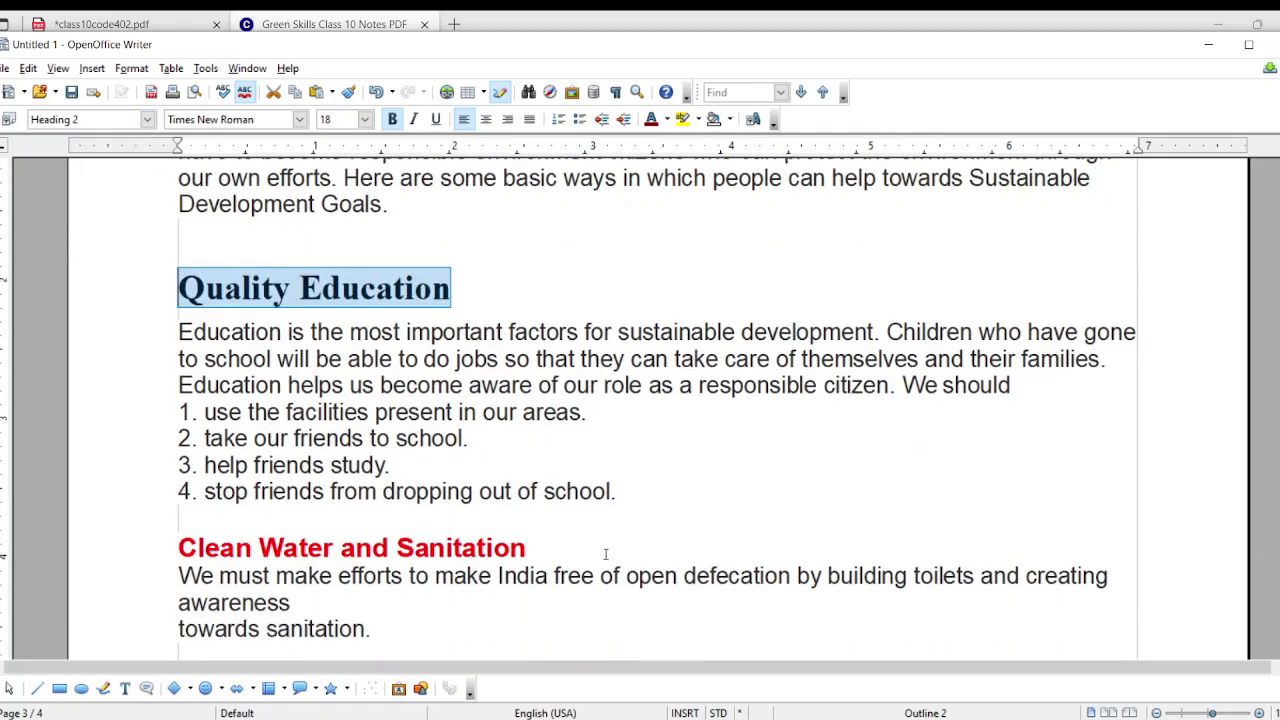
# Step: Apply the Heading 2 style to the red subheading "Clean Water and Sanitation"
pyautogui.scroll(-2, 606, 551)
pyautogui.moveTo(526, 450); pyautogui.dragTo(161, 447)
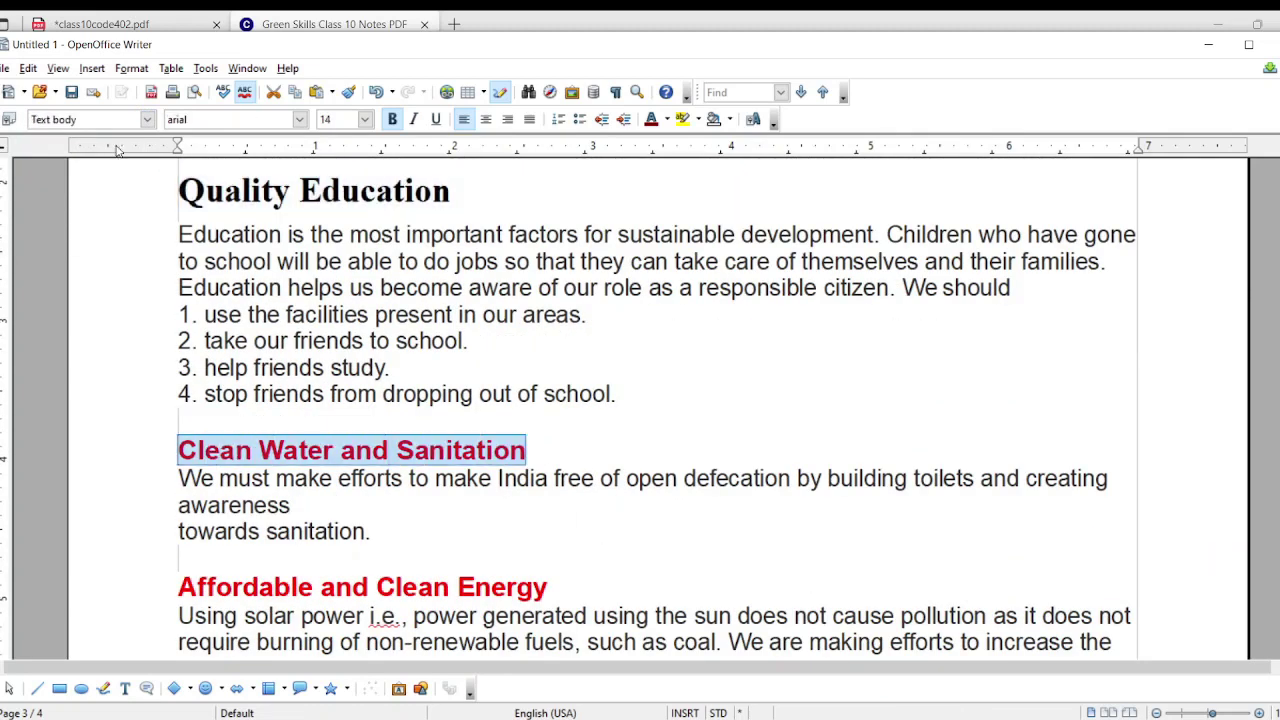
pyautogui.click(147, 119)
pyautogui.click(90, 200)
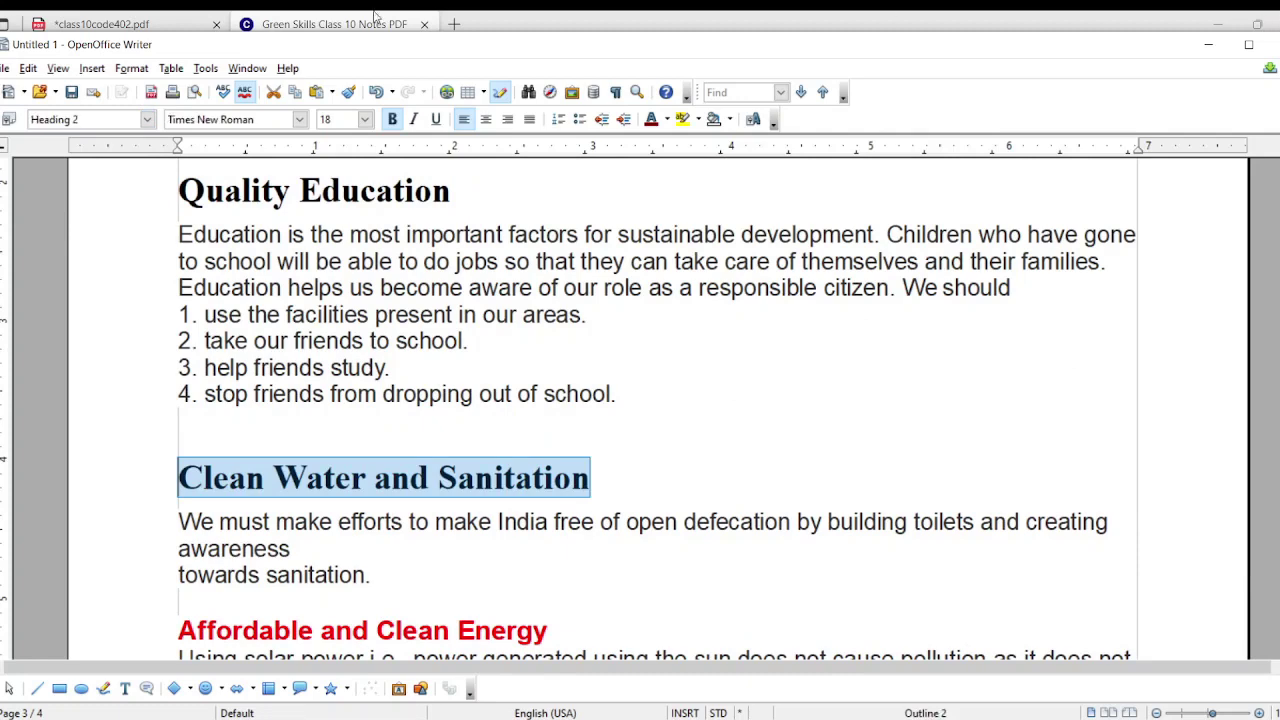
# Step: Apply the Heading 2 style to the red subheading "Affordable and Clean Energy"
pyautogui.scroll(-4, 472, 409)
pyautogui.moveTo(557, 393); pyautogui.dragTo(3, 393)
pyautogui.click(147, 119)
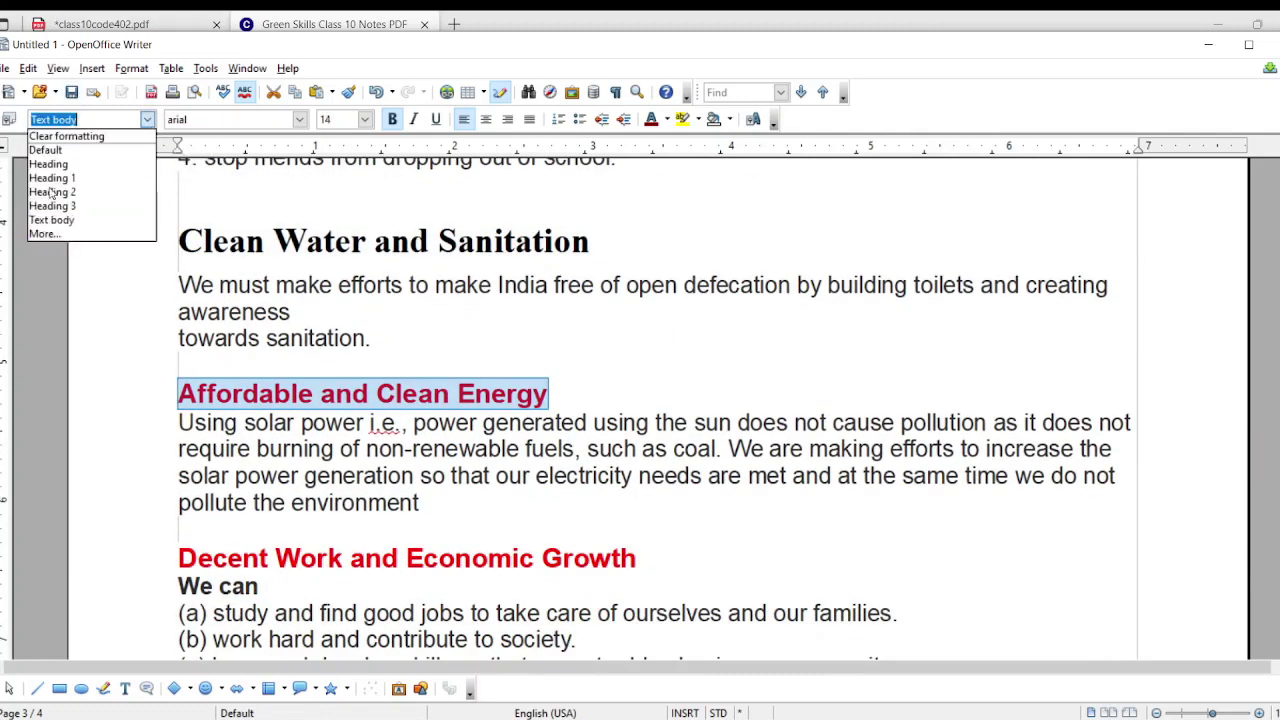
pyautogui.click(50, 198)
# Step: Apply the Heading 2 style to the red subheading "Decent Work and Economic Growth"
pyautogui.scroll(-2, 631, 452)
pyautogui.moveTo(631, 452); pyautogui.dragTo(70, 216)
pyautogui.click(147, 119)
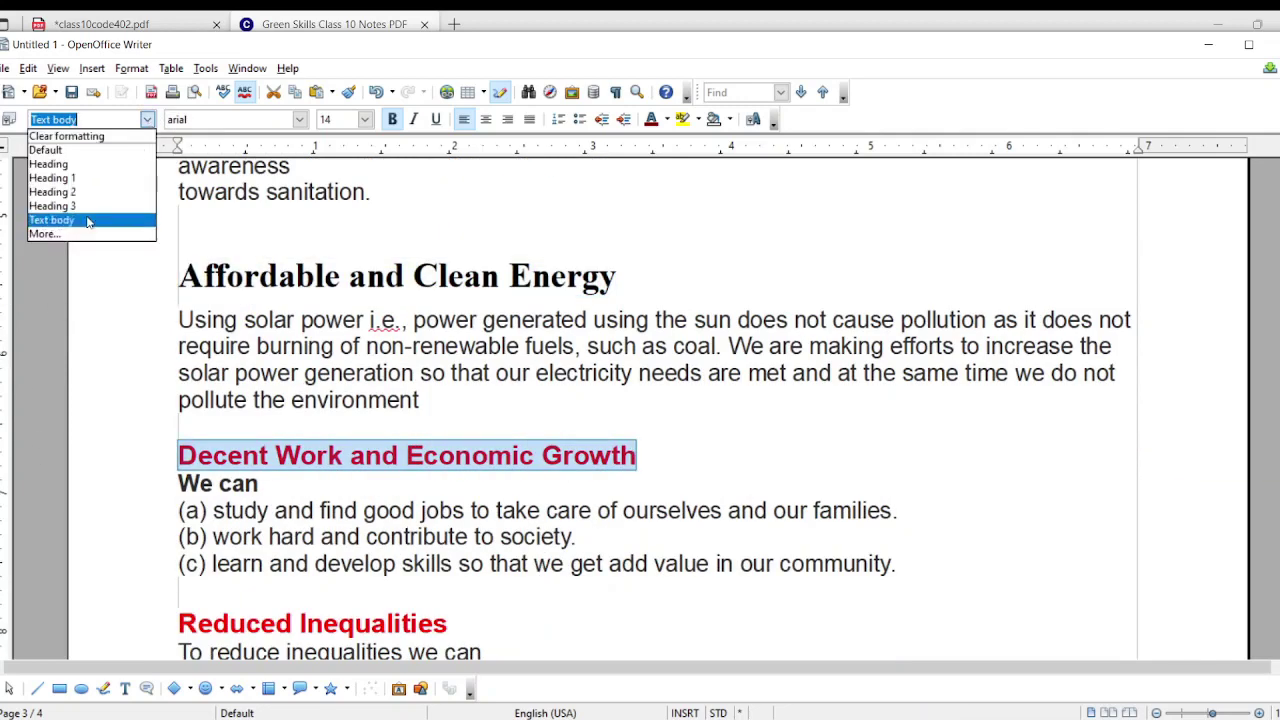
pyautogui.click(50, 195)
# Step: Apply the Heading 2 style to the red subheading "Reduced Inequalities" at the end of page 3
pyautogui.scroll(-3, 395, 430)
pyautogui.scroll(-2, 395, 430)
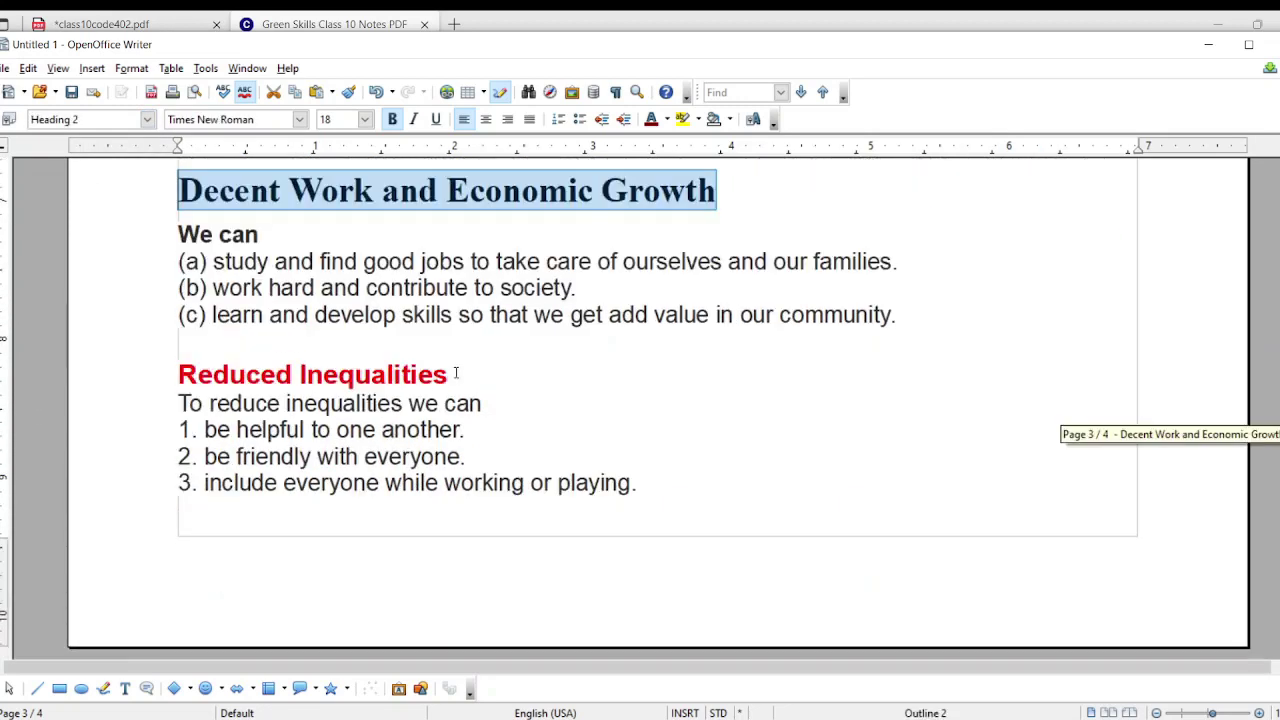
pyautogui.moveTo(452, 372); pyautogui.dragTo(153, 387)
pyautogui.click(147, 119)
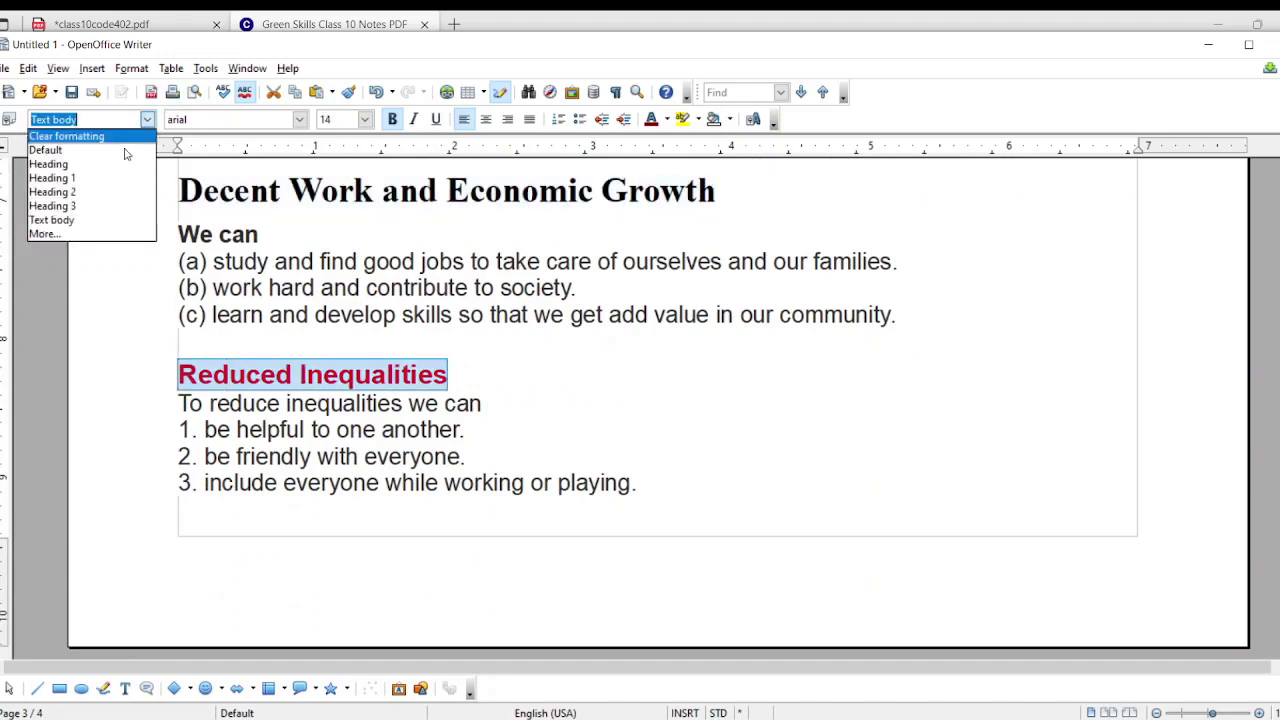
pyautogui.click(95, 191)
# Step: Insert empty paragraphs before "Session 1: Society and Environment" until that title starts on page 2, leaving page 1 blank
pyautogui.scroll(8, 333, 568)
pyautogui.scroll(20, 333, 568)
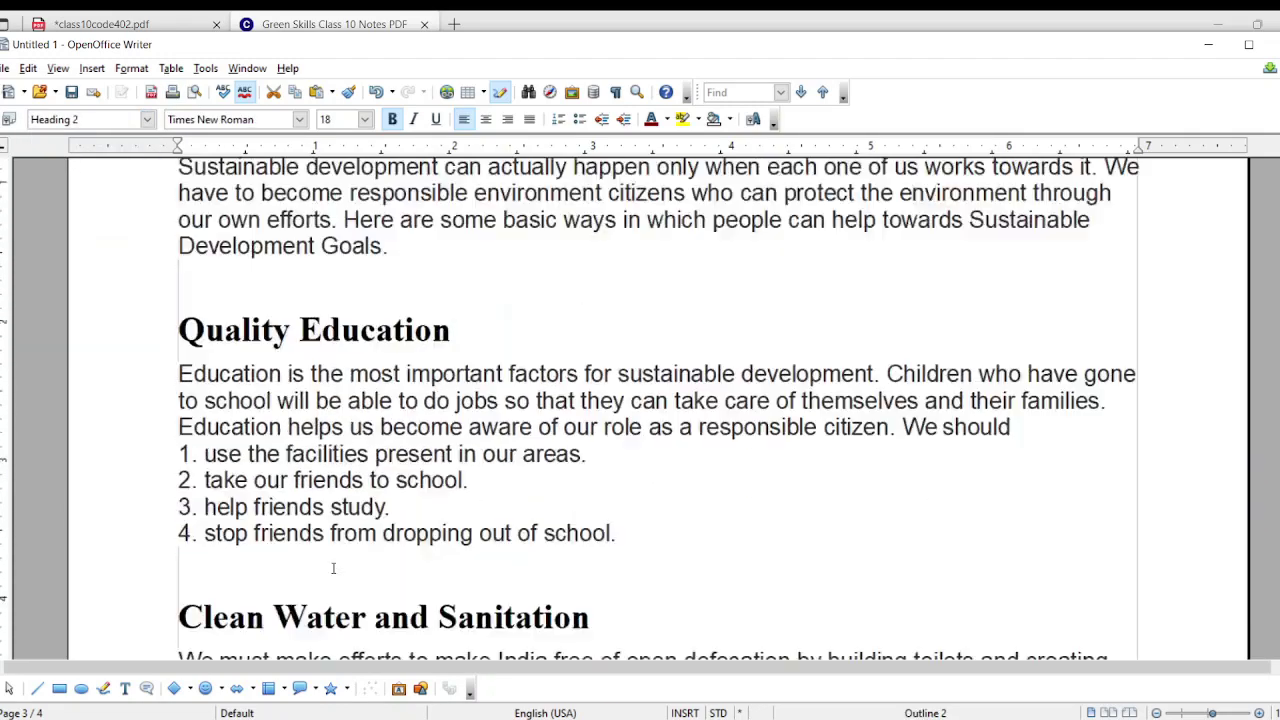
pyautogui.scroll(20, 333, 568)
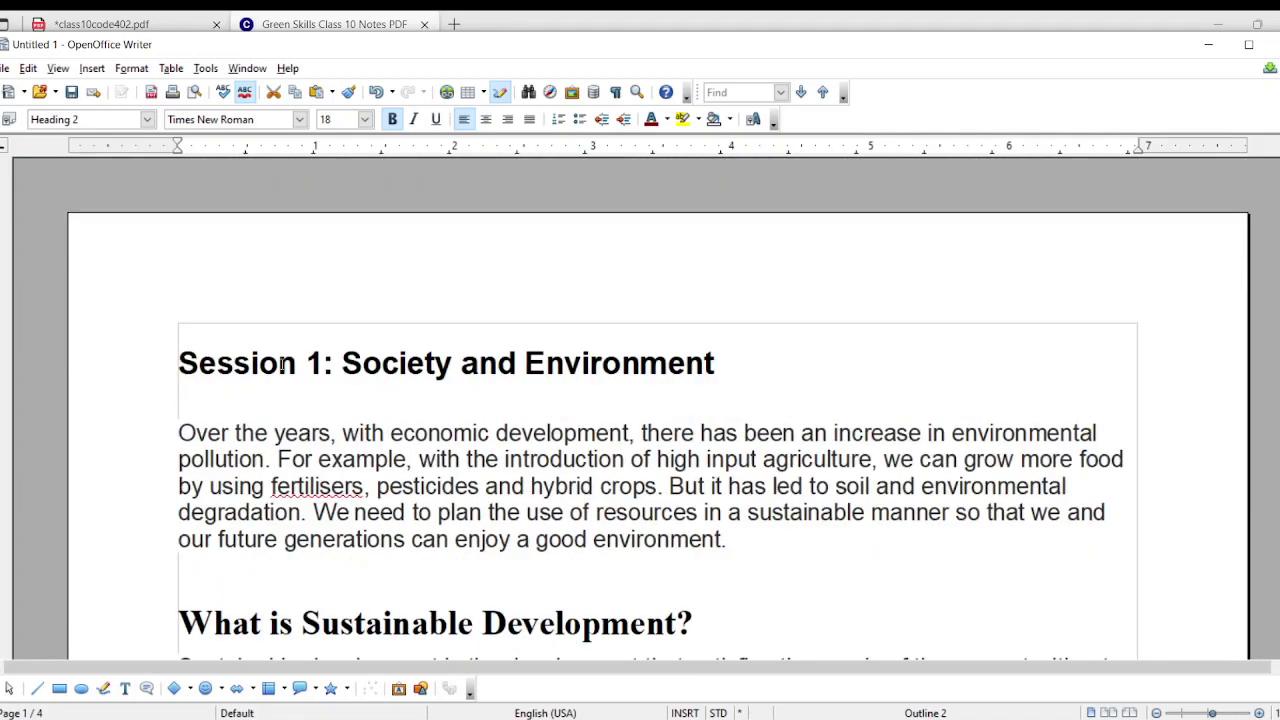
pyautogui.click(210, 339)
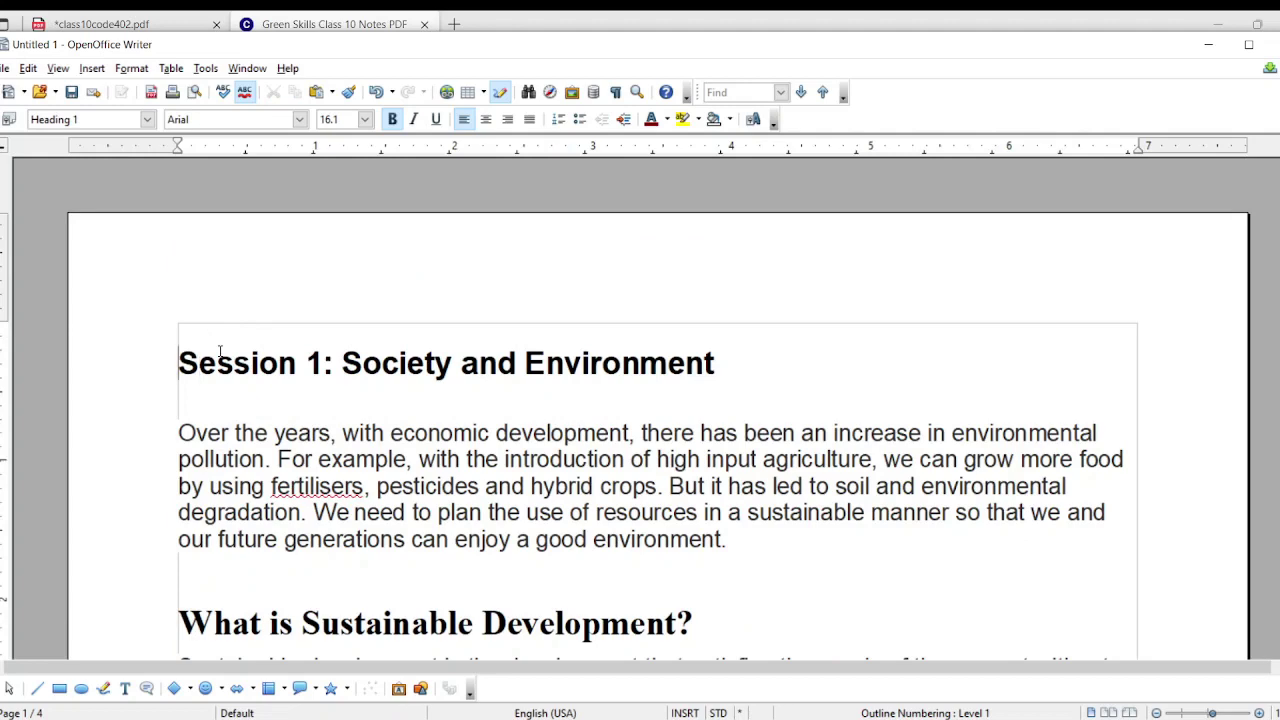
pyautogui.press('Return')
pyautogui.press('Return')
pyautogui.press('Return')
pyautogui.press('Return')
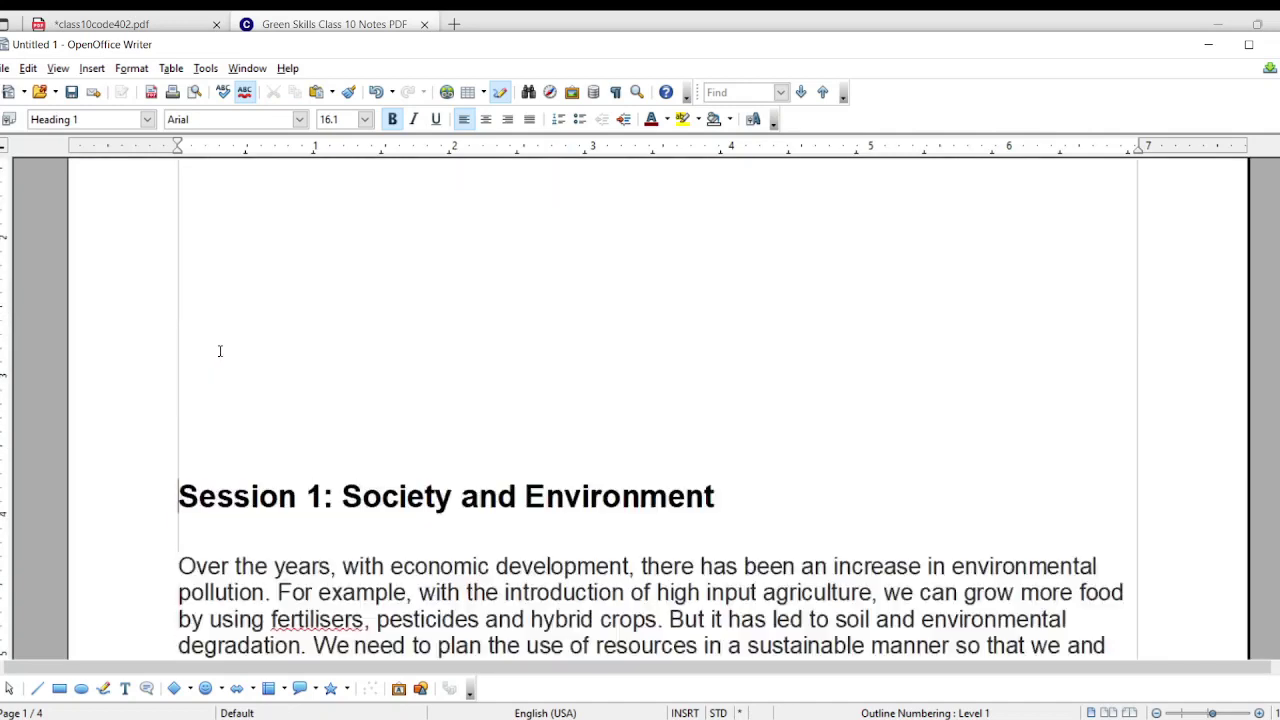
pyautogui.press('Return')
pyautogui.press('Return')
pyautogui.press('Return')
pyautogui.press('Return')
pyautogui.press('Return')
pyautogui.press('Return')
pyautogui.press('Return')
pyautogui.press('Return')
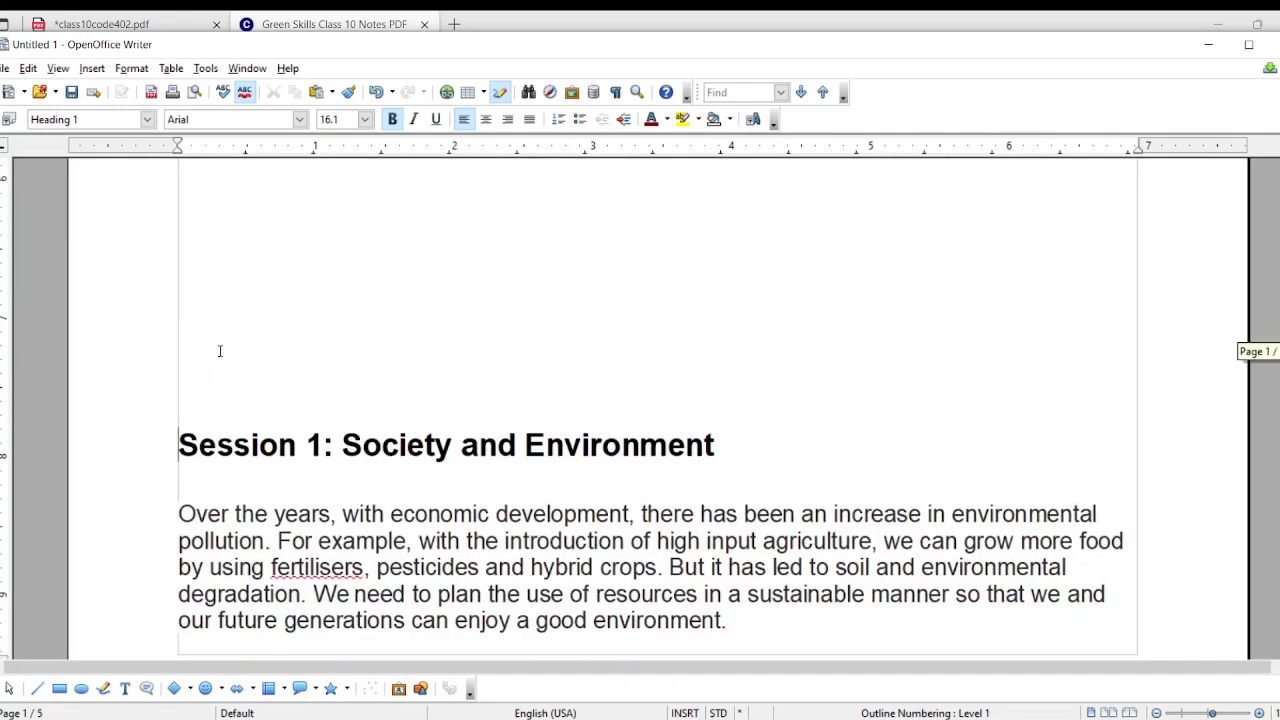
pyautogui.press('Return')
pyautogui.press('Return')
pyautogui.press('Return')
pyautogui.press('Return')
pyautogui.press('Return')
pyautogui.press('Return')
pyautogui.press('Return')
pyautogui.press('Return')
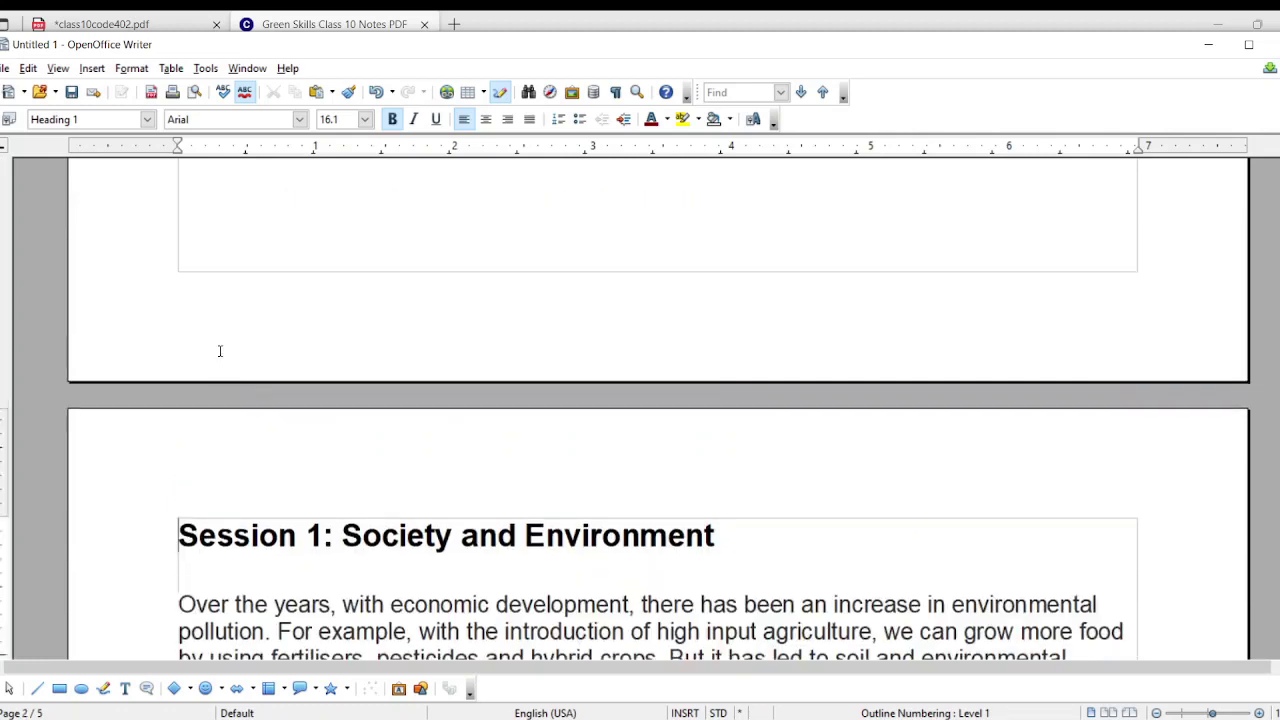
# Step: Check the styled headings on page 2 and place the cursor at the start of the blank first page
pyautogui.scroll(5, 220, 351)
pyautogui.scroll(3, 220, 351)
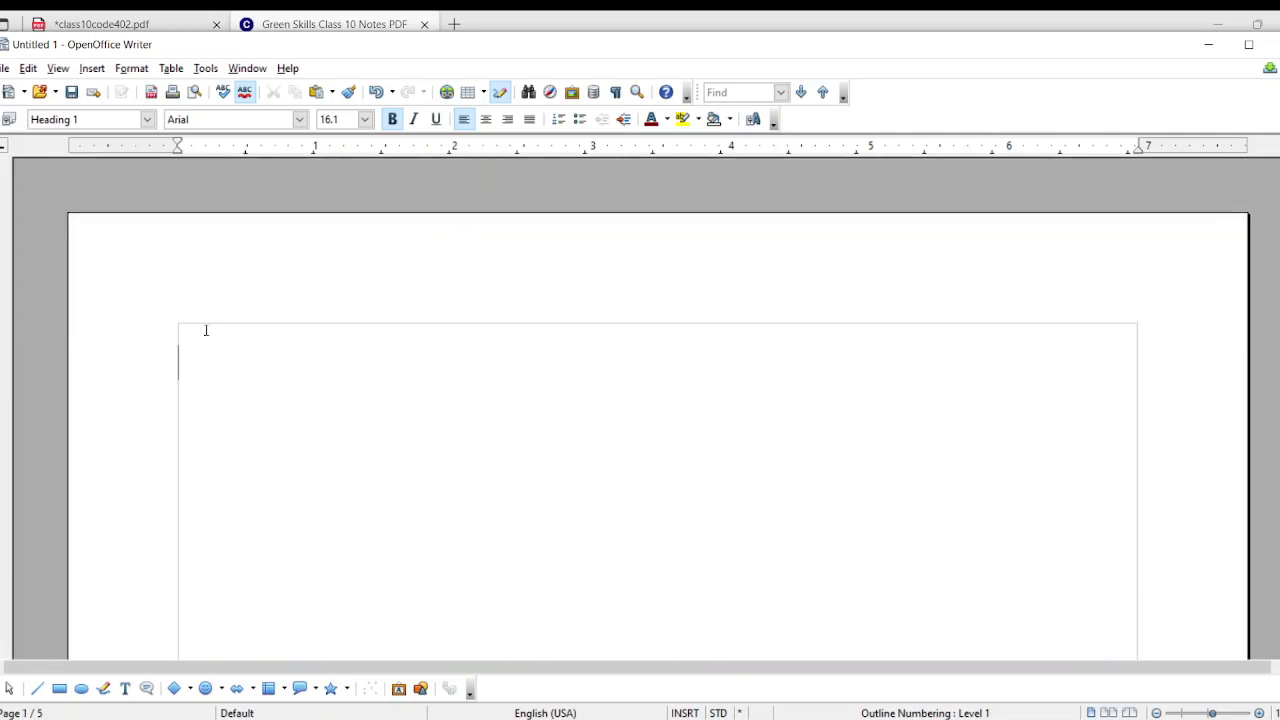
pyautogui.scroll(-3, 674, 526)
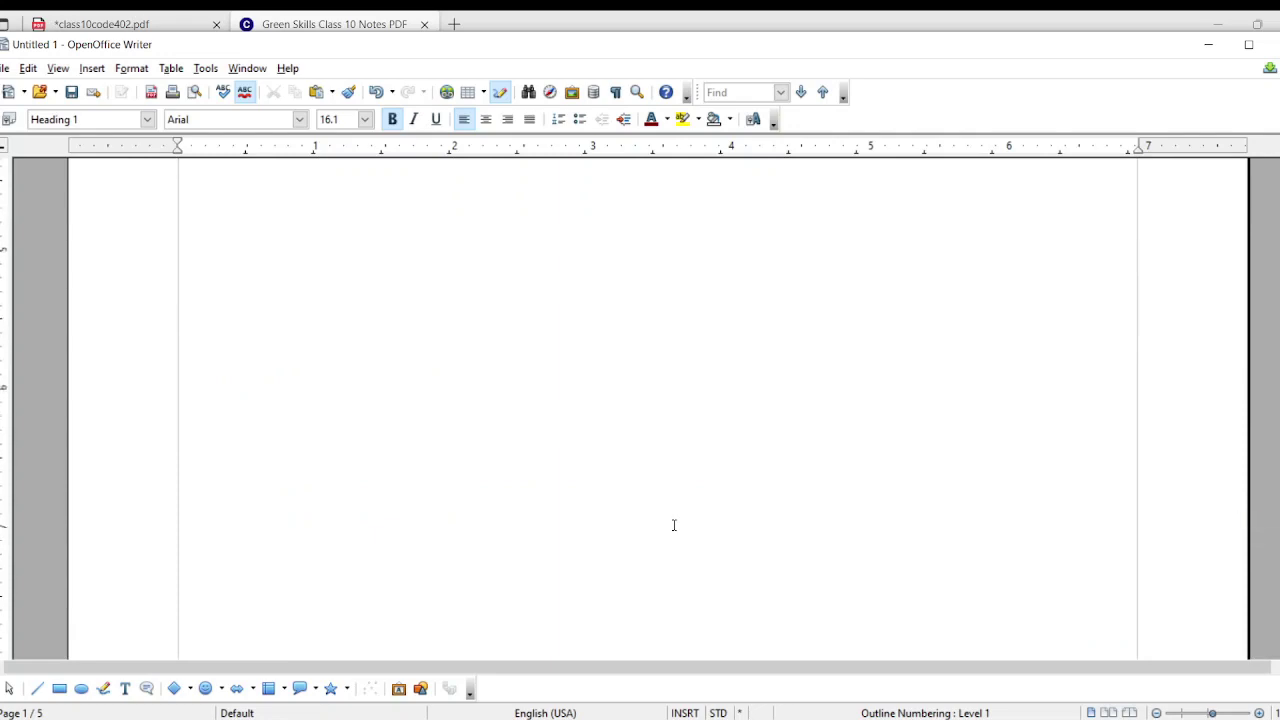
pyautogui.scroll(-15, 674, 525)
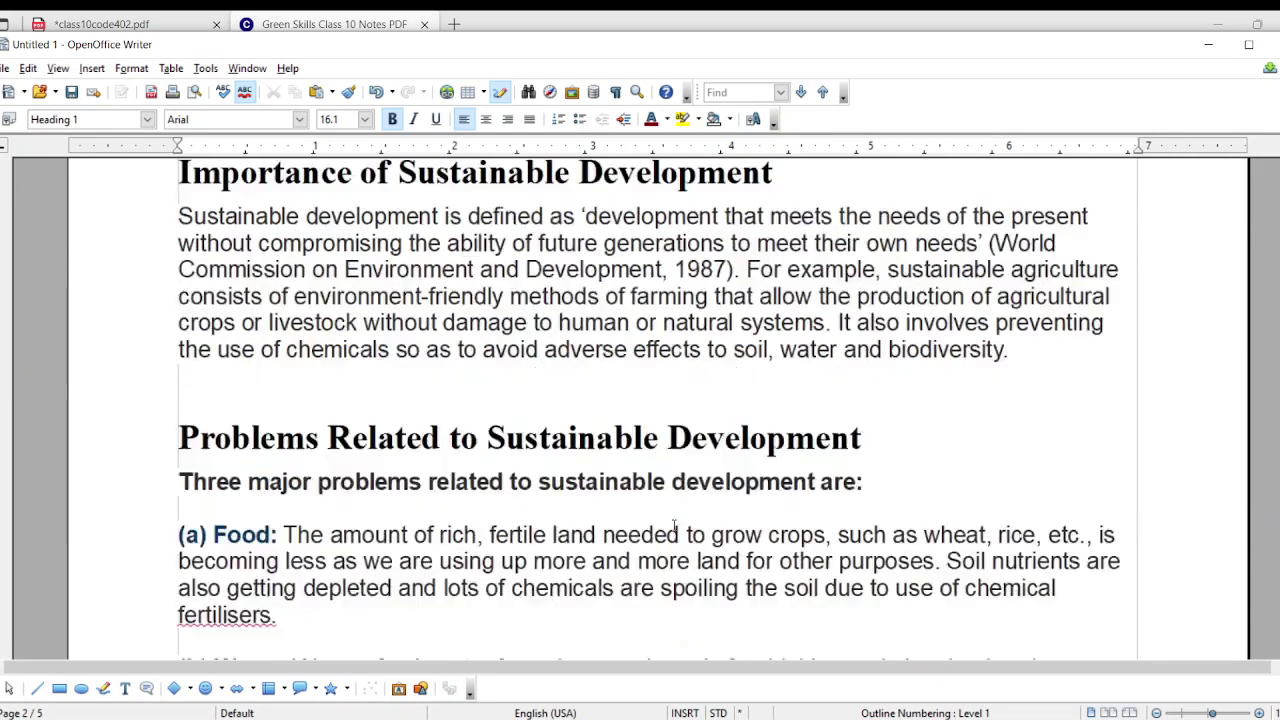
pyautogui.scroll(3, 674, 526)
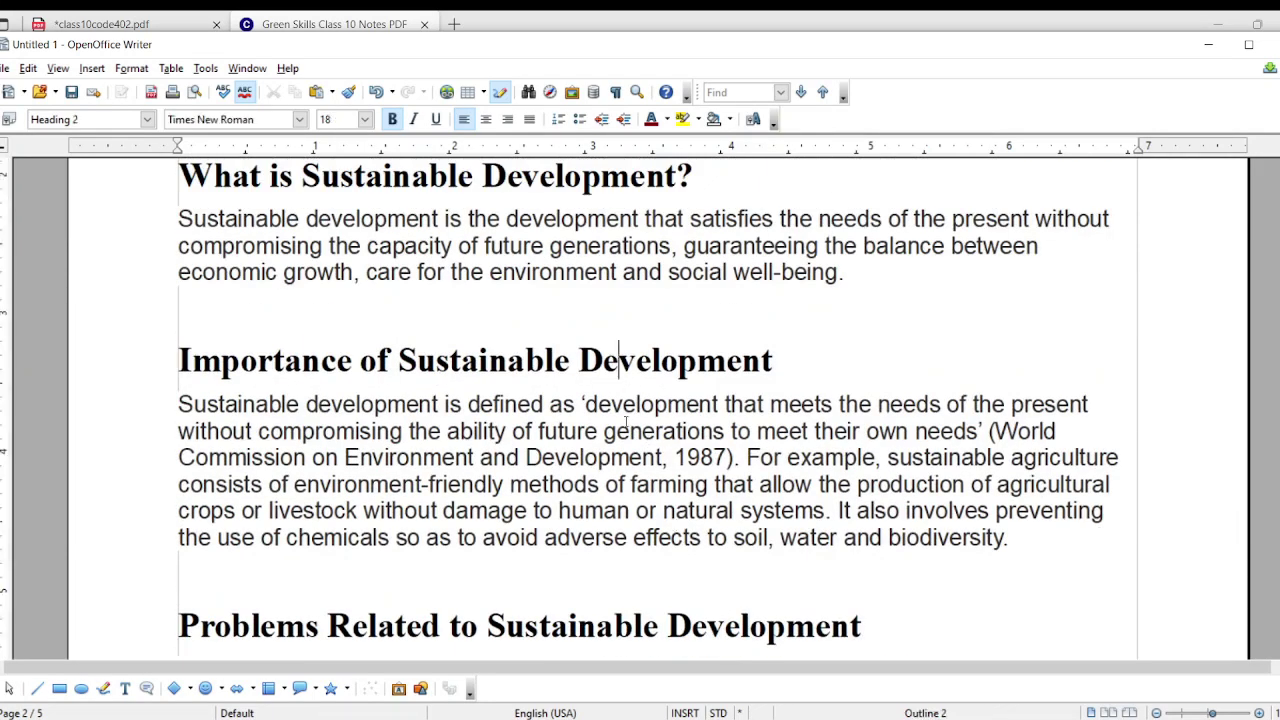
pyautogui.scroll(7, 626, 371)
pyautogui.click(582, 347)
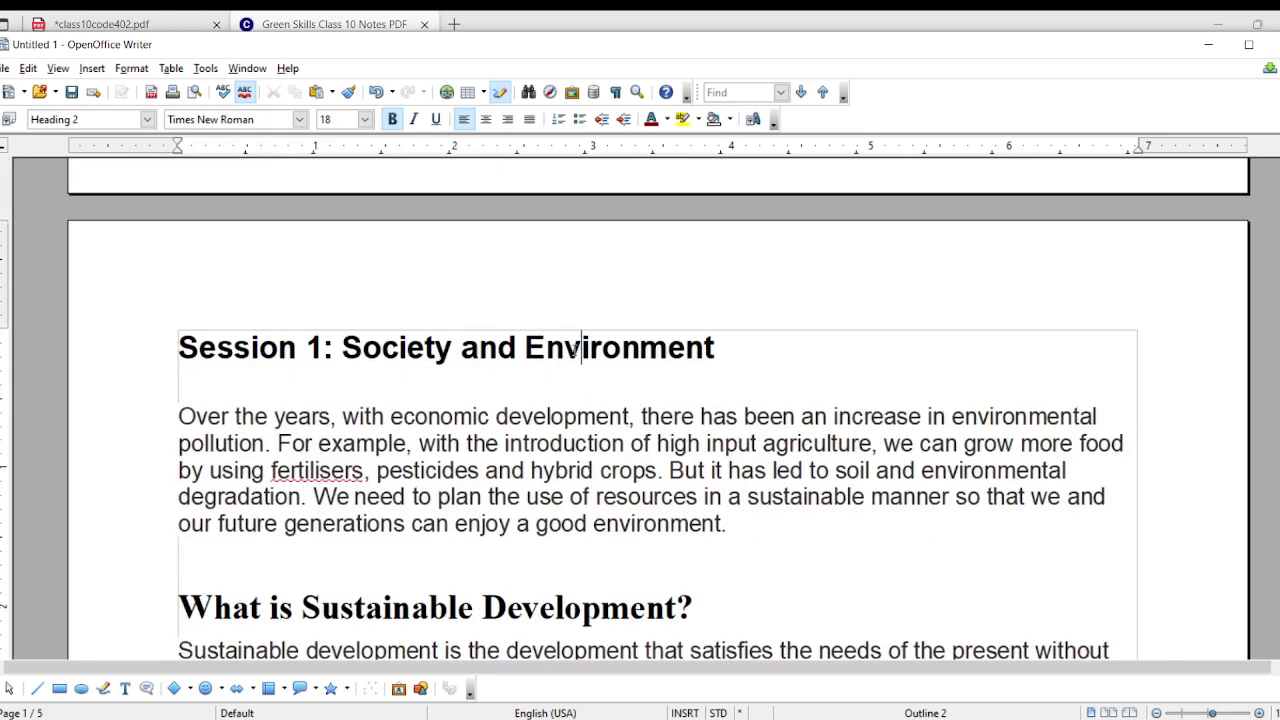
pyautogui.scroll(9, 578, 360)
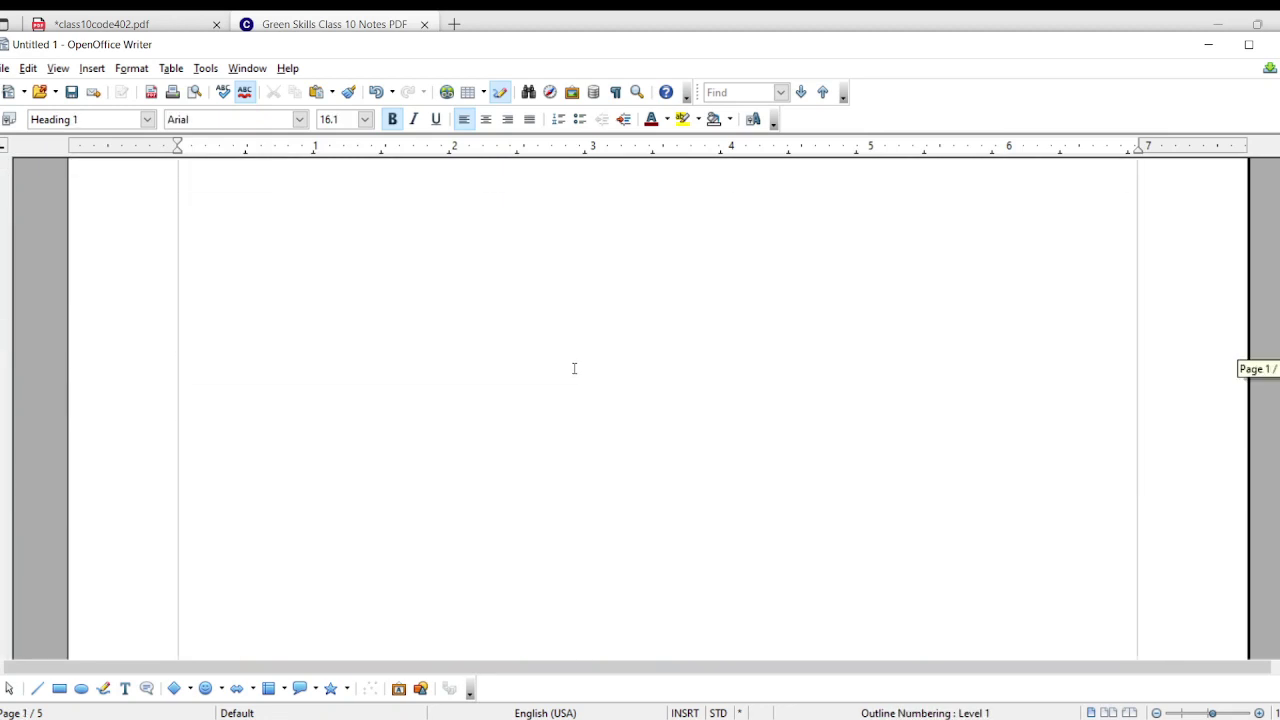
pyautogui.scroll(3, 560, 372)
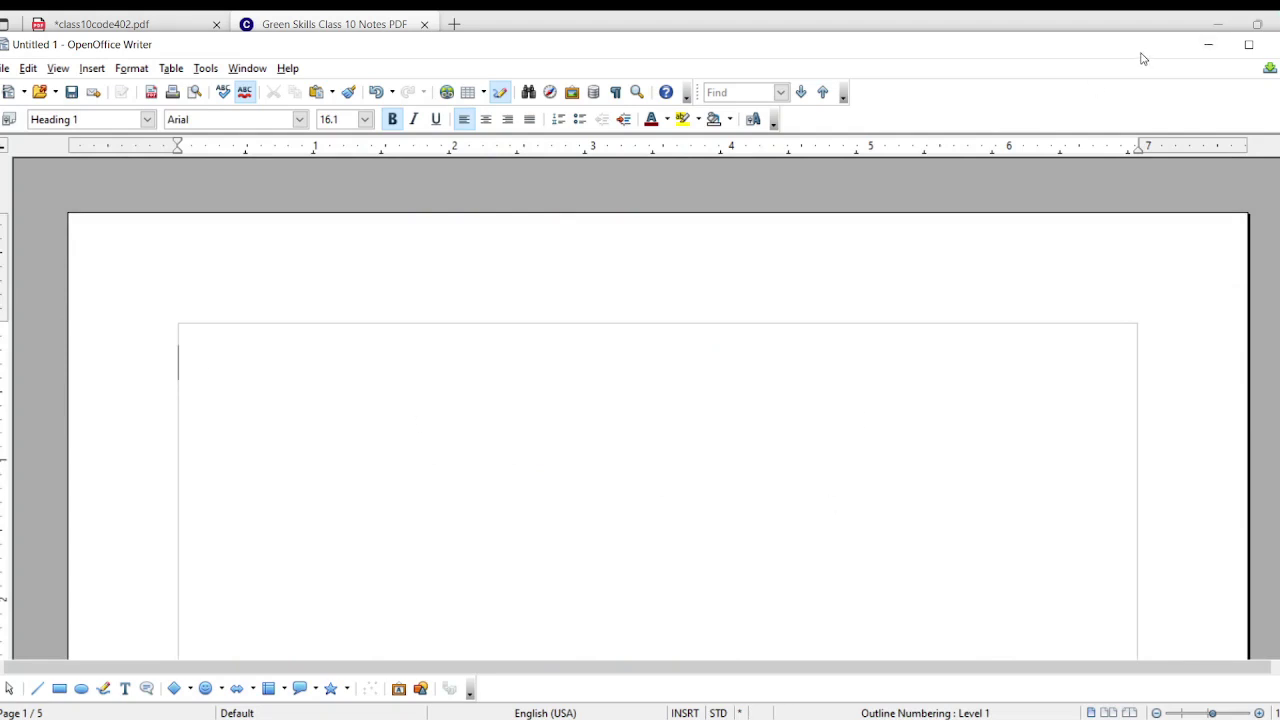
# Step: Switch to class10code402.pdf, underline "table of contents" in instruction 2, write "Index" above it, and tick the end of instruction 1
pyautogui.moveTo(1143, 58); pyautogui.dragTo(1068, 362)
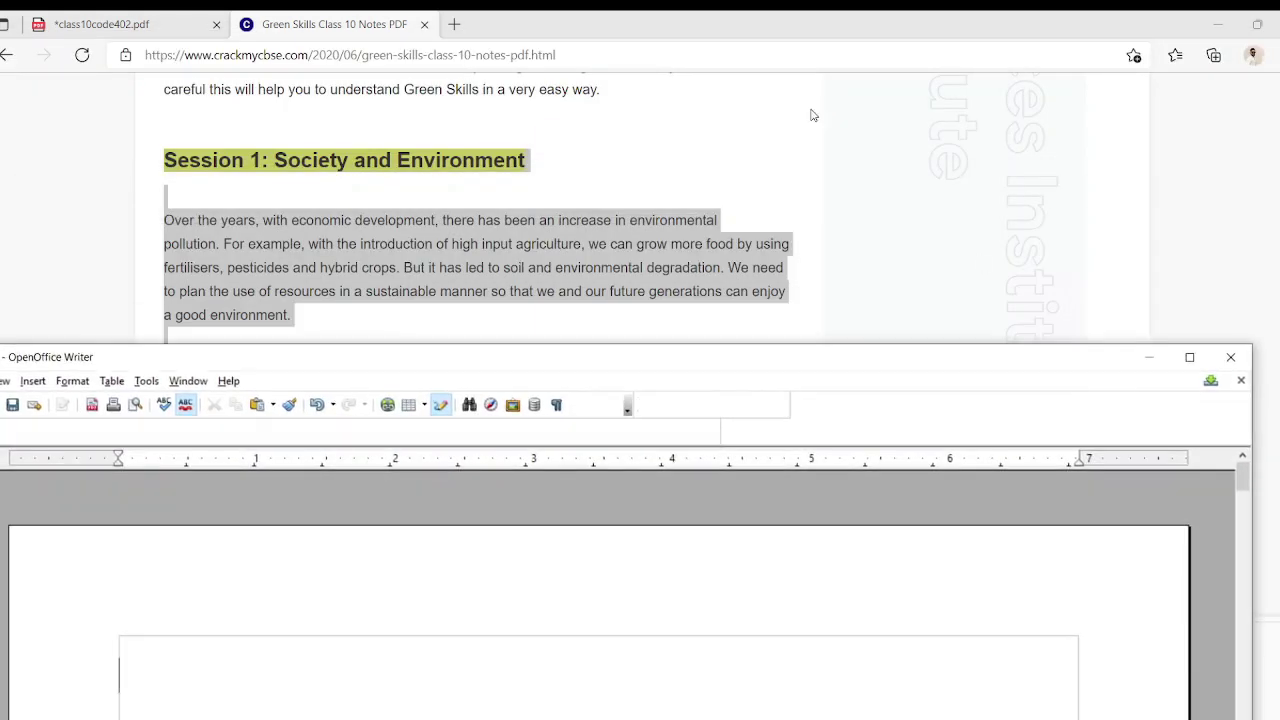
pyautogui.click(170, 17)
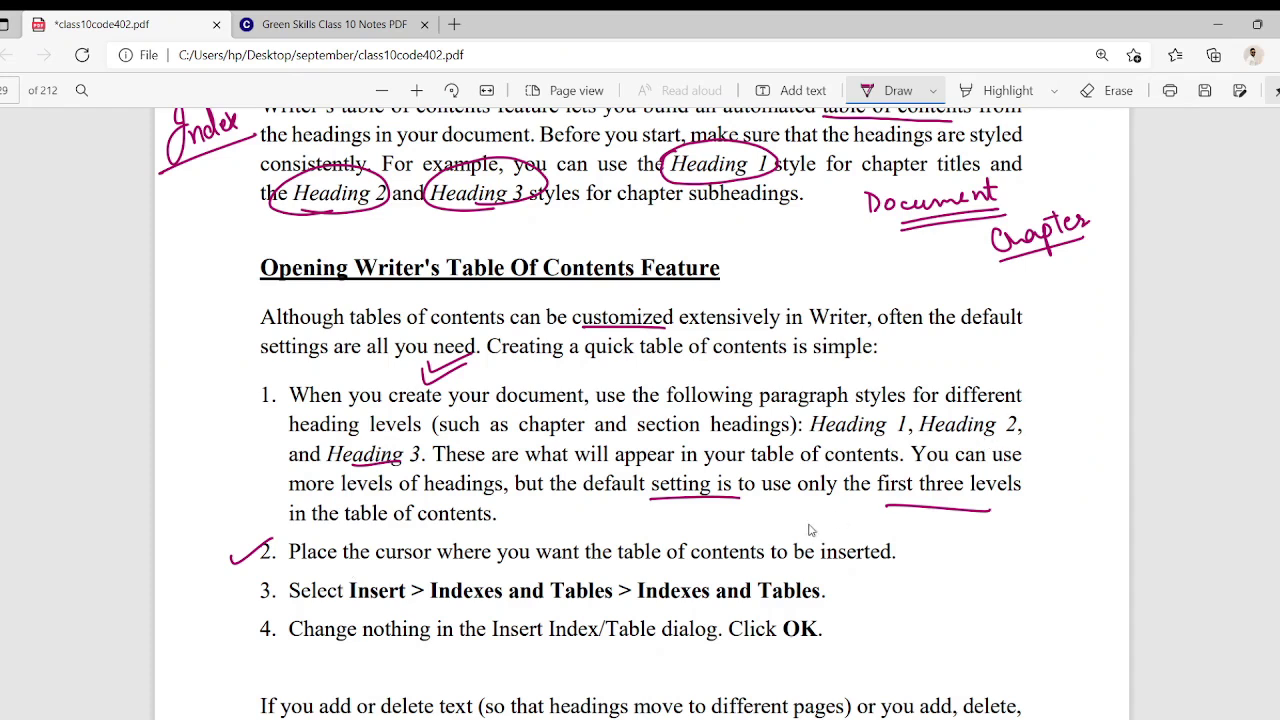
pyautogui.moveTo(630, 566); pyautogui.dragTo(722, 565)
pyautogui.moveTo(672, 512)
pyautogui.mouseDown()
pyautogui.moveTo(664, 540)
pyautogui.moveTo(710, 537)
pyautogui.mouseUp()
pyautogui.moveTo(710, 520)
pyautogui.mouseDown()
pyautogui.moveTo(721, 540)
pyautogui.moveTo(709, 541)
pyautogui.mouseUp()
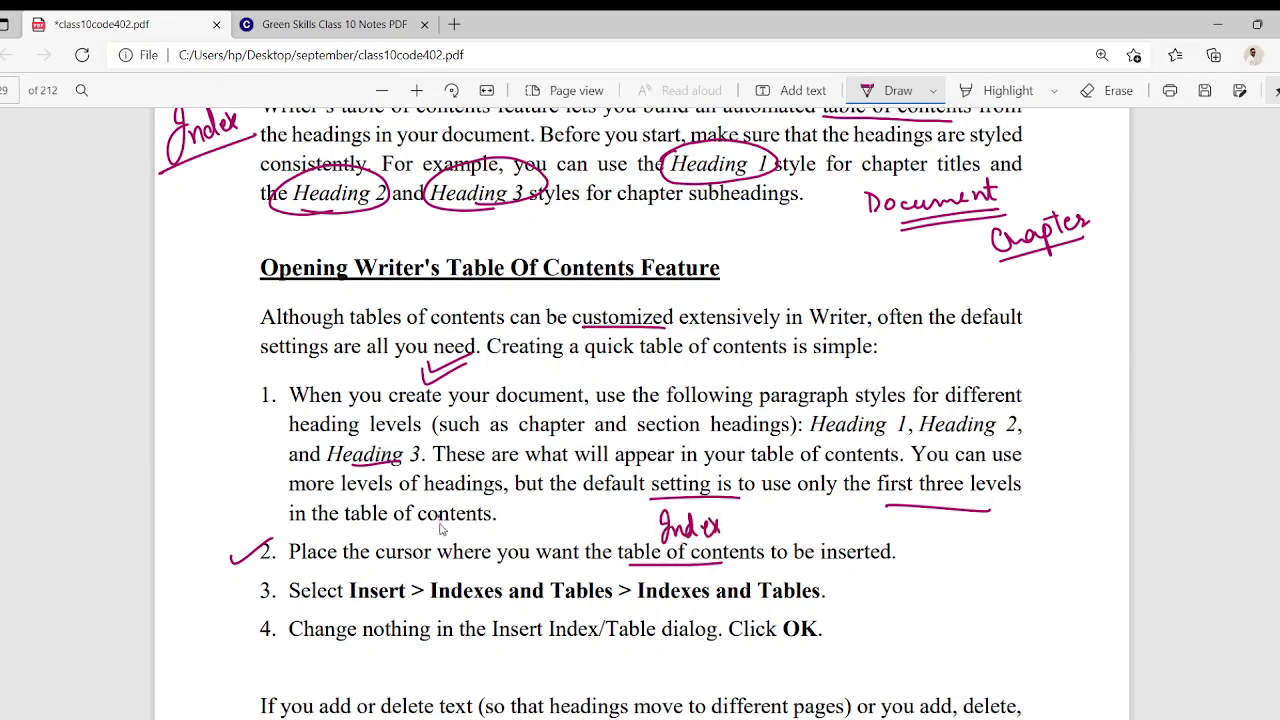
pyautogui.moveTo(440, 526); pyautogui.dragTo(484, 503)
# Step: Underline "Insert", both "Indexes and Tables" and "Click OK" in instructions 3 and 4, and add a "Menu bar" note for Insert
pyautogui.moveTo(349, 604)
pyautogui.mouseDown()
pyautogui.moveTo(404, 606)
pyautogui.moveTo(224, 613)
pyautogui.moveTo(192, 596)
pyautogui.moveTo(234, 598)
pyautogui.moveTo(206, 636)
pyautogui.moveTo(236, 620)
pyautogui.moveTo(192, 650)
pyautogui.mouseUp()
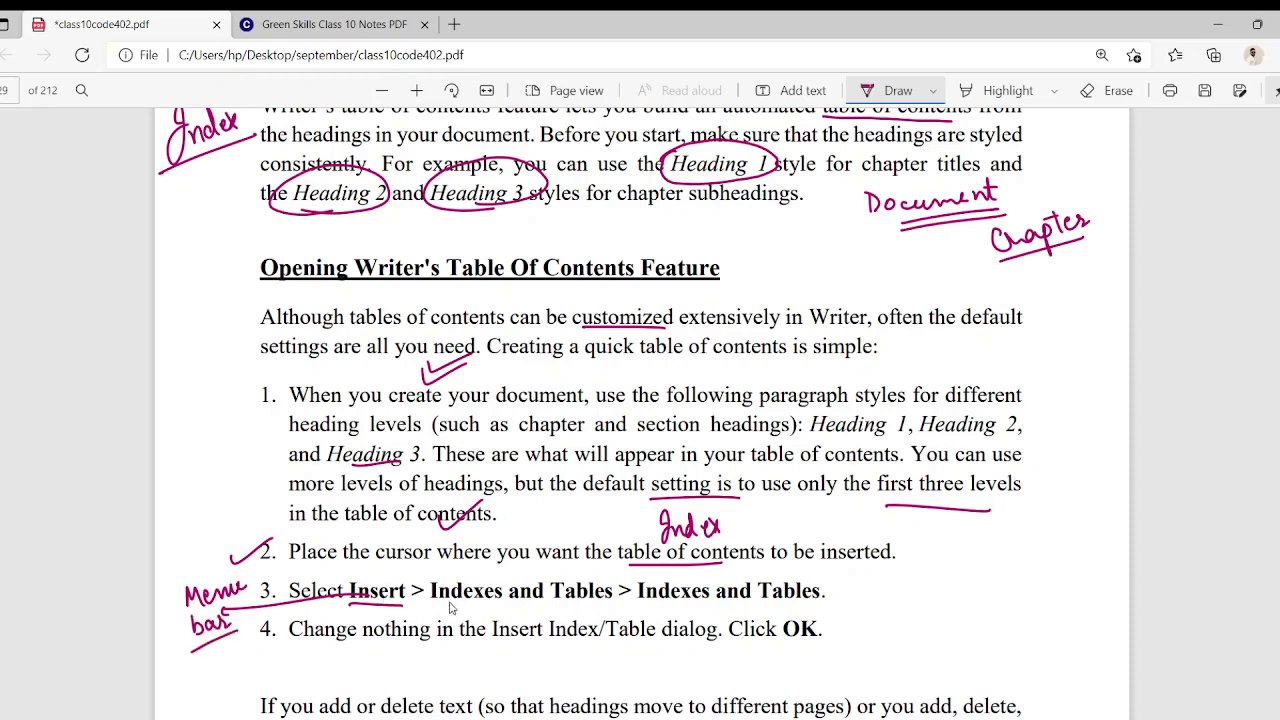
pyautogui.moveTo(445, 606); pyautogui.dragTo(575, 603)
pyautogui.moveTo(650, 605); pyautogui.dragTo(782, 604)
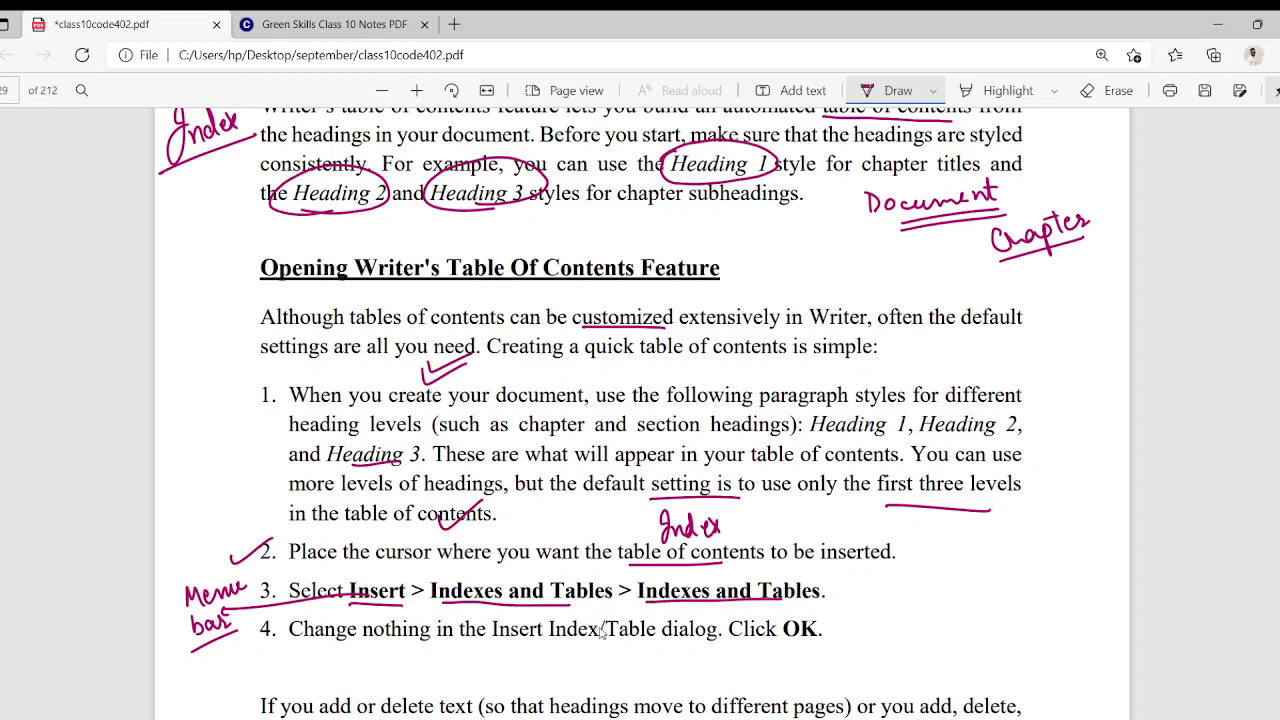
pyautogui.moveTo(742, 648); pyautogui.dragTo(805, 650)
pyautogui.scroll(-3, 788, 665)
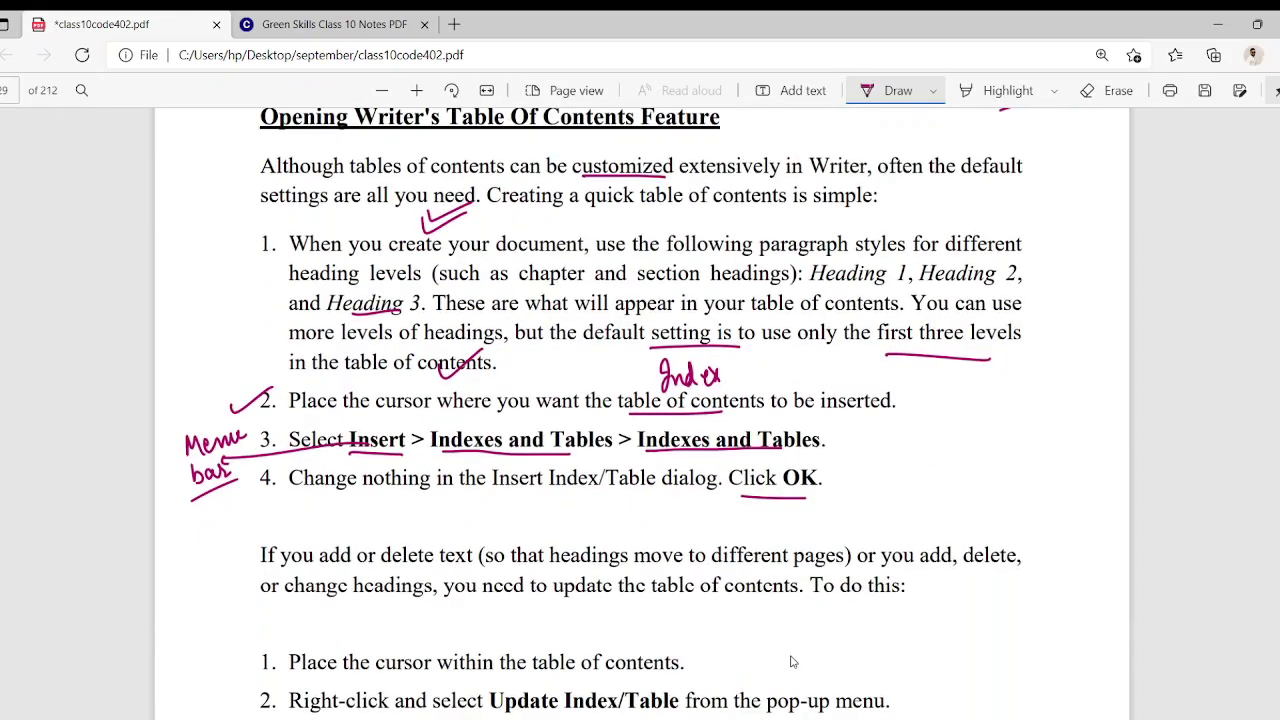
# Step: Return to the OpenOffice Writer document, maximize its window, and open the Insert Index/Table dialog for the blank first page
pyautogui.click(1020, 718)
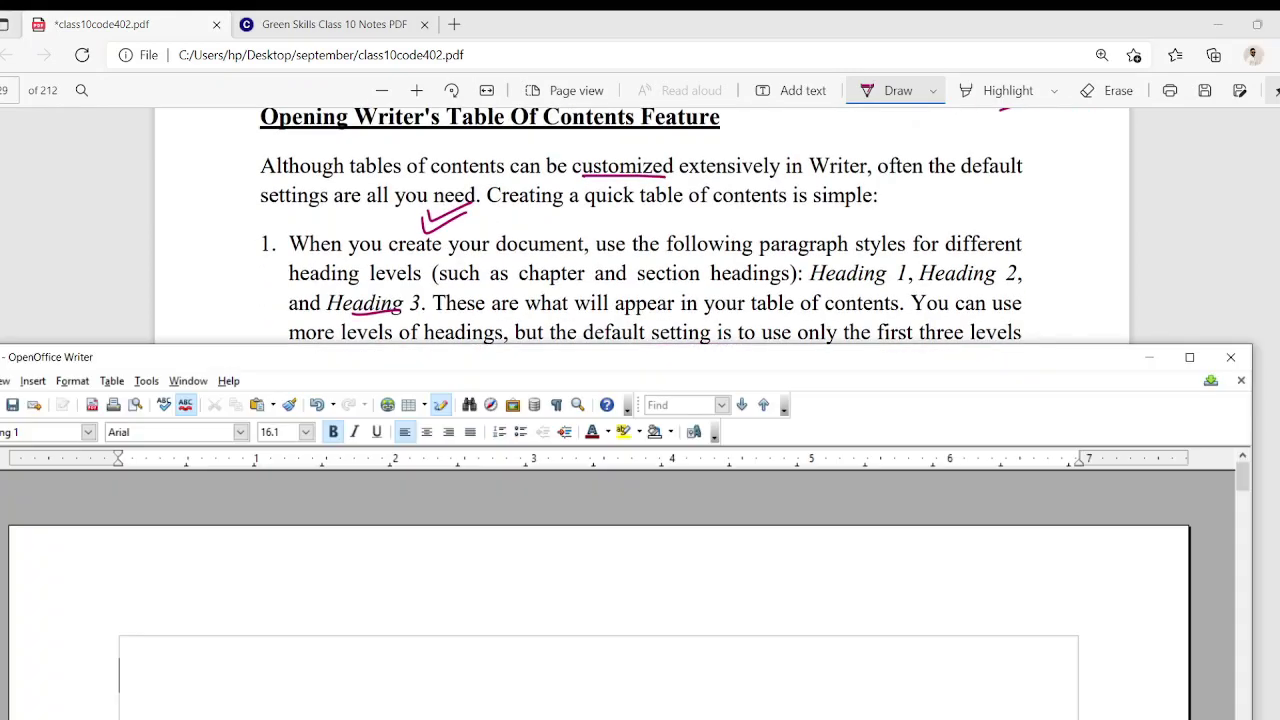
pyautogui.click(1189, 357)
pyautogui.click(86, 42)
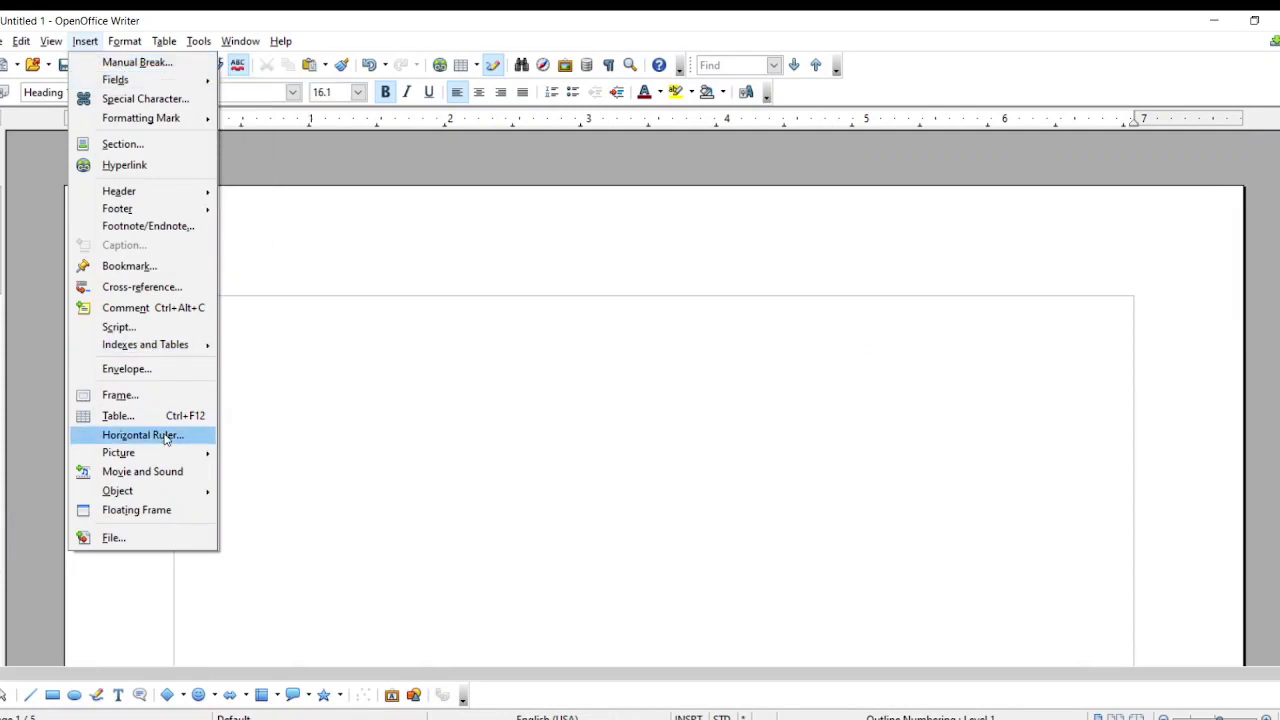
pyautogui.moveTo(153, 345)
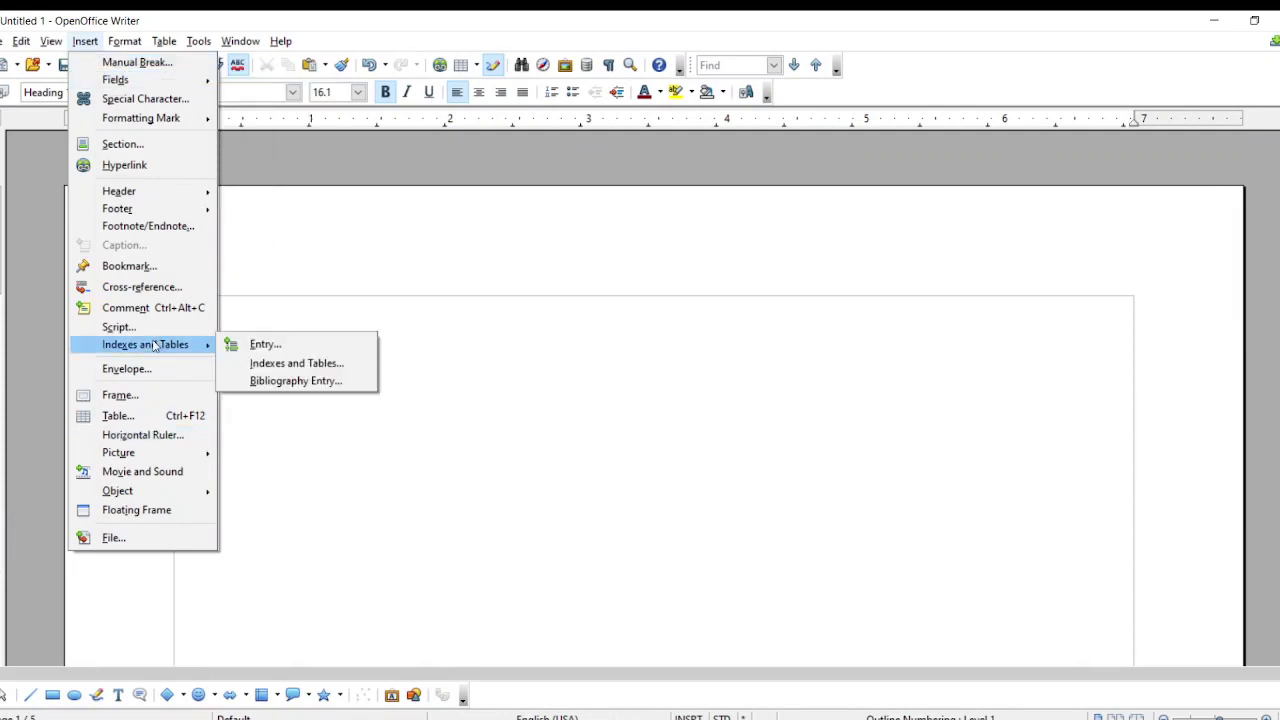
pyautogui.click(258, 366)
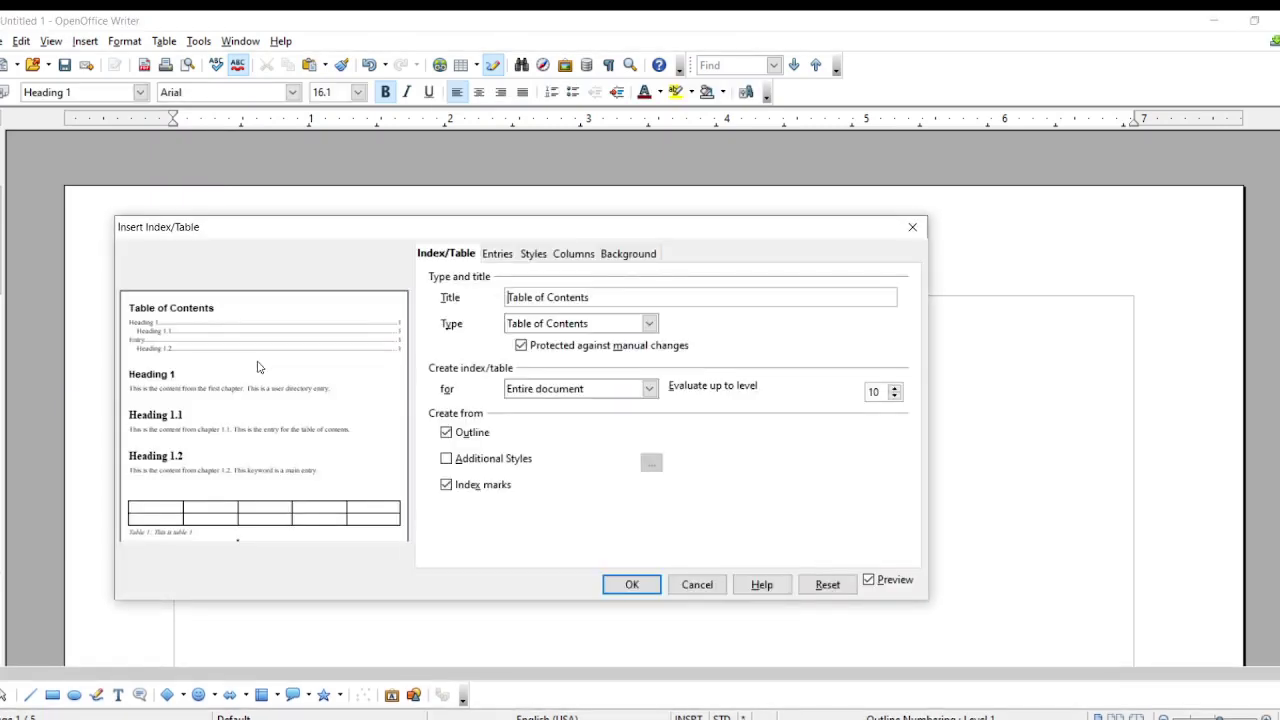
# Step: Insert the table of contents on the blank first page with the default index settings and view the whole index
pyautogui.click(618, 587)
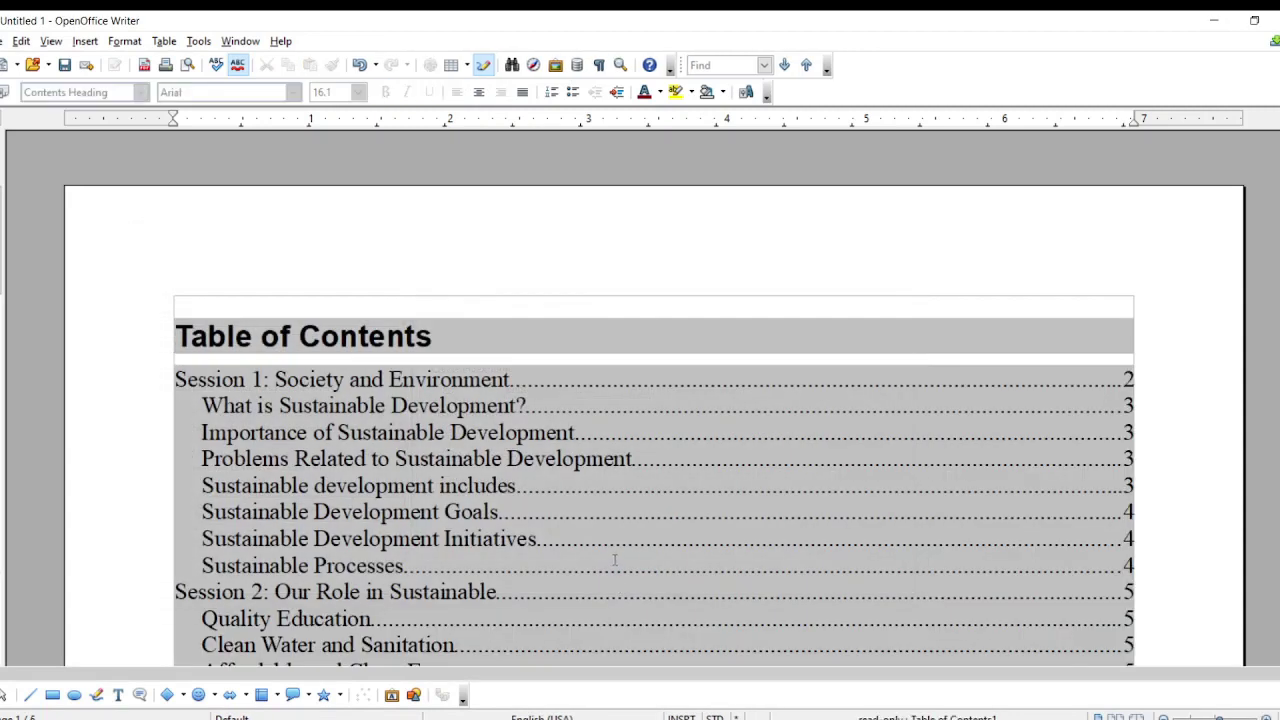
pyautogui.scroll(-2, 610, 557)
pyautogui.click(628, 357)
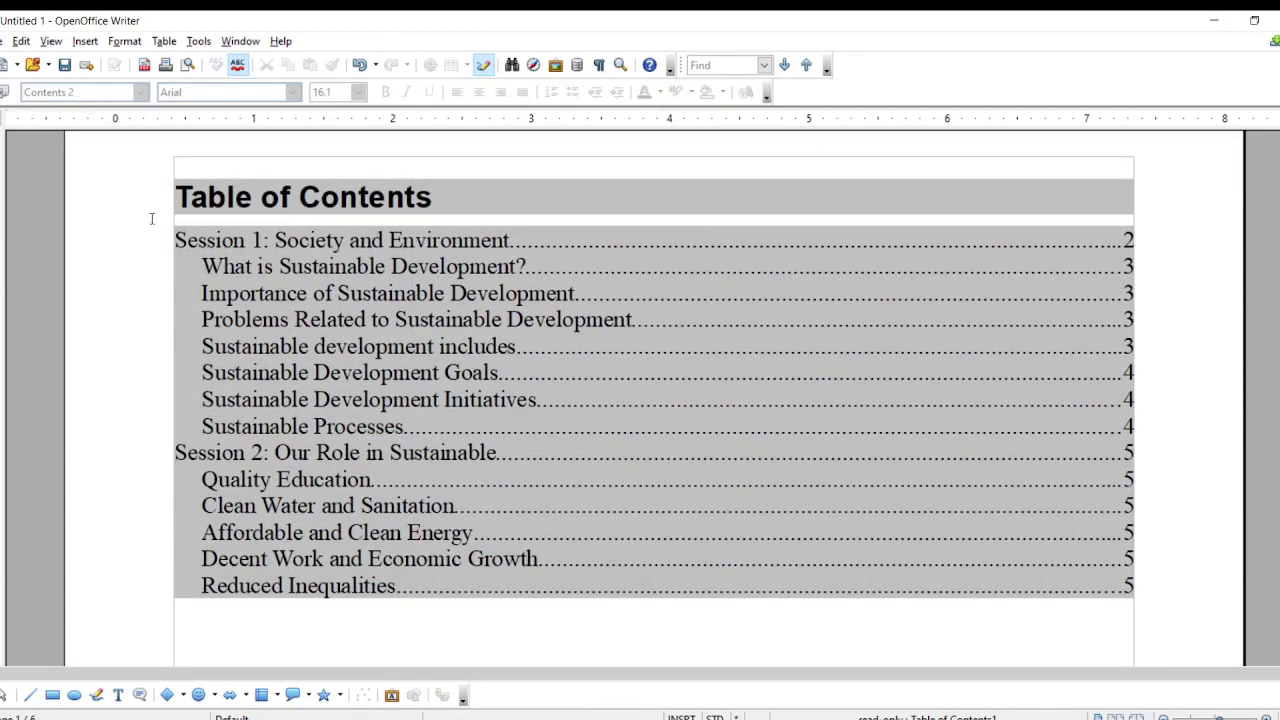
pyautogui.click(207, 197)
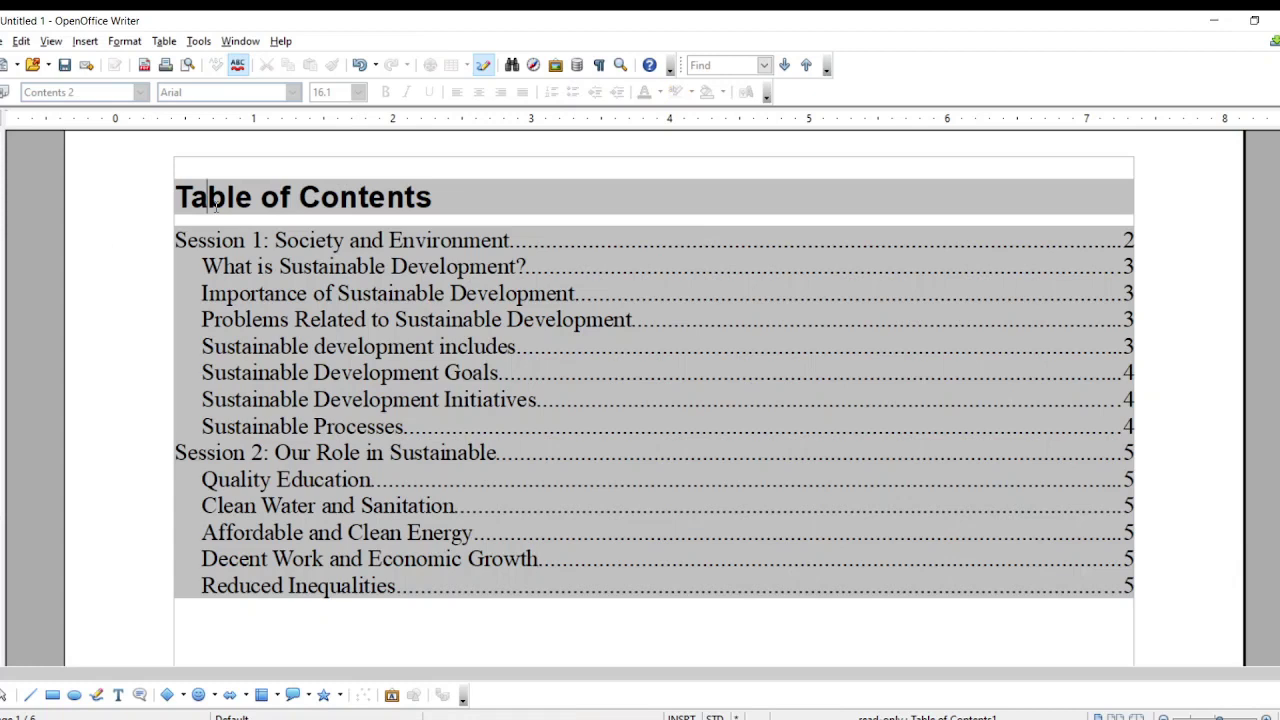
pyautogui.click(21, 262)
pyautogui.click(528, 471)
# Step: Examine the session titles and indented subheadings in the table of contents, selecting several Session 1 entries one by one
pyautogui.moveTo(287, 240); pyautogui.dragTo(564, 238)
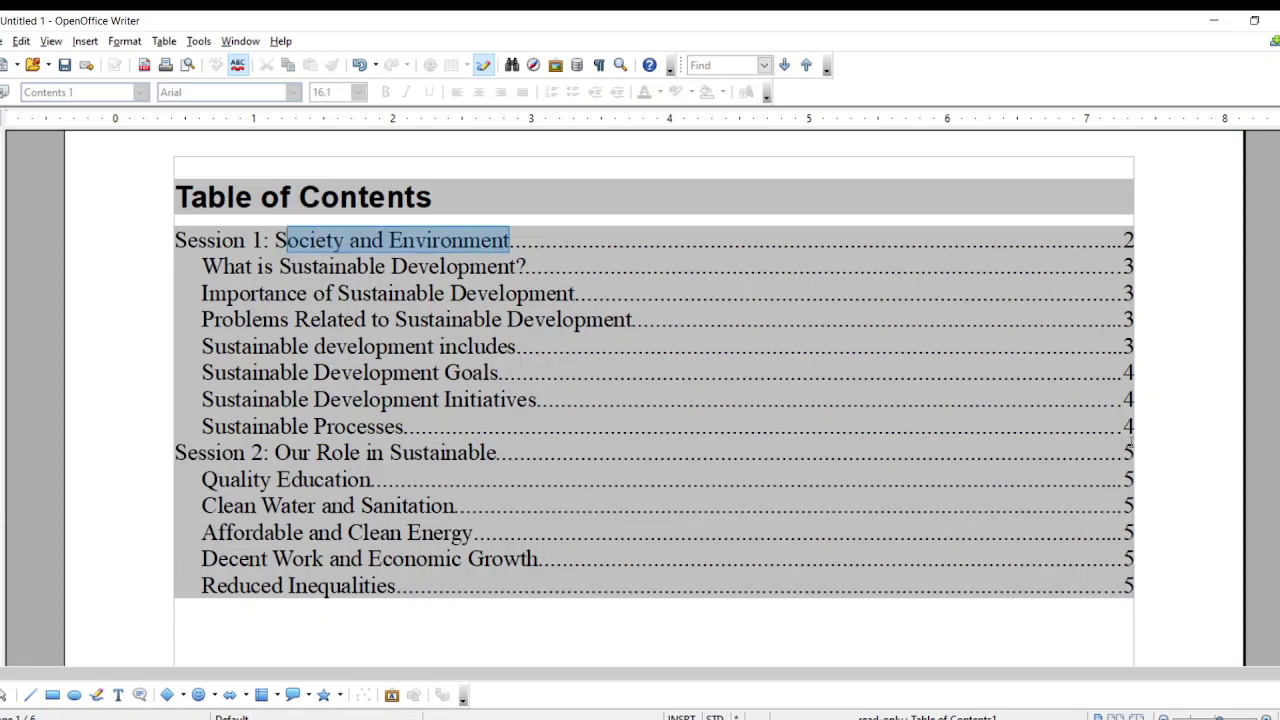
pyautogui.moveTo(201, 266); pyautogui.dragTo(600, 270)
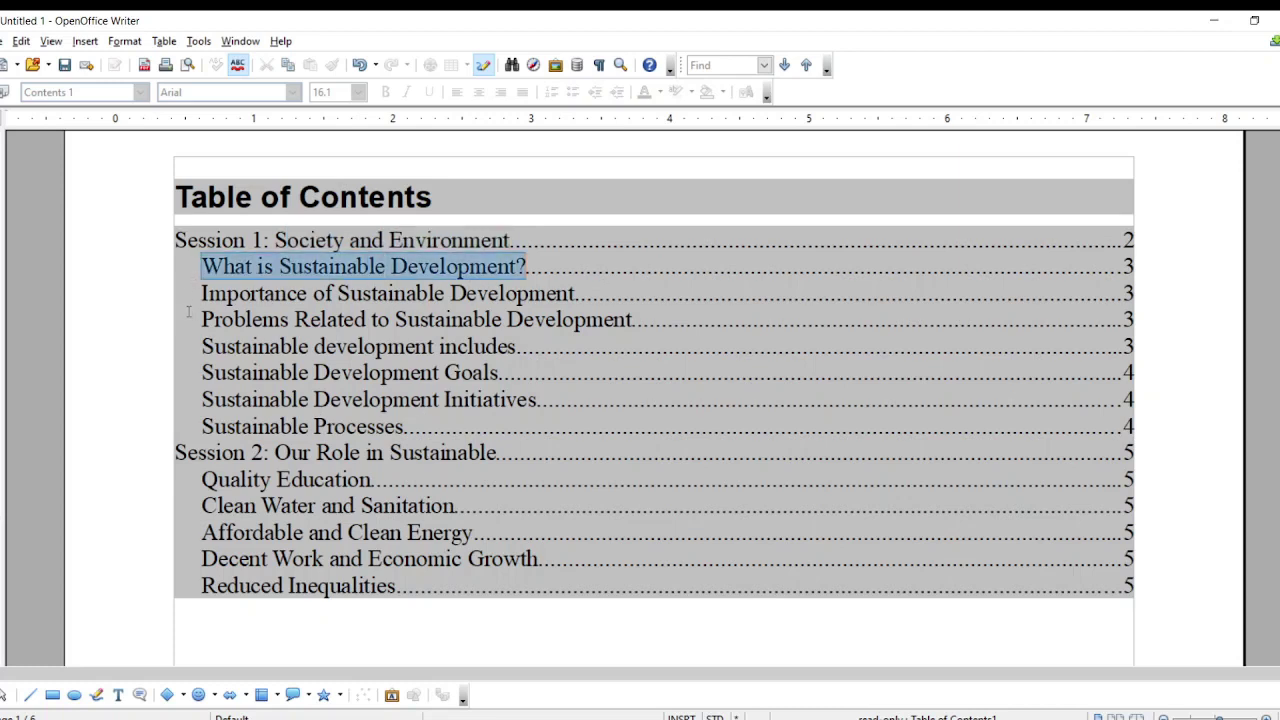
pyautogui.moveTo(201, 293); pyautogui.dragTo(632, 287)
pyautogui.moveTo(201, 346); pyautogui.dragTo(584, 356)
pyautogui.moveTo(256, 426); pyautogui.dragTo(472, 428)
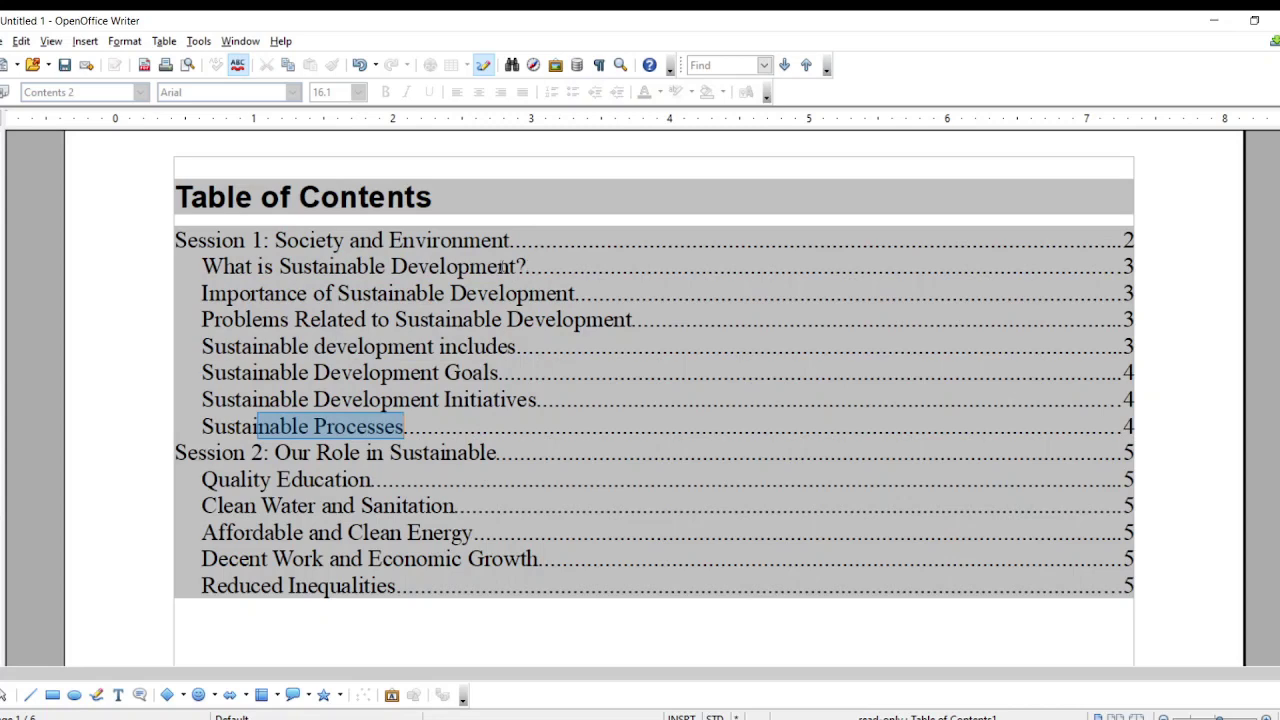
pyautogui.moveTo(538, 281); pyautogui.dragTo(574, 286)
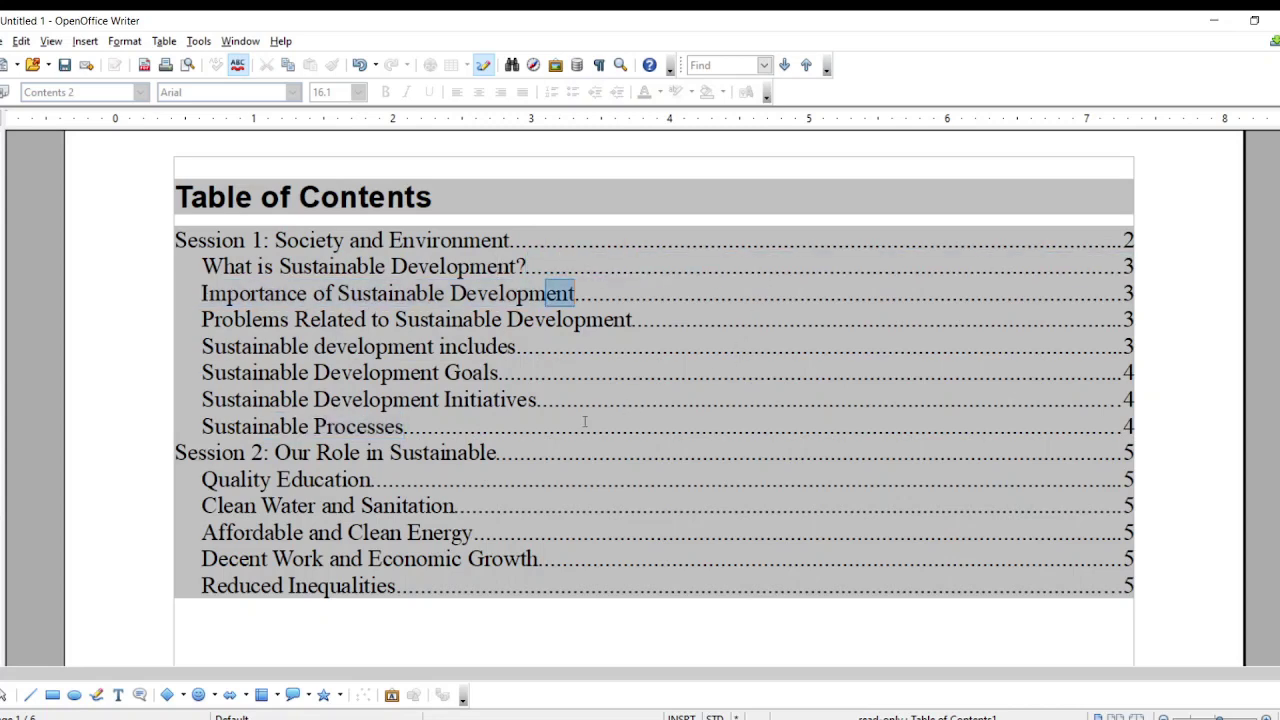
# Step: Delete blank lines above the "Session 1: Society and Environment" heading on page 2 and return to the table of contents
pyautogui.scroll(-10, 470, 491)
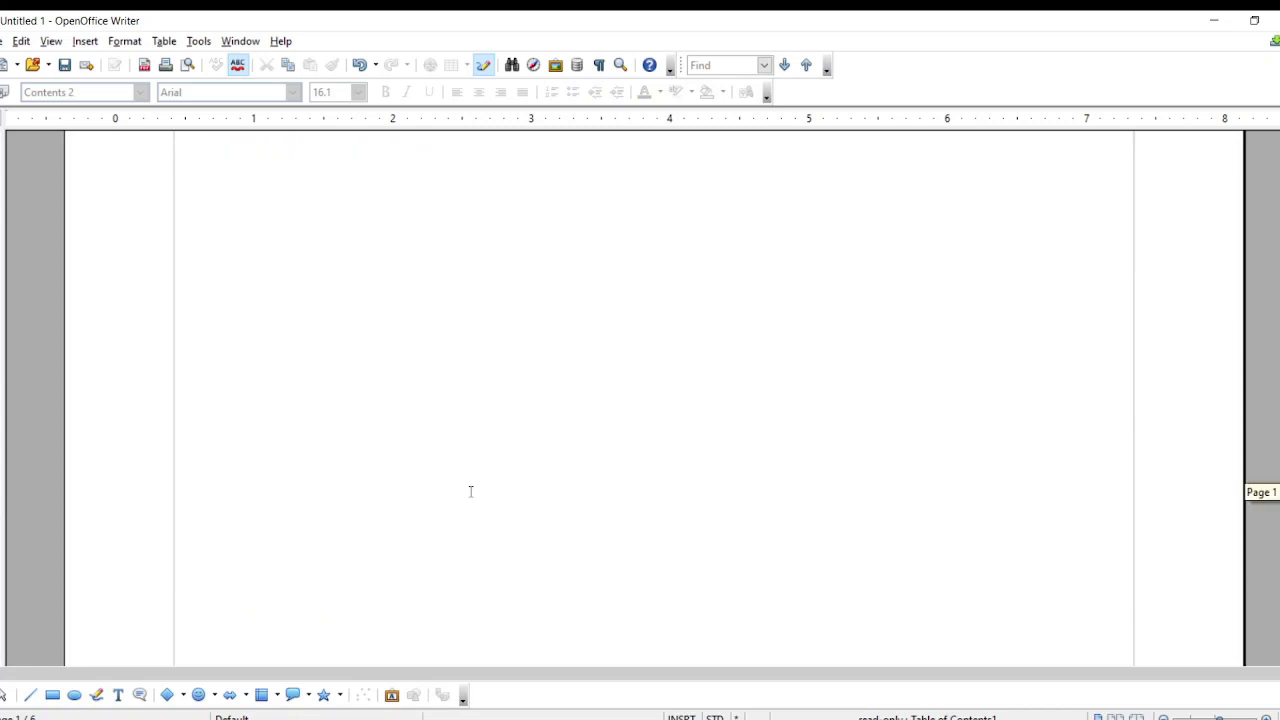
pyautogui.scroll(-10, 470, 491)
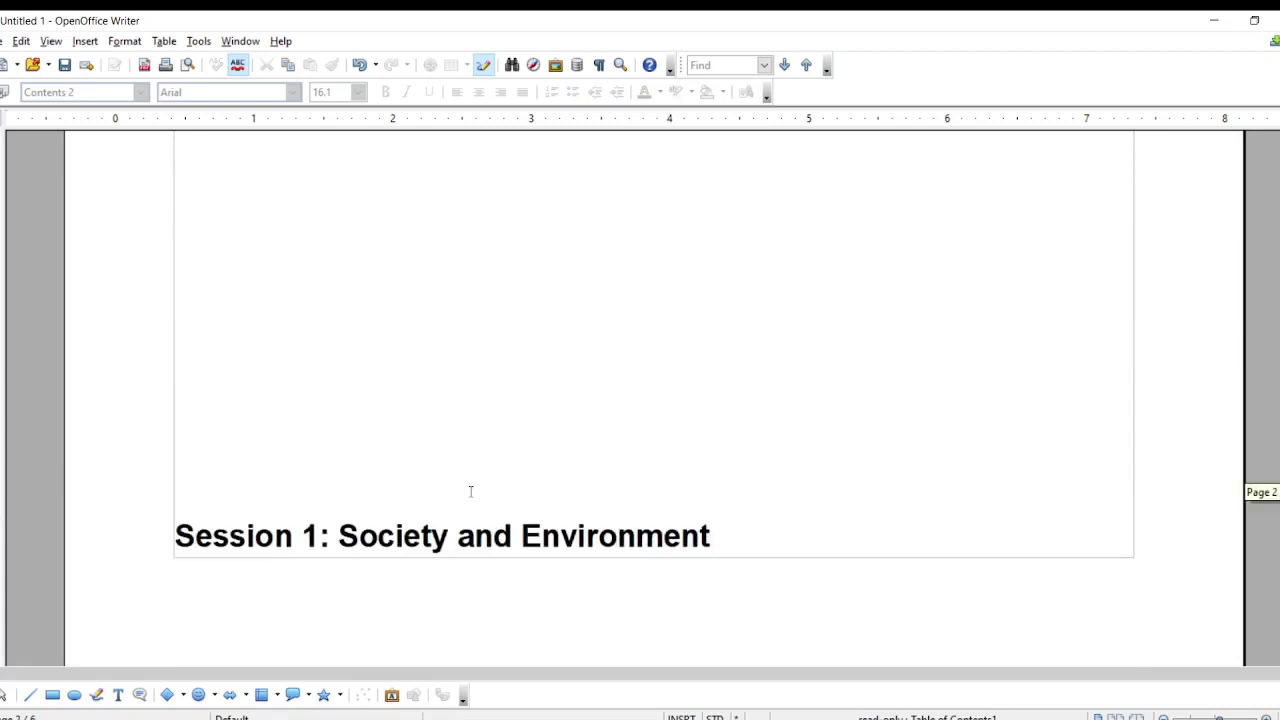
pyautogui.scroll(5, 470, 491)
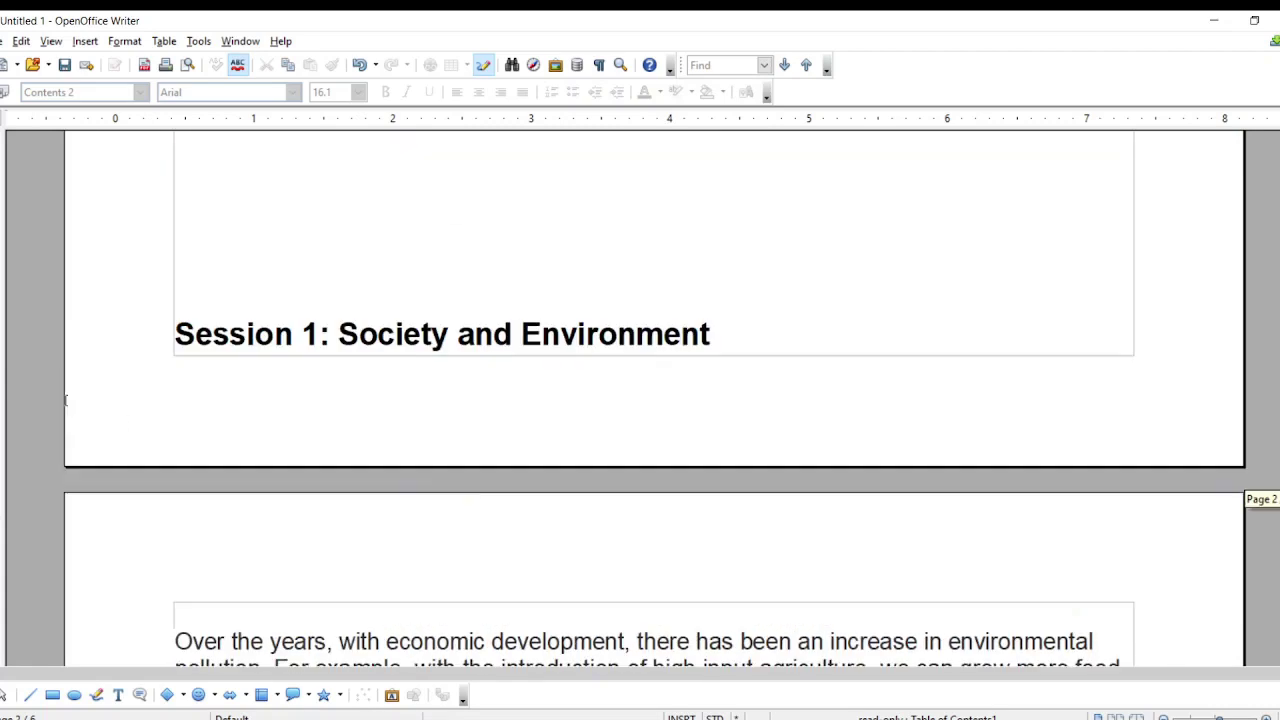
pyautogui.press('BackSpace')
pyautogui.press('BackSpace')
pyautogui.press('BackSpace')
pyautogui.press('BackSpace')
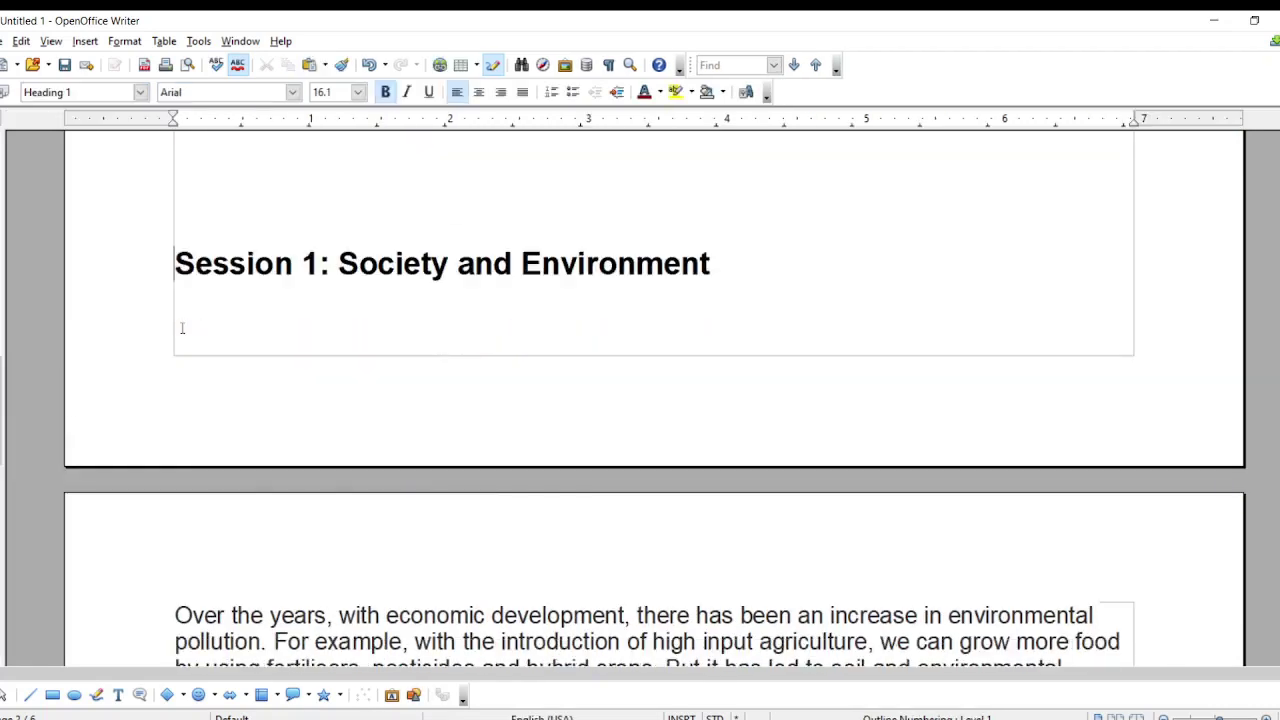
pyautogui.scroll(10, 182, 327)
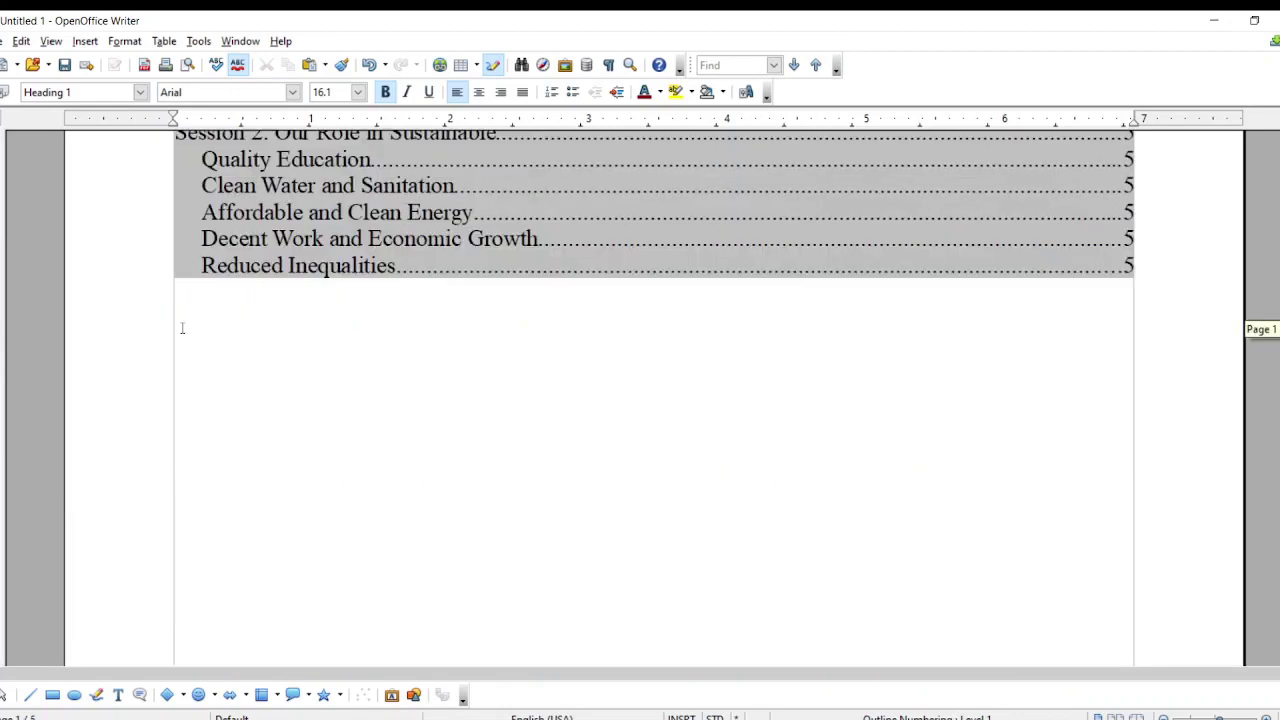
pyautogui.scroll(-4, 182, 327)
pyautogui.scroll(4, 182, 327)
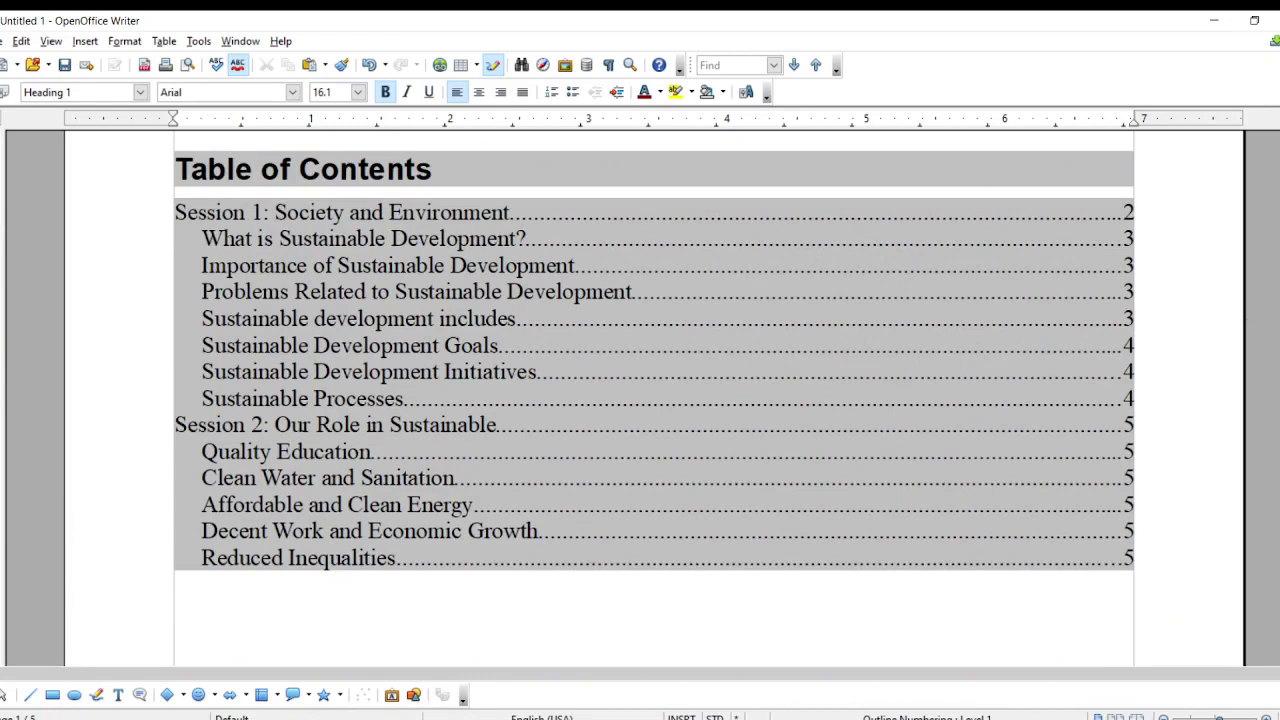
# Step: Switch to class10code402.pdf and underline "delete text", "headings", "table of contents" and "Update Index/Table" in the update instructions on page 29
pyautogui.click(487, 718)
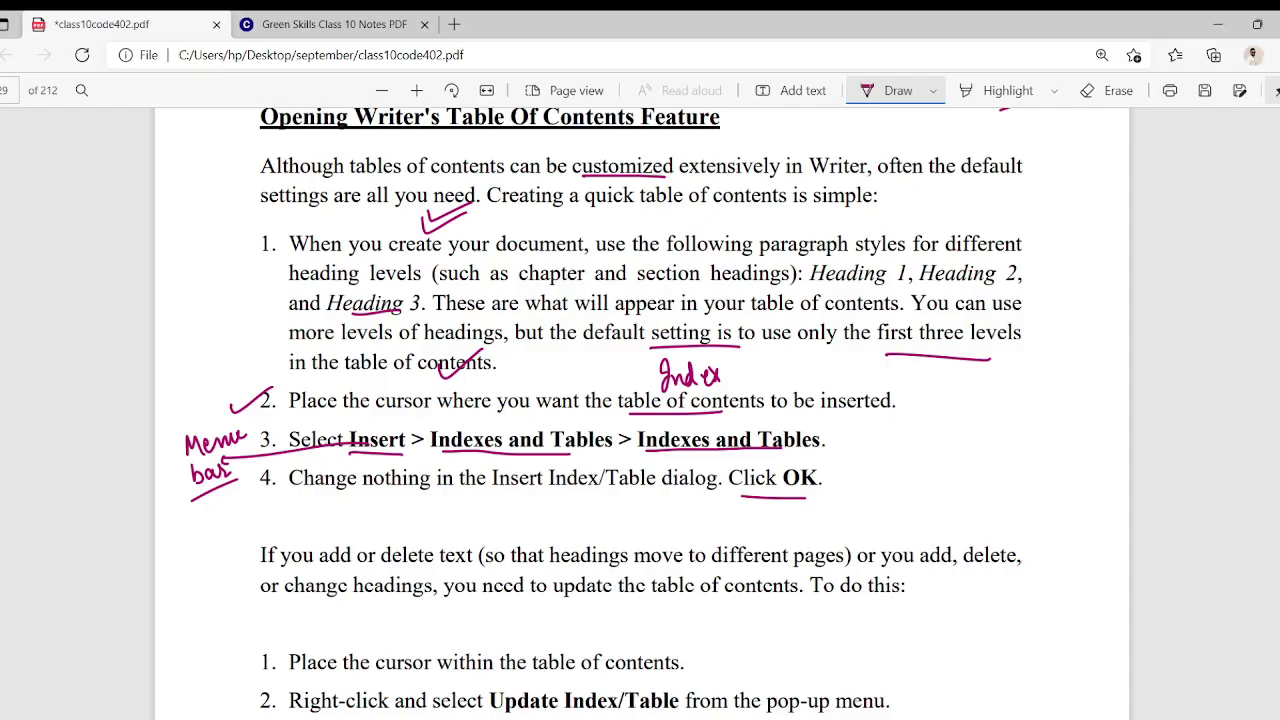
pyautogui.scroll(-2, 497, 613)
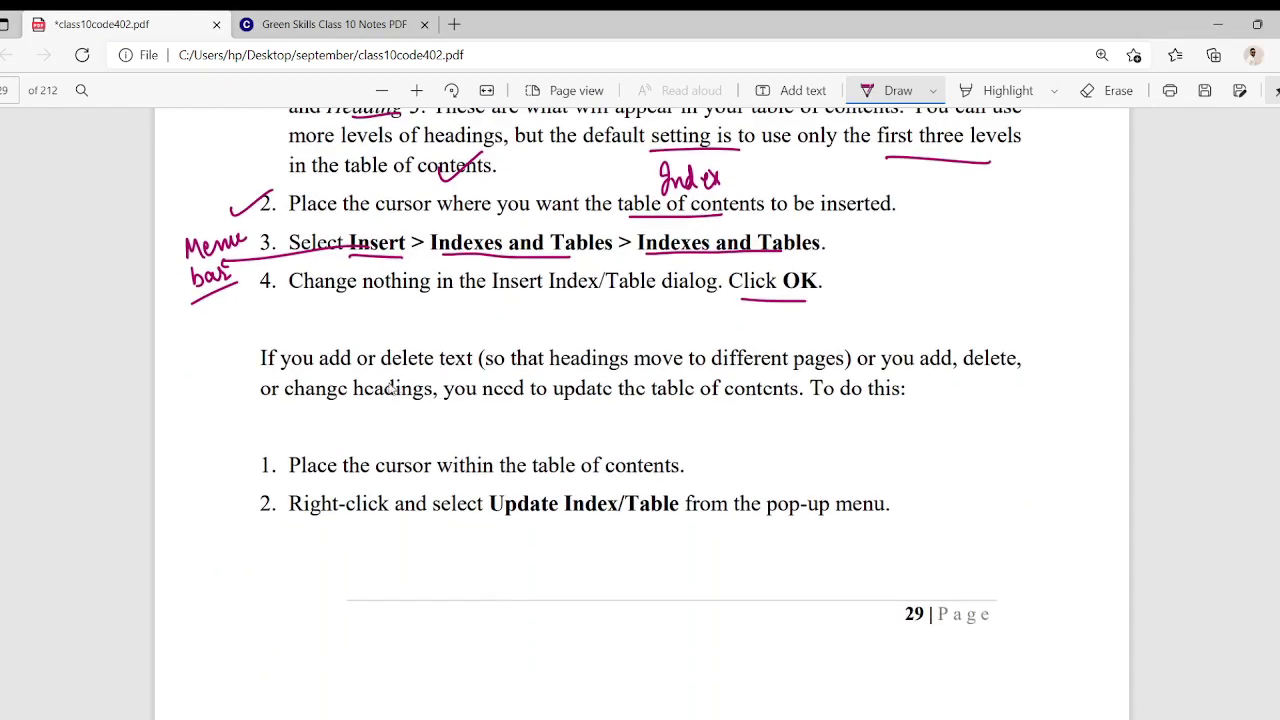
pyautogui.moveTo(391, 370); pyautogui.dragTo(464, 372)
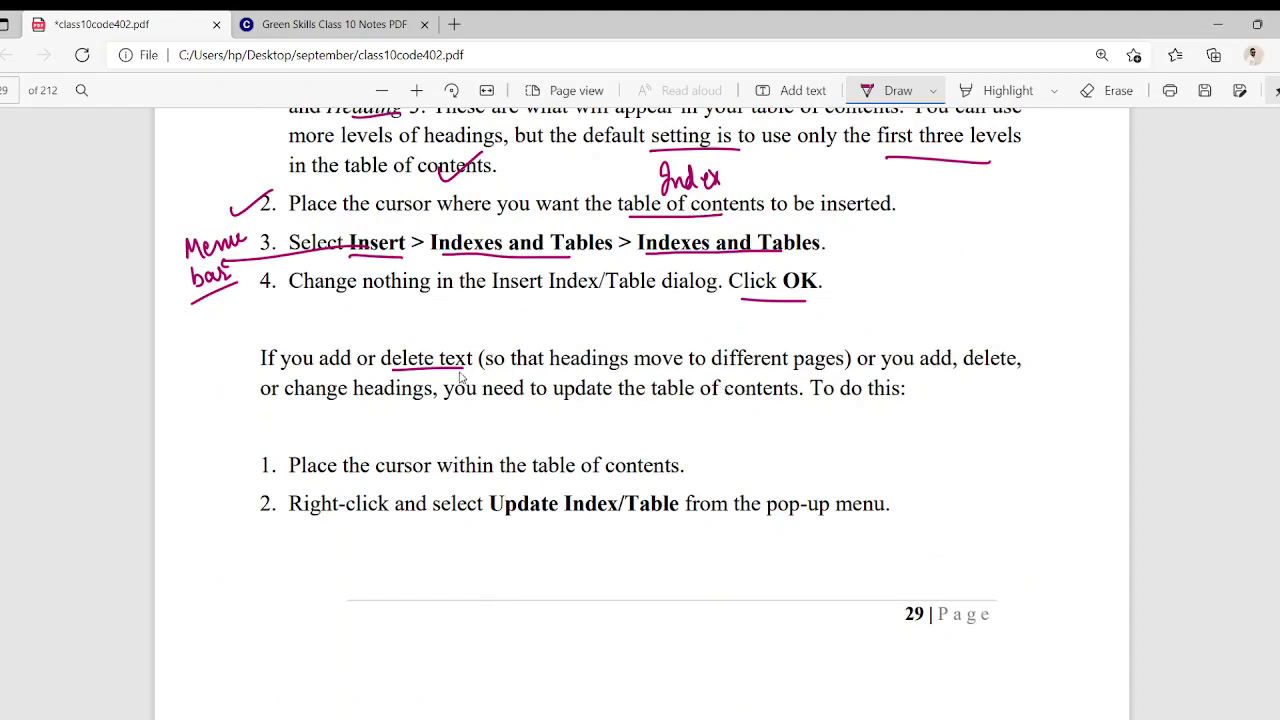
pyautogui.moveTo(398, 411); pyautogui.dragTo(411, 411)
pyautogui.moveTo(532, 479); pyautogui.dragTo(632, 479)
pyautogui.moveTo(505, 522); pyautogui.dragTo(627, 522)
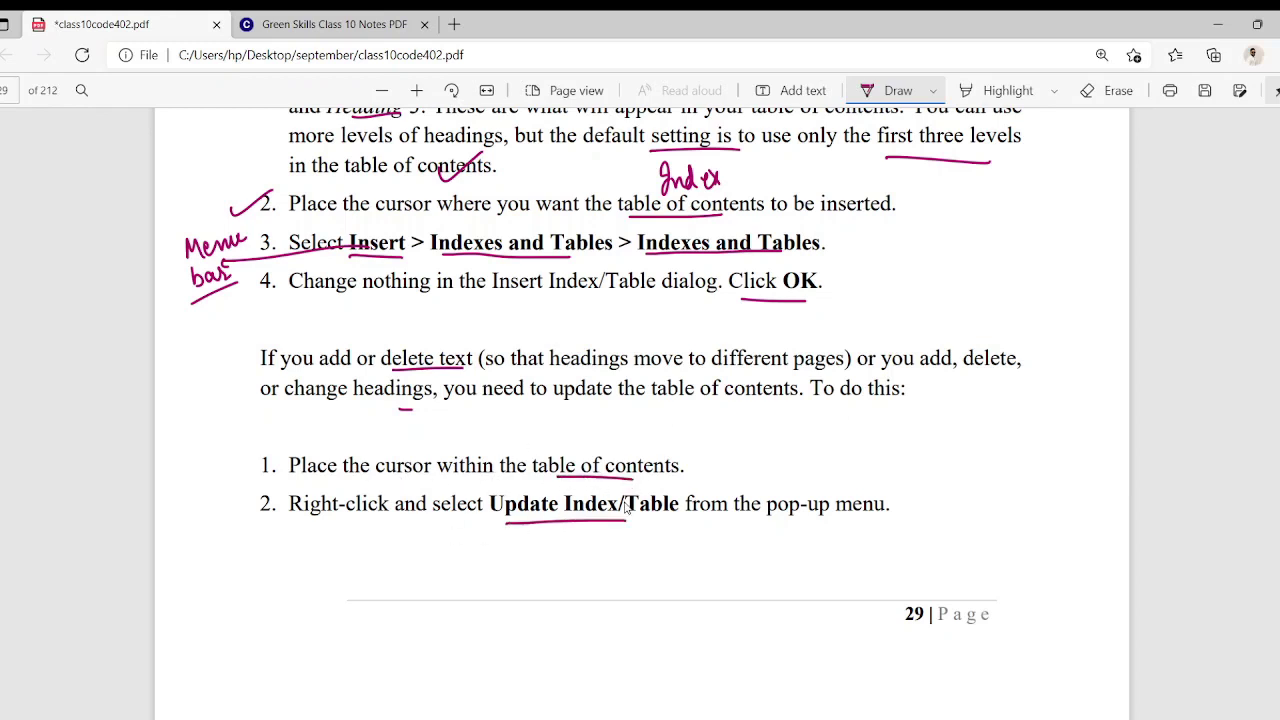
# Step: Examine Figure 1.14 of the Insert Index/Table dialog and the section on using the Index/Table tab on page 30
pyautogui.scroll(-1, 665, 594)
pyautogui.scroll(-6, 665, 594)
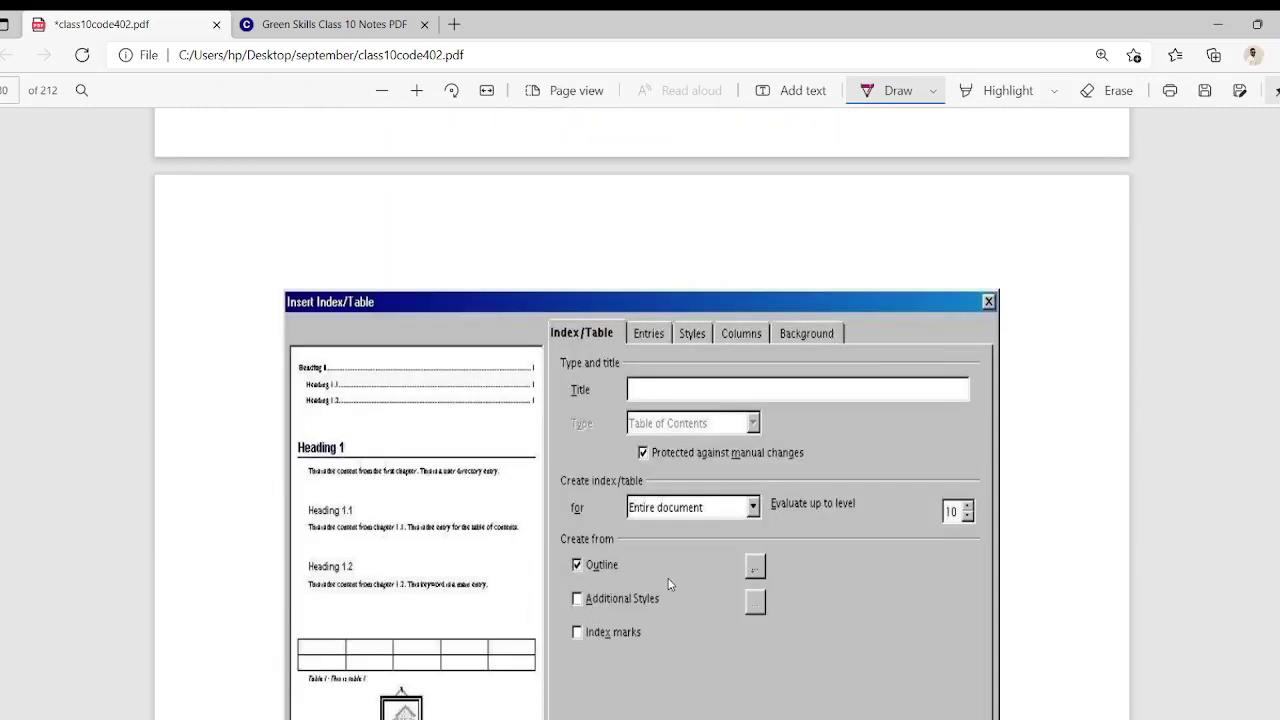
pyautogui.scroll(-2, 667, 570)
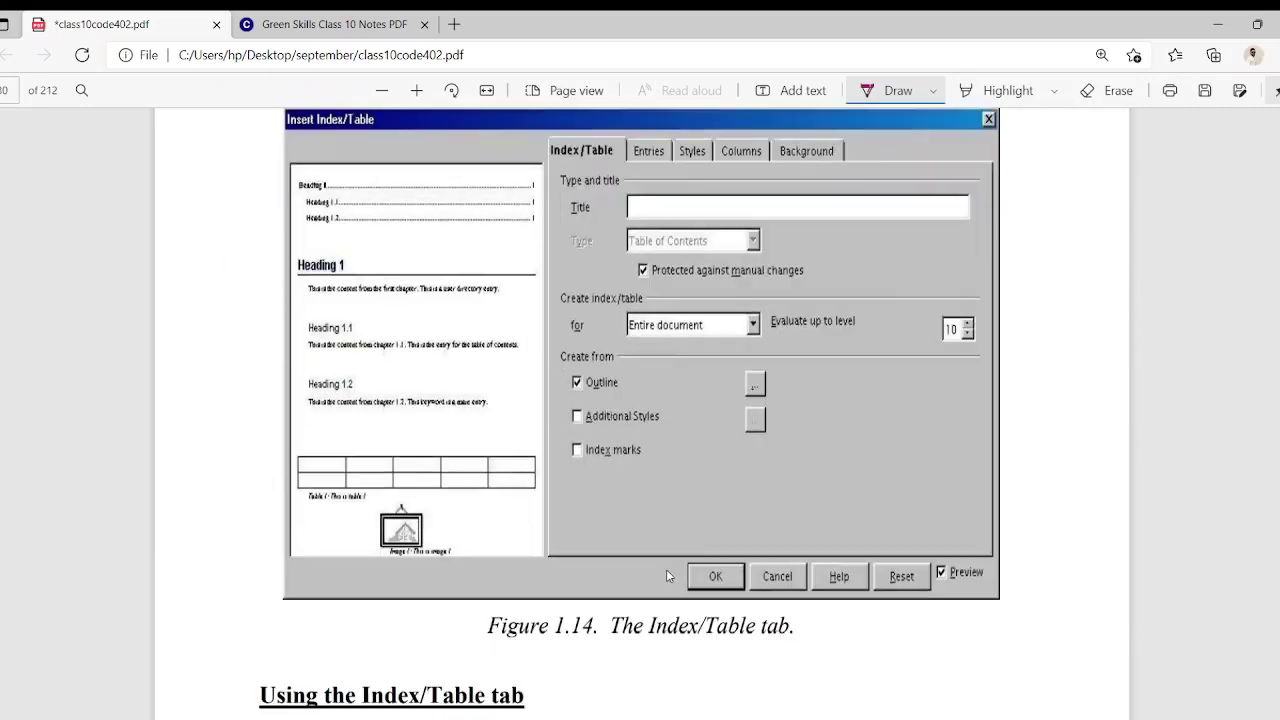
pyautogui.scroll(-2, 666, 570)
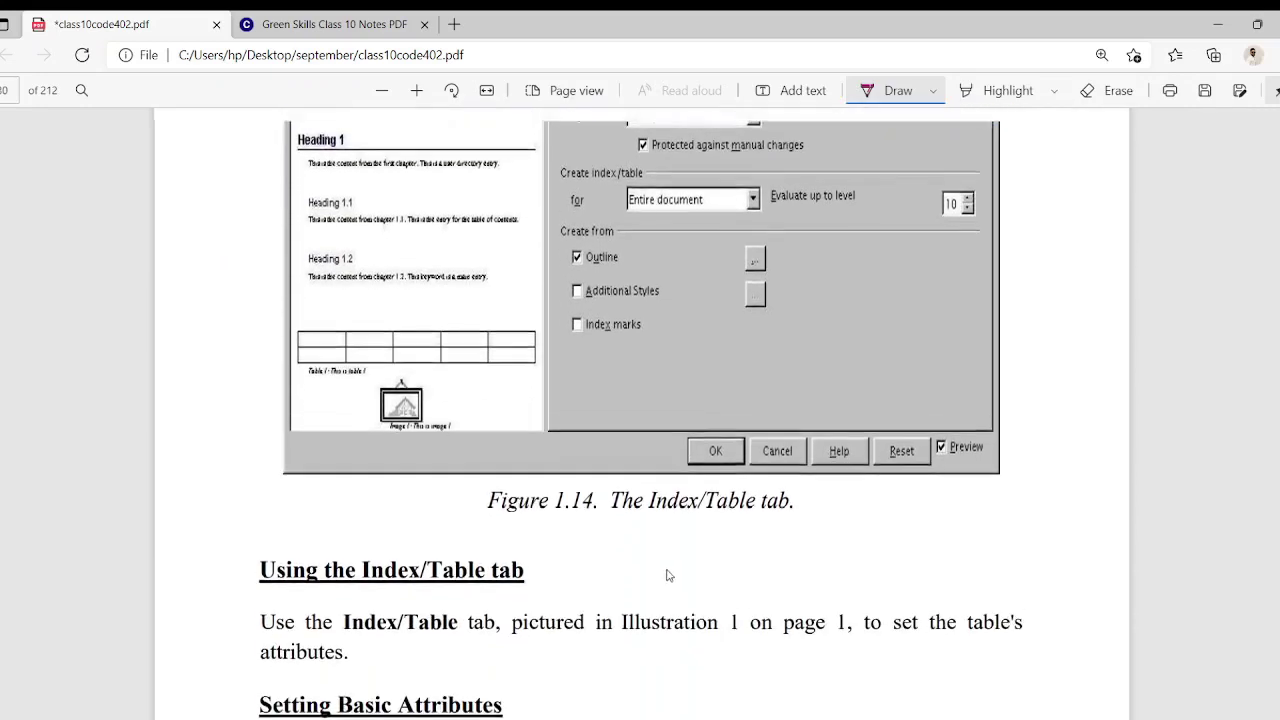
pyautogui.scroll(2, 688, 557)
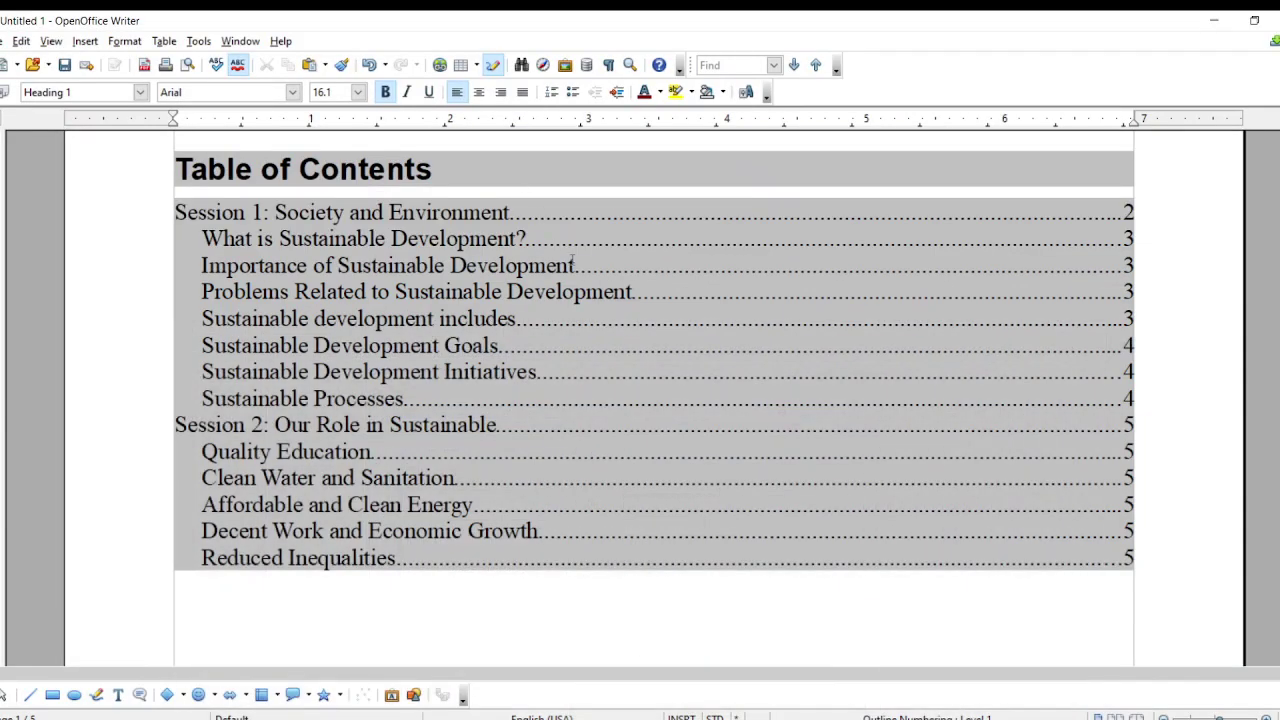
# Step: In the OpenOffice Writer document, update the table of contents to refresh its page numbers, then run the update once more
pyautogui.rightClick(573, 262)
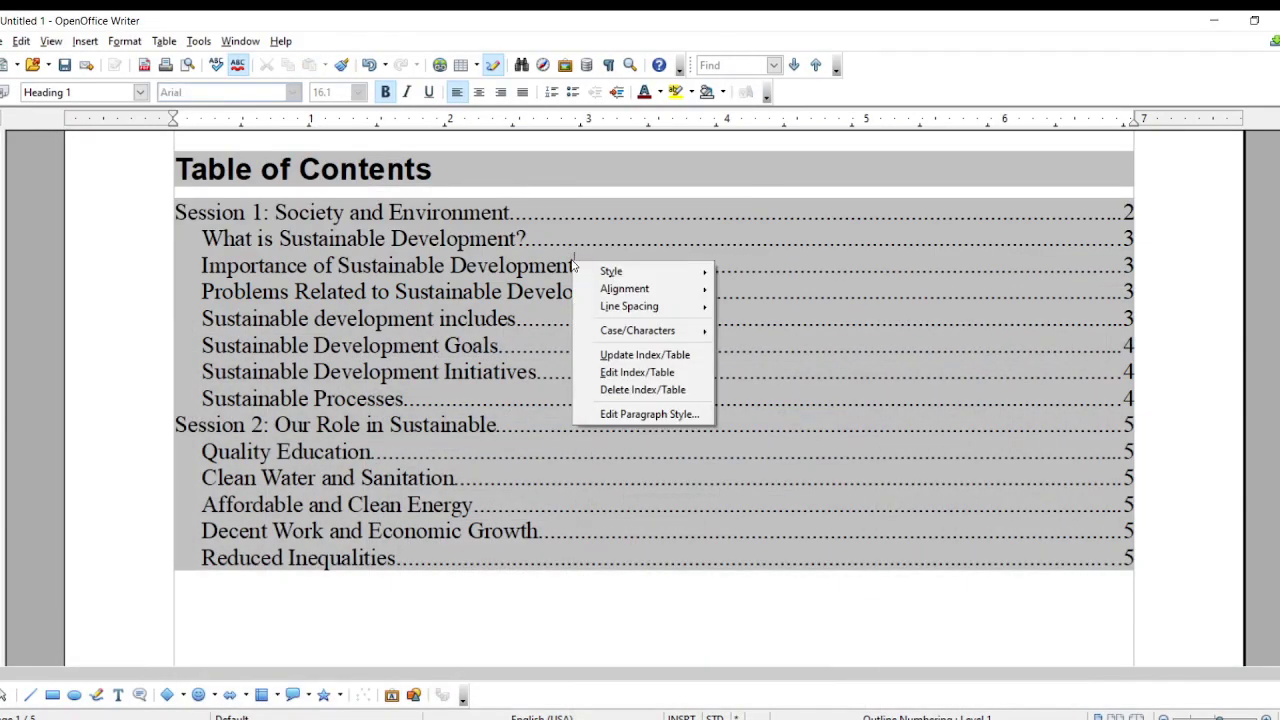
pyautogui.click(670, 357)
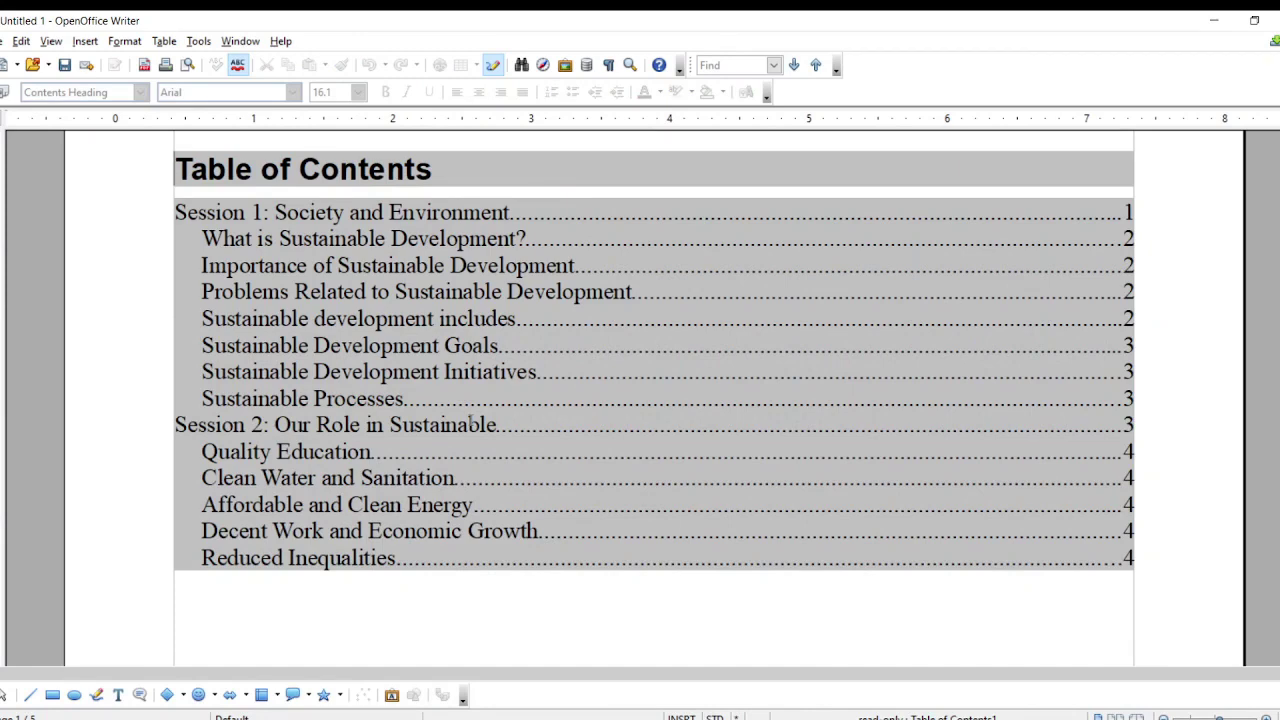
pyautogui.scroll(-3, 572, 378)
pyautogui.scroll(3, 572, 378)
pyautogui.rightClick(572, 380)
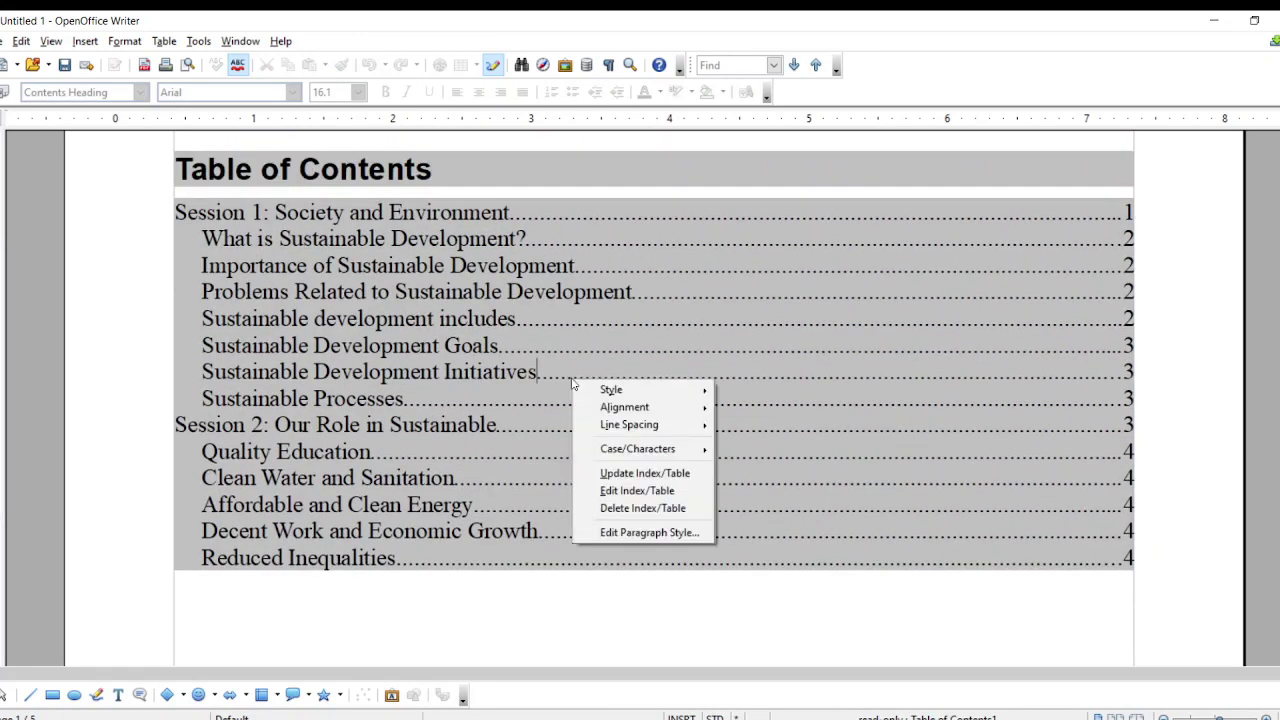
pyautogui.click(617, 472)
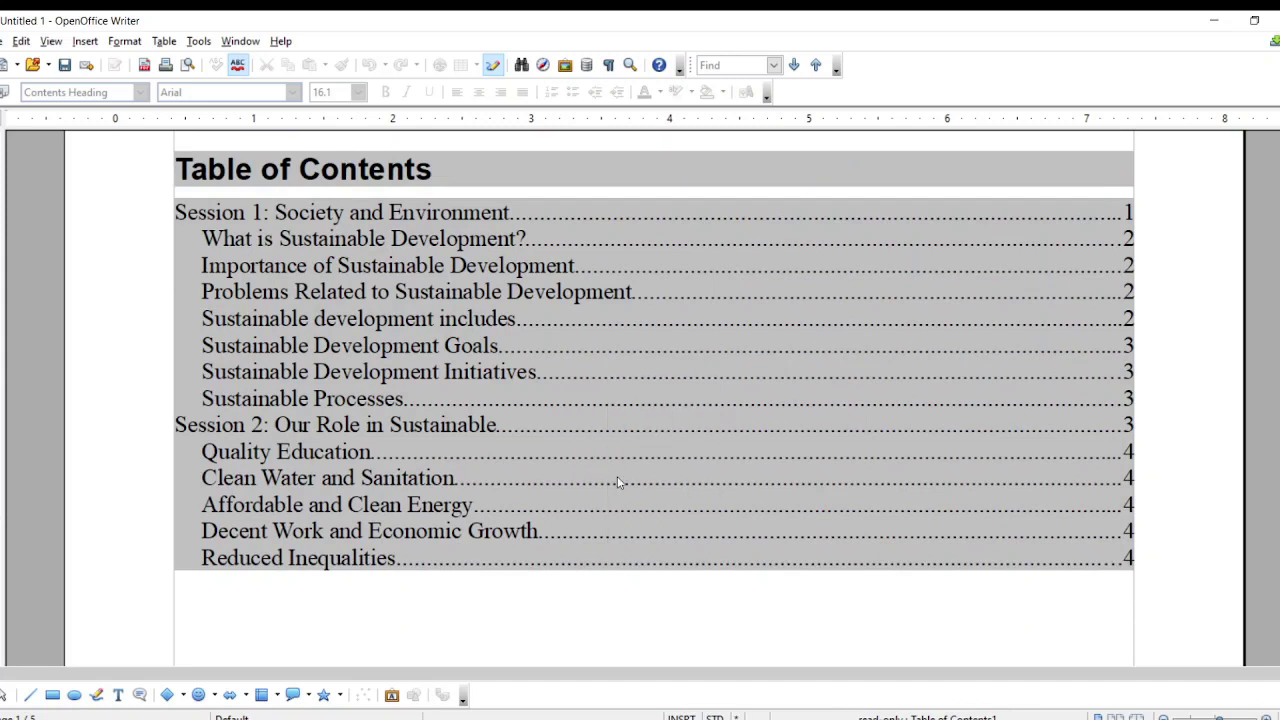
# Step: Apply the Heading 3 style to the line "Three major problems related to sustainable development are:" on page 2
pyautogui.scroll(-12, 617, 476)
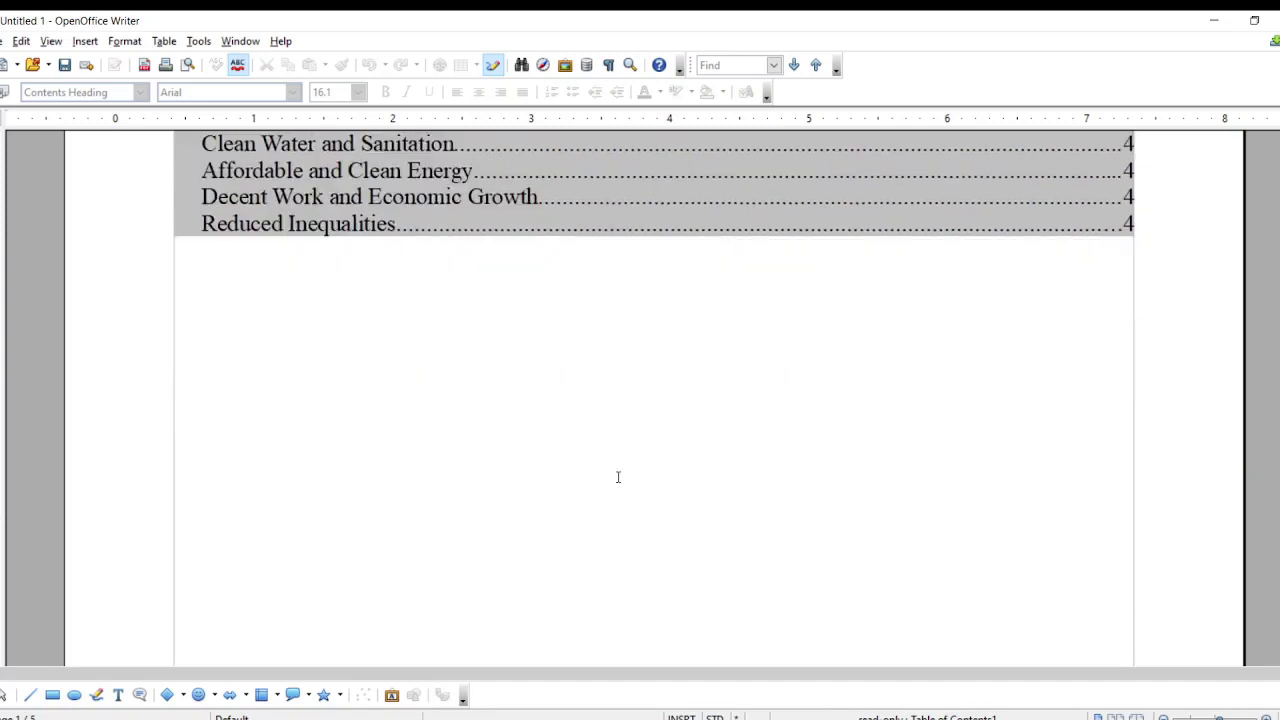
pyautogui.scroll(-15, 620, 478)
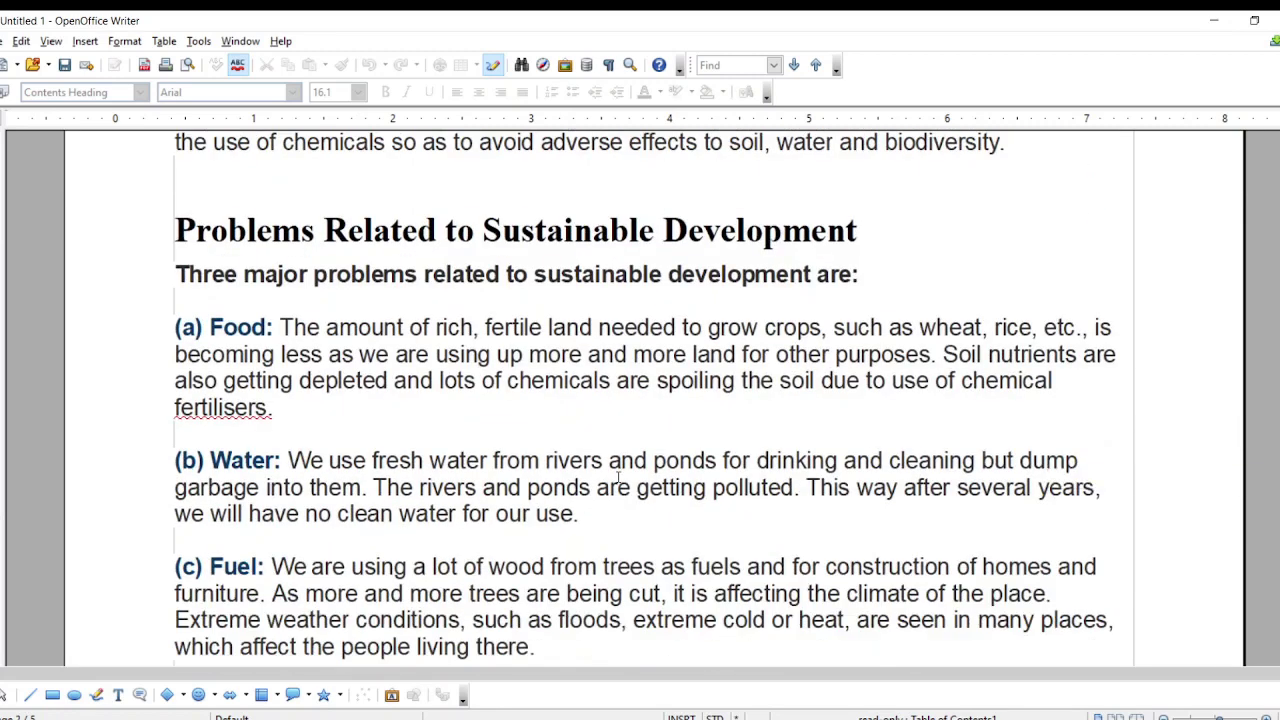
pyautogui.scroll(1, 617, 478)
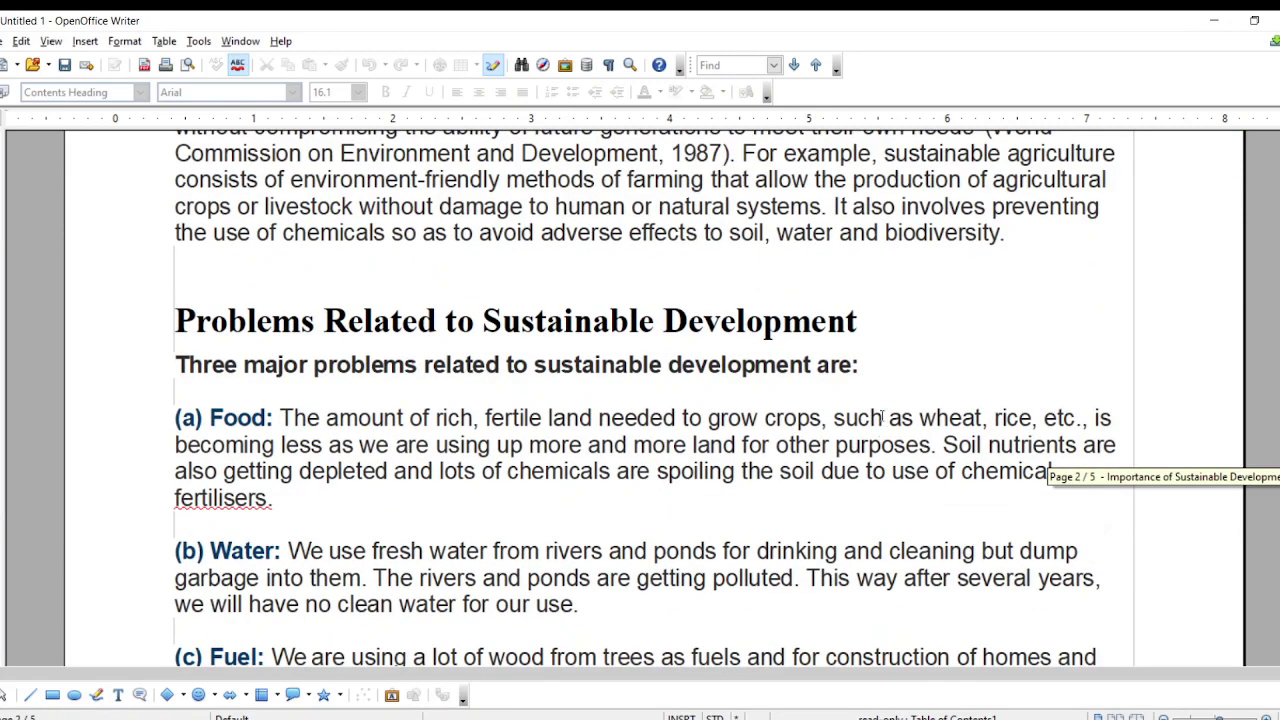
pyautogui.moveTo(866, 367); pyautogui.dragTo(176, 366)
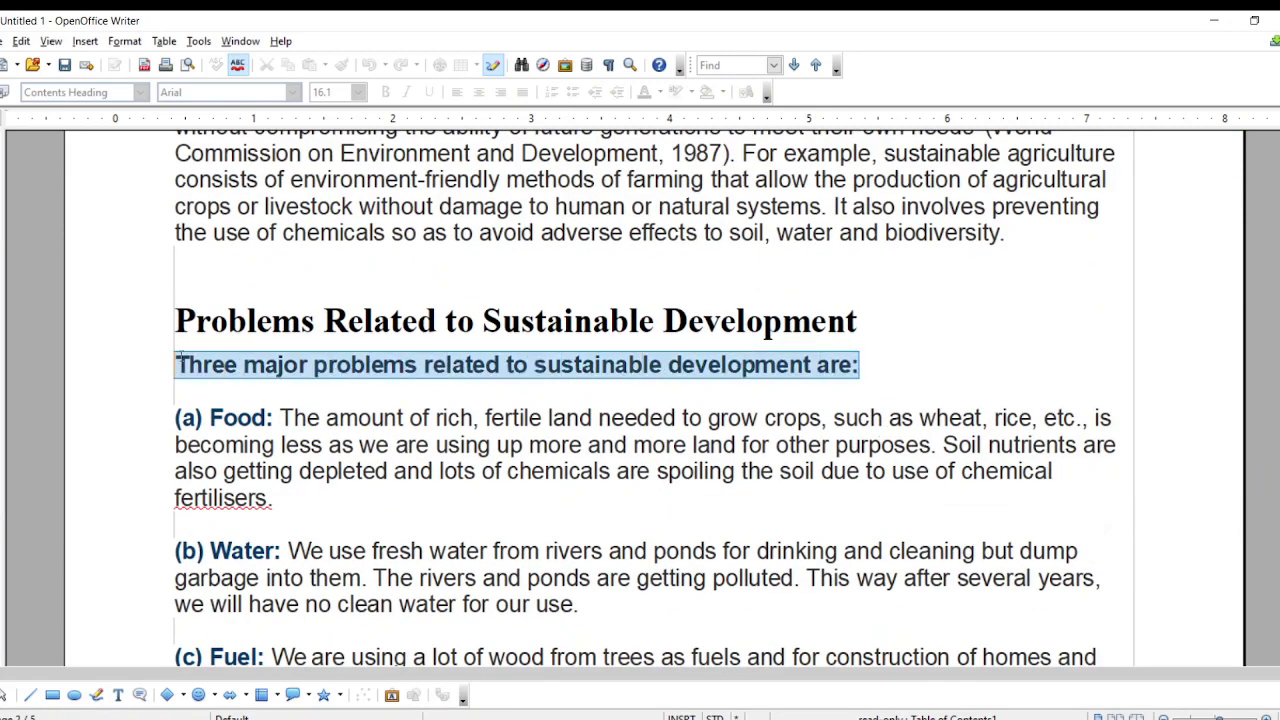
pyautogui.click(140, 92)
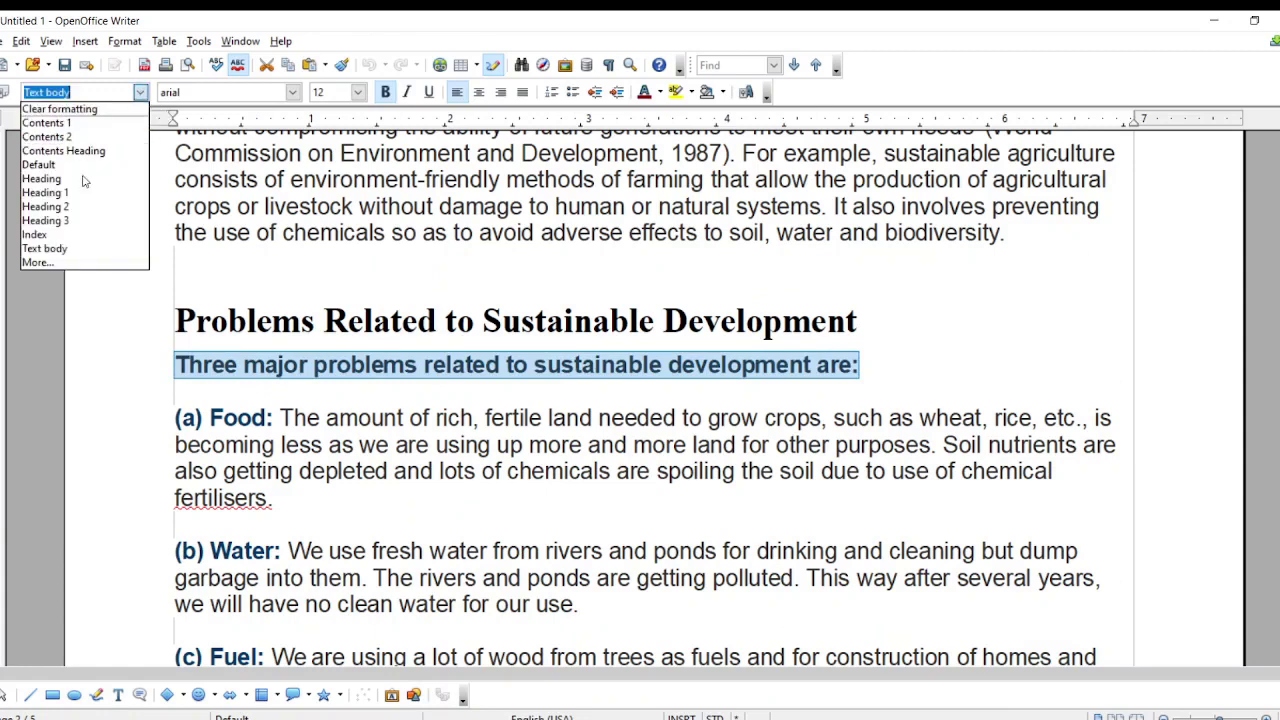
pyautogui.click(76, 221)
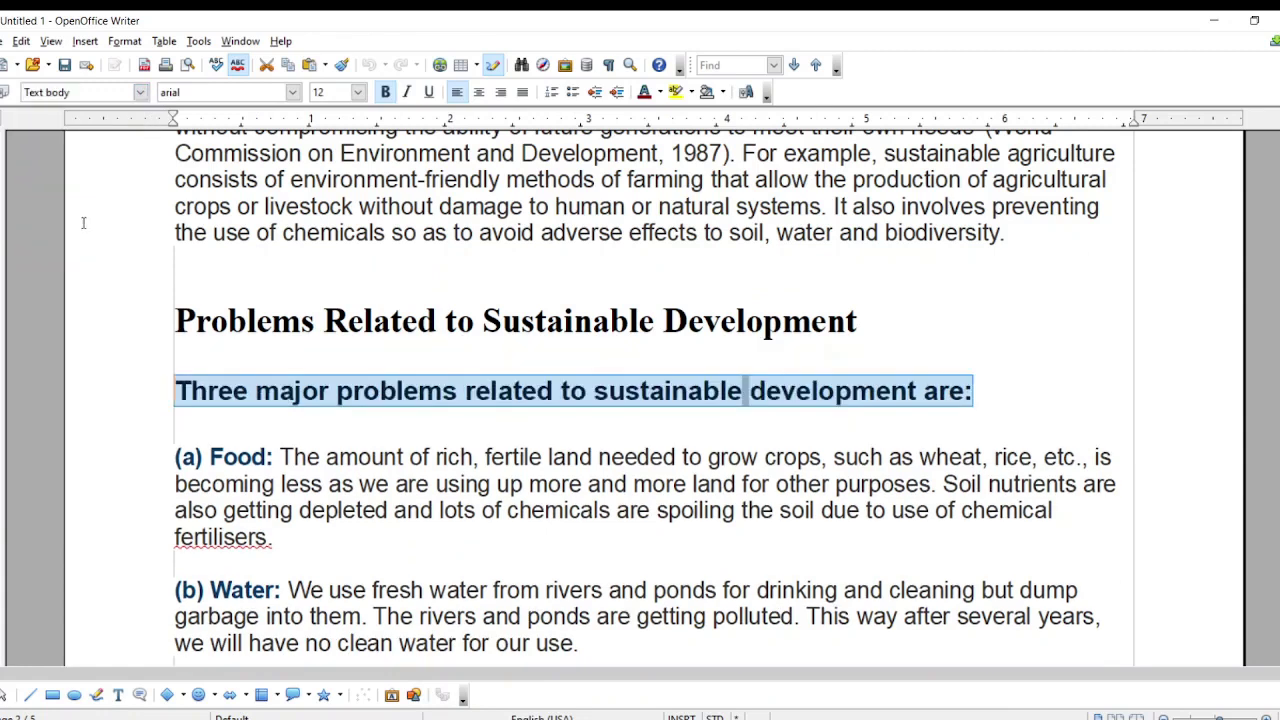
pyautogui.scroll(4, 388, 386)
pyautogui.click(388, 386)
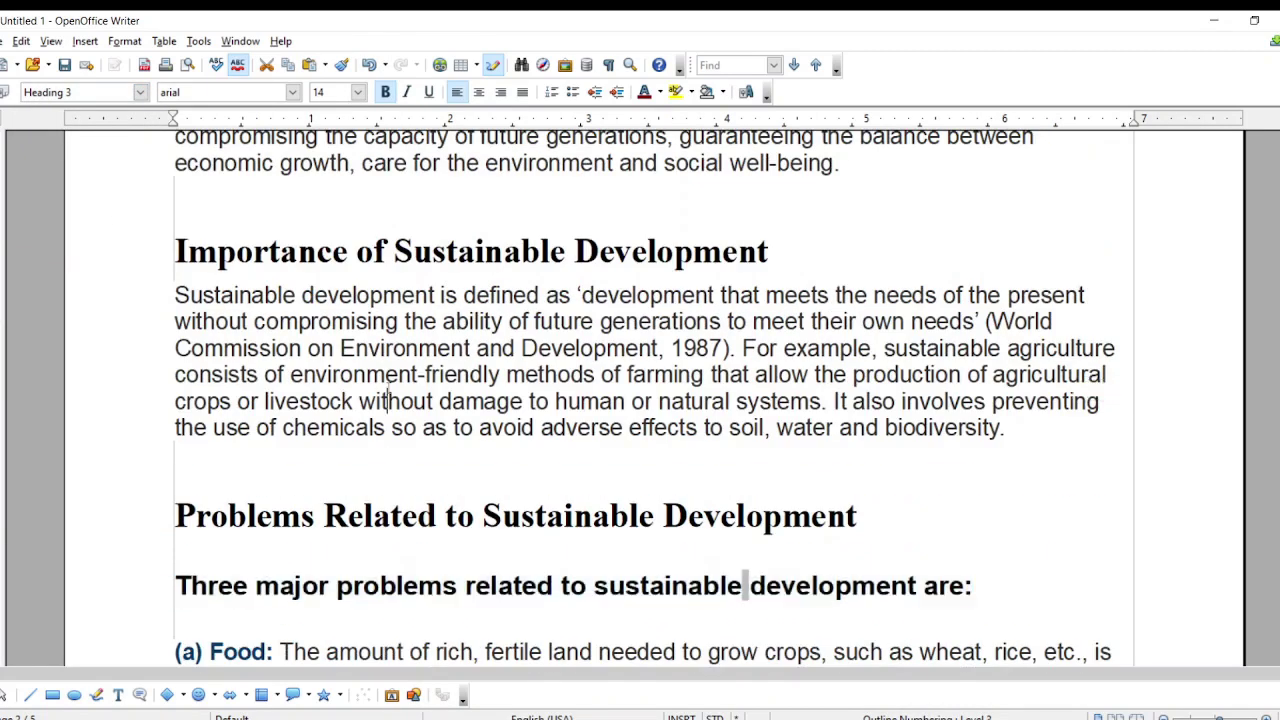
# Step: Update the table of contents to include the new Heading 3 line, and select the "Problems Related to Sustainable Development" entry above it
pyautogui.scroll(20, 388, 386)
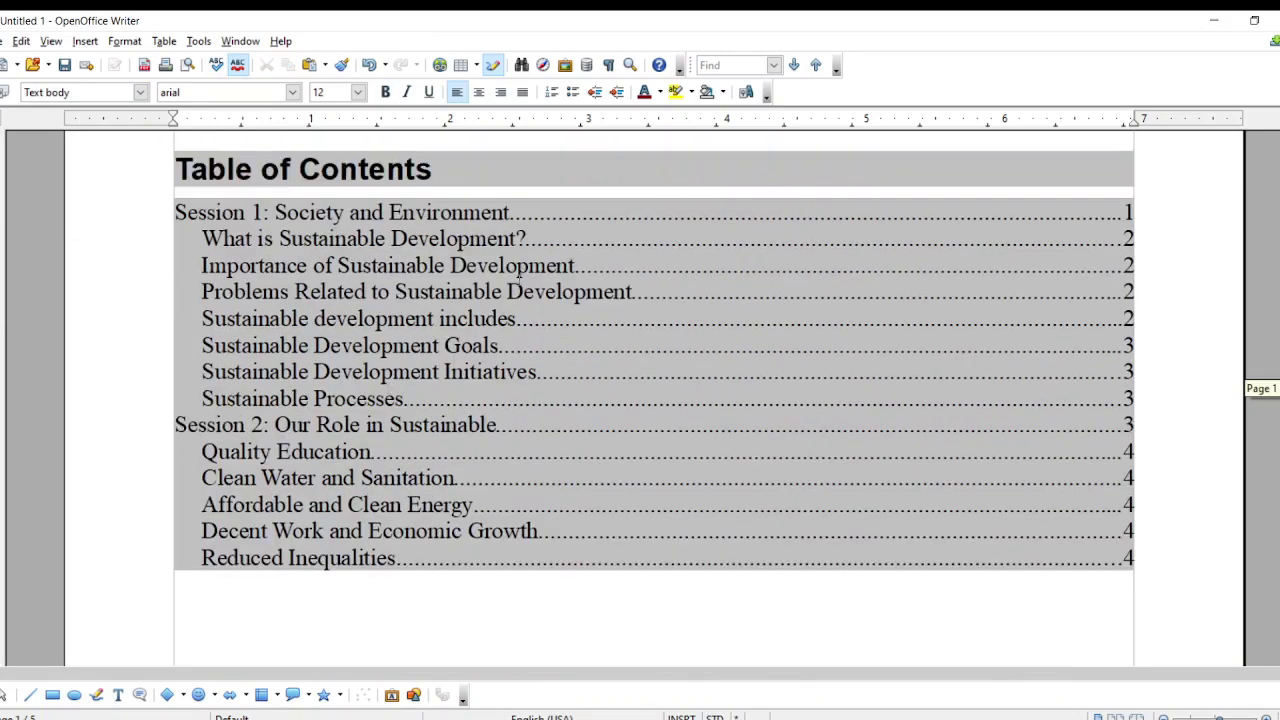
pyautogui.rightClick(519, 280)
pyautogui.click(573, 376)
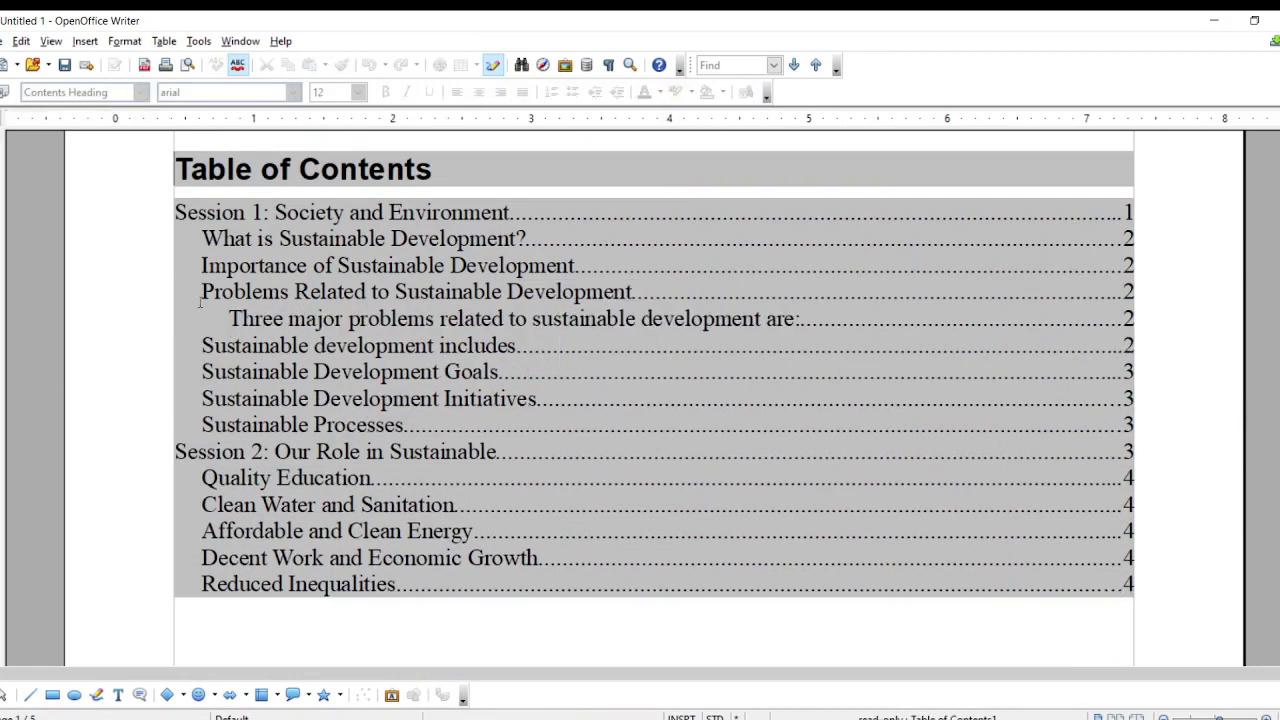
pyautogui.moveTo(201, 291); pyautogui.dragTo(632, 291)
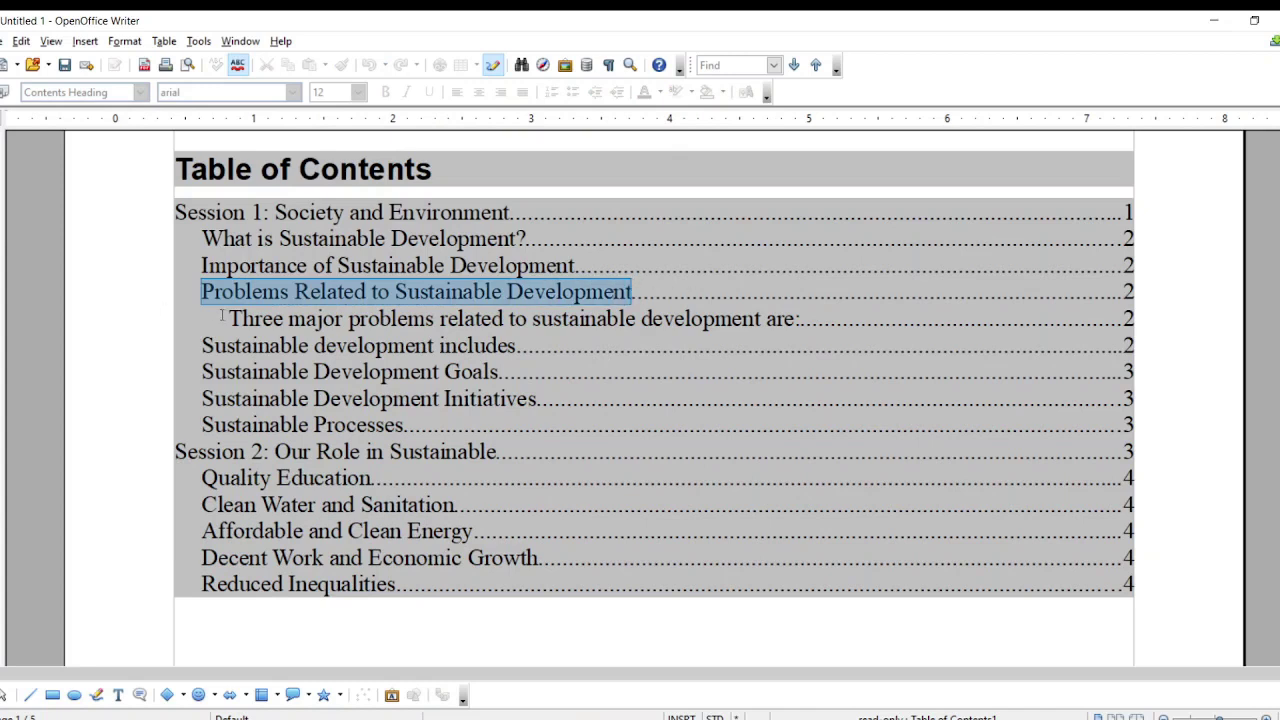
# Step: Switch to class10code402.pdf and review pages 29 to 32, covering the table of contents update, Index/Table tab, custom styles and Entries tab
pyautogui.moveTo(228, 318); pyautogui.dragTo(872, 336)
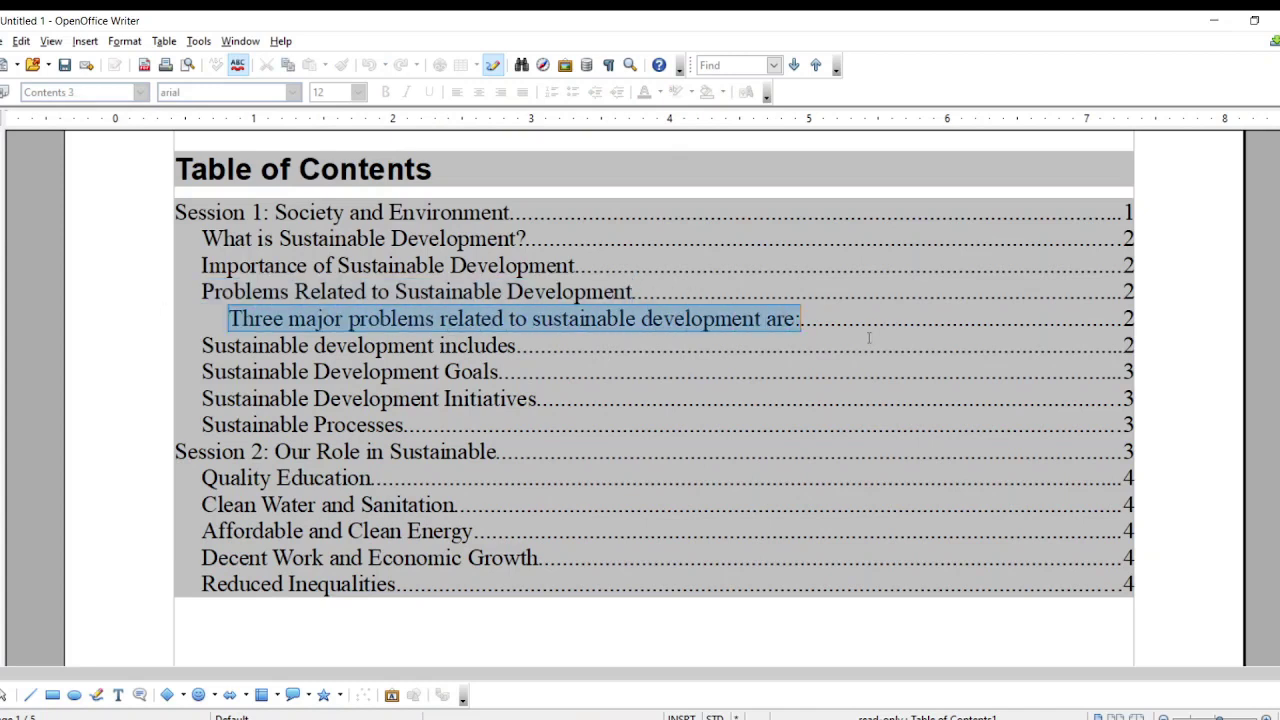
pyautogui.click(755, 469)
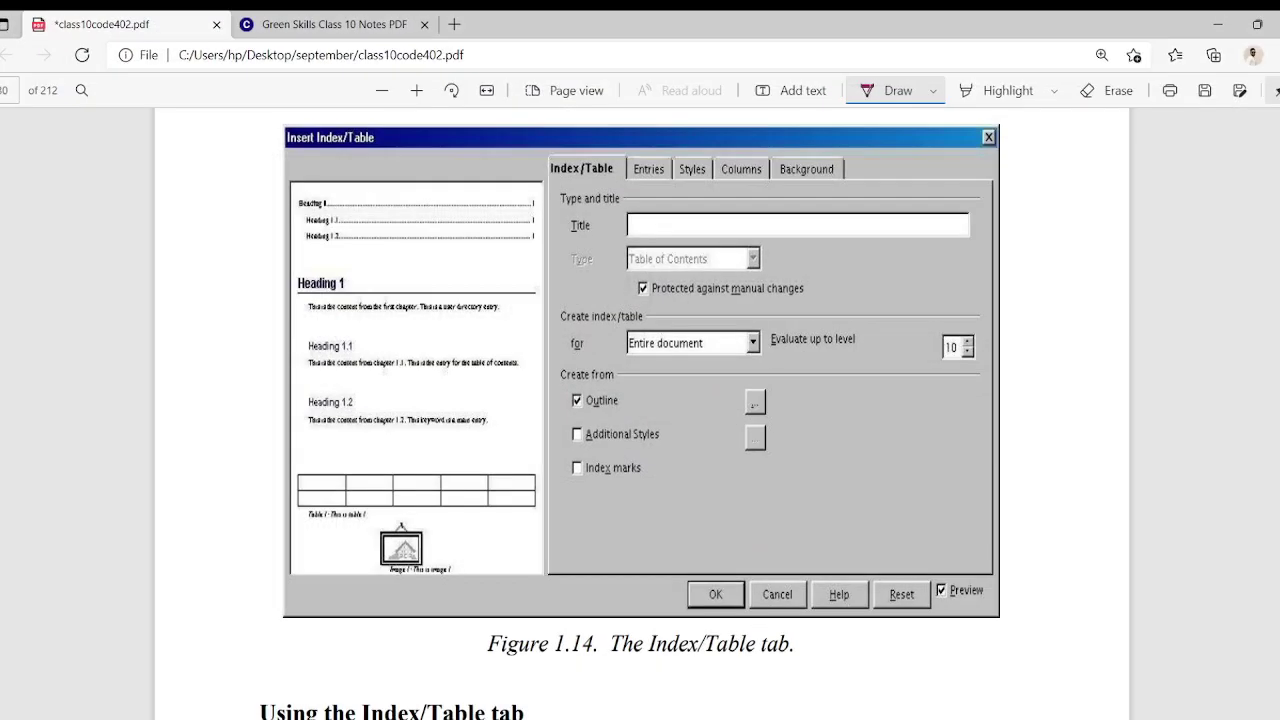
pyautogui.scroll(-3, 497, 530)
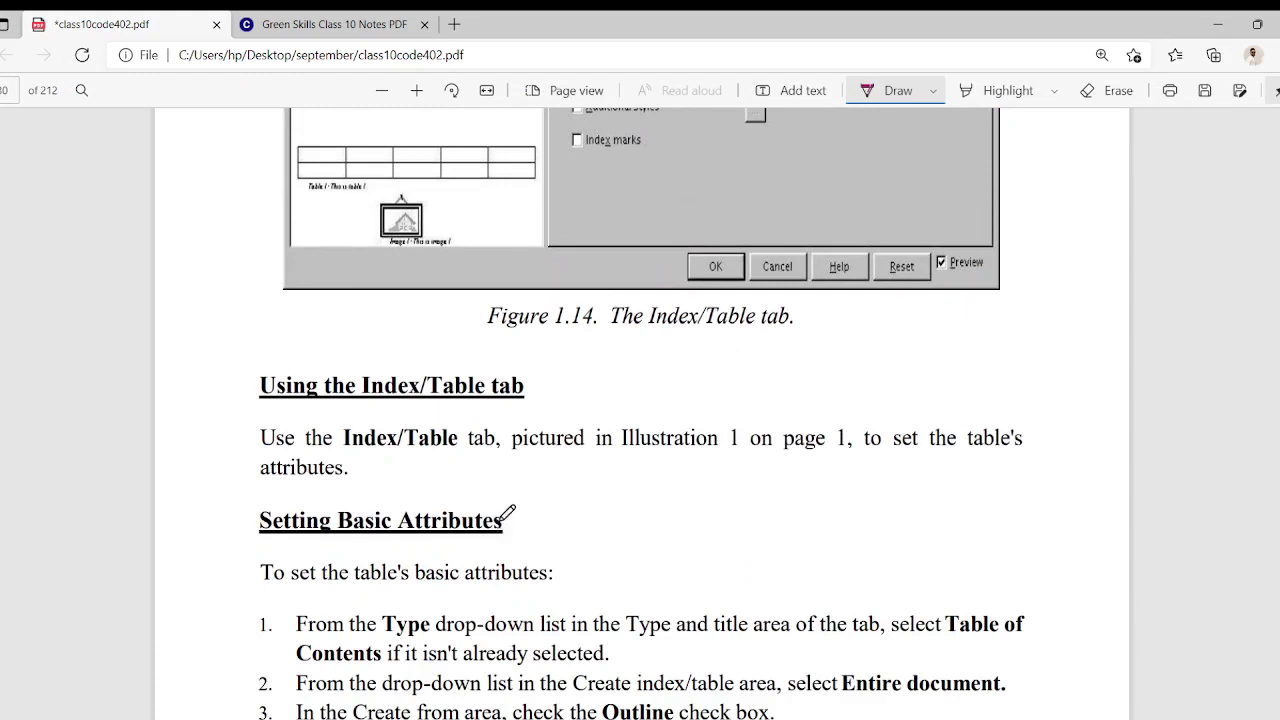
pyautogui.scroll(-1, 505, 510)
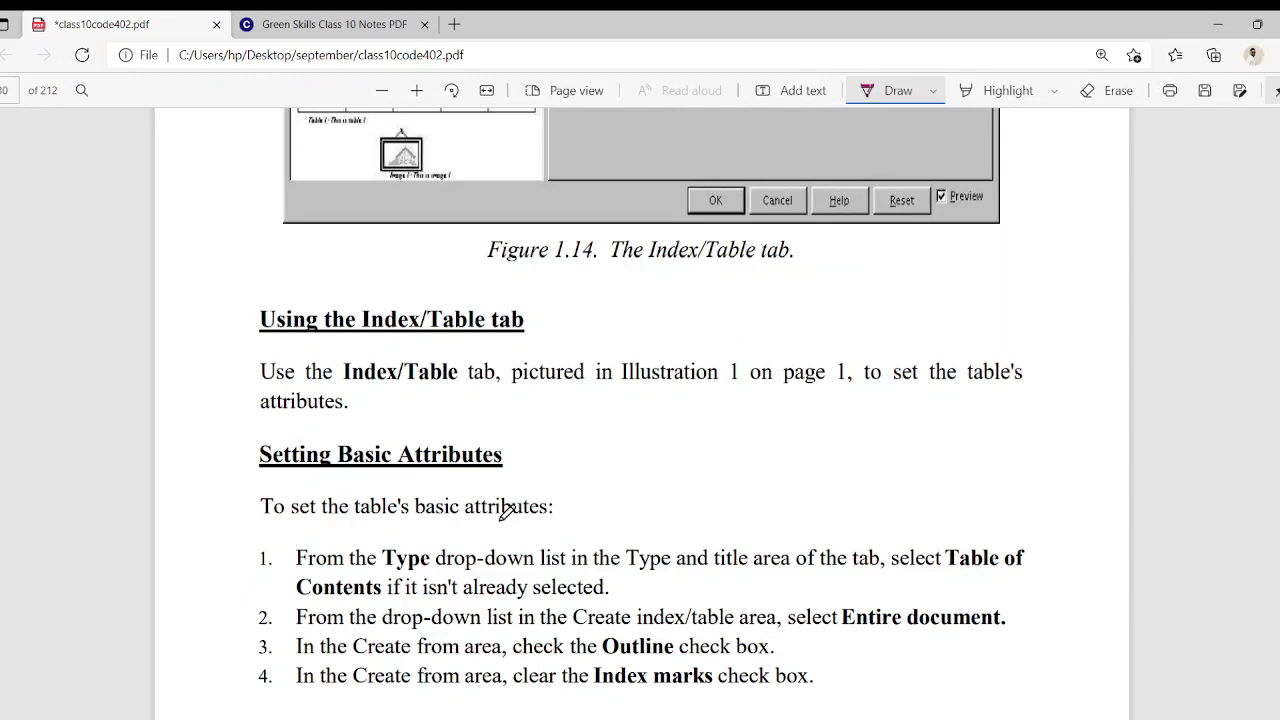
pyautogui.scroll(5, 506, 509)
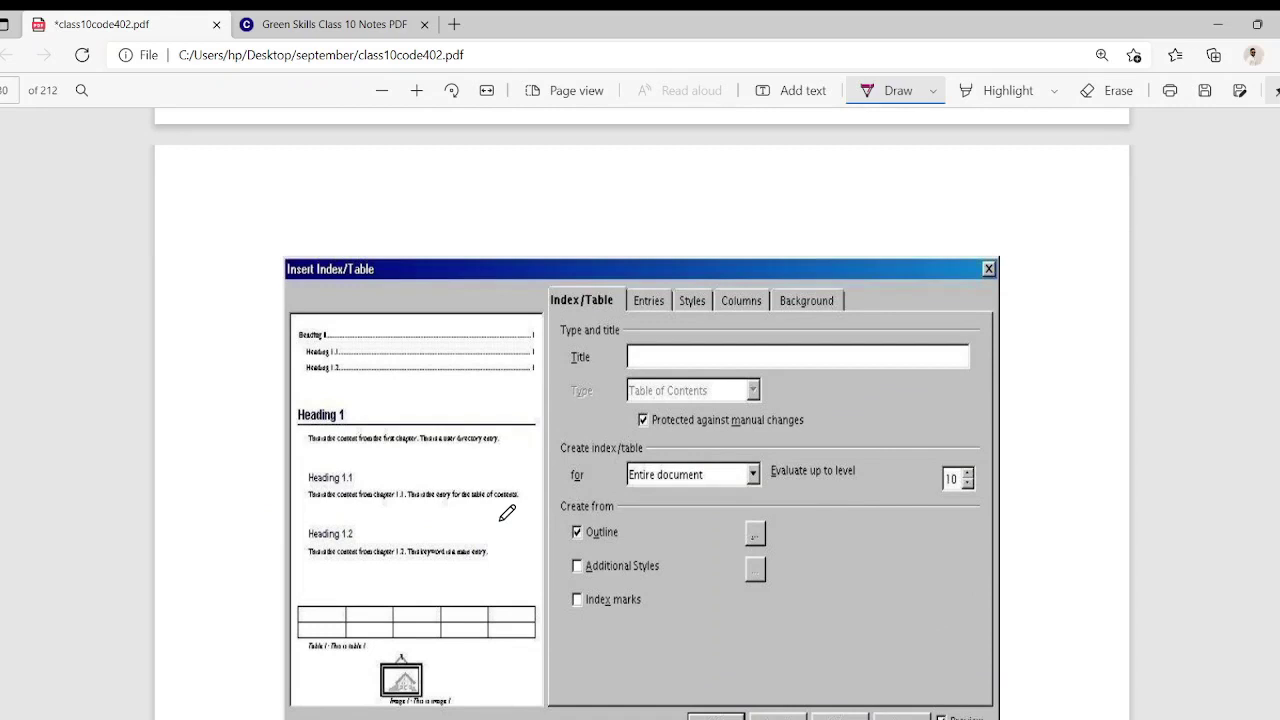
pyautogui.scroll(6, 507, 513)
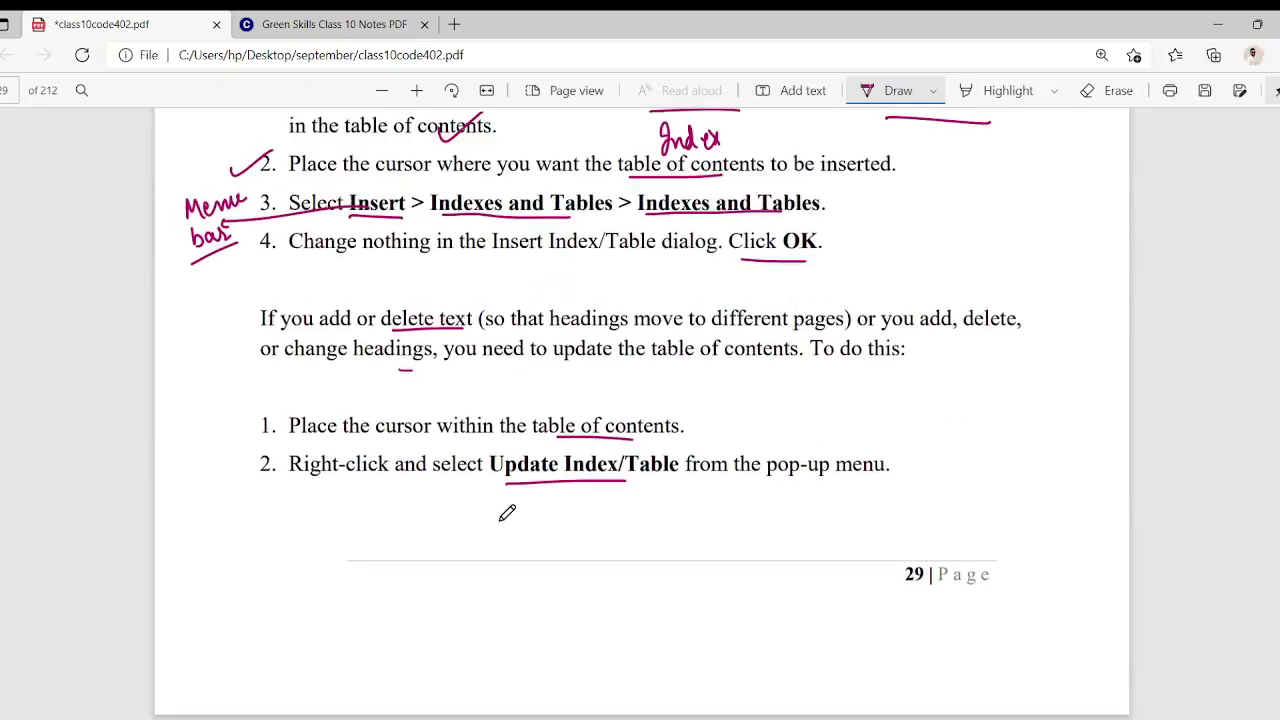
pyautogui.scroll(-6, 507, 513)
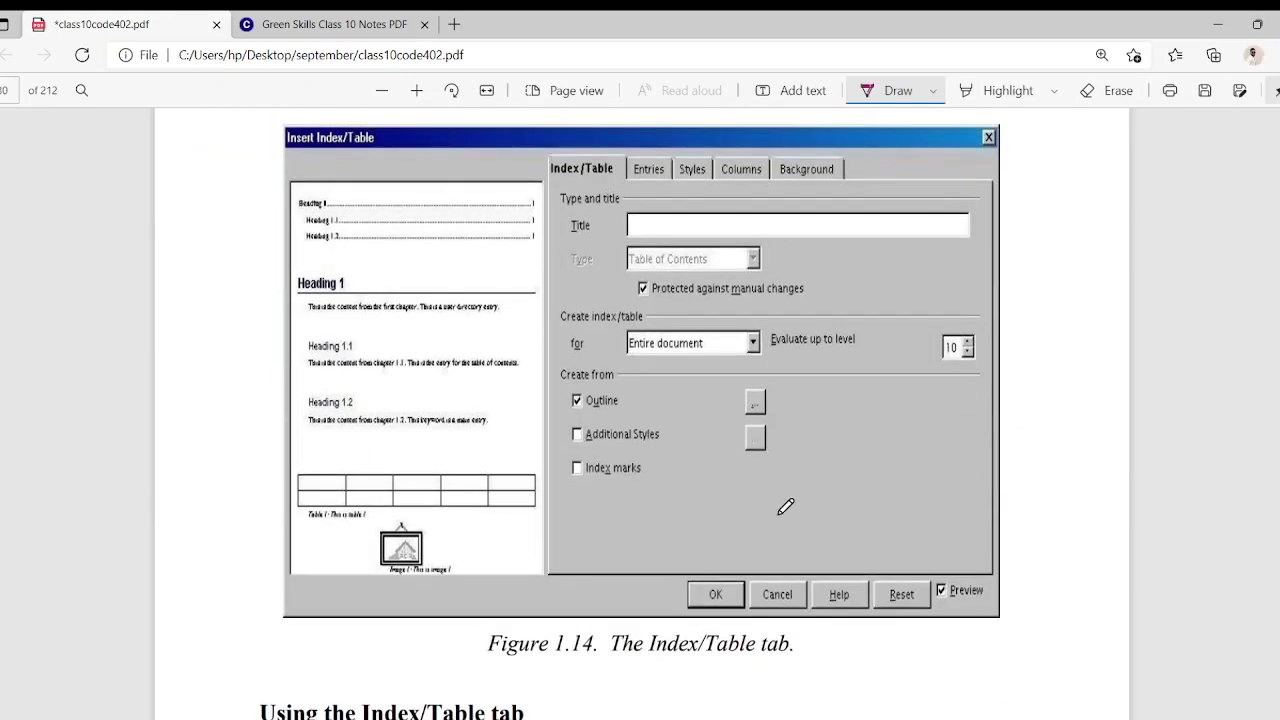
pyautogui.scroll(-5, 785, 507)
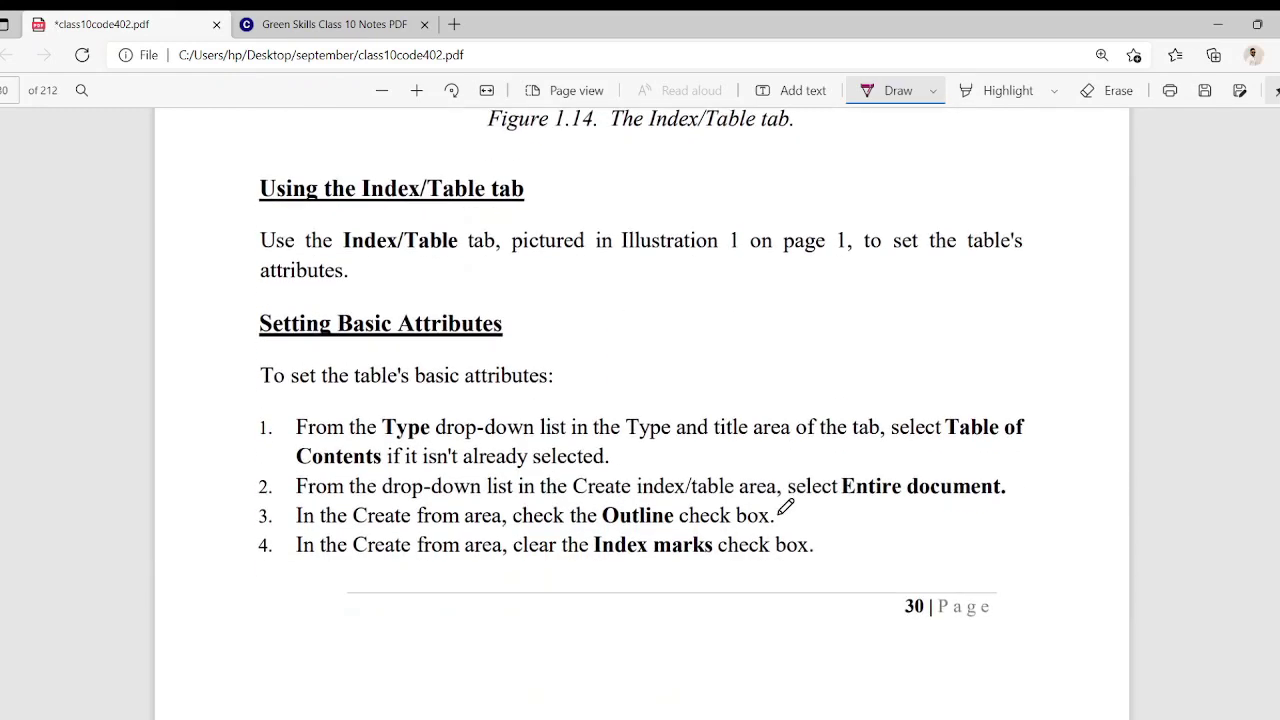
pyautogui.scroll(-5, 785, 507)
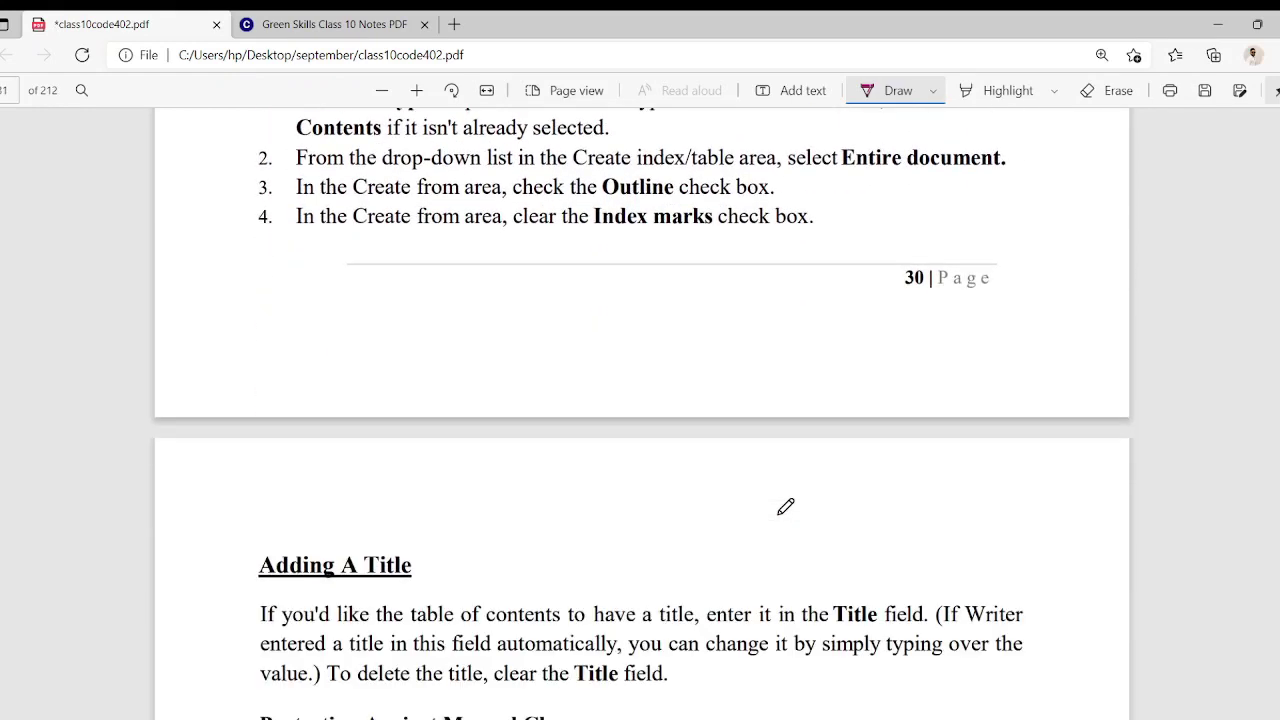
pyautogui.scroll(-4, 785, 507)
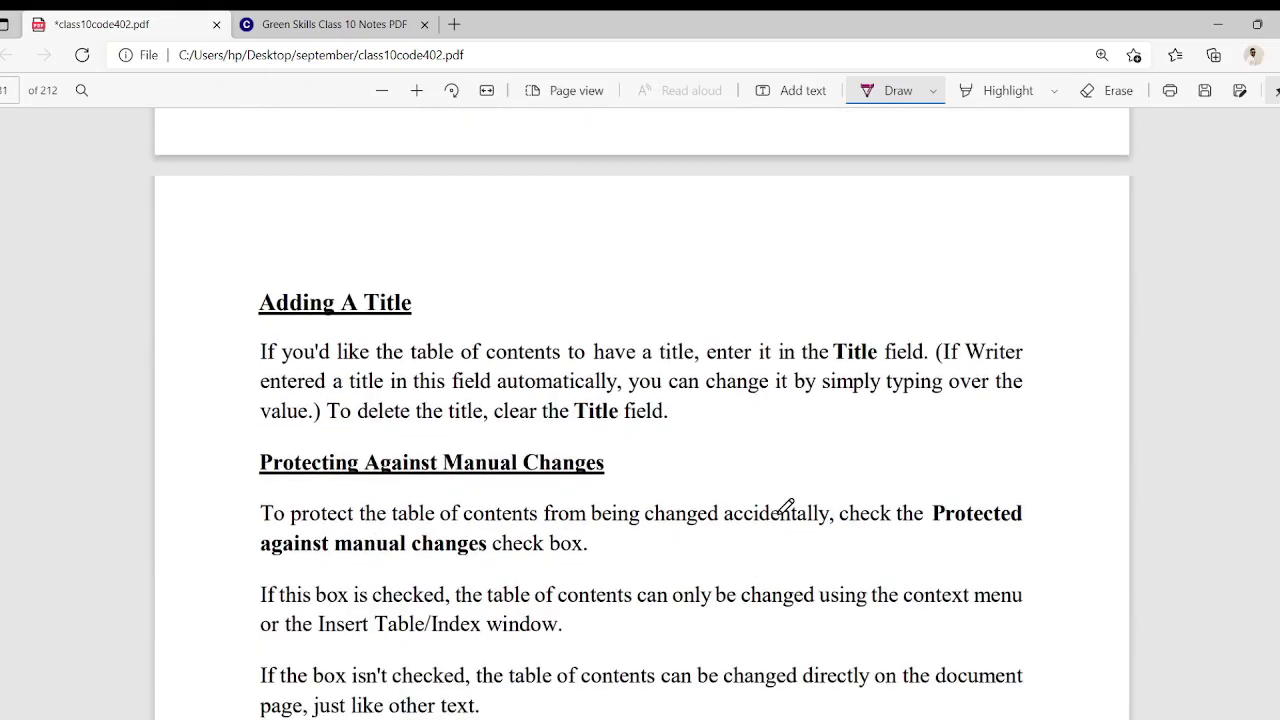
pyautogui.scroll(-6, 785, 507)
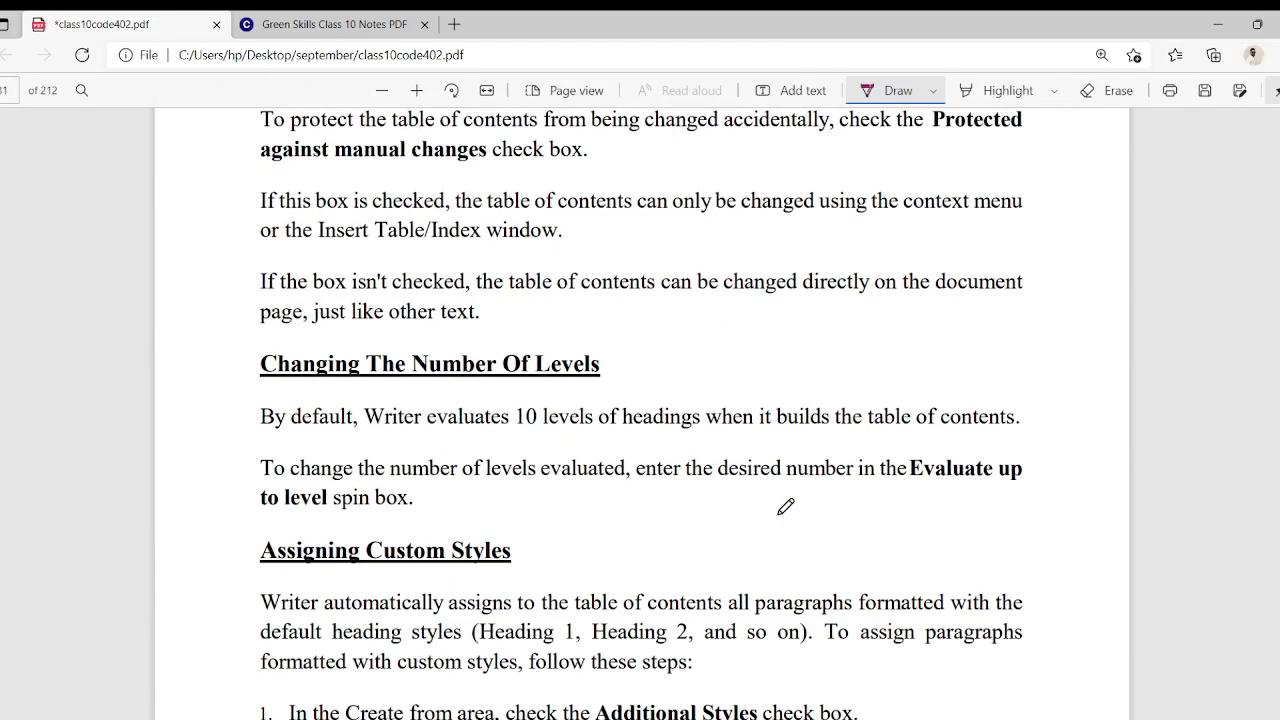
pyautogui.scroll(-3, 785, 507)
pyautogui.scroll(-6, 785, 507)
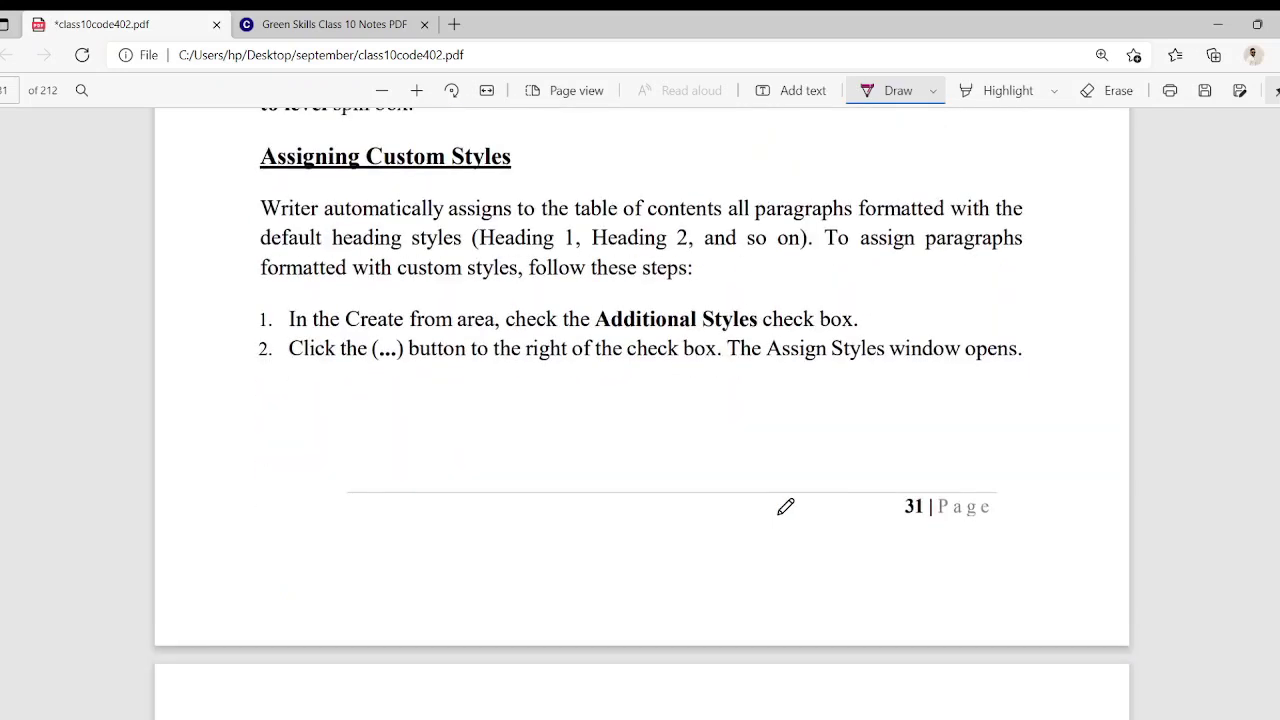
pyautogui.scroll(-5, 785, 507)
pyautogui.scroll(-8, 785, 507)
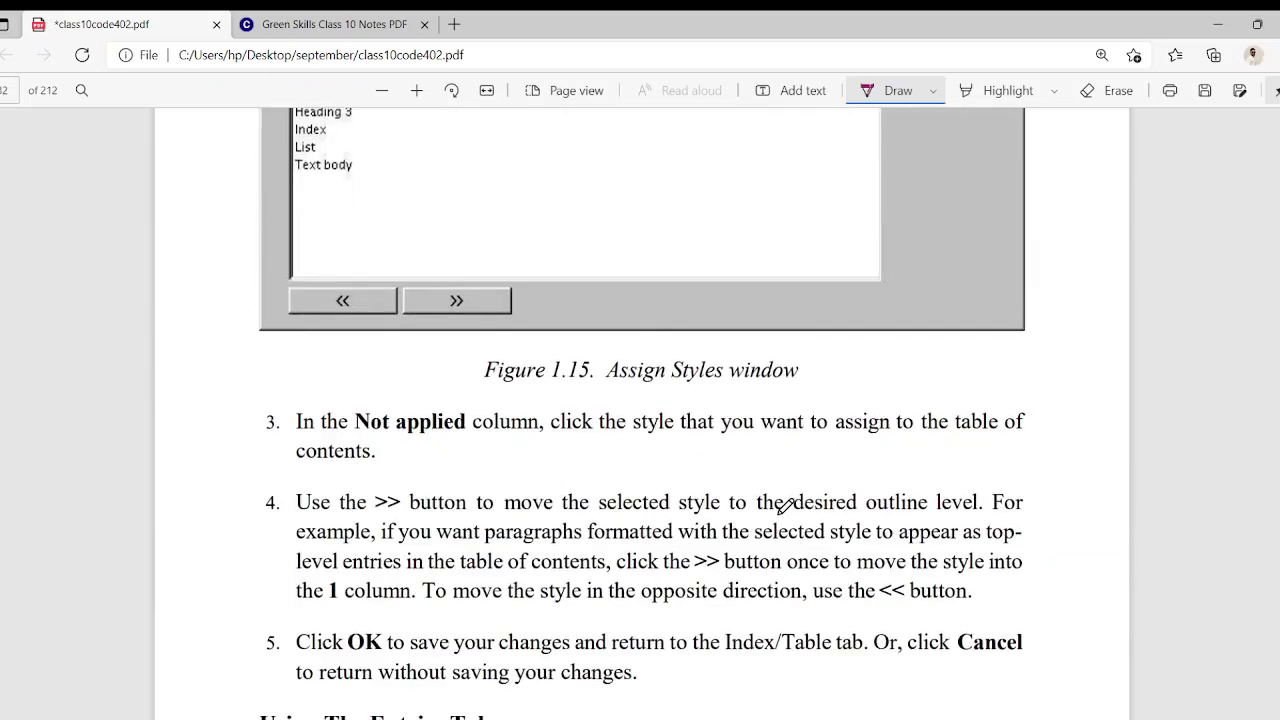
pyautogui.scroll(-2, 785, 507)
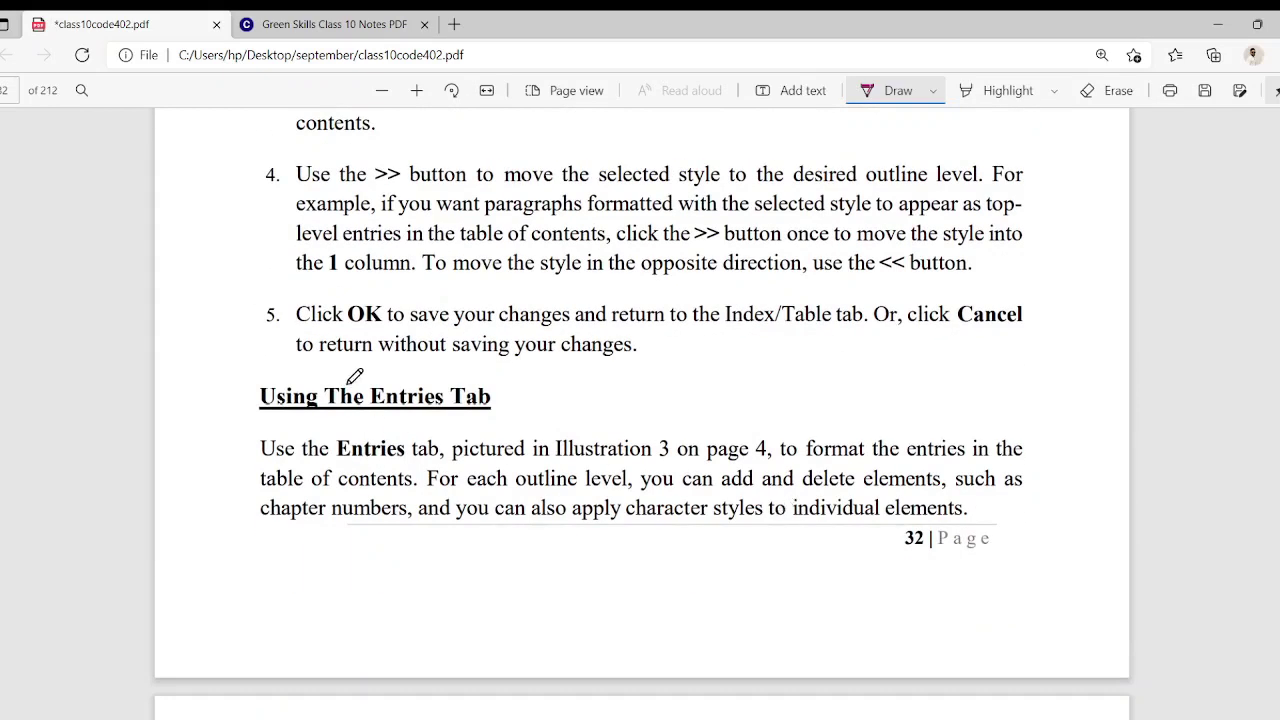
# Step: Switch back to the OpenOffice Writer document and open the table of contents for editing, moving the Insert Index/Table dialog aside
pyautogui.click(960, 718)
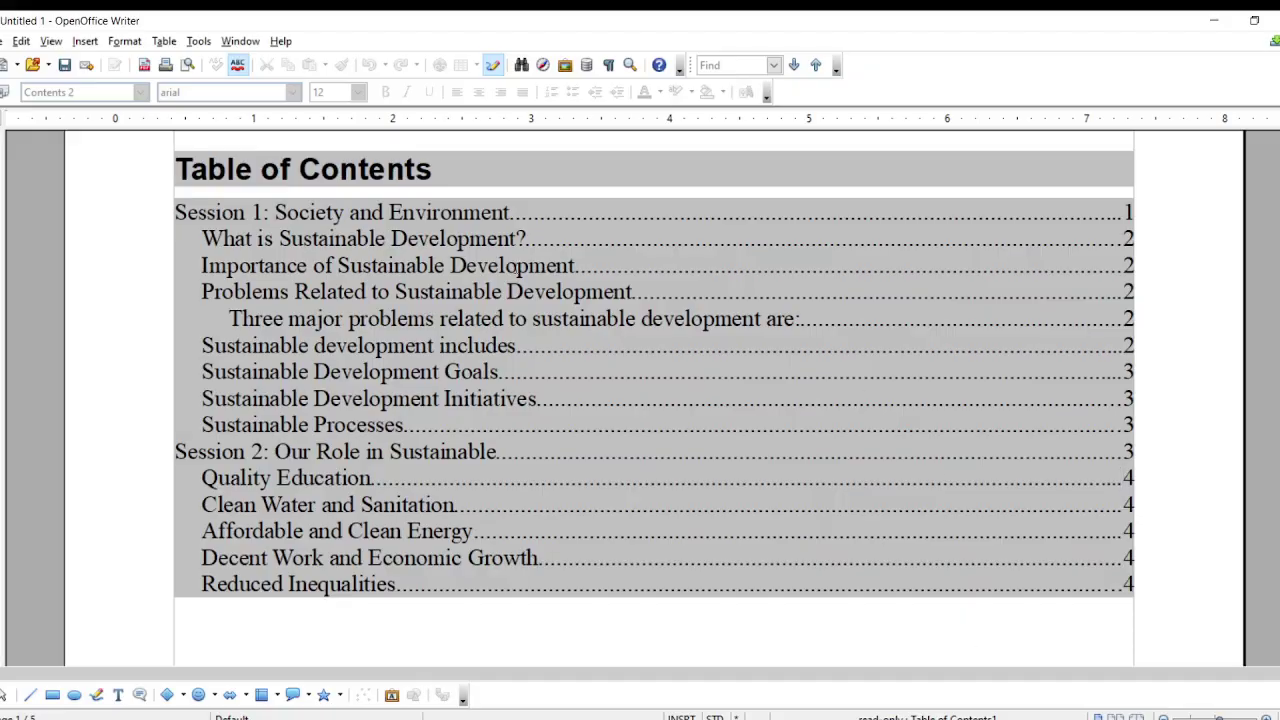
pyautogui.click(398, 318)
pyautogui.rightClick(437, 284)
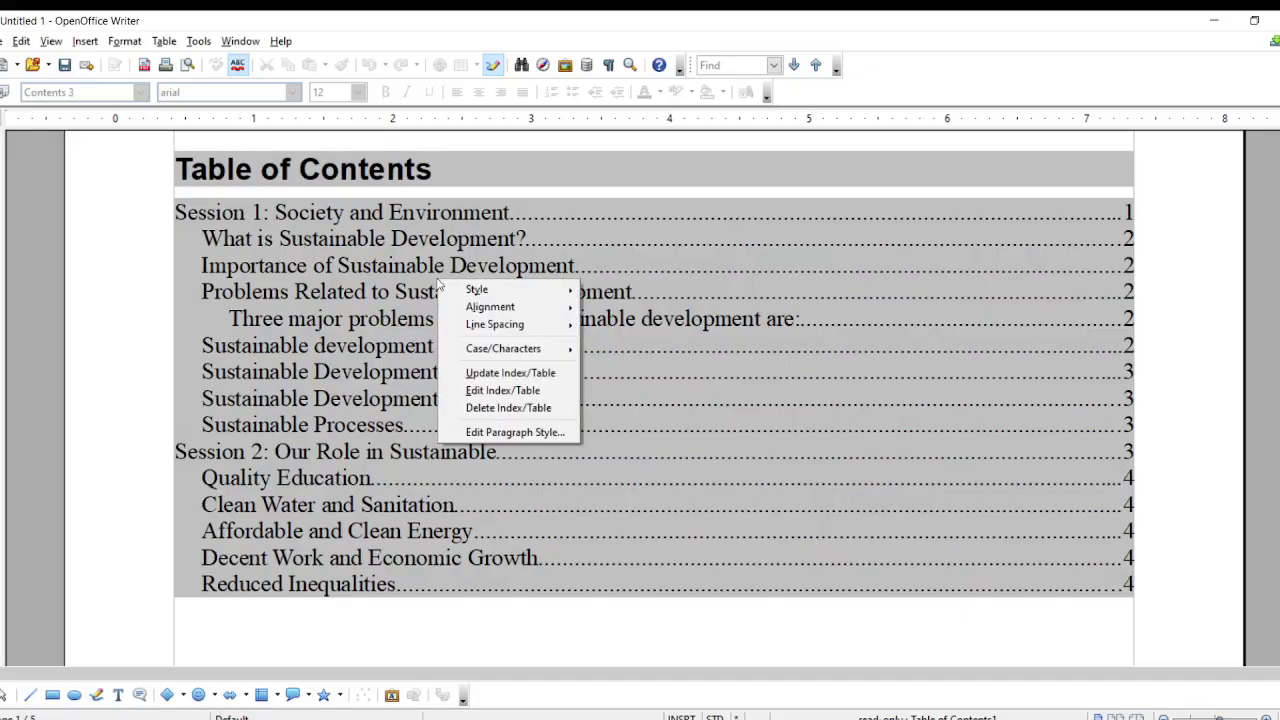
pyautogui.click(534, 392)
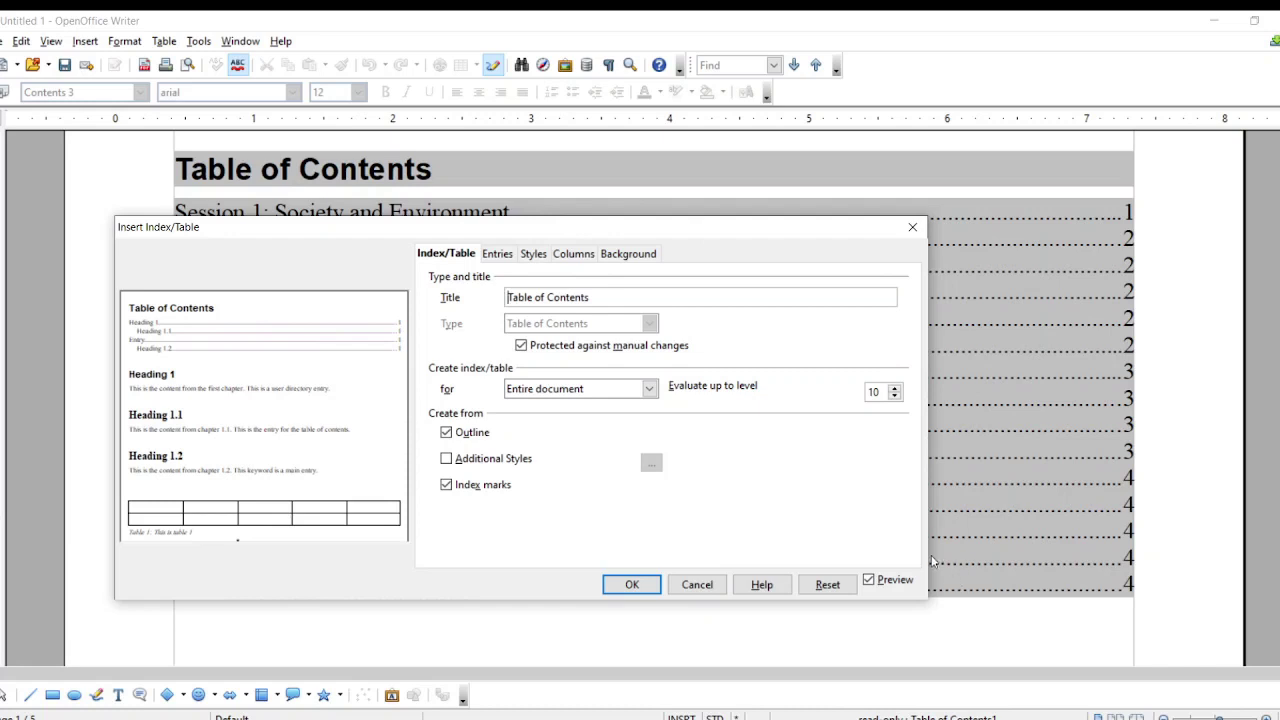
pyautogui.moveTo(506, 236); pyautogui.dragTo(622, 233)
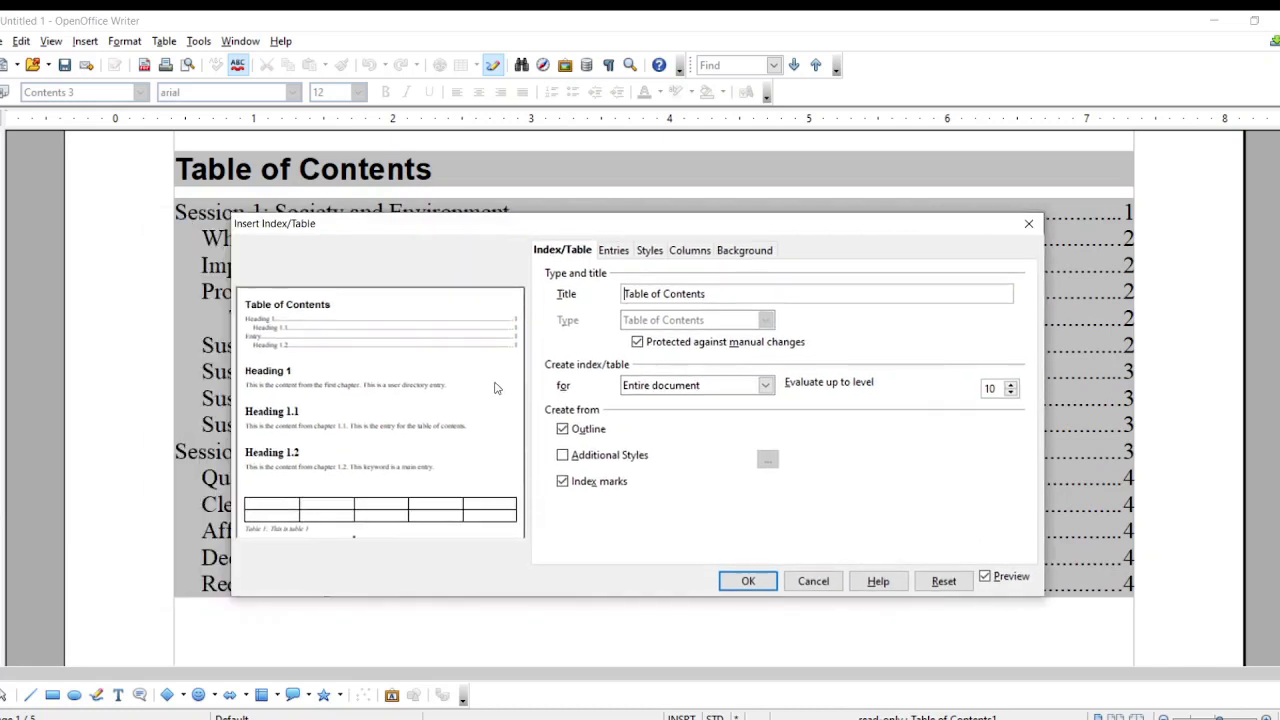
# Step: Look through the Entries, Styles, Columns and Background settings of the table of contents
pyautogui.click(614, 252)
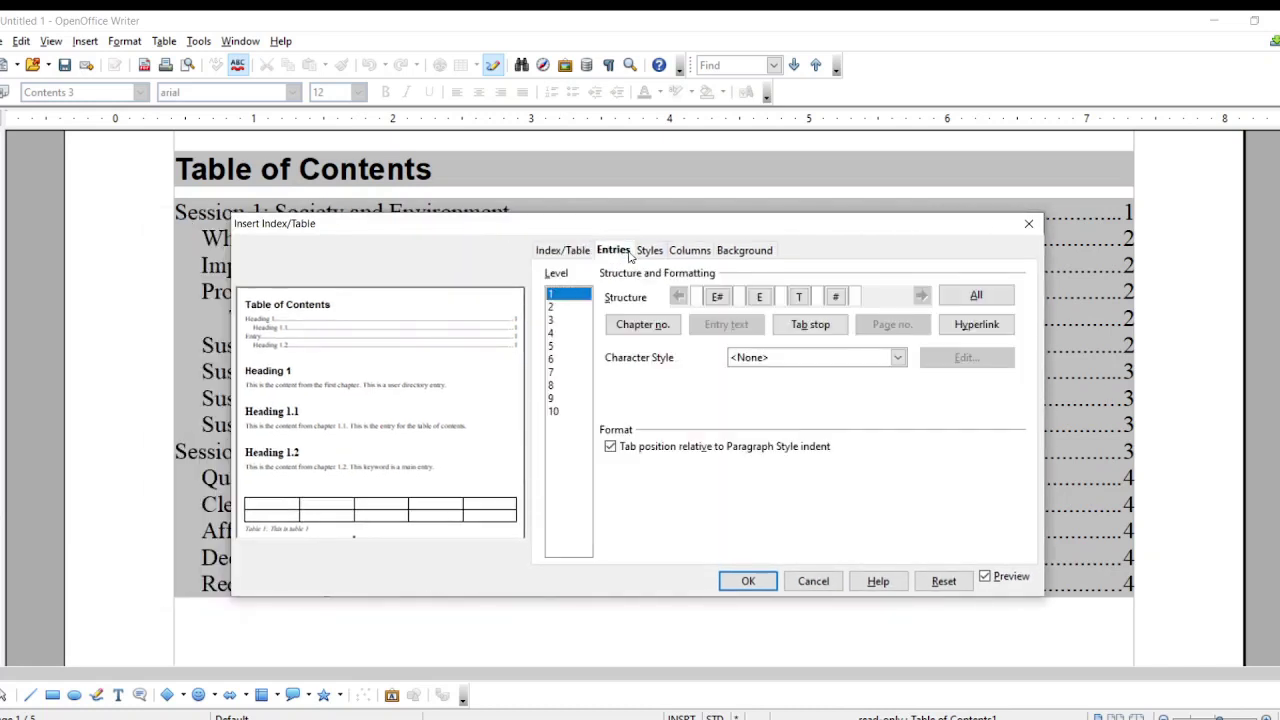
pyautogui.click(650, 252)
pyautogui.click(690, 252)
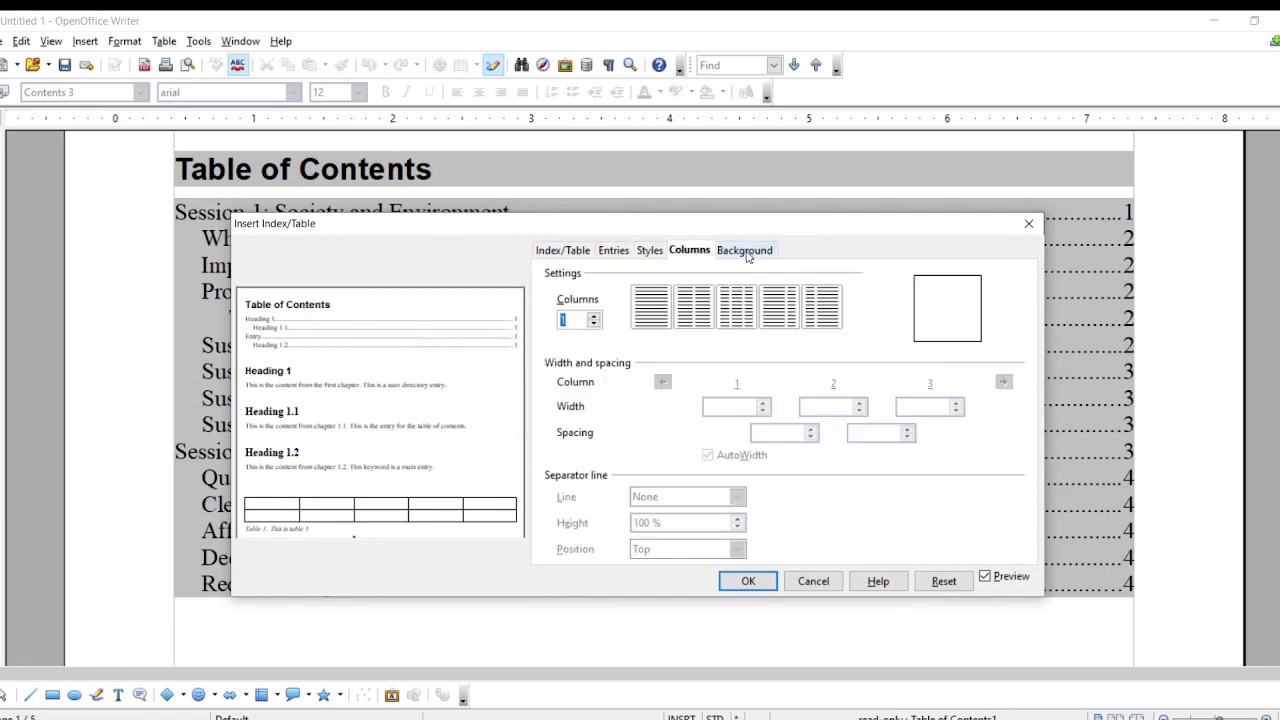
pyautogui.click(747, 253)
pyautogui.click(606, 253)
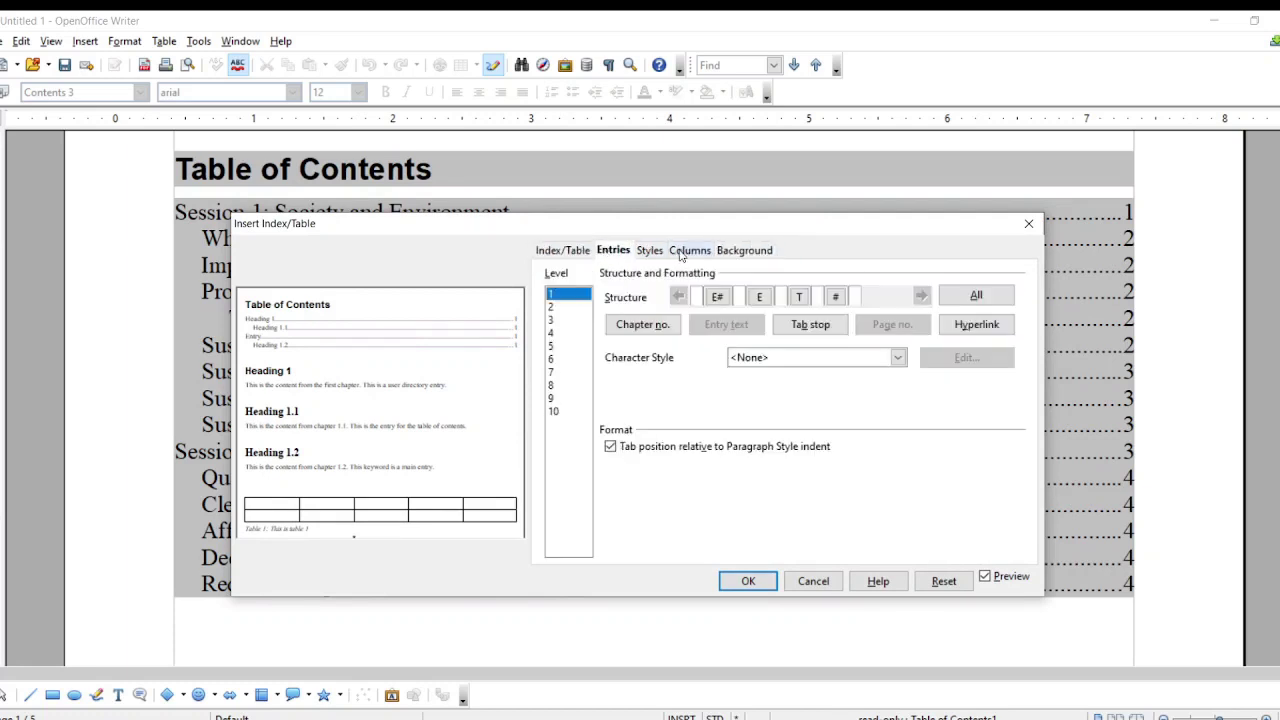
# Step: Replace the table of contents title with "GREEN SKILLS INDEX"
pyautogui.click(567, 255)
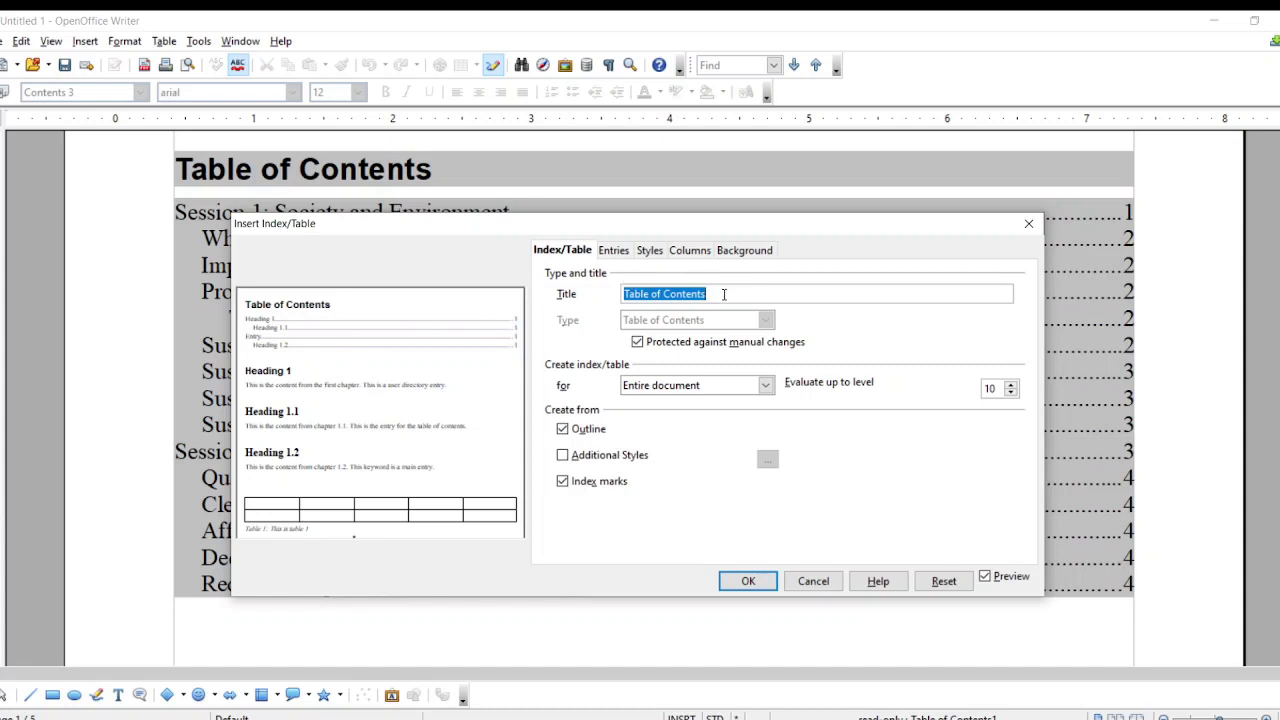
pyautogui.press('BackSpace')
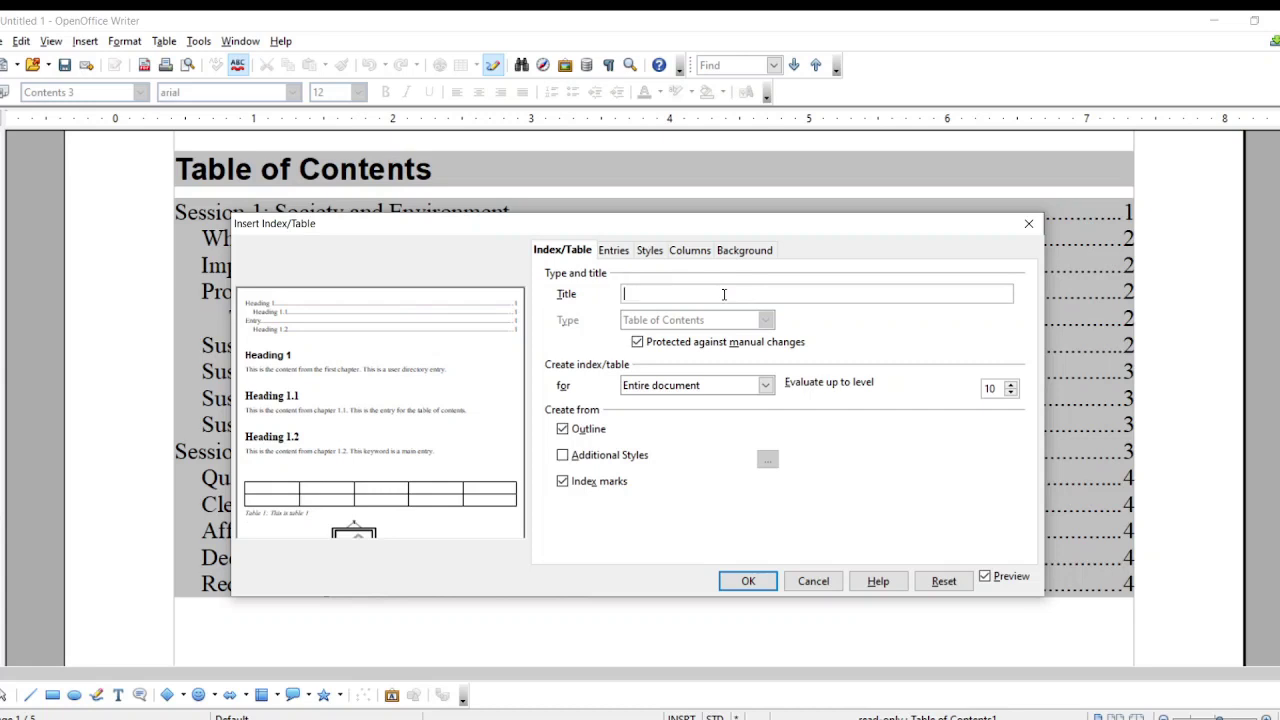
pyautogui.write('GREE')
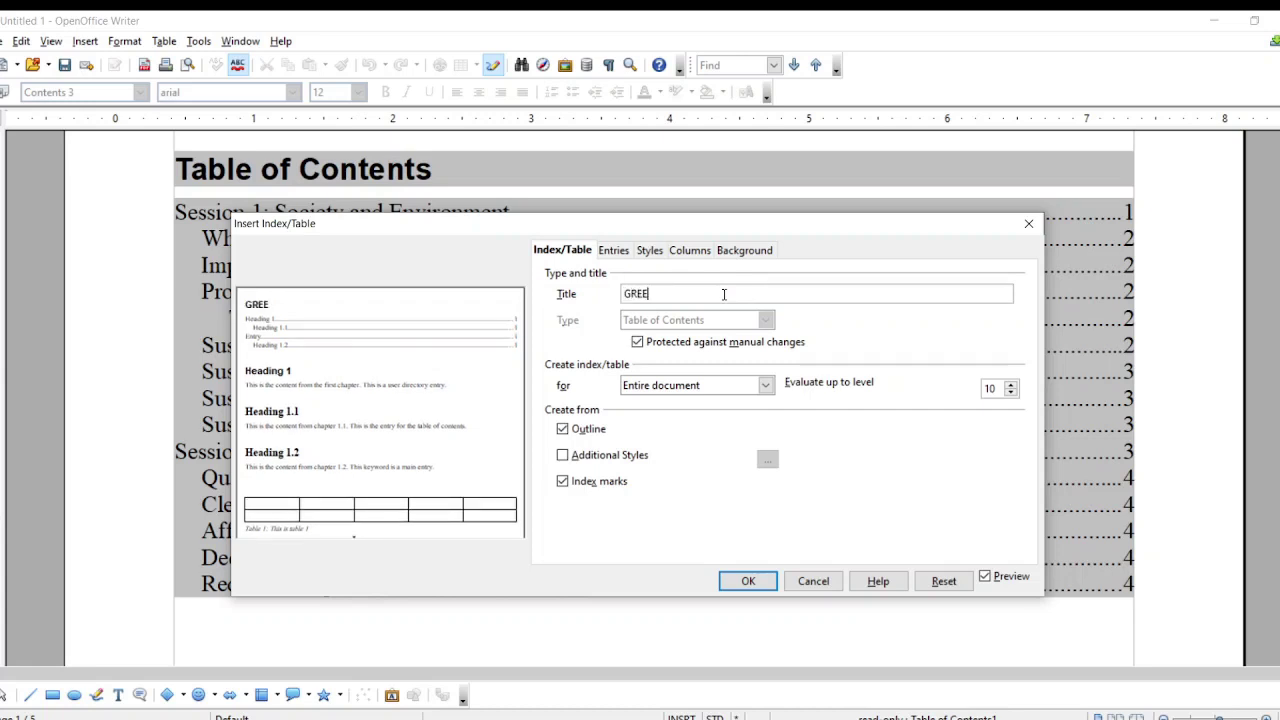
pyautogui.write('N SKILLS INDEX')
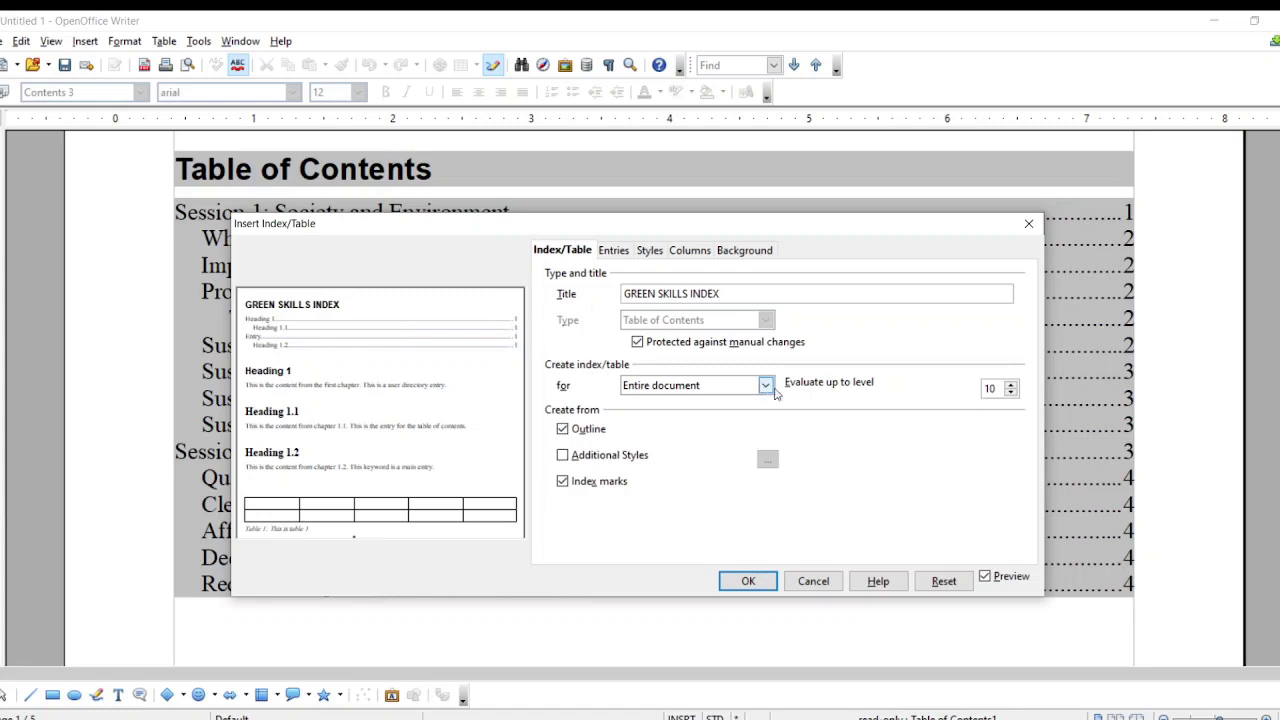
# Step: Try the Chapter scope for creating the index, and set it back to Entire document
pyautogui.click(765, 385)
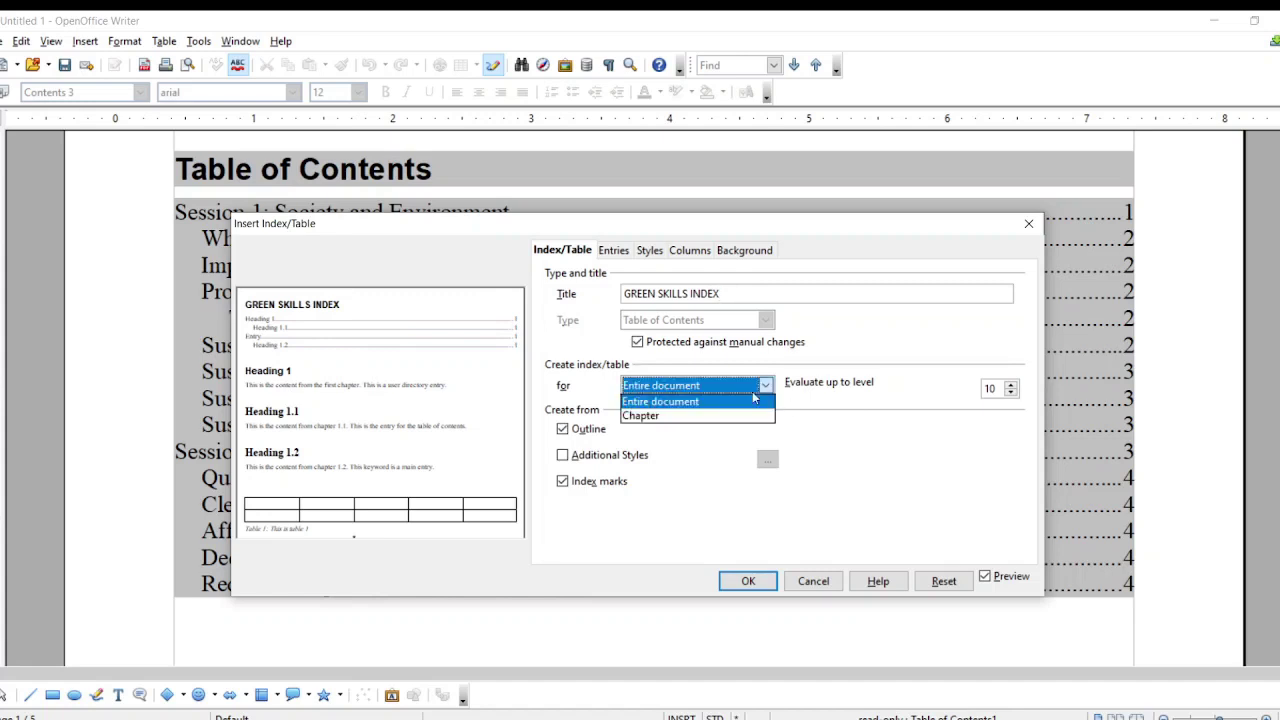
pyautogui.click(652, 415)
pyautogui.click(665, 390)
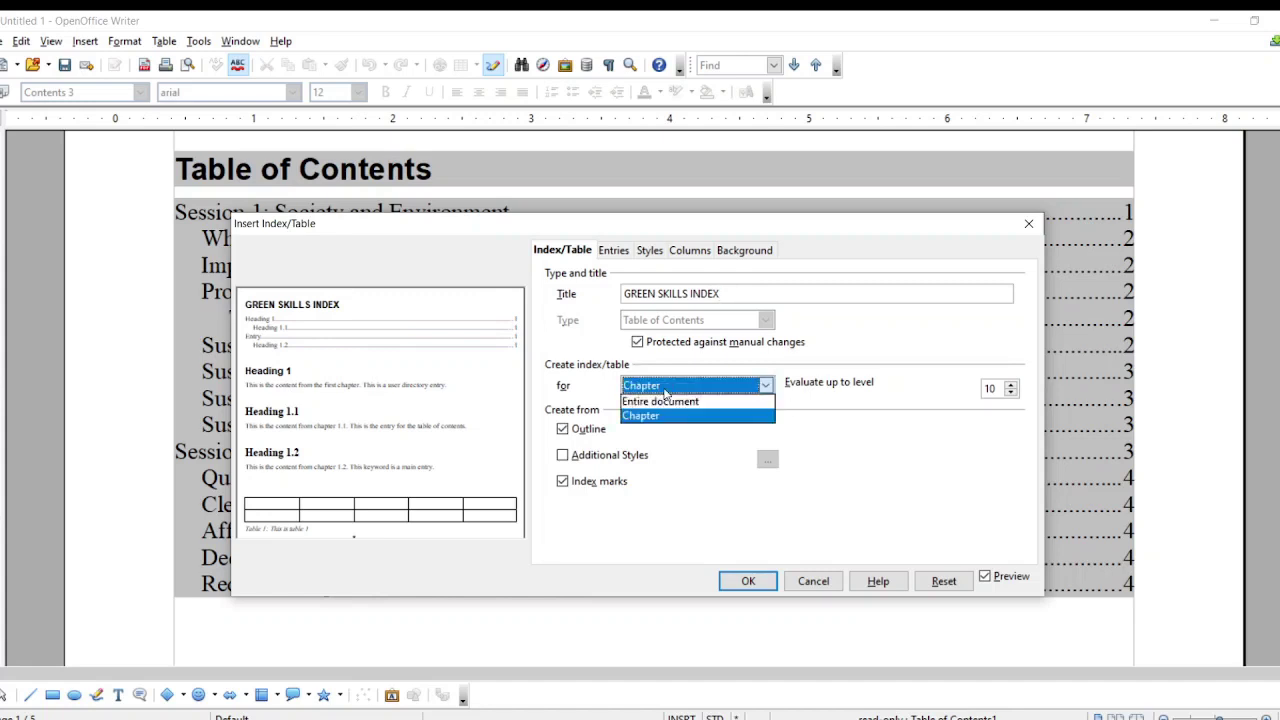
pyautogui.click(666, 401)
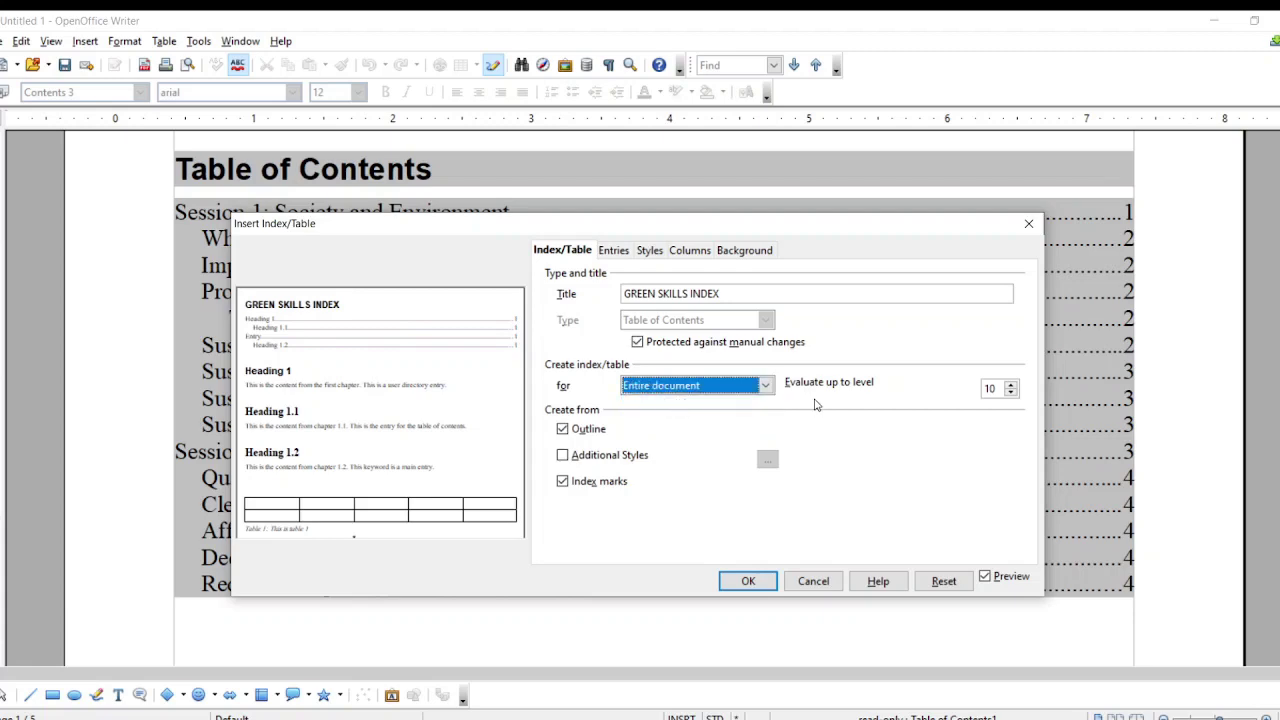
# Step: Apply the edited index settings and select the title line above the table of contents entries
pyautogui.click(747, 581)
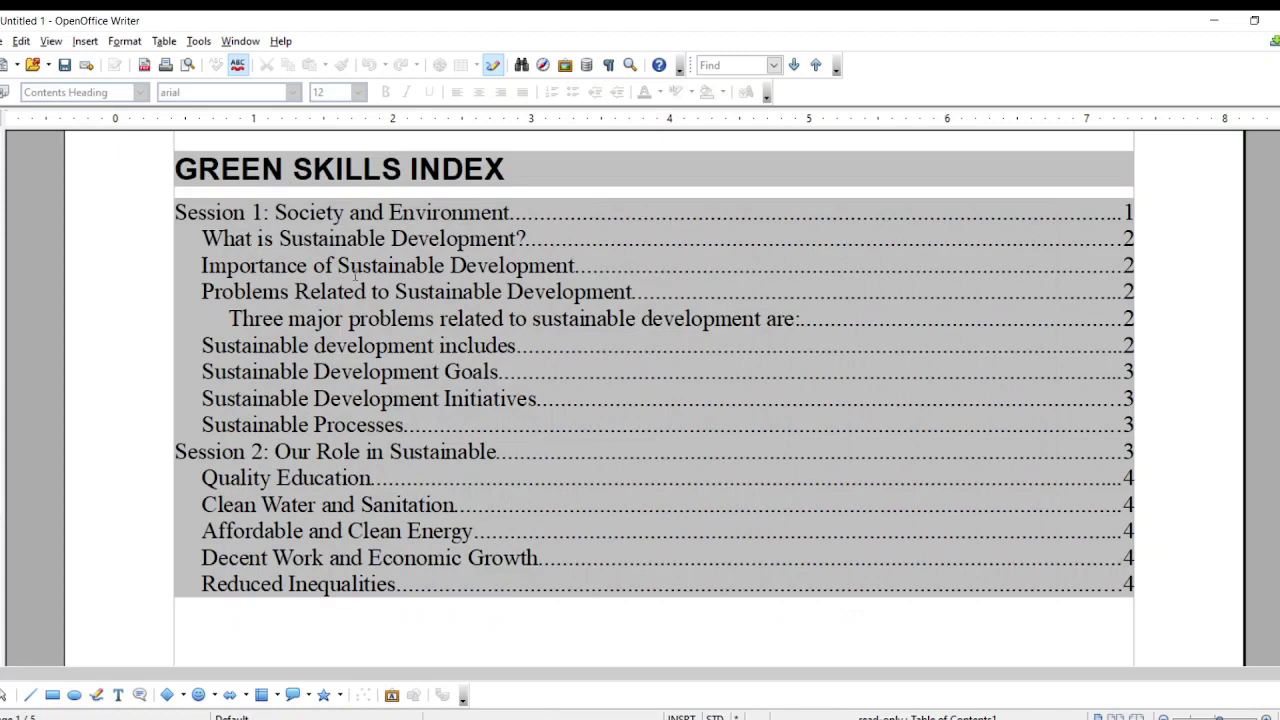
pyautogui.moveTo(179, 171); pyautogui.dragTo(617, 151)
# Step: Open the table of contents for editing and try the Contents 1 paragraph style for its Title level
pyautogui.rightClick(537, 240)
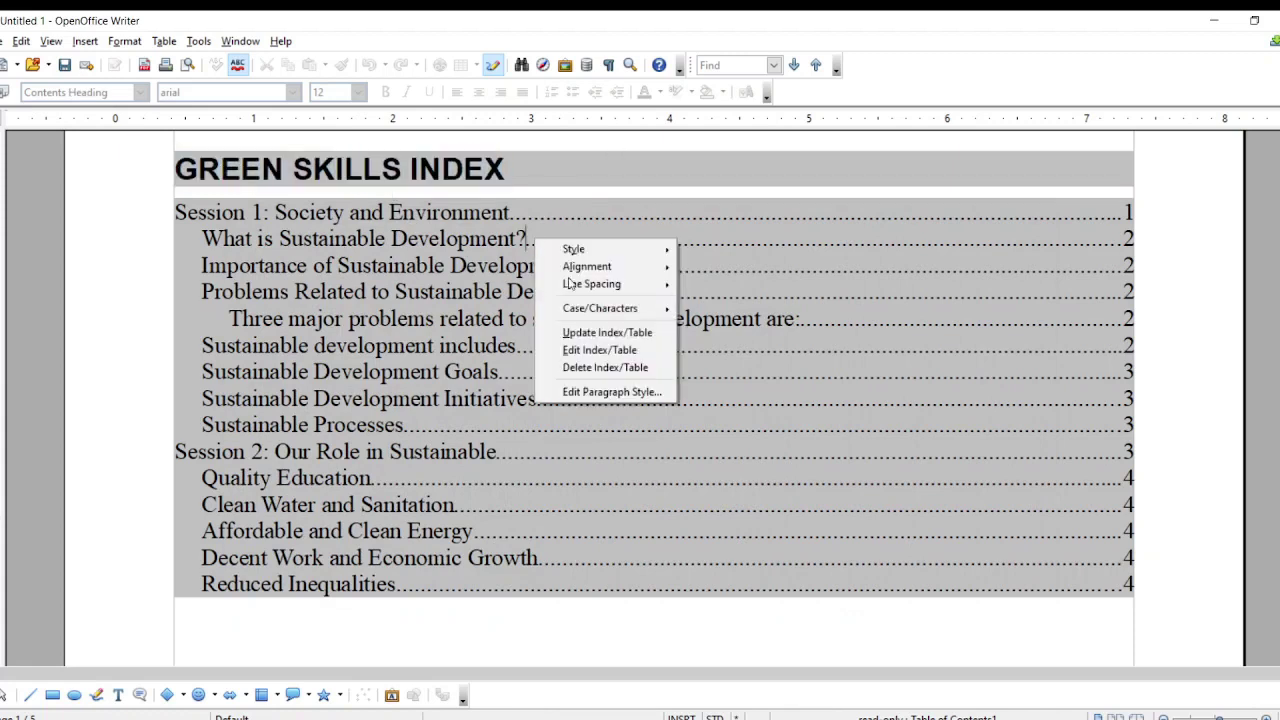
pyautogui.click(601, 352)
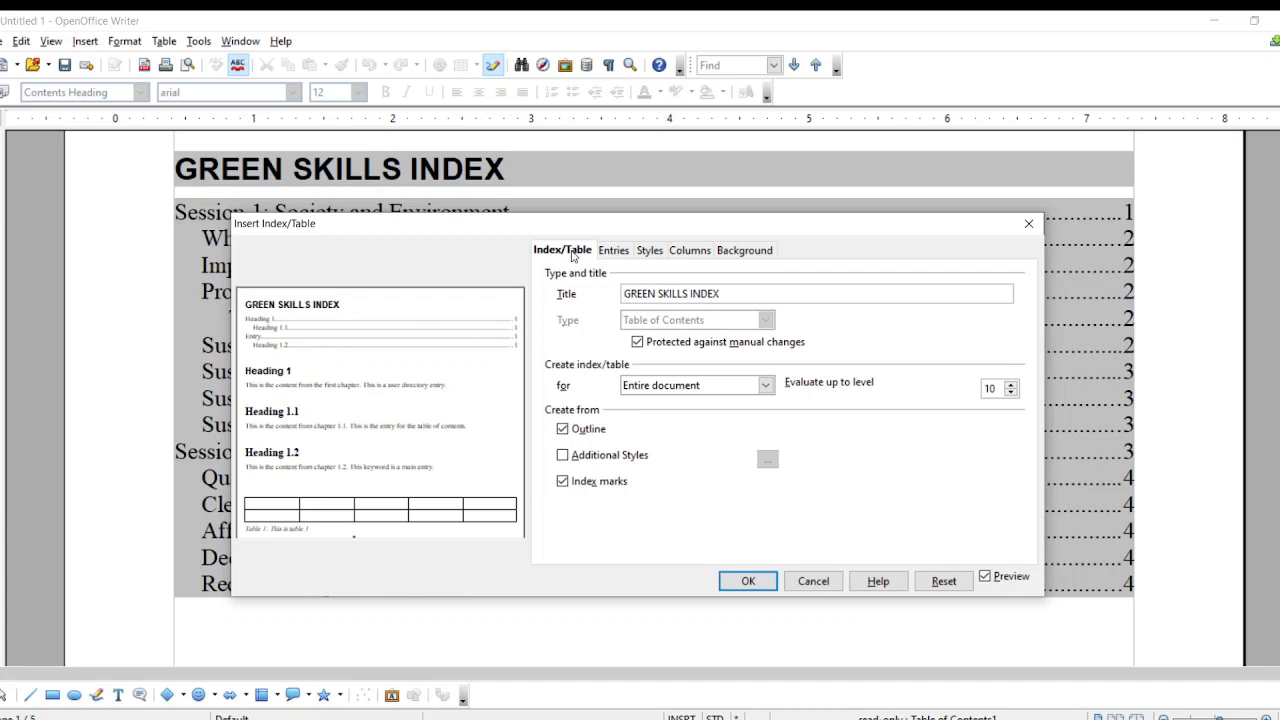
pyautogui.click(628, 257)
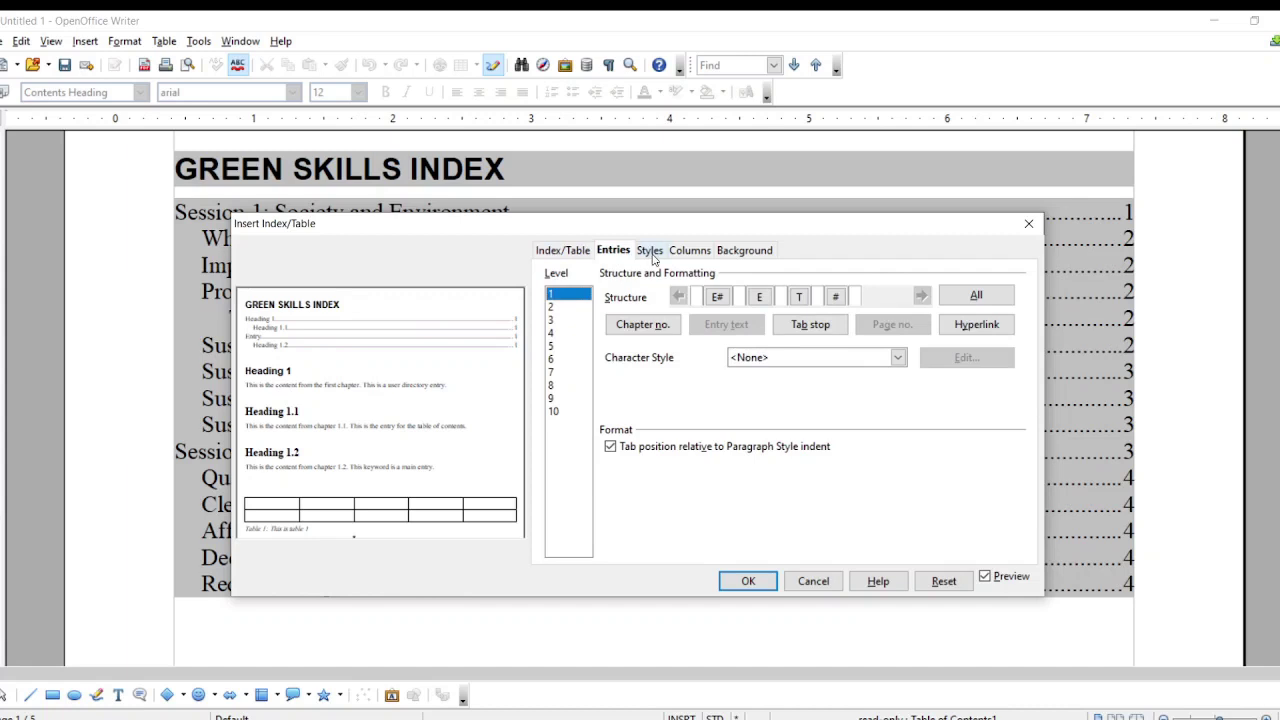
pyautogui.click(651, 254)
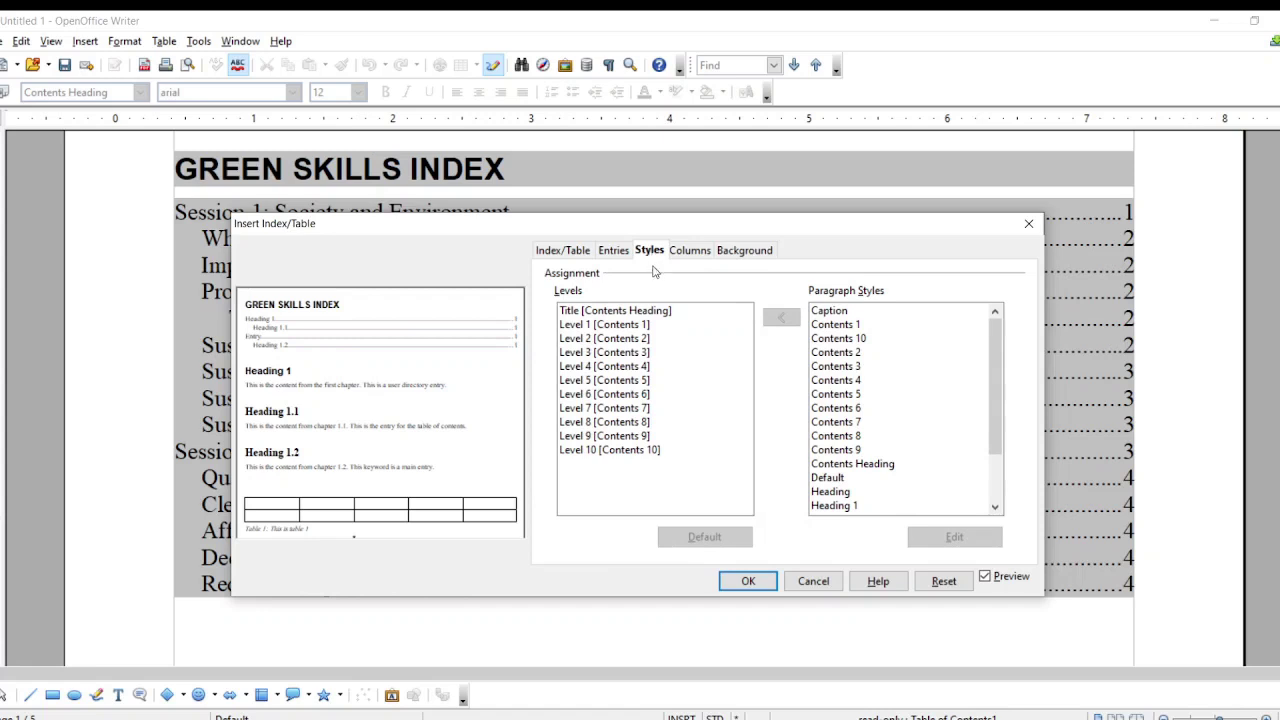
pyautogui.click(622, 328)
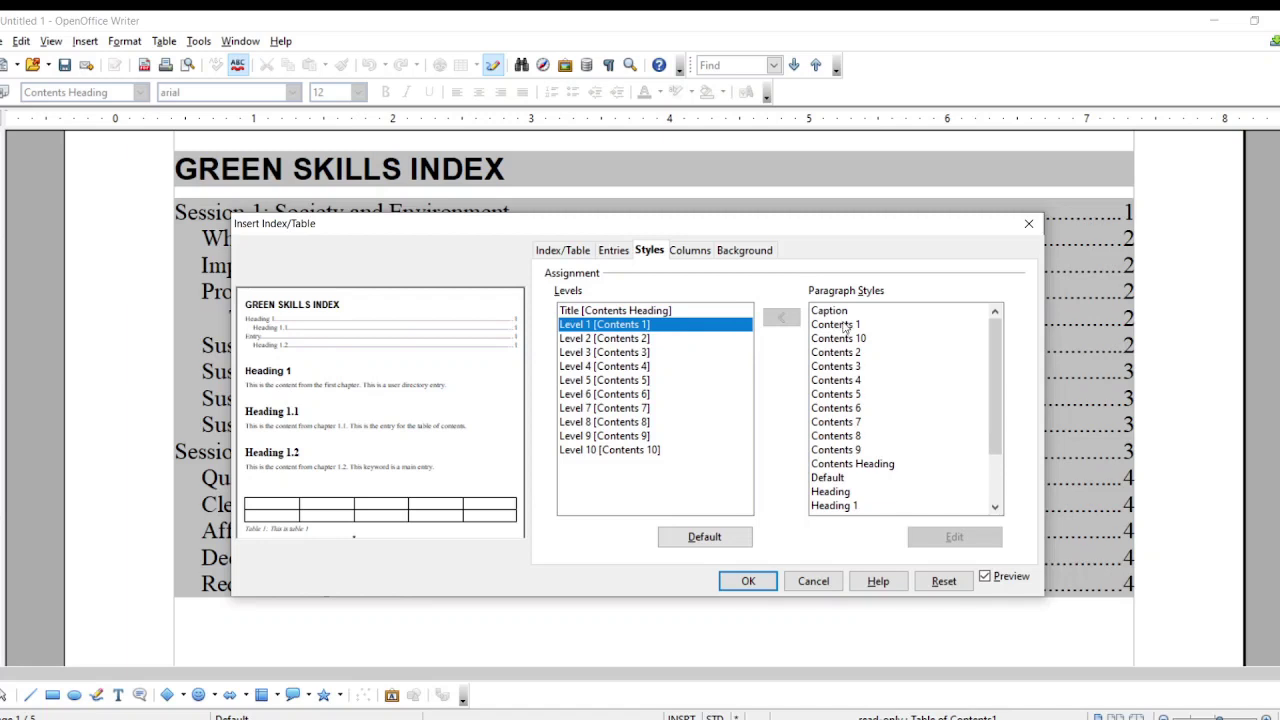
pyautogui.click(640, 311)
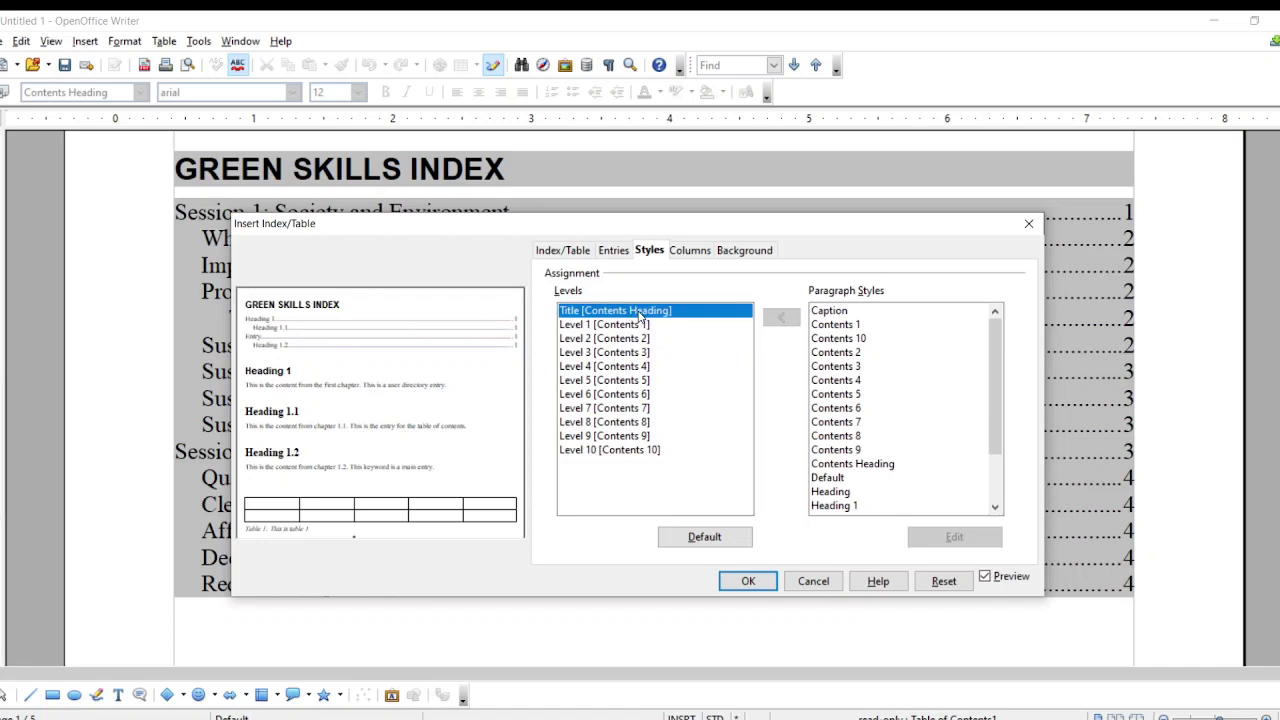
pyautogui.click(860, 326)
pyautogui.click(780, 318)
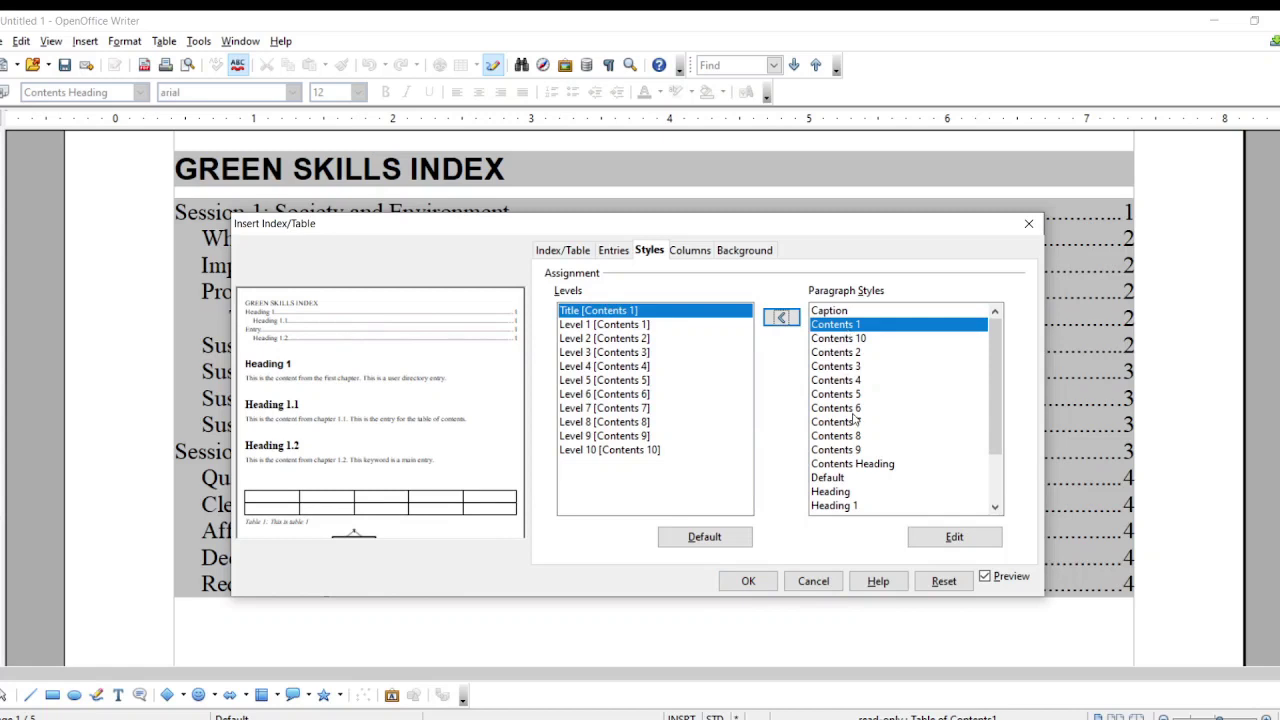
# Step: Assign the Heading 1 paragraph style to the index's Title level, apply it, and select the title text
pyautogui.scroll(-2, 855, 420)
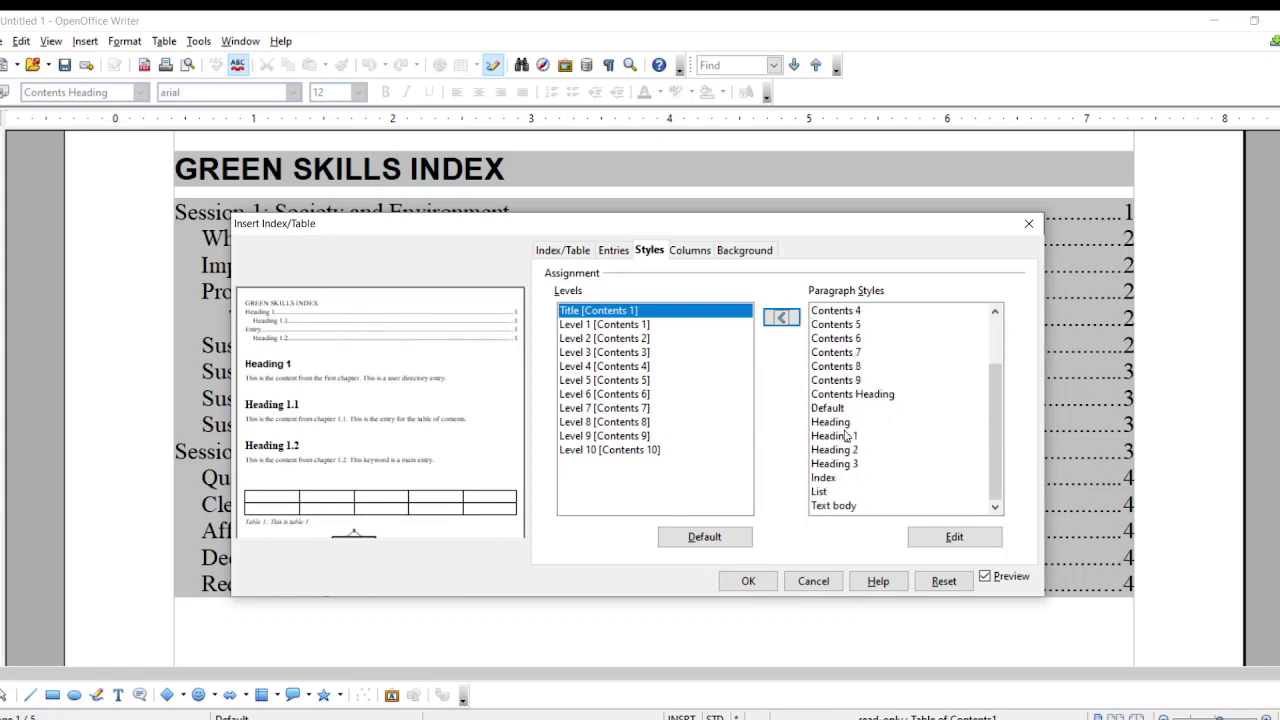
pyautogui.click(845, 437)
pyautogui.click(780, 318)
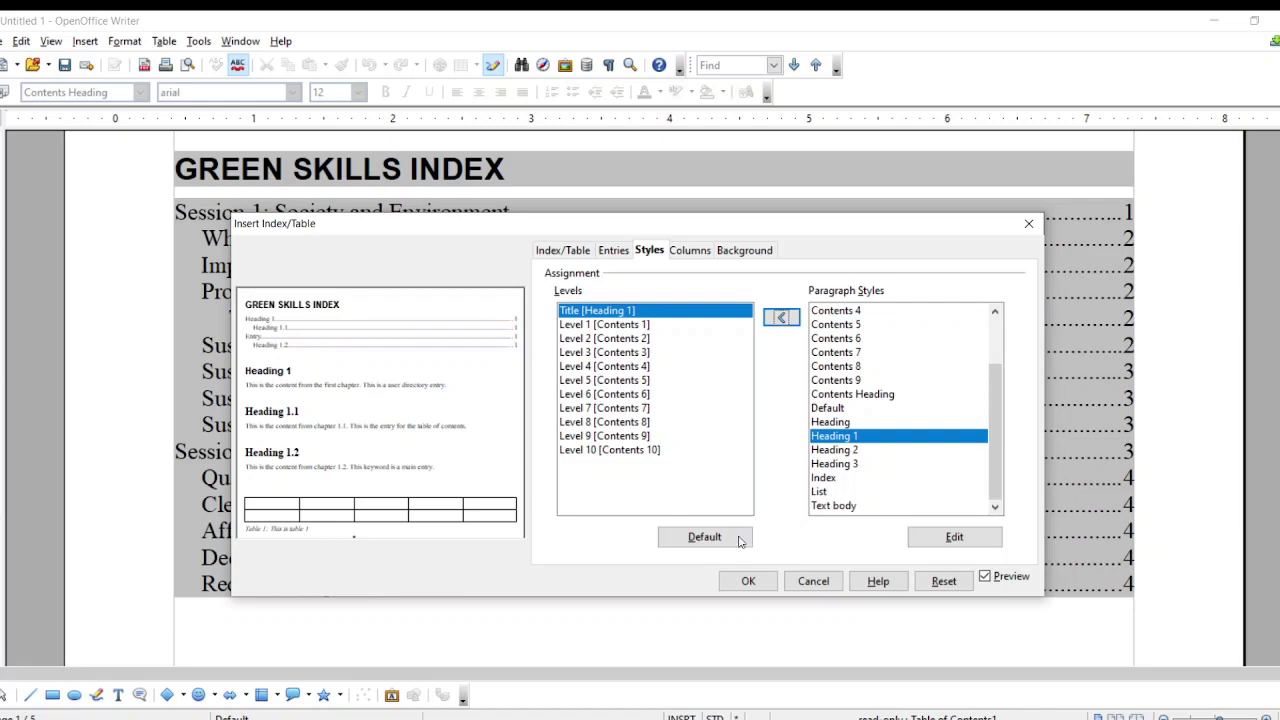
pyautogui.click(748, 581)
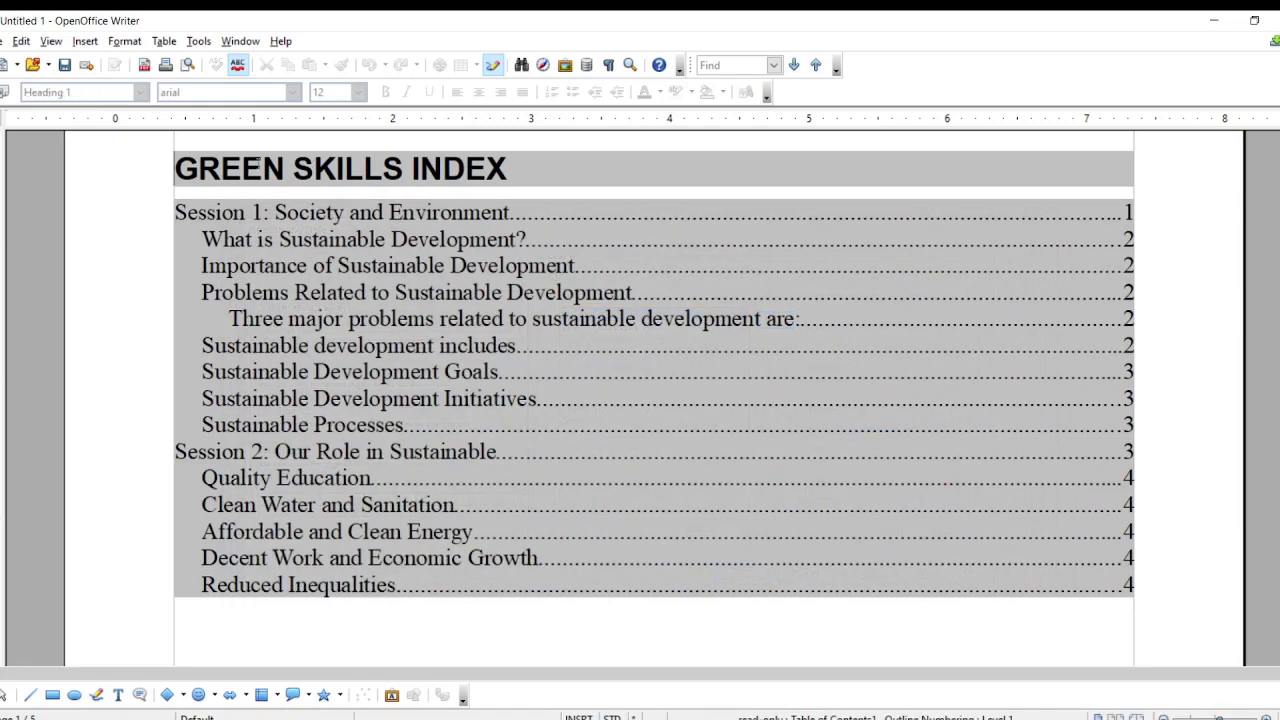
pyautogui.moveTo(198, 168); pyautogui.dragTo(547, 165)
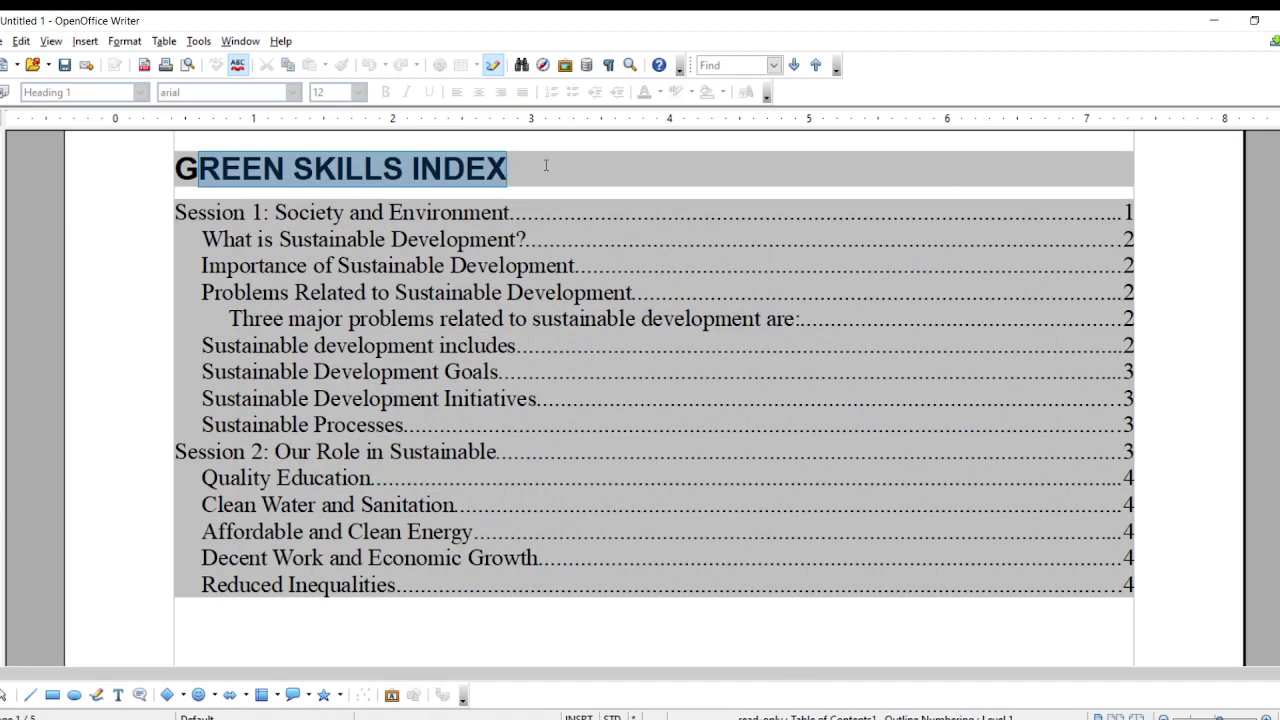
# Step: Reopen the index settings, try four columns, and apply a two-column layout to the table of contents
pyautogui.rightClick(556, 241)
pyautogui.click(615, 346)
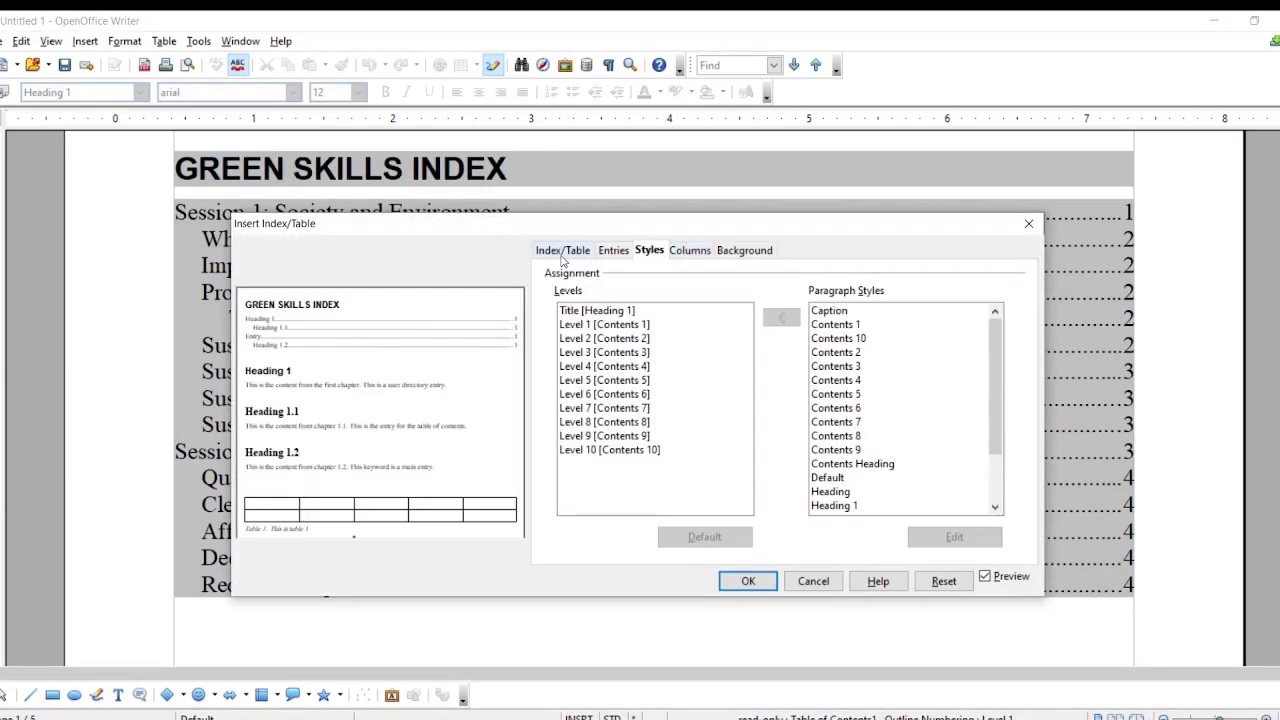
pyautogui.click(565, 258)
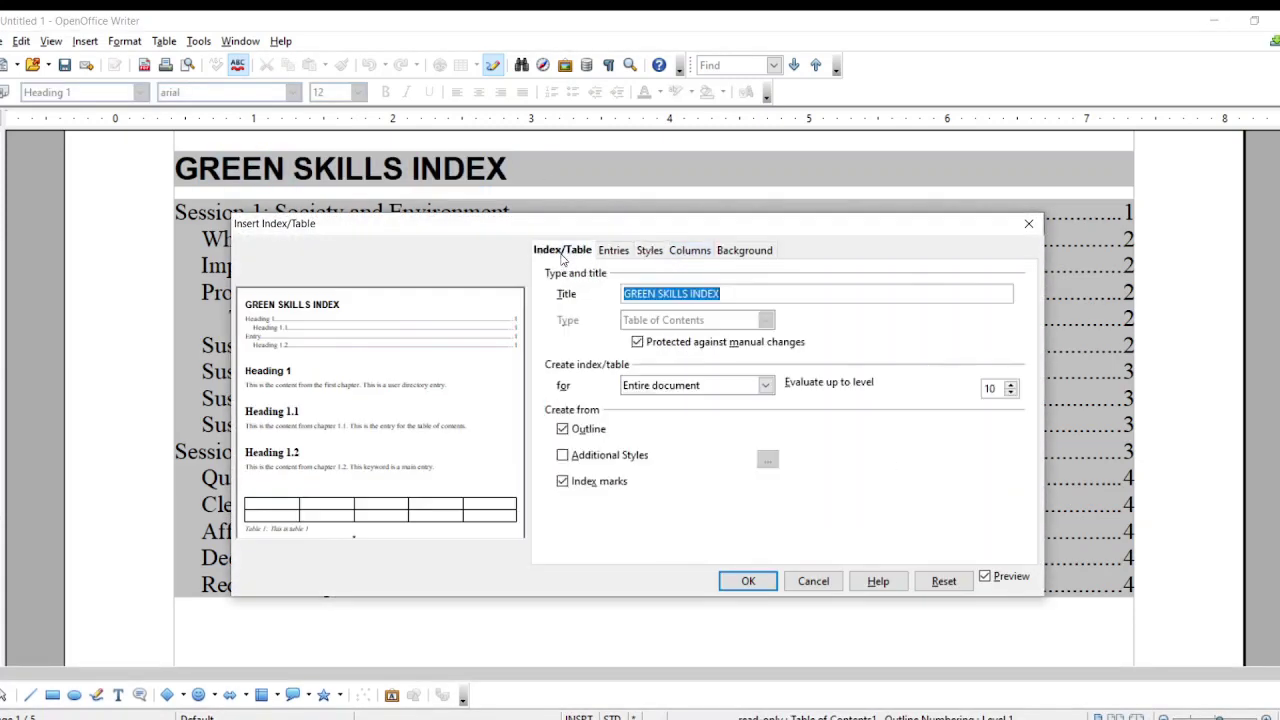
pyautogui.click(655, 256)
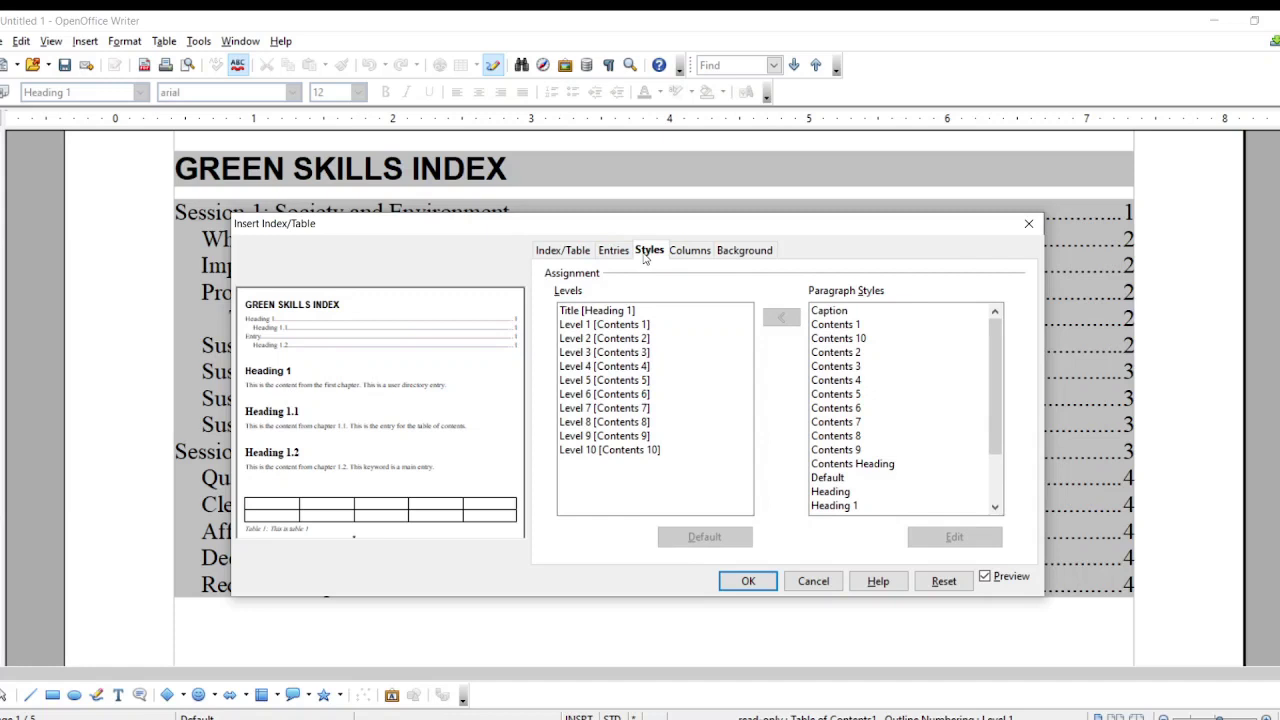
pyautogui.click(676, 256)
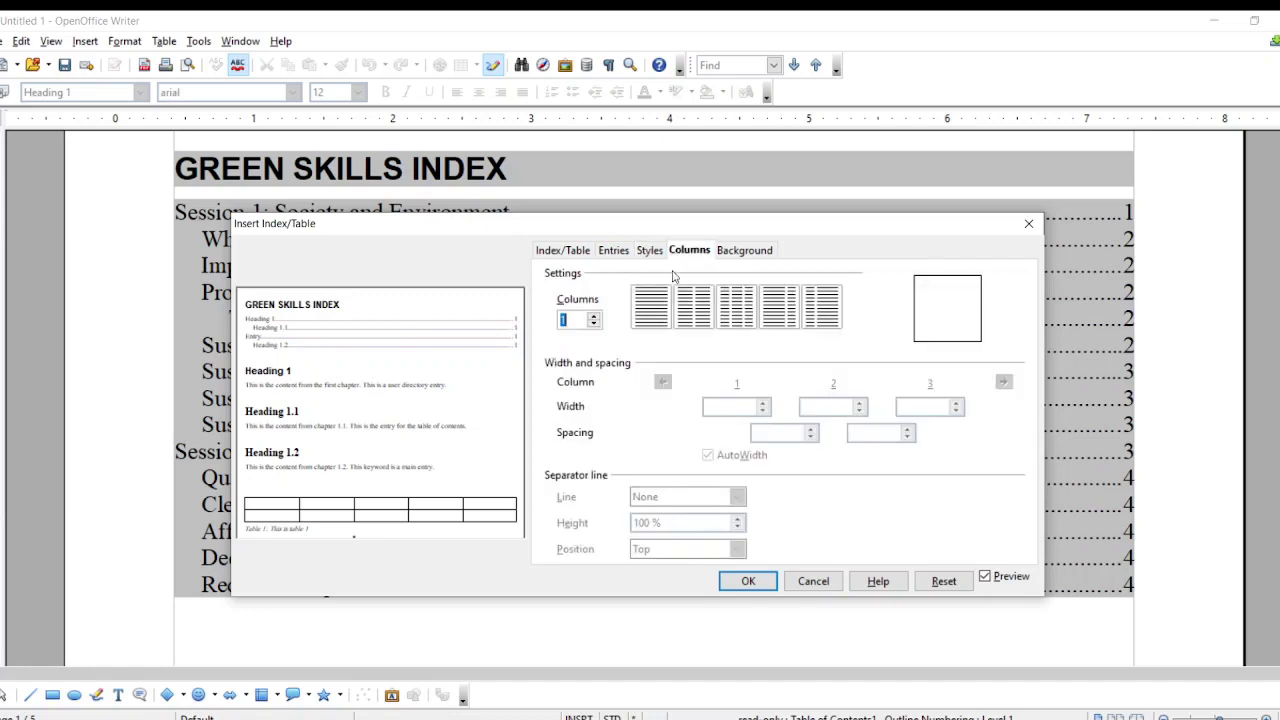
pyautogui.click(594, 316)
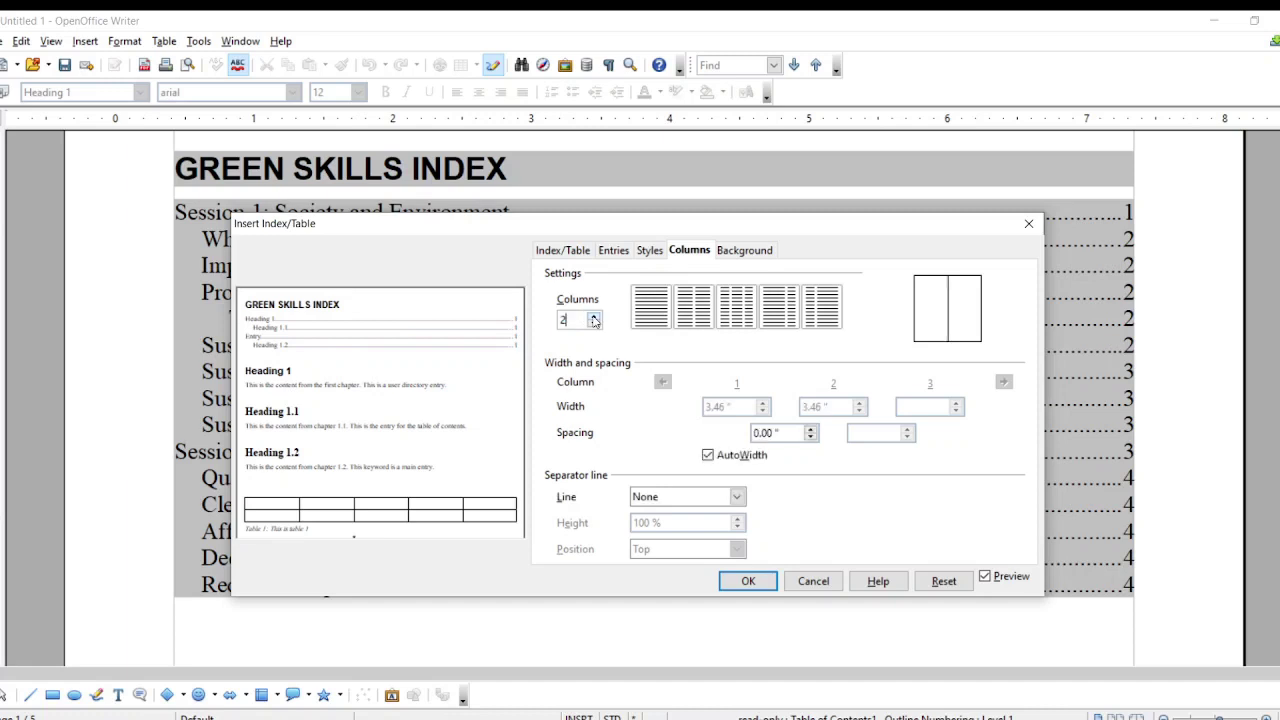
pyautogui.click(594, 316)
pyautogui.click(594, 316)
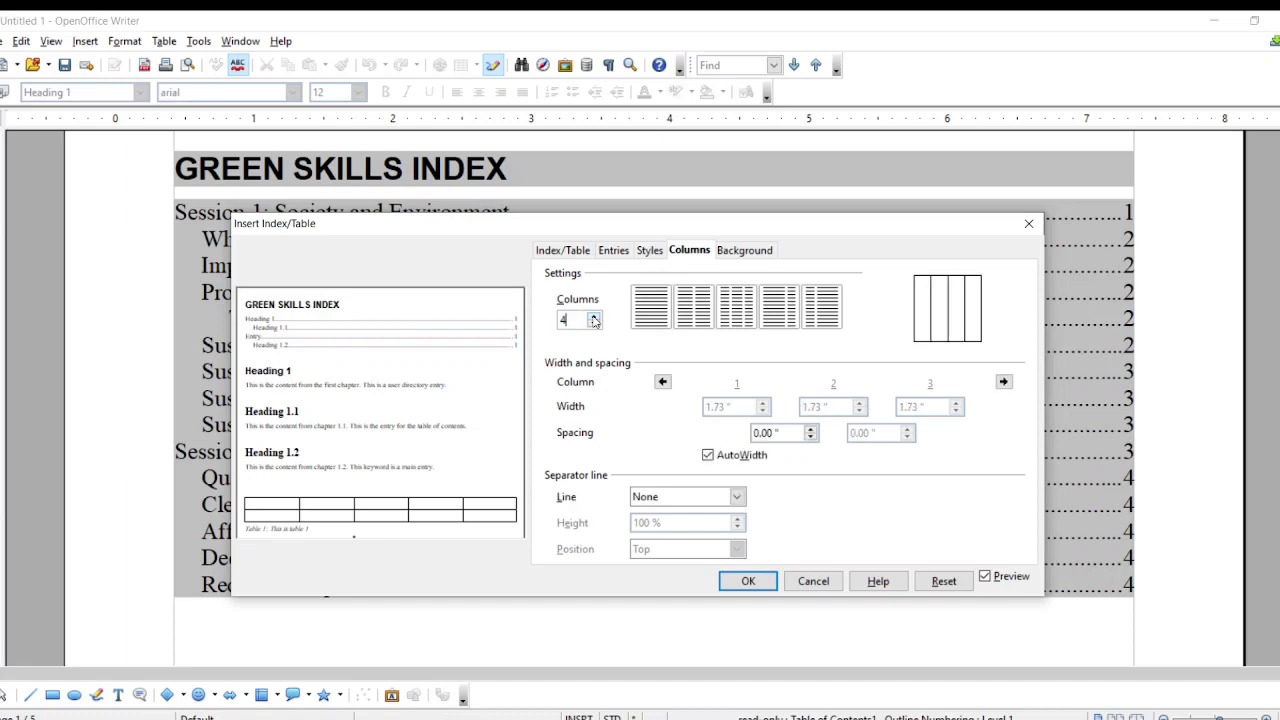
pyautogui.click(594, 324)
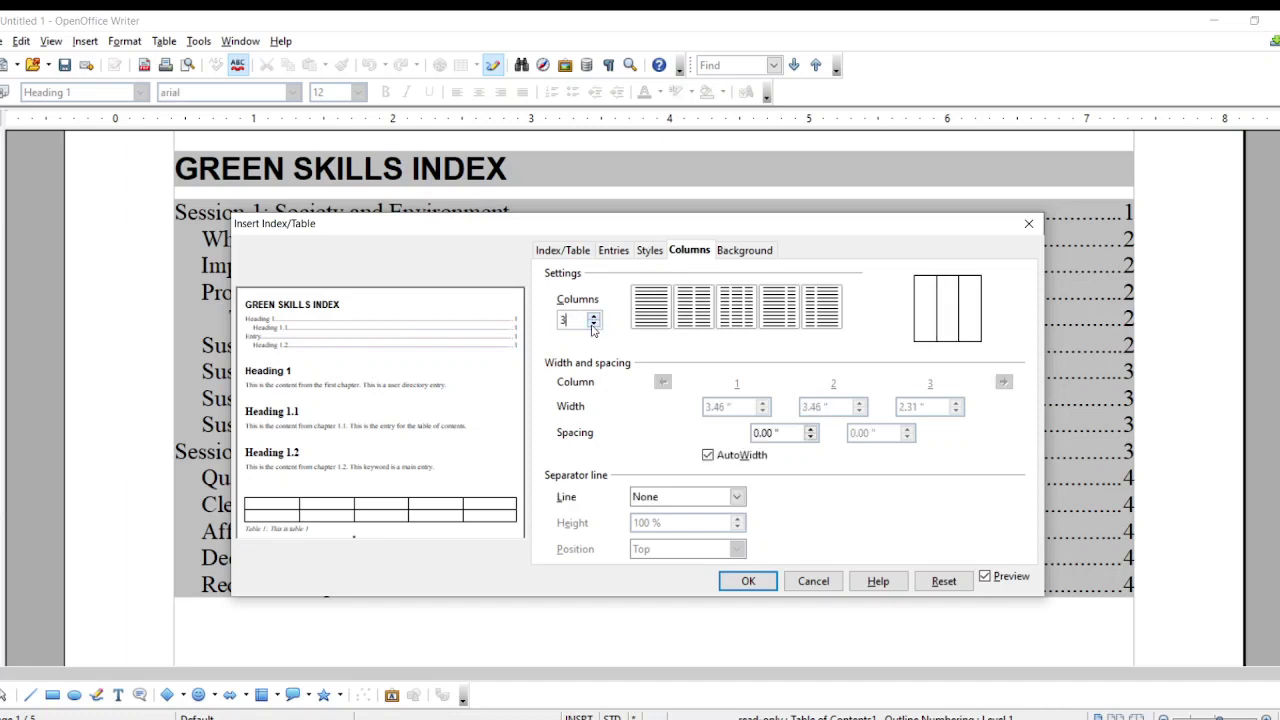
pyautogui.click(594, 324)
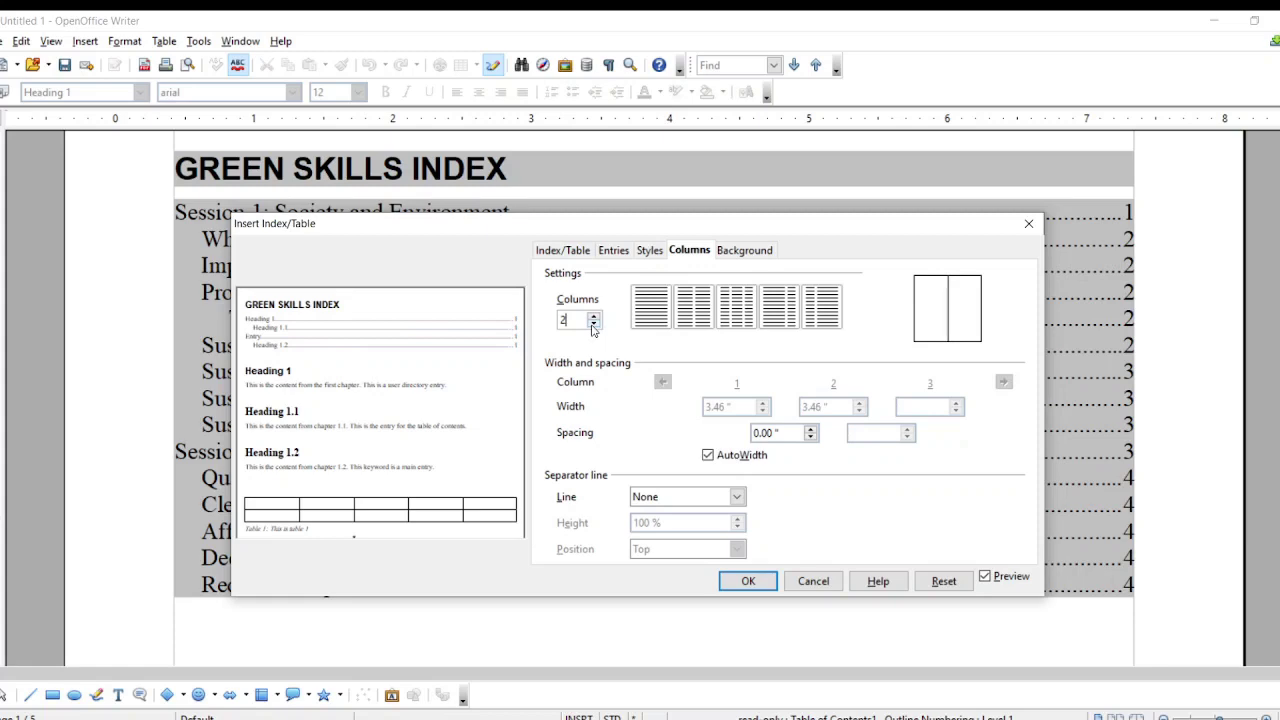
pyautogui.click(746, 581)
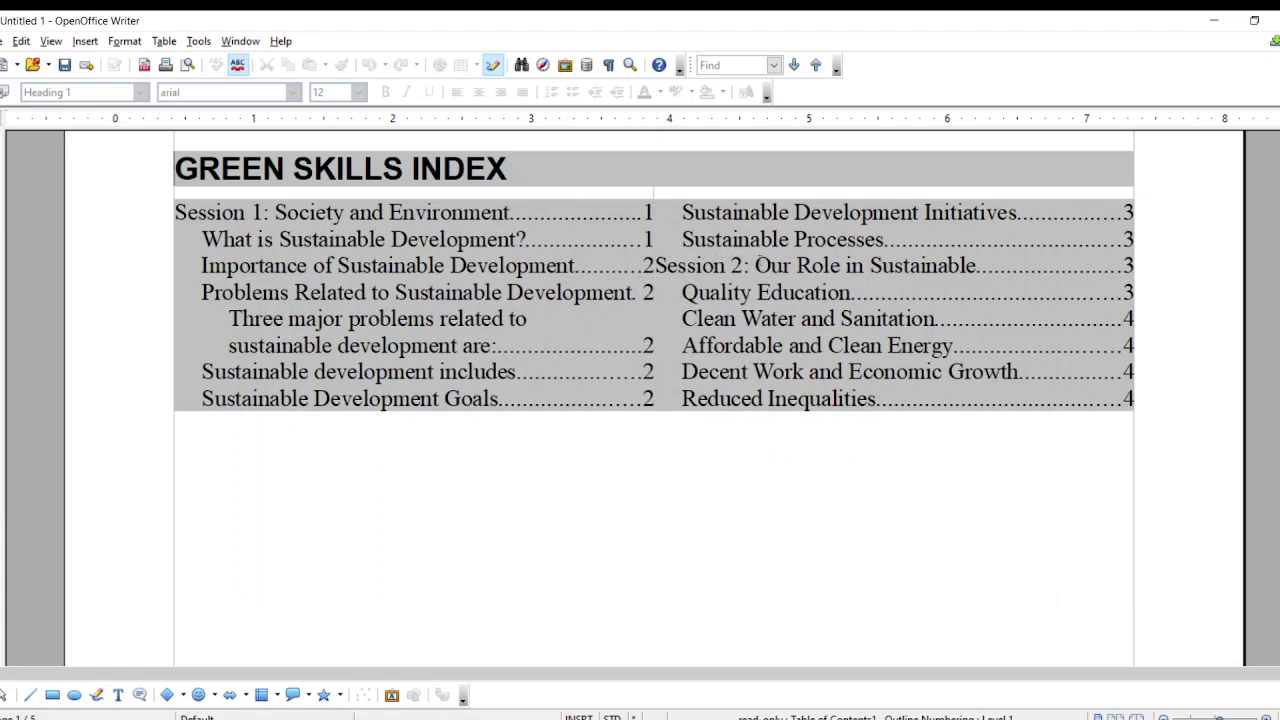
pyautogui.rightClick(773, 266)
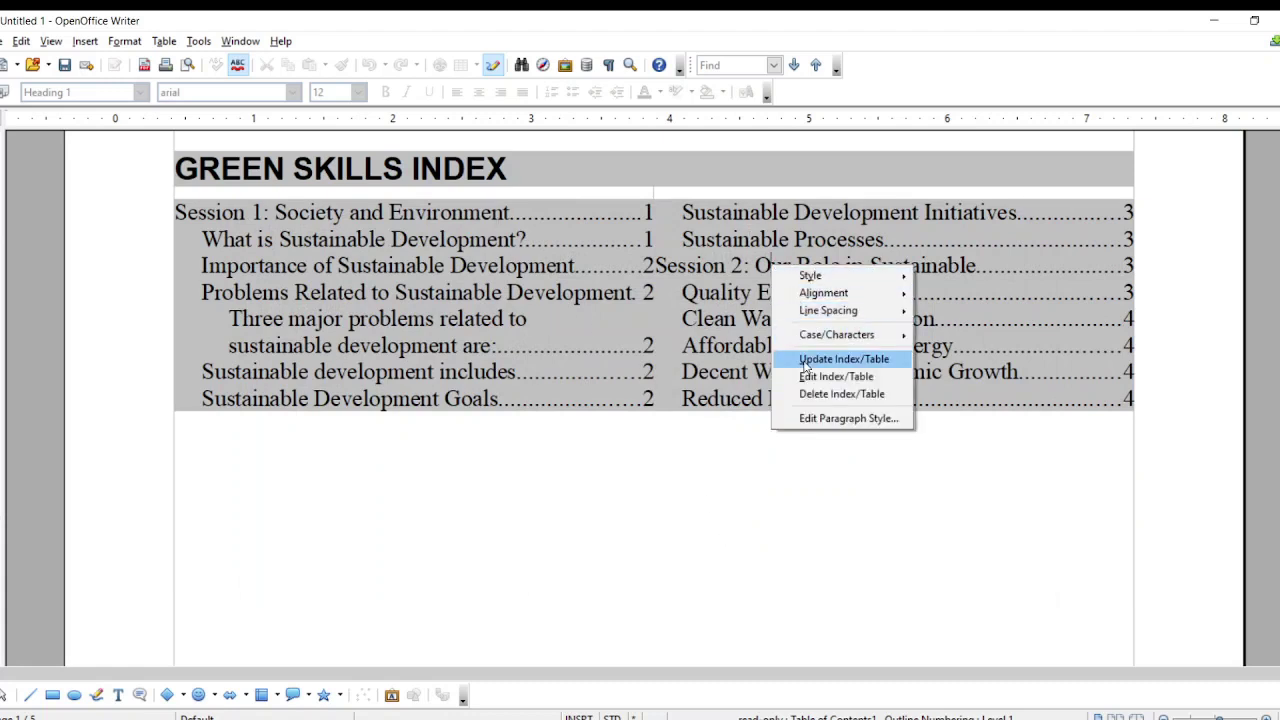
pyautogui.click(801, 374)
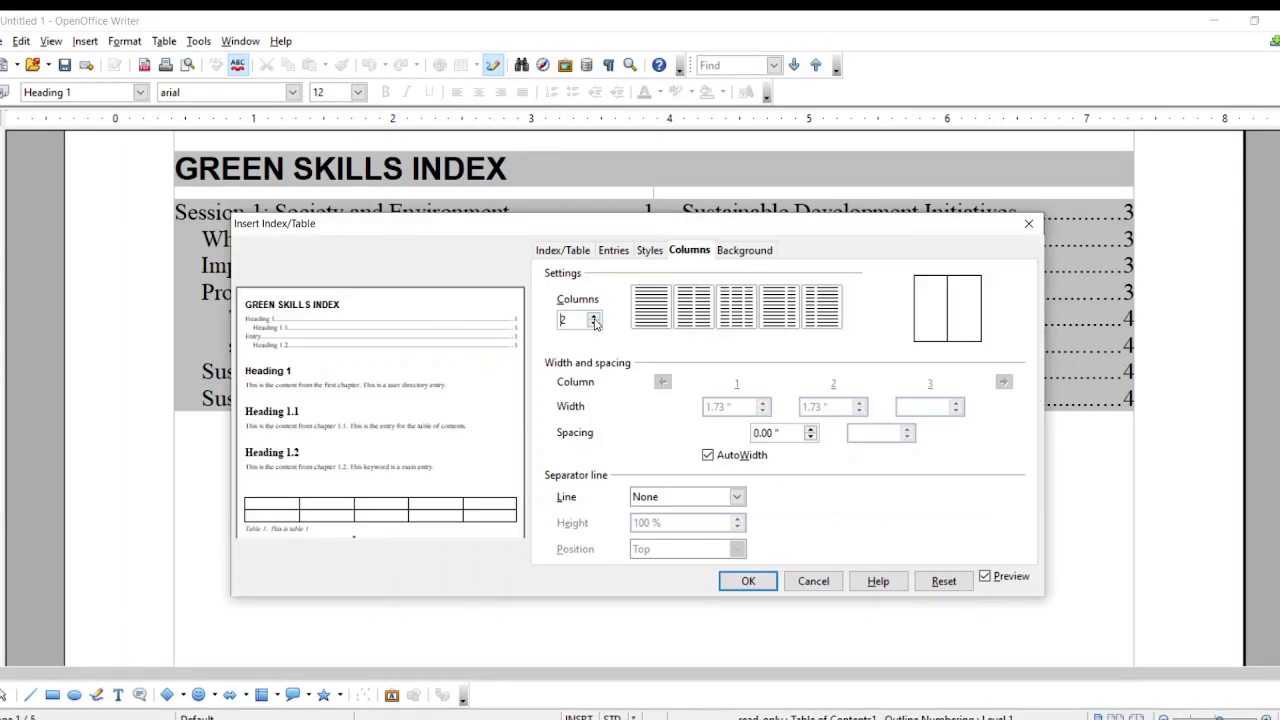
pyautogui.click(594, 323)
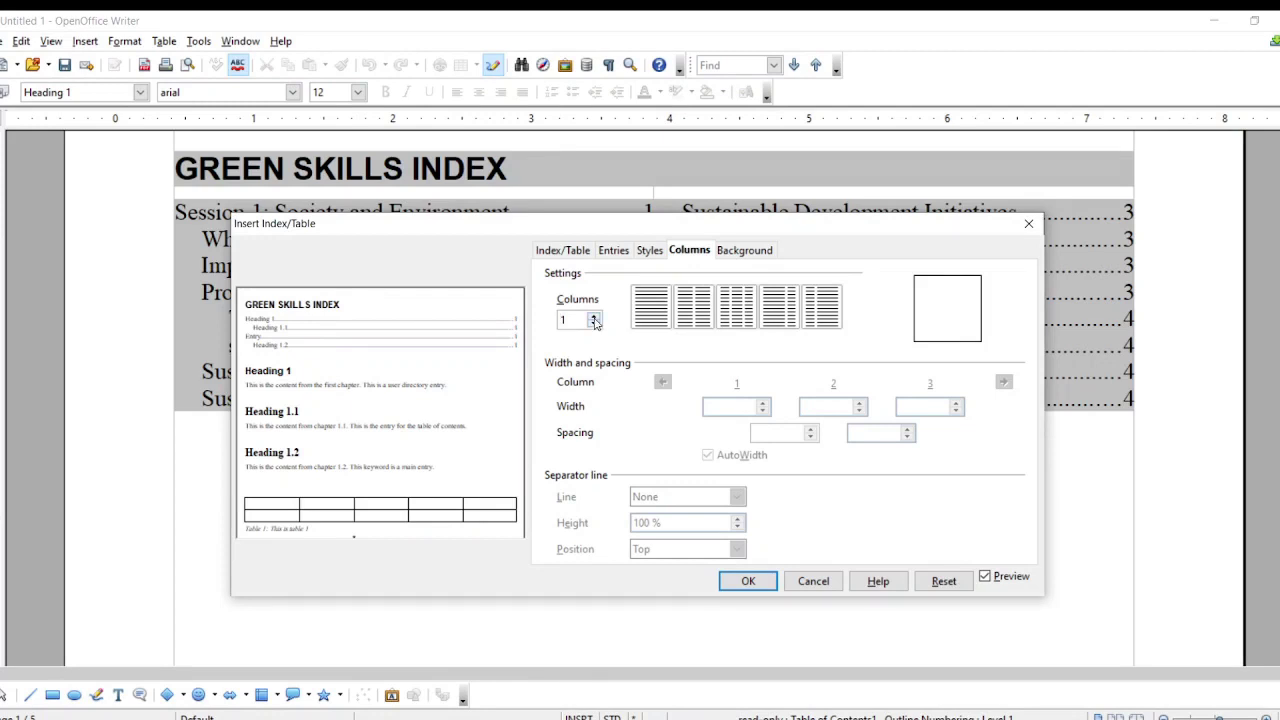
pyautogui.click(814, 581)
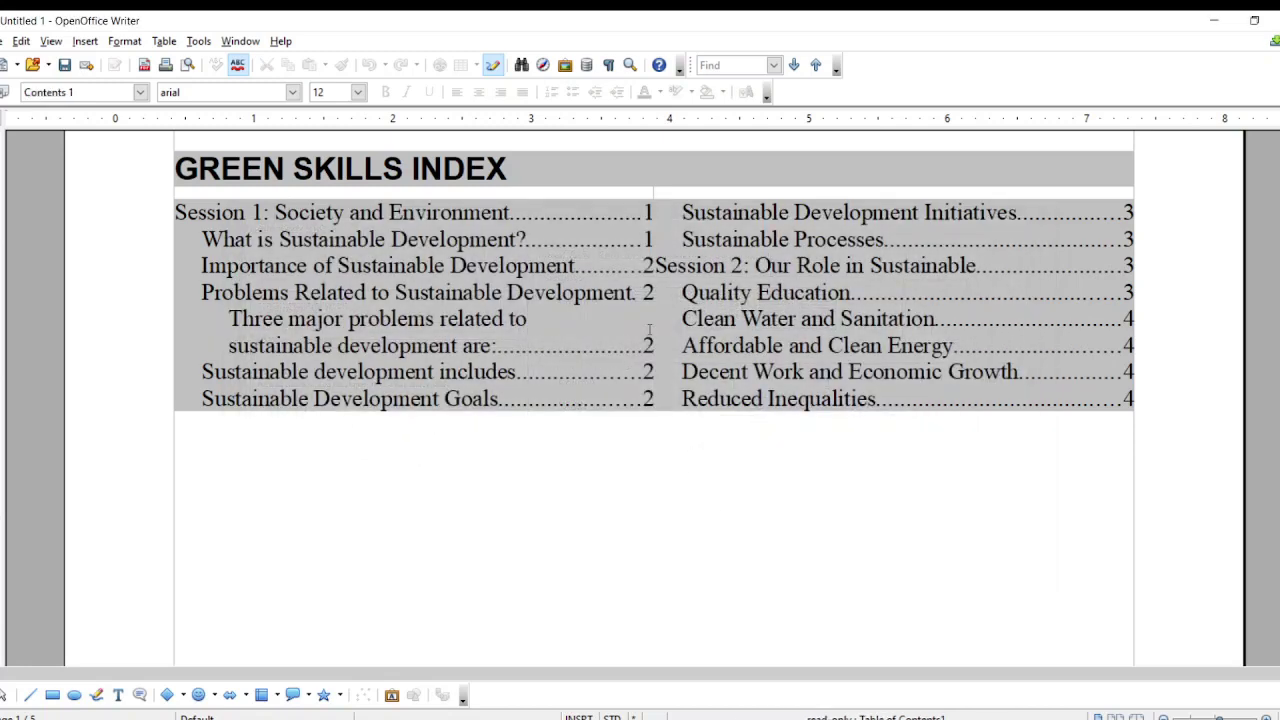
# Step: Set the table of contents back to one column and place the cursor in the Session 2 entry
pyautogui.rightClick(653, 258)
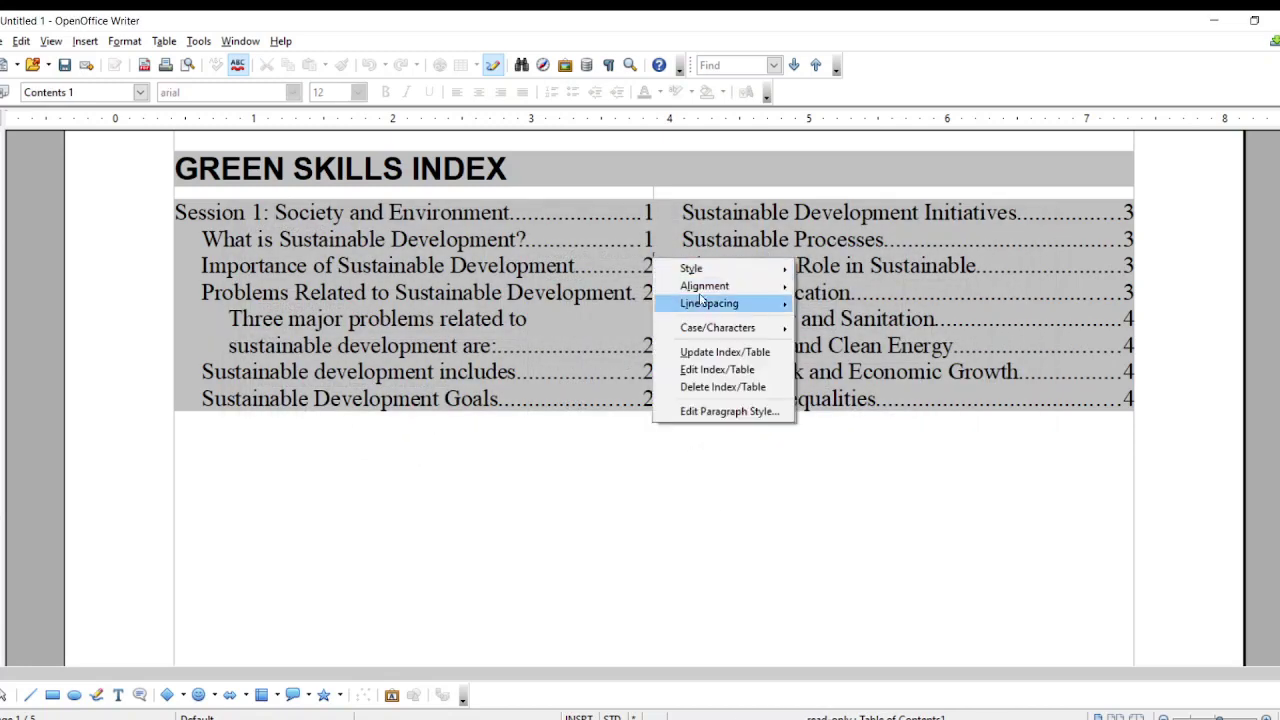
pyautogui.click(705, 372)
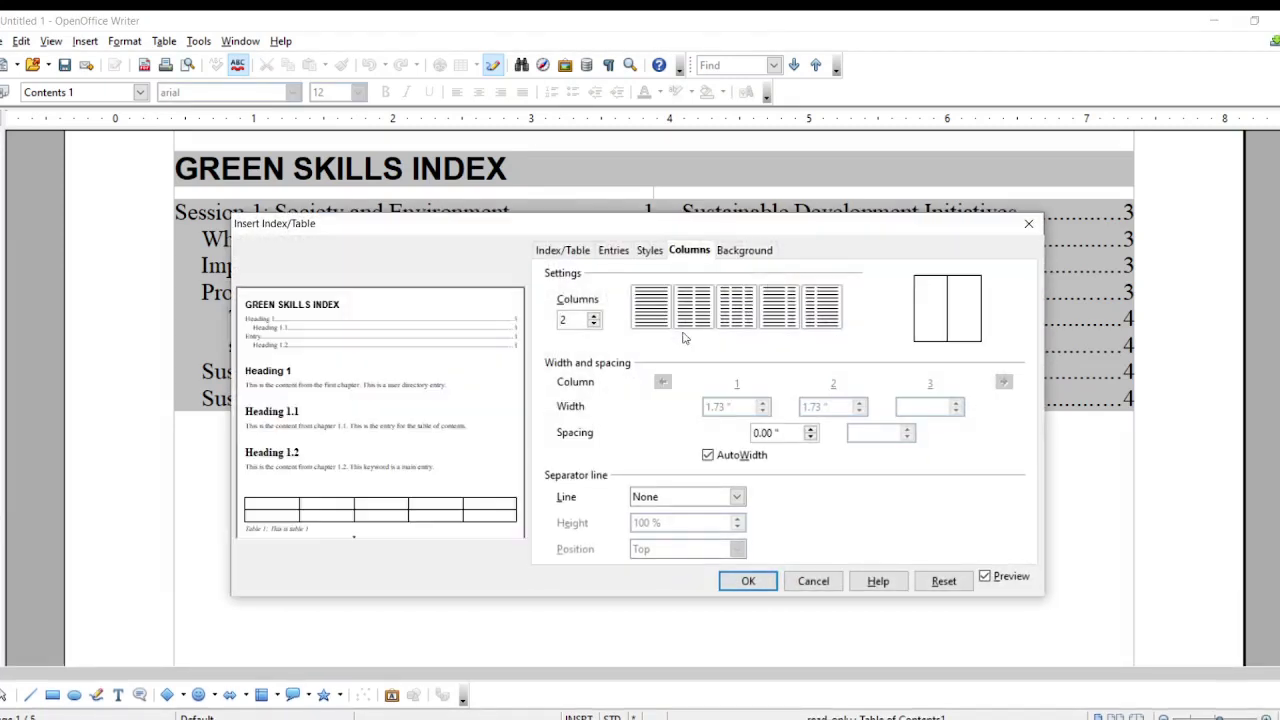
pyautogui.click(593, 324)
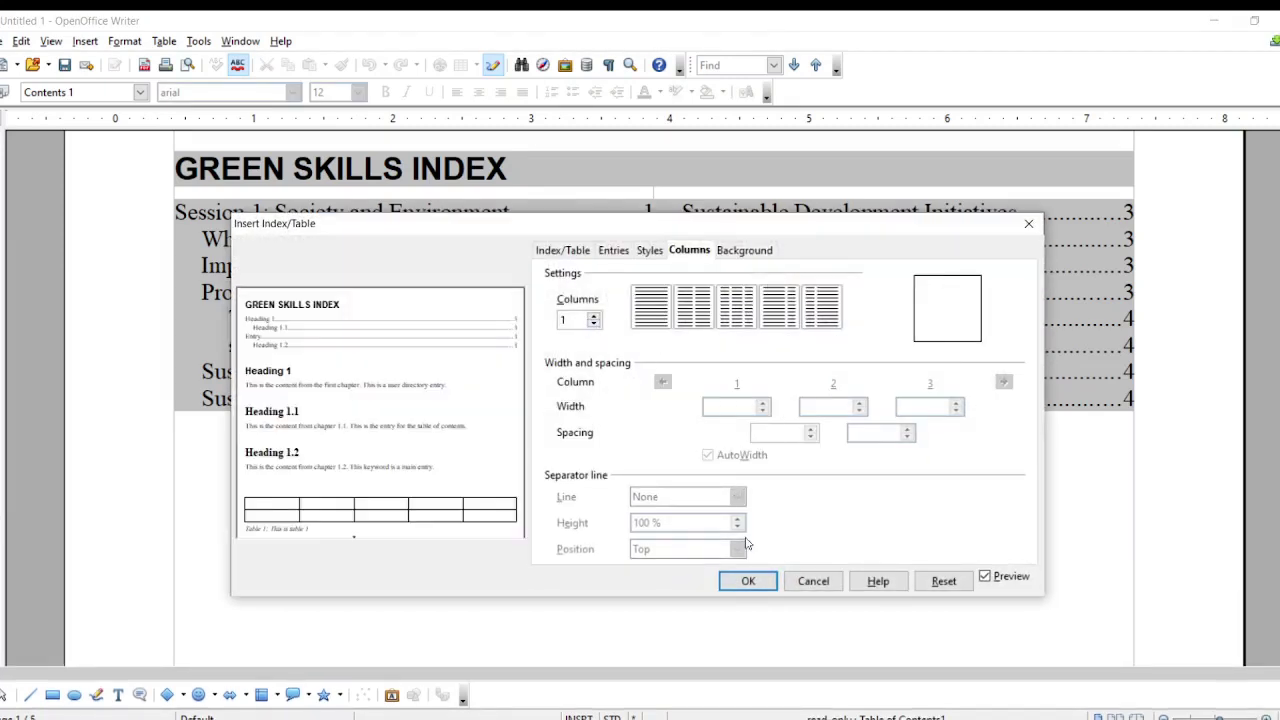
pyautogui.click(748, 581)
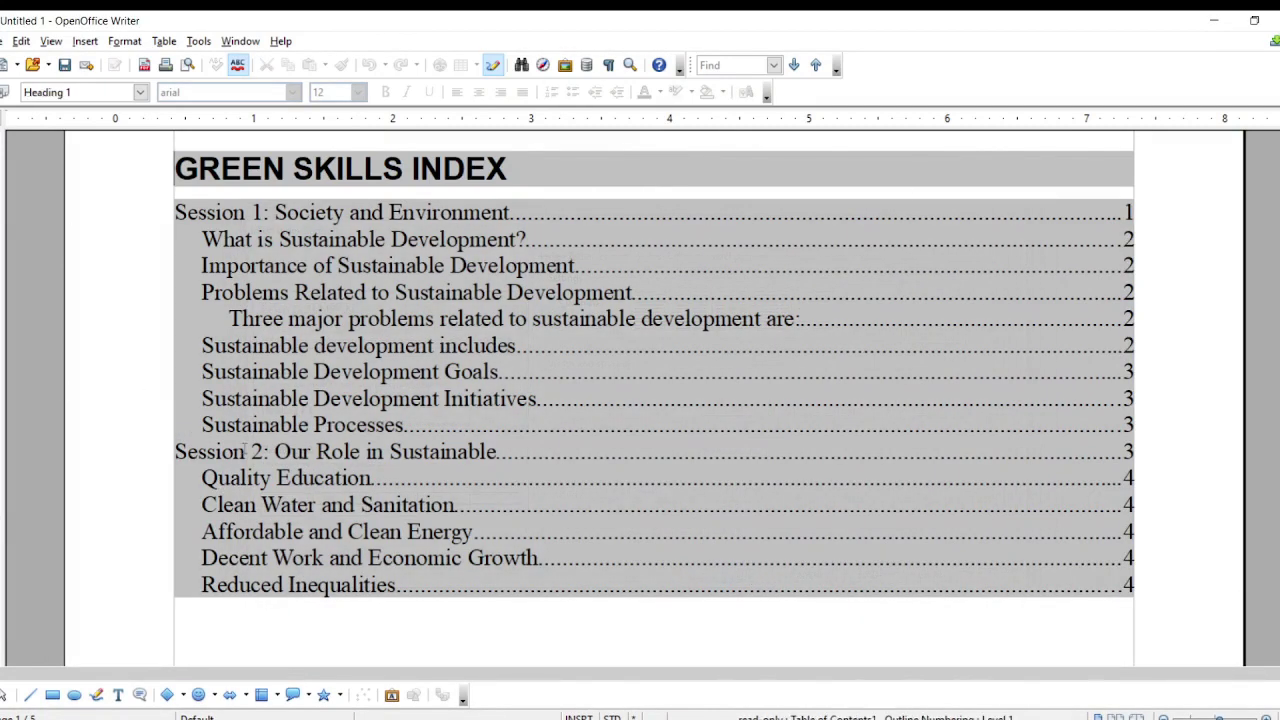
pyautogui.click(195, 457)
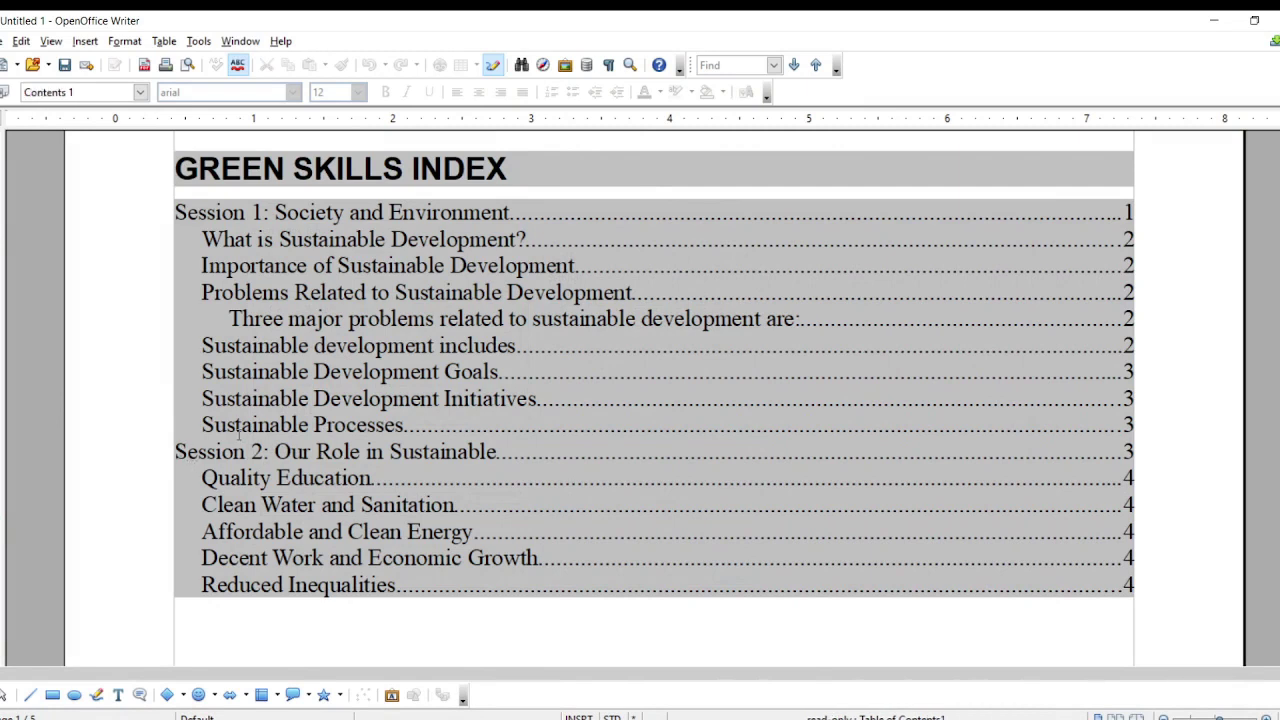
# Step: Edit the table of contents to use two columns and apply the change
pyautogui.rightClick(511, 244)
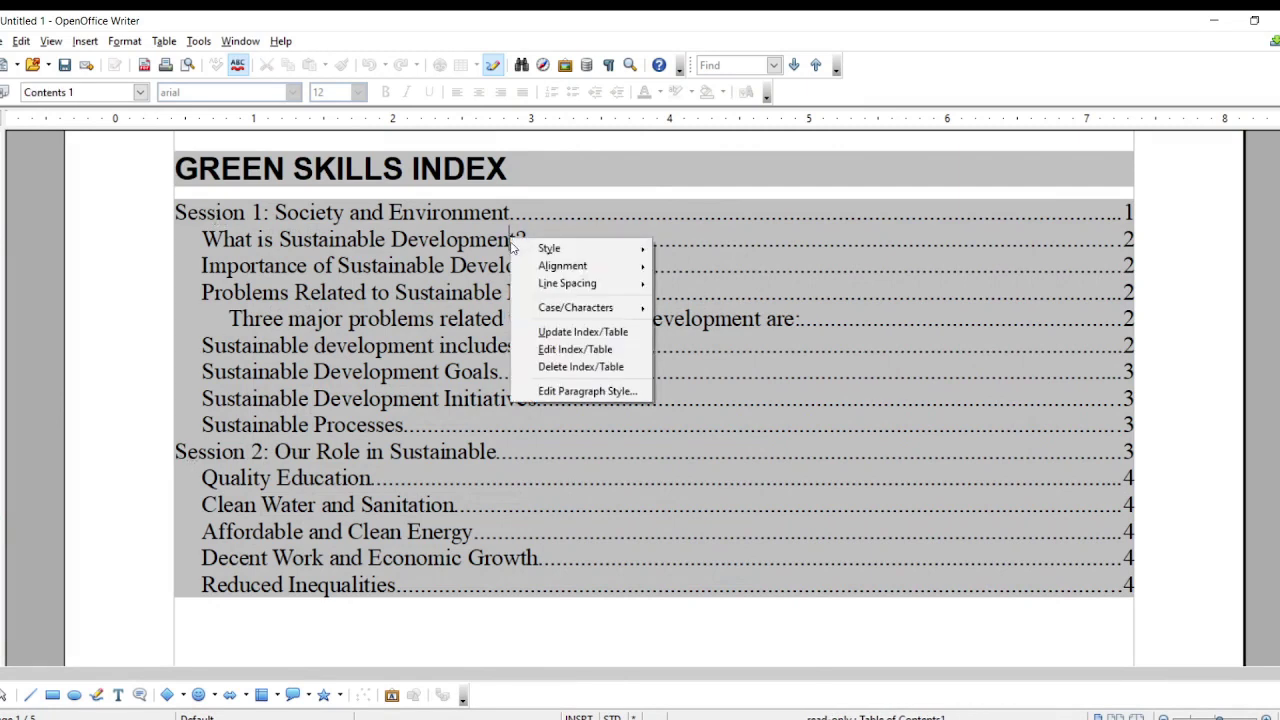
pyautogui.click(562, 349)
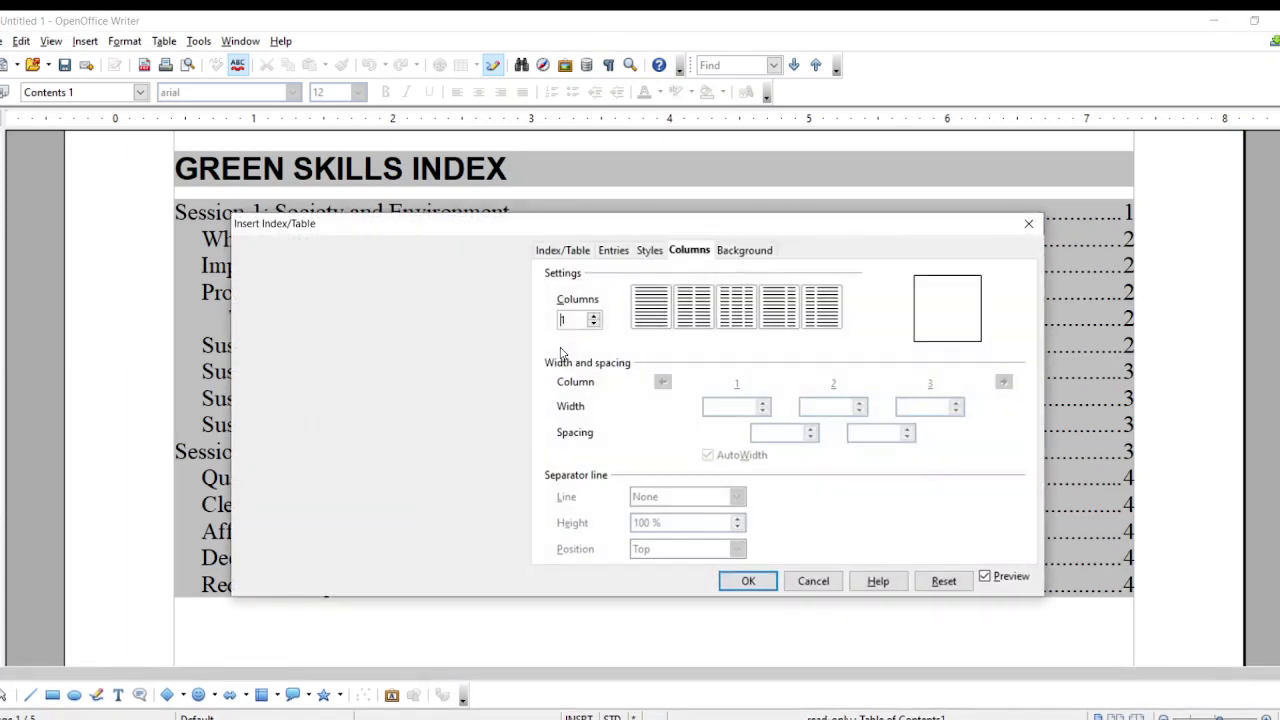
pyautogui.click(591, 316)
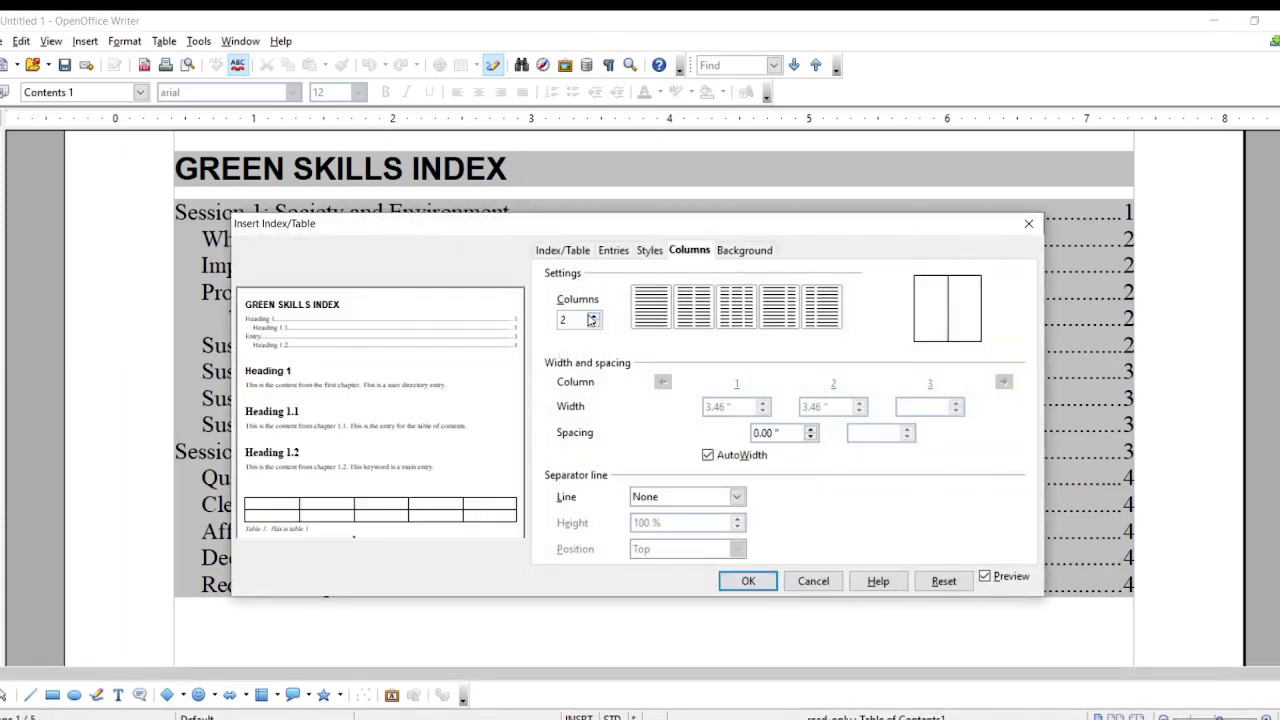
pyautogui.click(757, 578)
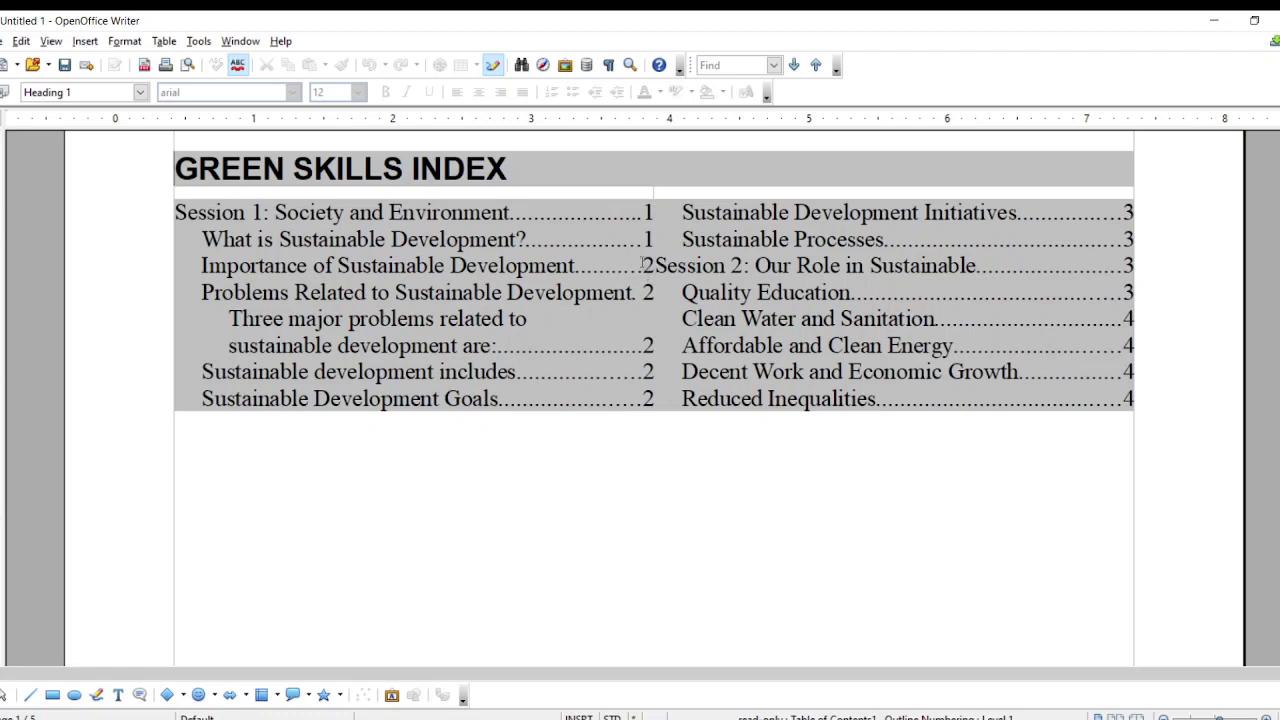
# Step: Edit the table of contents to use one column with a White background color, and apply the changes
pyautogui.rightClick(601, 241)
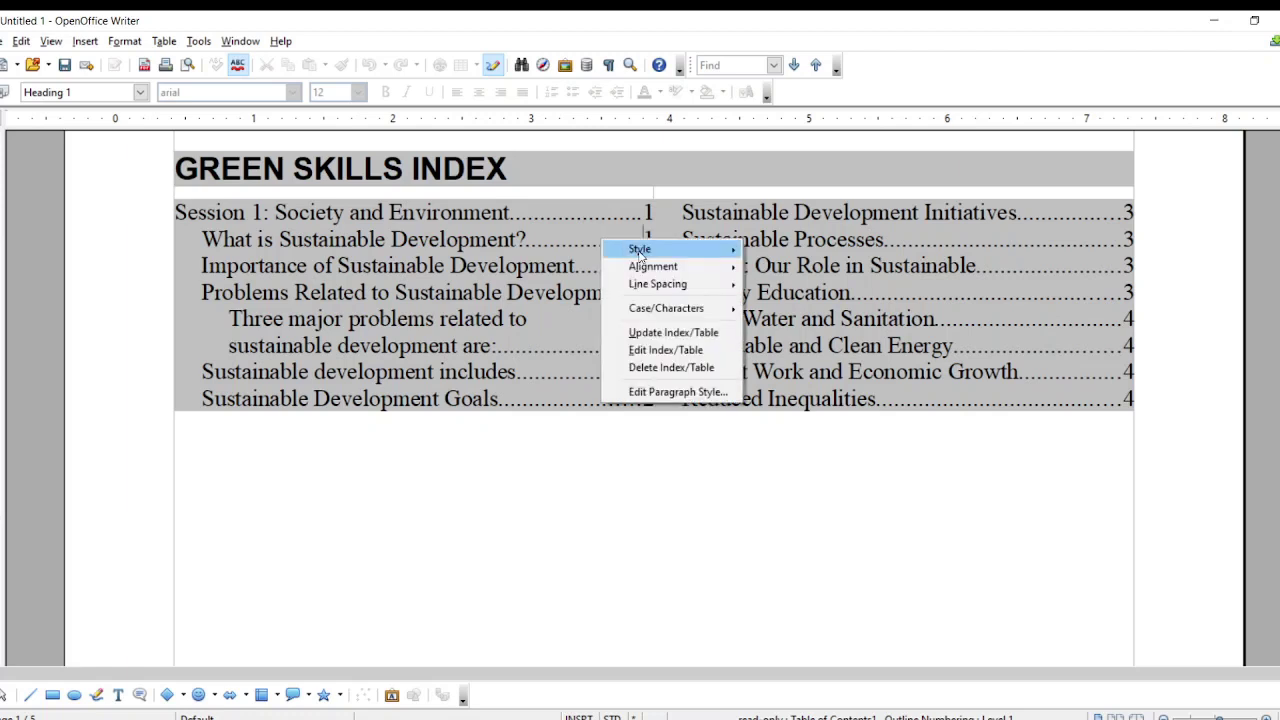
pyautogui.click(660, 350)
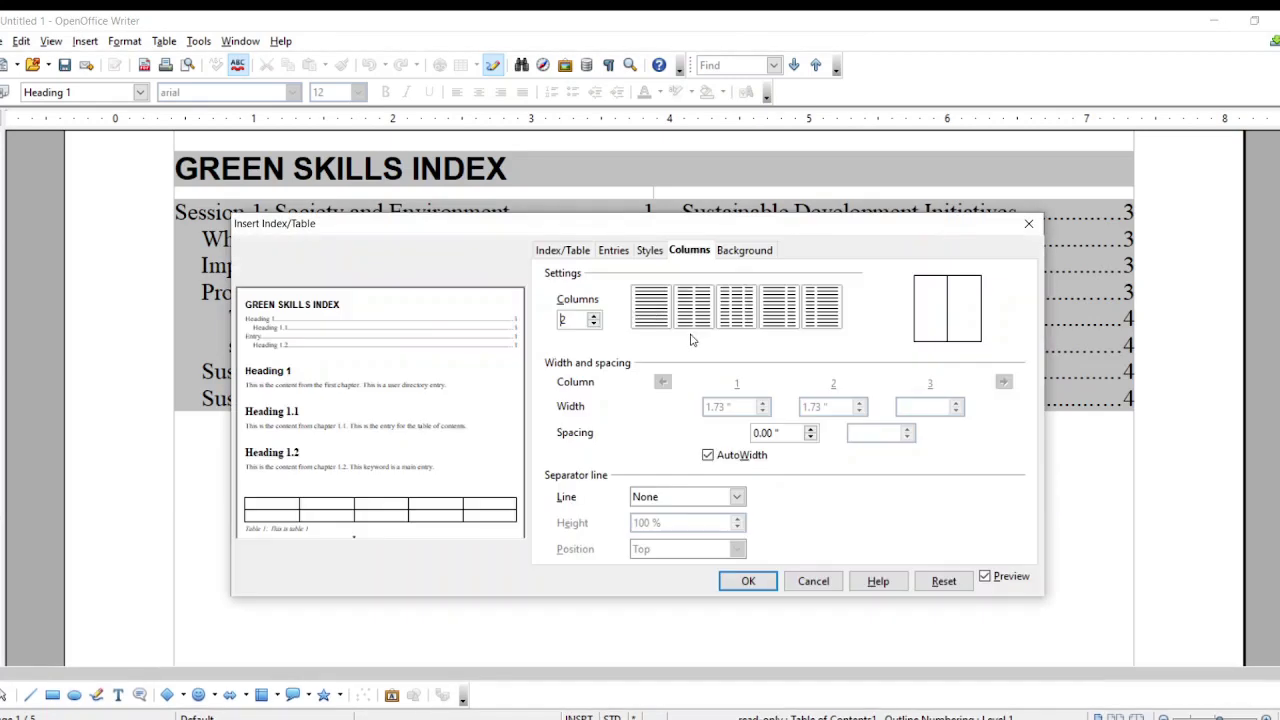
pyautogui.click(592, 315)
pyautogui.click(594, 323)
pyautogui.click(594, 323)
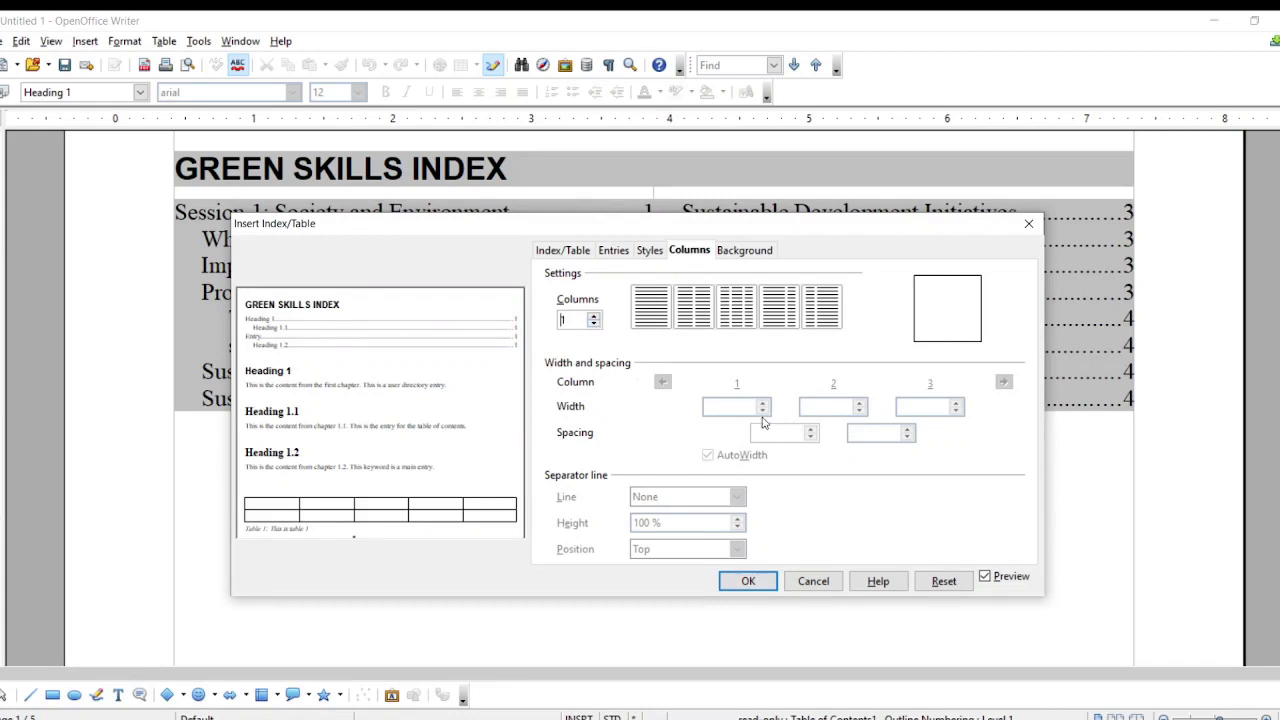
pyautogui.click(745, 251)
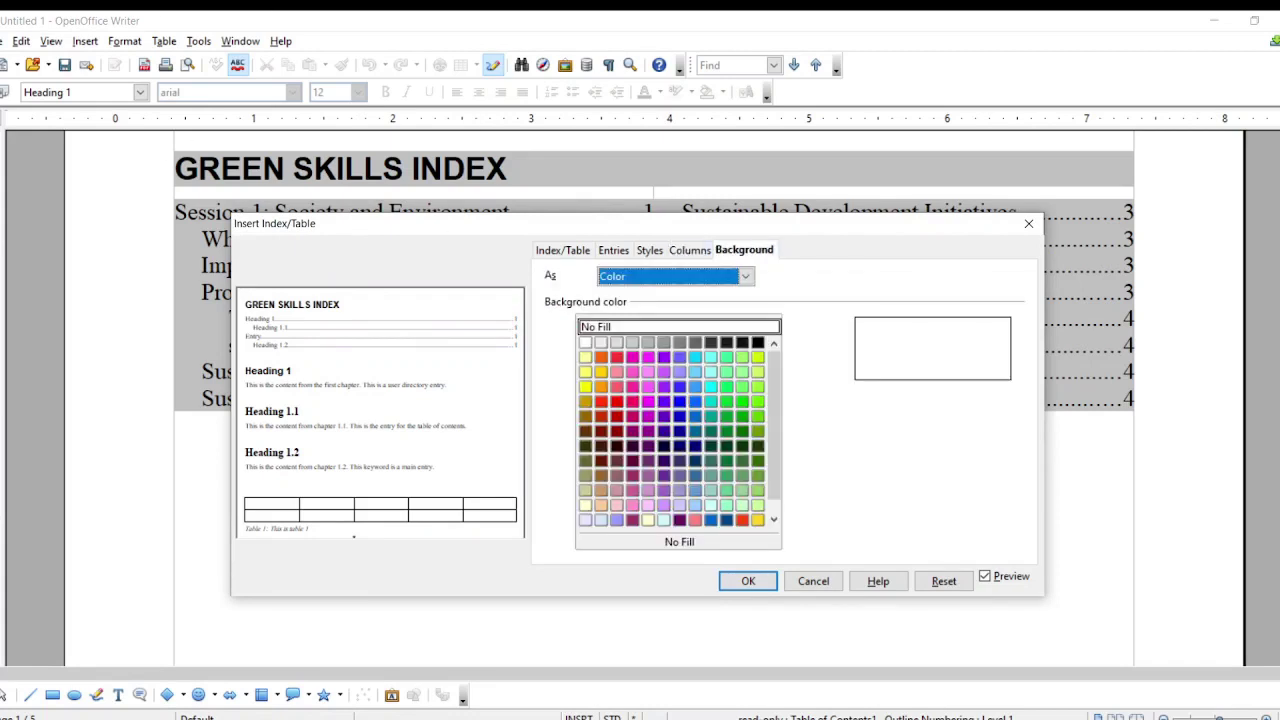
pyautogui.click(585, 346)
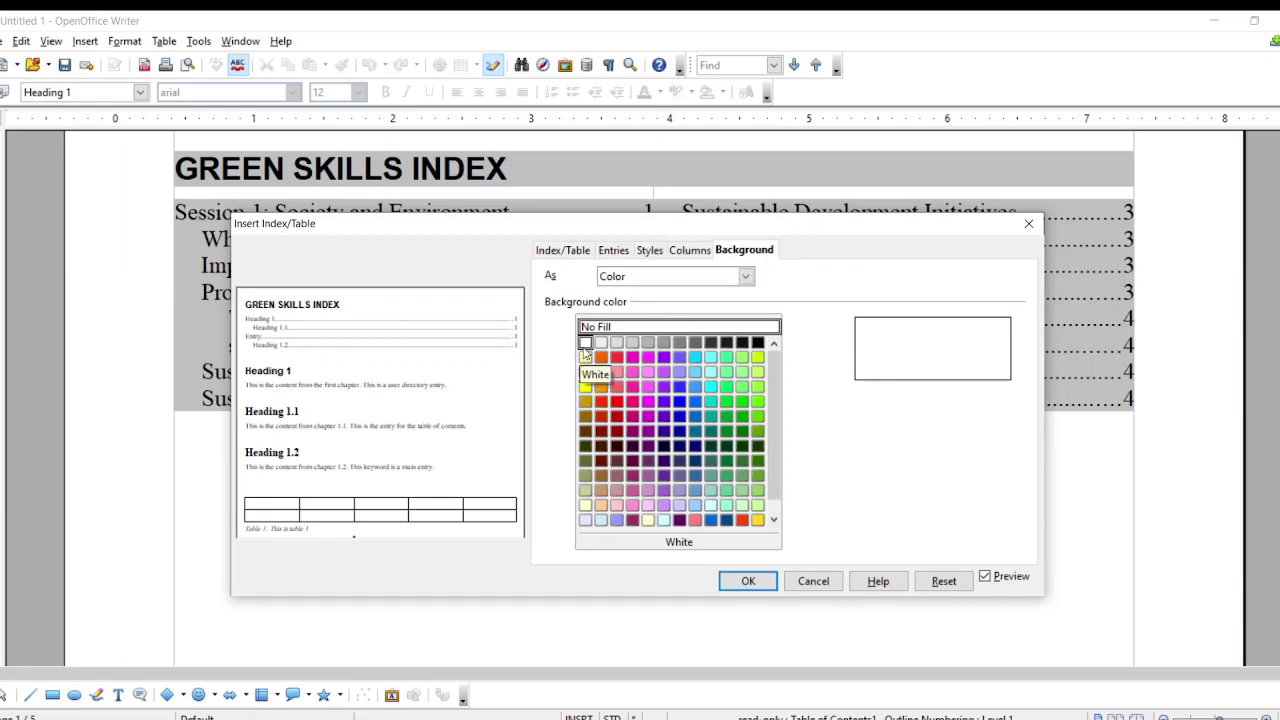
pyautogui.click(763, 586)
# Step: Edit the table of contents again and apply the Cyan 1 background color
pyautogui.rightClick(447, 305)
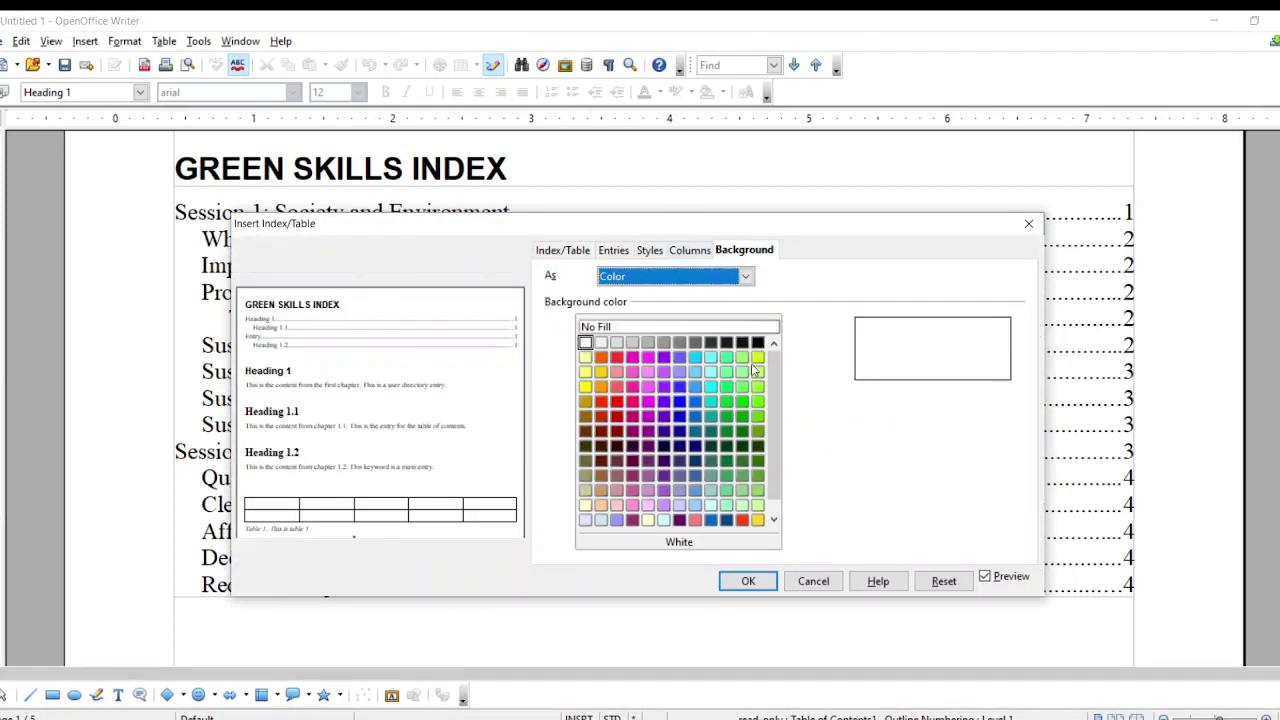
pyautogui.click(711, 373)
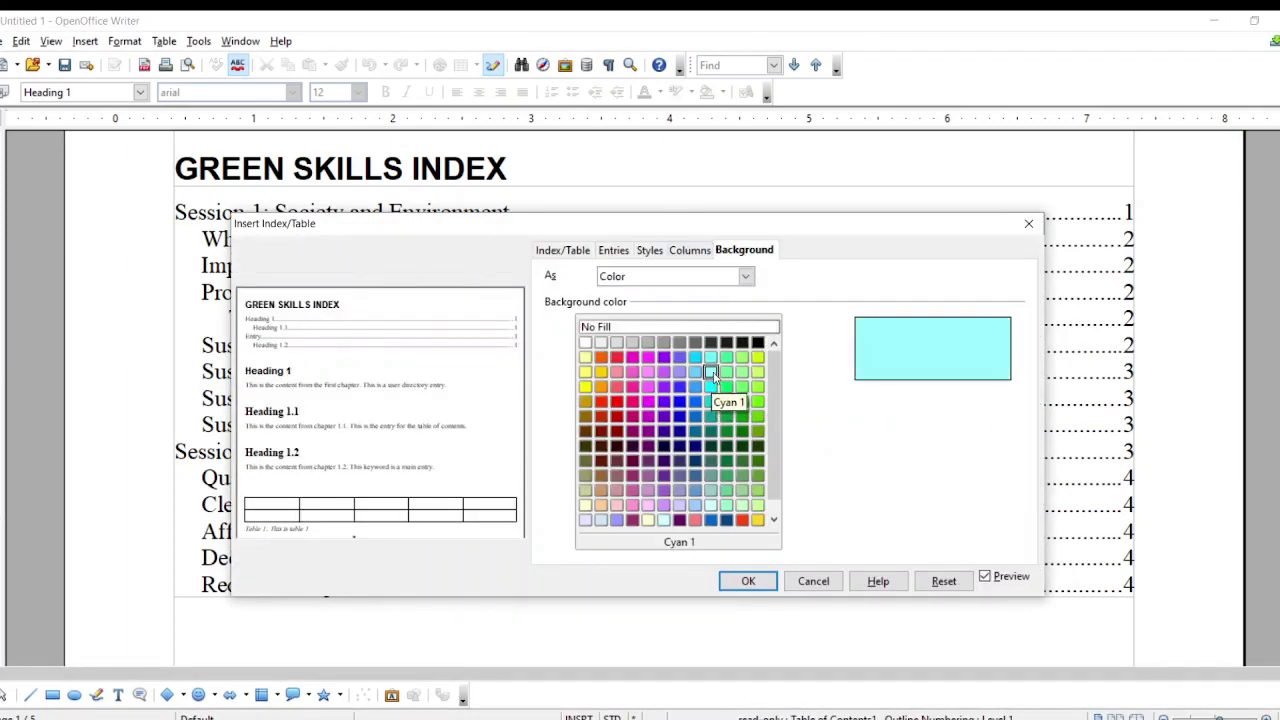
pyautogui.click(748, 582)
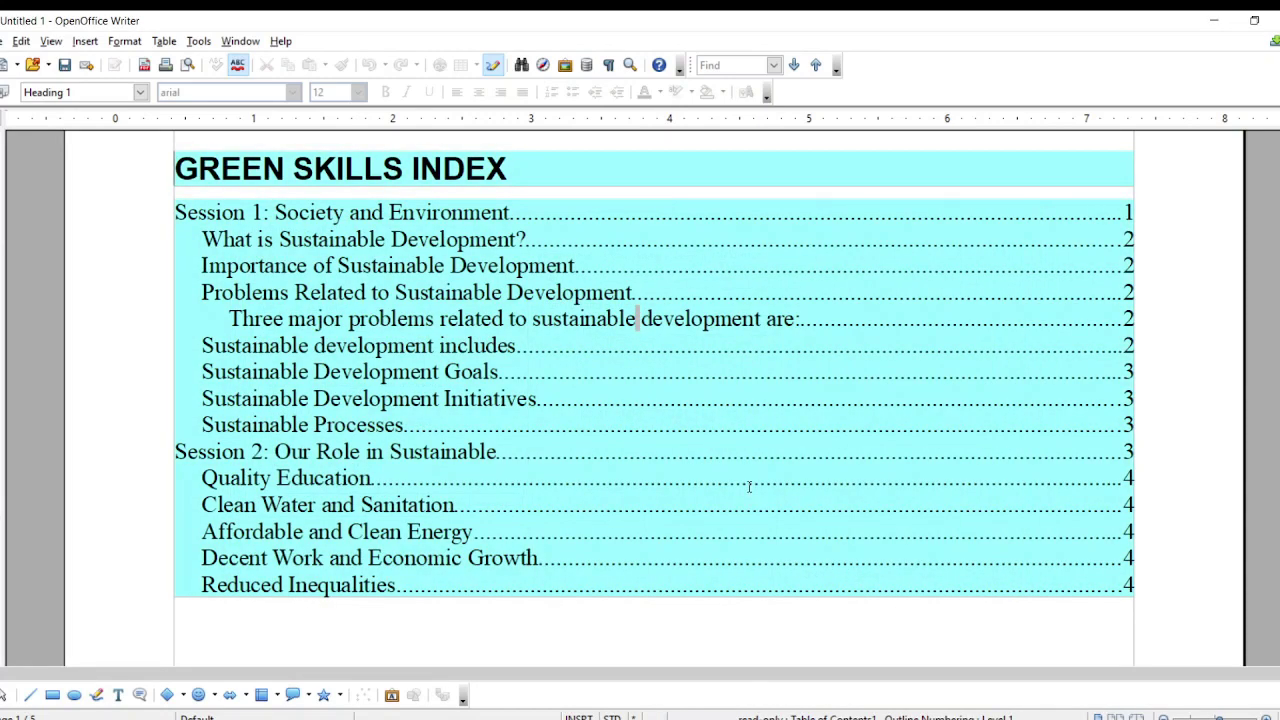
# Step: Reopen the table of contents settings and display the entry structure and formatting options for level 1
pyautogui.rightClick(755, 318)
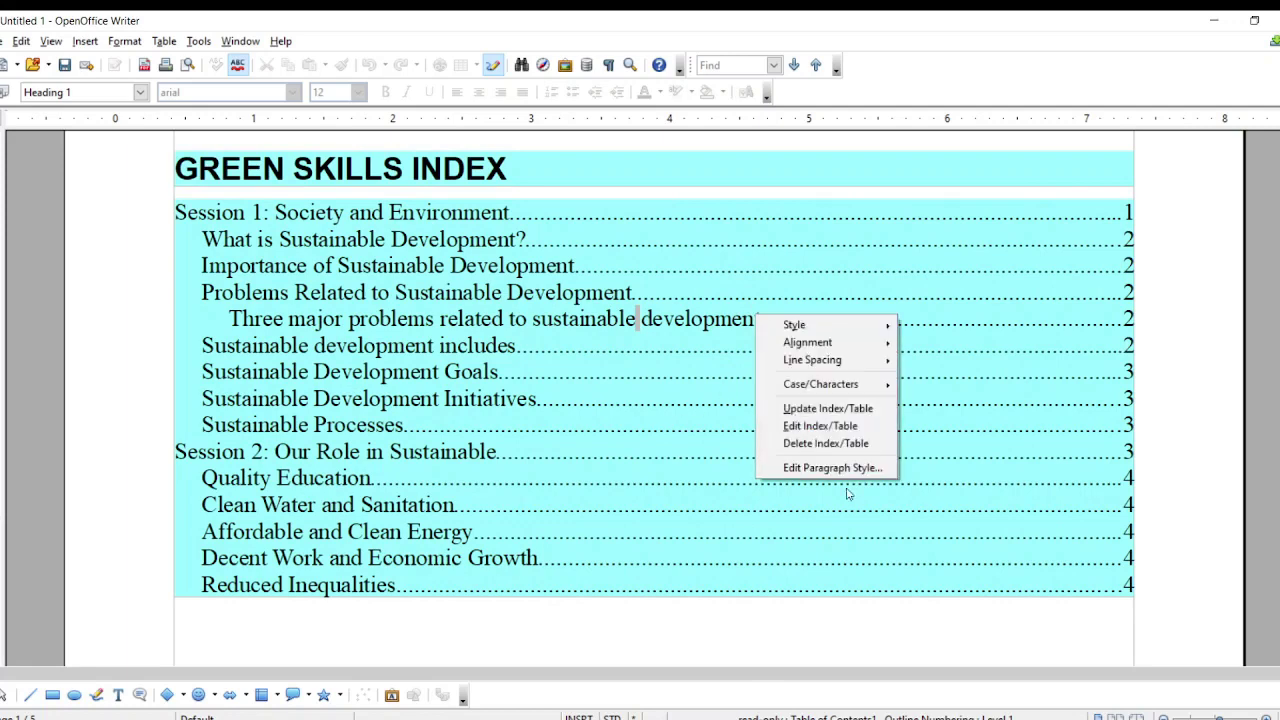
pyautogui.click(835, 426)
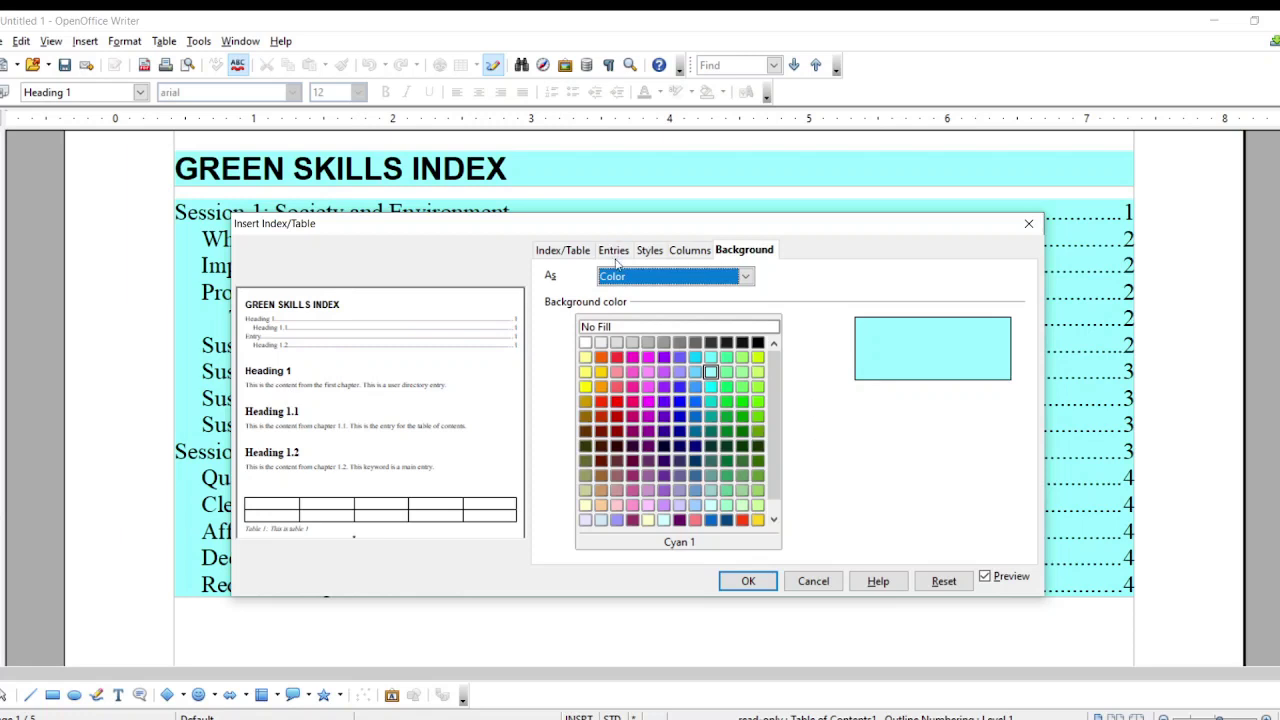
pyautogui.click(615, 255)
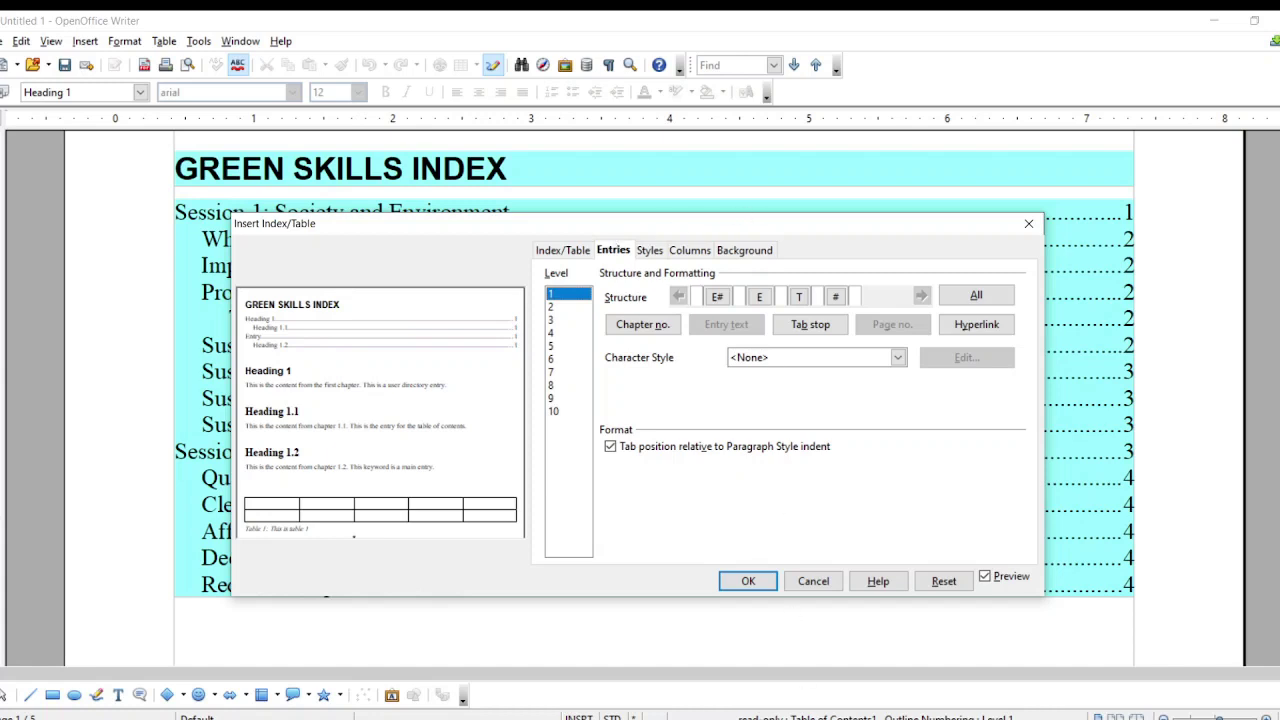
# Step: Switch to class10code402.pdf in the browser and mark the Assigning Custom Styles heading on page 31 with the pen
pyautogui.click(480, 719)
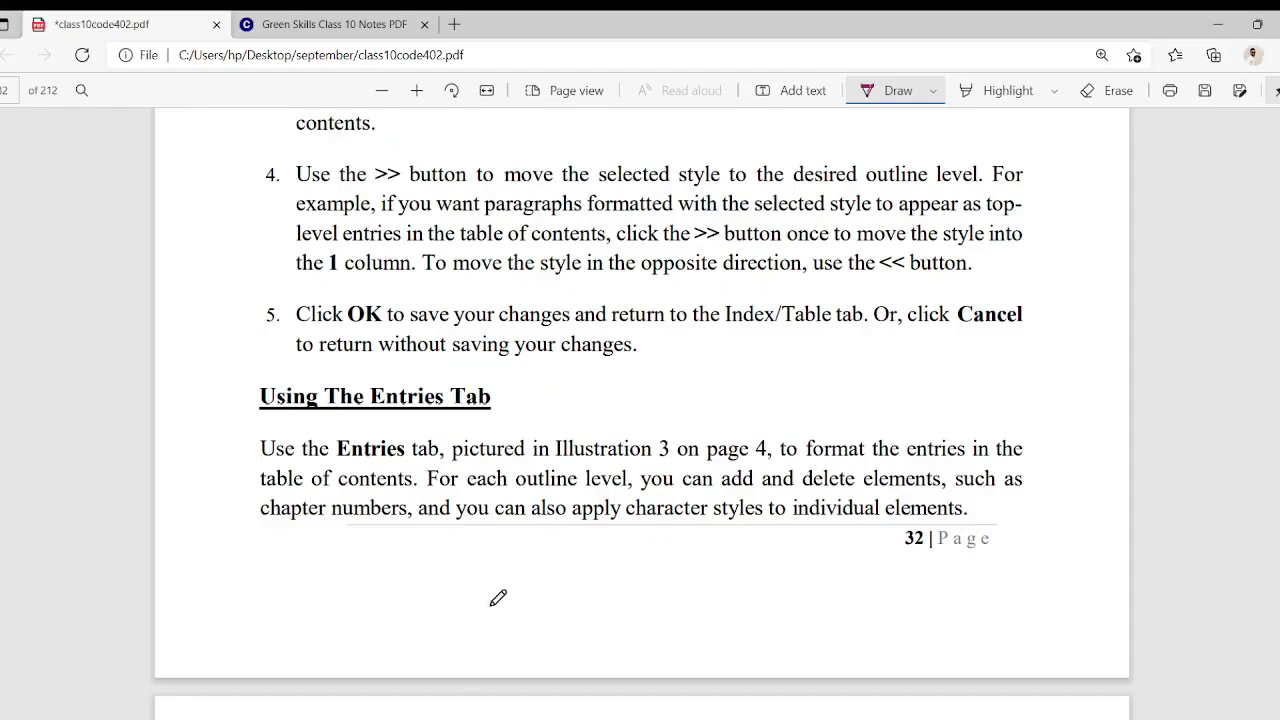
pyautogui.scroll(3, 498, 597)
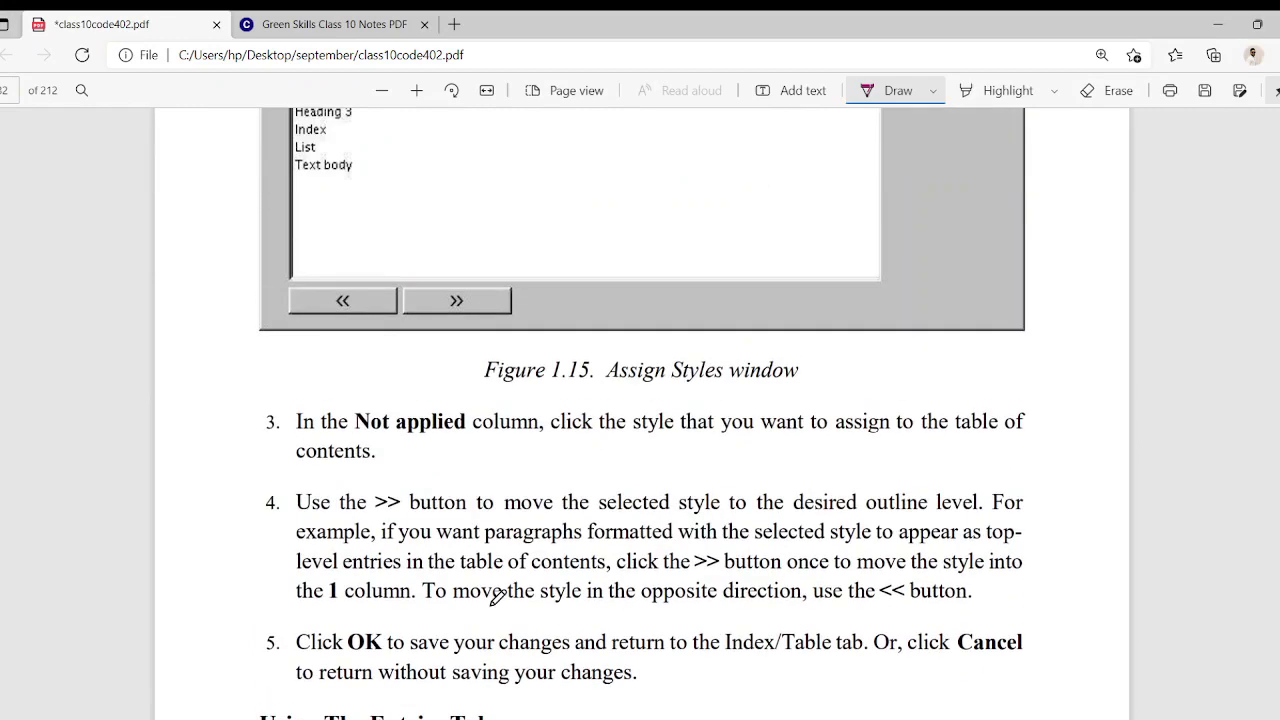
pyautogui.scroll(9, 498, 597)
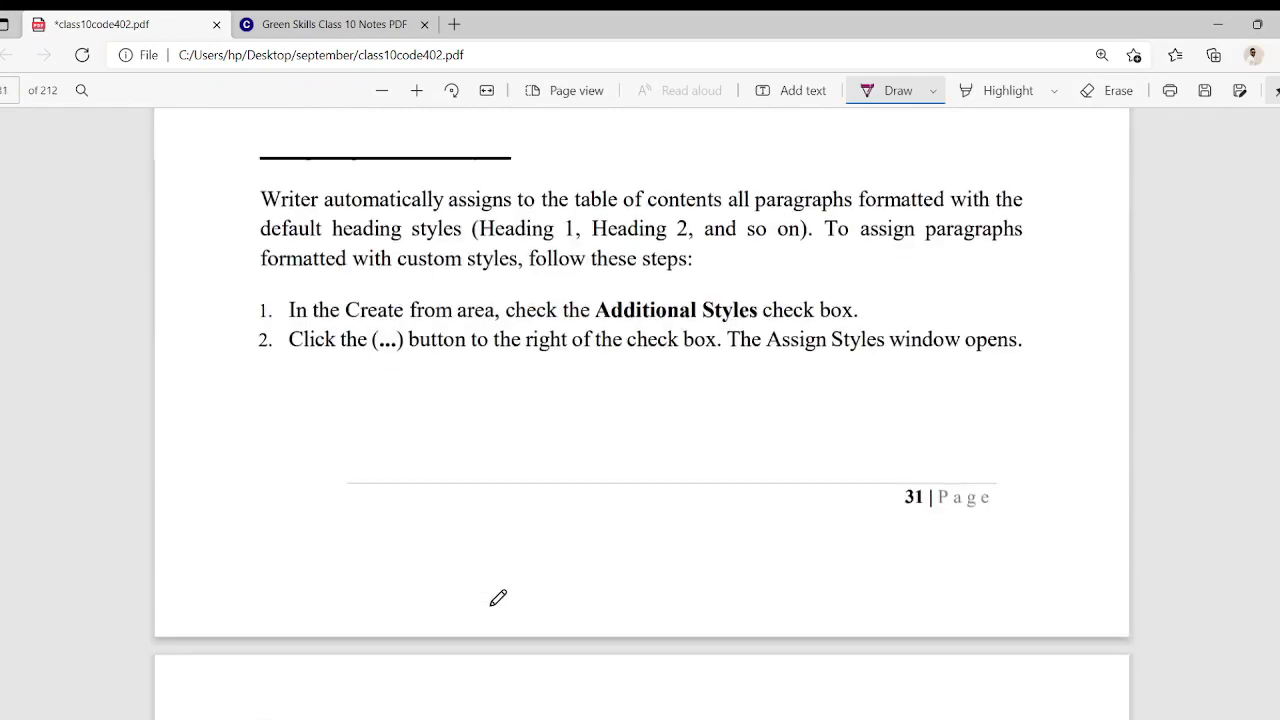
pyautogui.scroll(2, 498, 597)
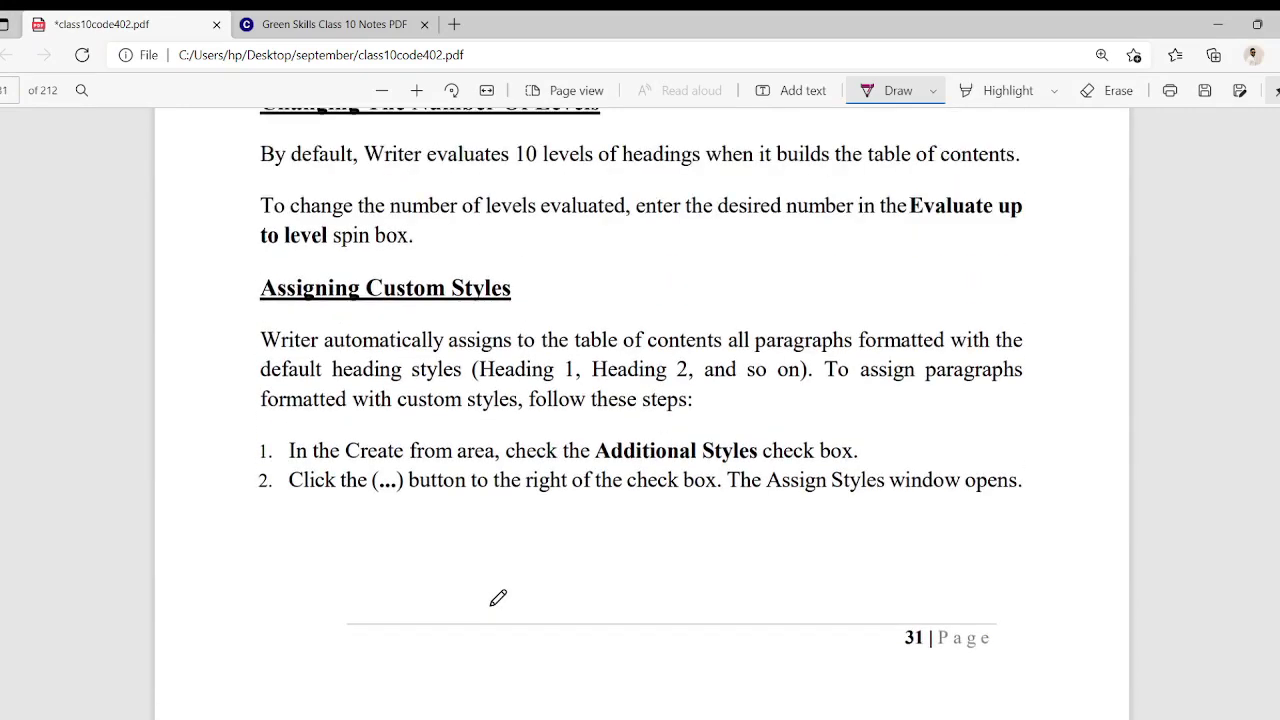
pyautogui.moveTo(535, 268); pyautogui.dragTo(587, 250)
# Step: Circle the >> symbol in instruction 4 on page 32 and draw two check marks over that paragraph
pyautogui.scroll(-20, 561, 350)
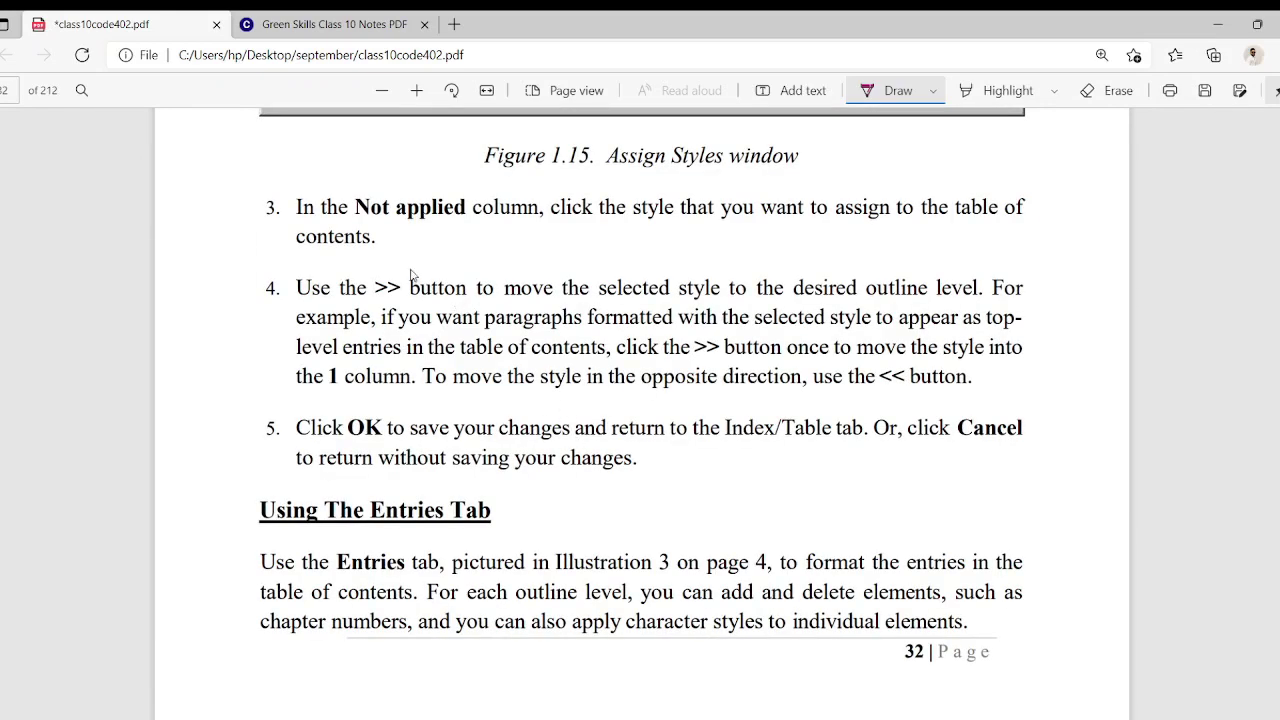
pyautogui.moveTo(410, 272)
pyautogui.mouseDown()
pyautogui.moveTo(373, 315)
pyautogui.moveTo(385, 280)
pyautogui.mouseUp()
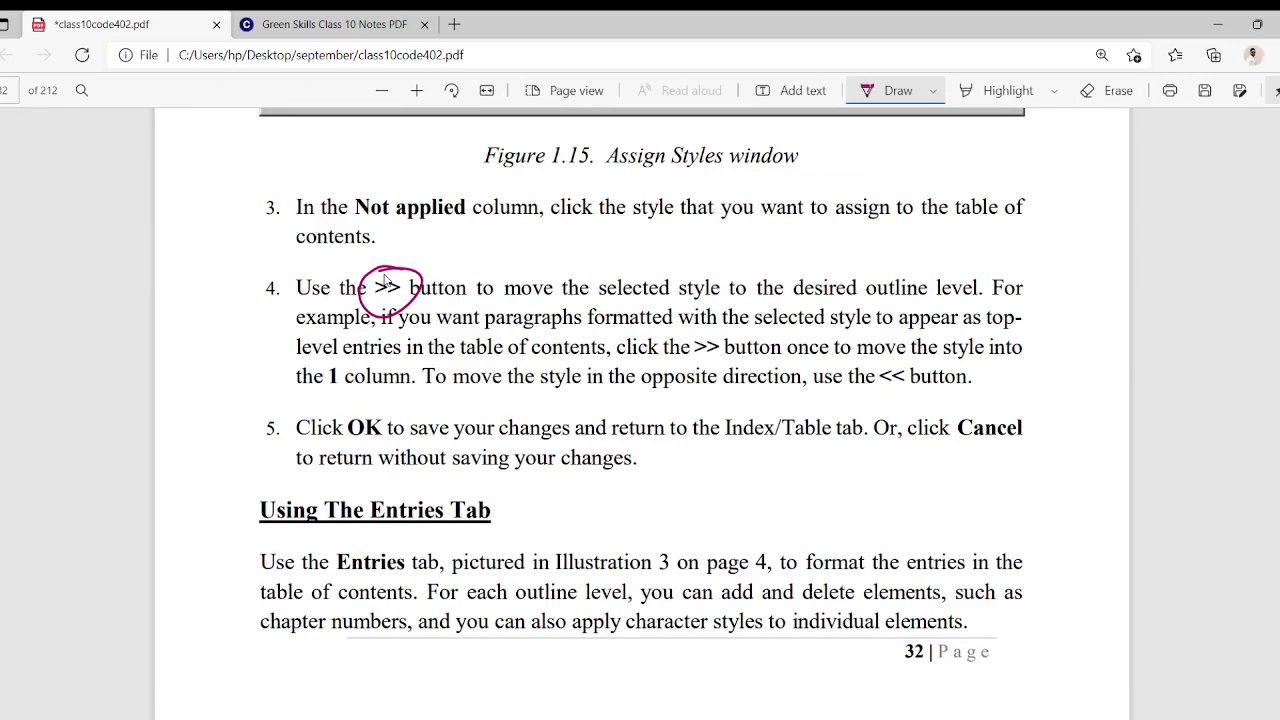
pyautogui.moveTo(648, 382); pyautogui.dragTo(740, 345)
pyautogui.moveTo(663, 324); pyautogui.dragTo(745, 270)
# Step: Draw a pen mark beside the Using The Background Tab heading on page 36 of the PDF
pyautogui.scroll(-20, 700, 380)
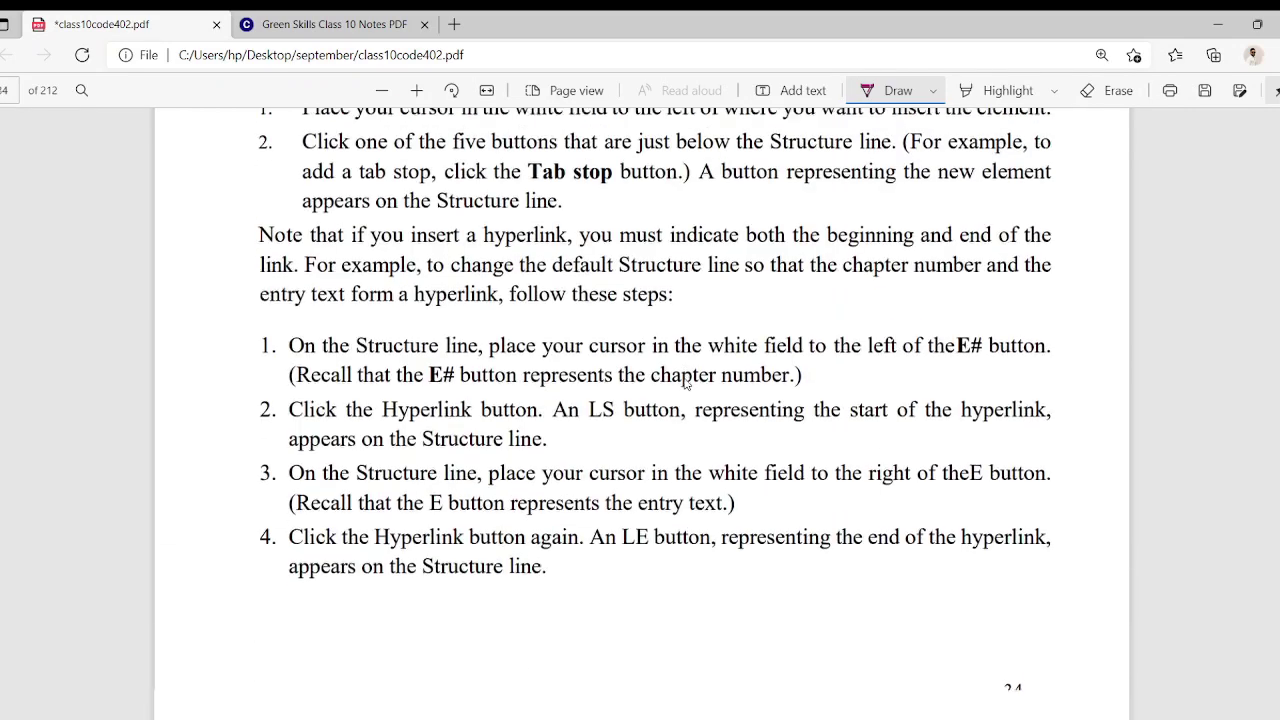
pyautogui.scroll(-6, 683, 382)
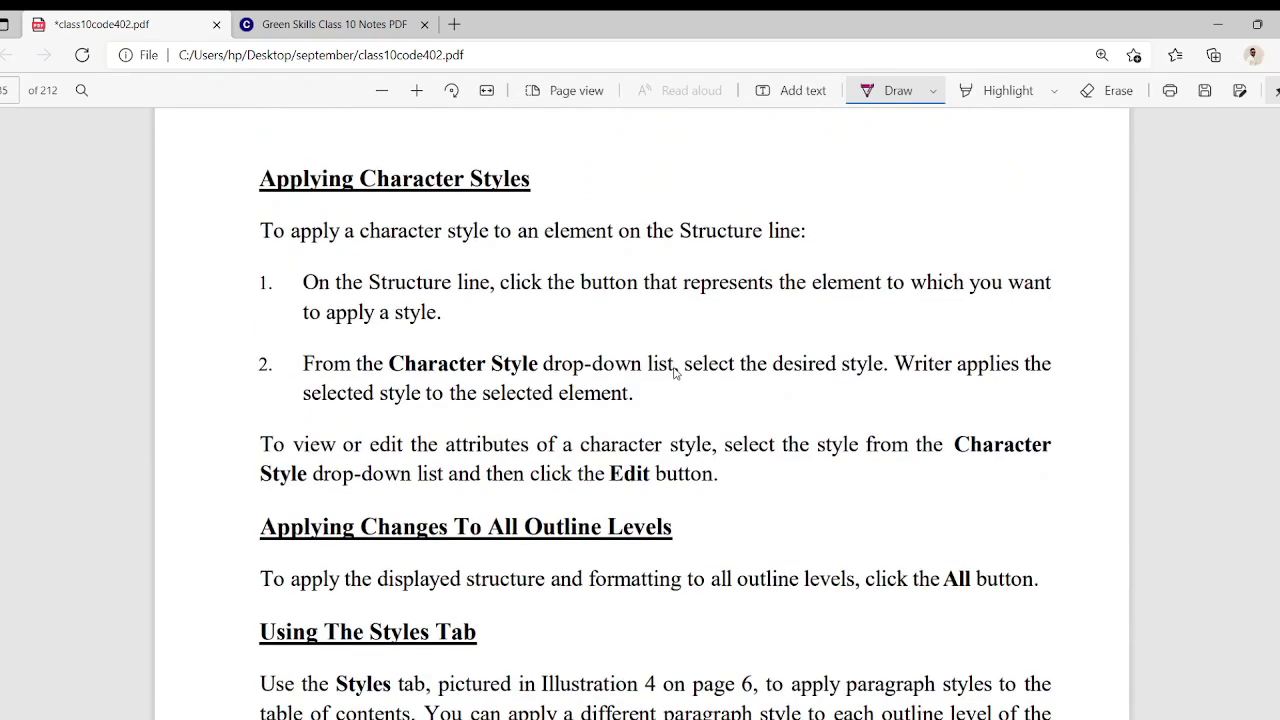
pyautogui.scroll(-10, 673, 374)
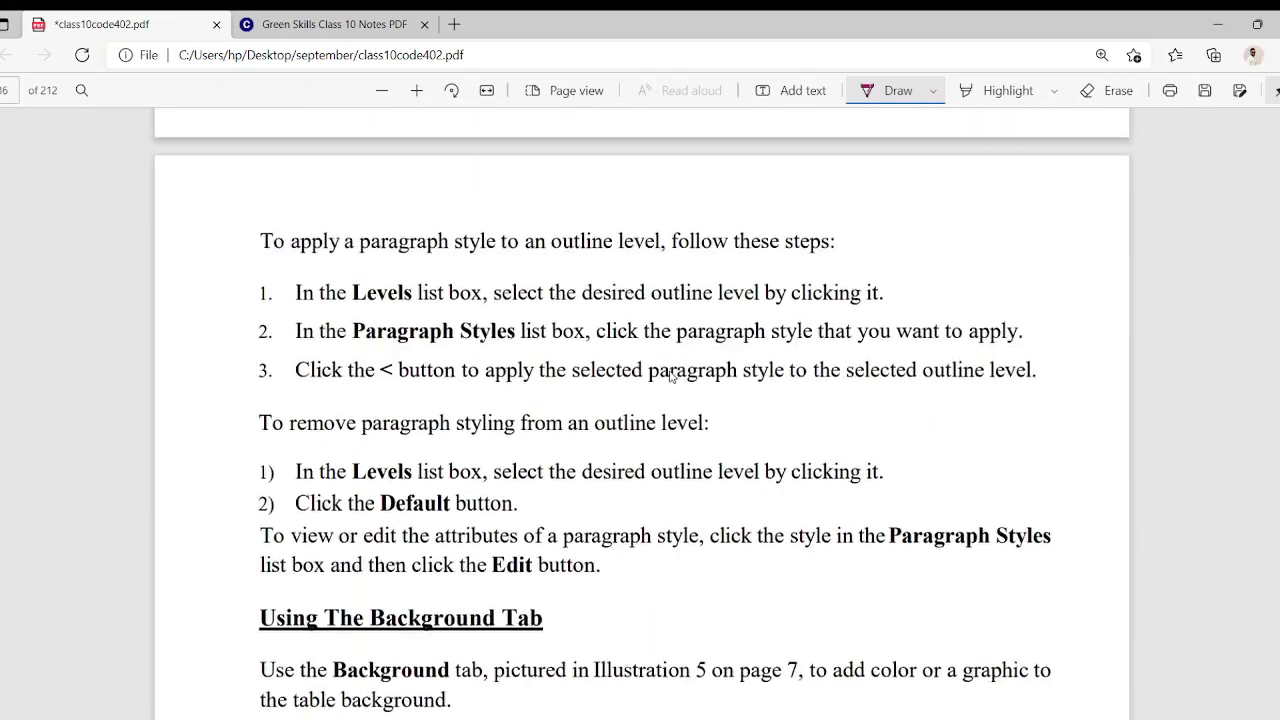
pyautogui.scroll(-1, 669, 376)
pyautogui.moveTo(578, 456); pyautogui.dragTo(650, 448)
# Step: Circle the Background tab in Figure 1.19 on page 37 and mark the As list set to Graphic
pyautogui.scroll(-10, 600, 460)
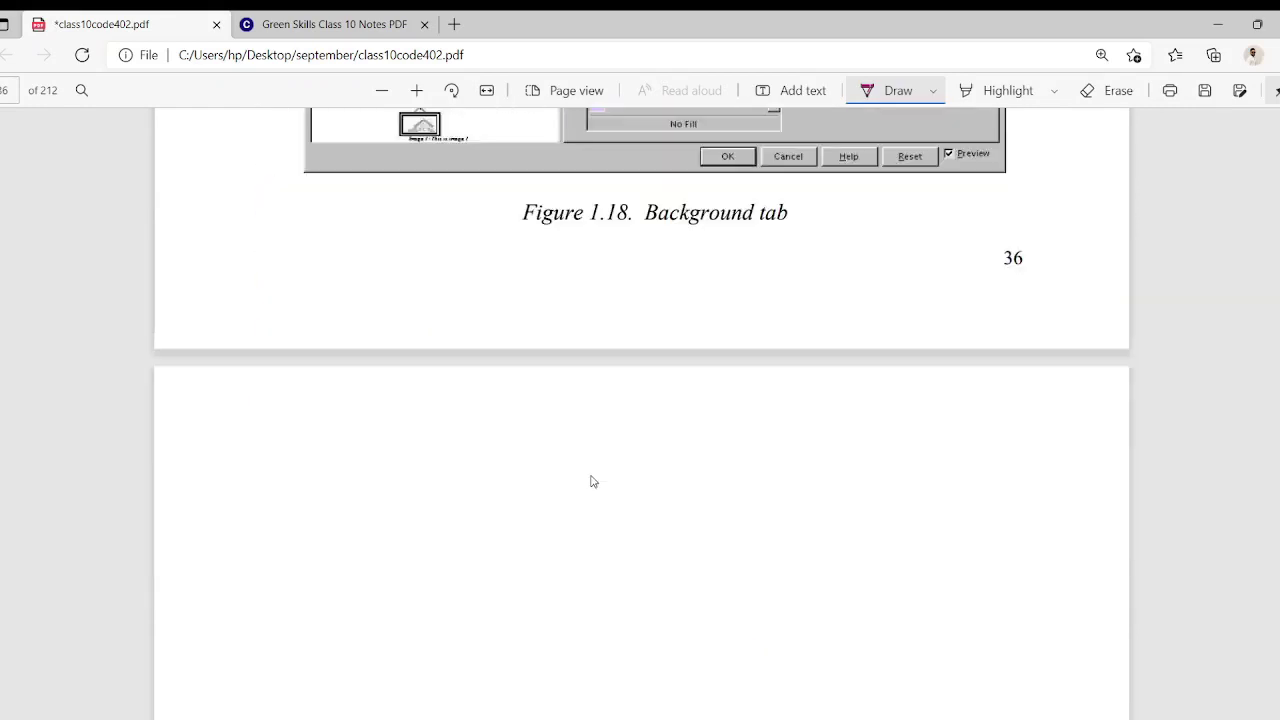
pyautogui.scroll(-4, 565, 465)
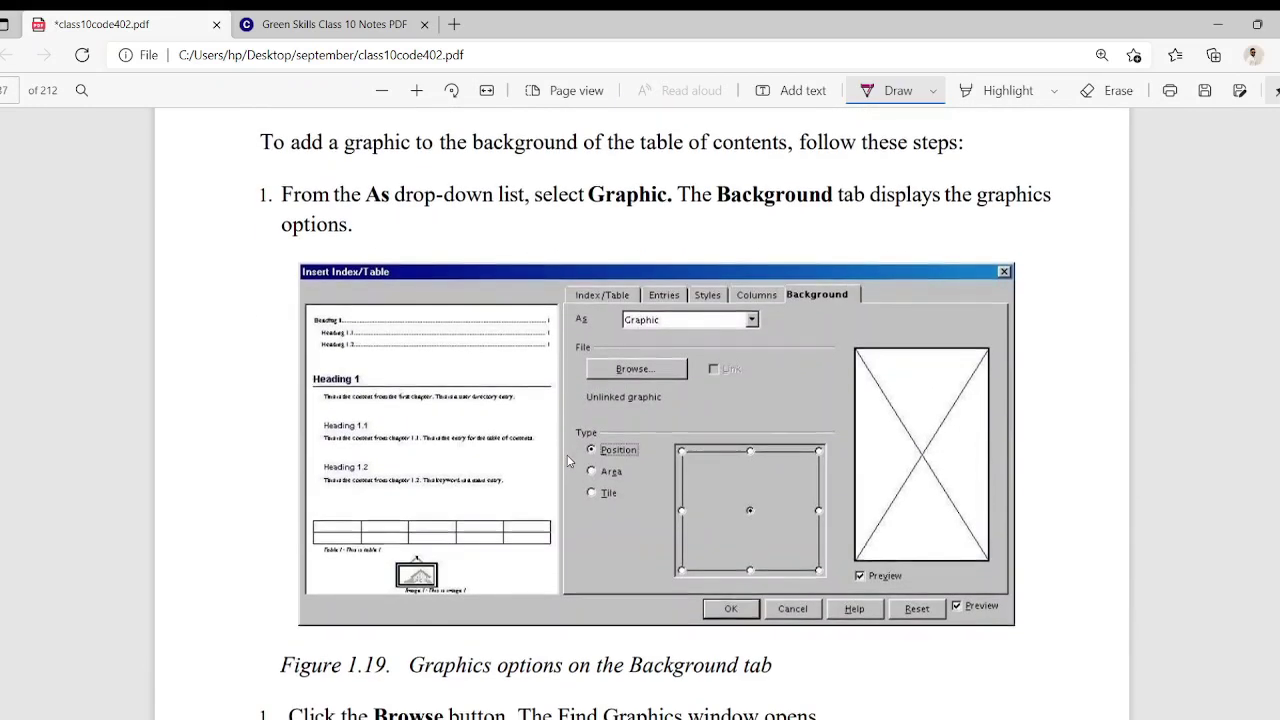
pyautogui.moveTo(850, 286)
pyautogui.mouseDown()
pyautogui.moveTo(832, 272)
pyautogui.moveTo(878, 292)
pyautogui.moveTo(860, 278)
pyautogui.mouseUp()
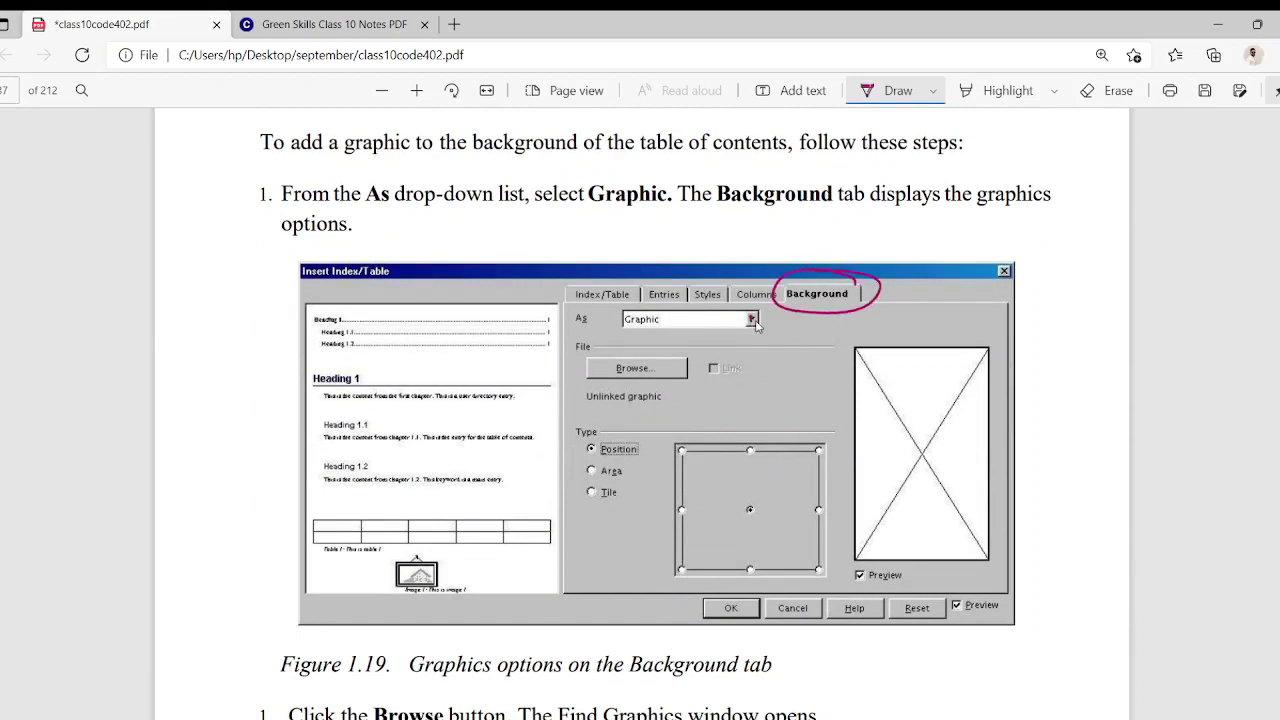
pyautogui.moveTo(754, 322); pyautogui.dragTo(858, 330)
# Step: Return to page 32 of the PDF and draw check marks beside the Using The Entries Tab heading
pyautogui.scroll(-5, 690, 352)
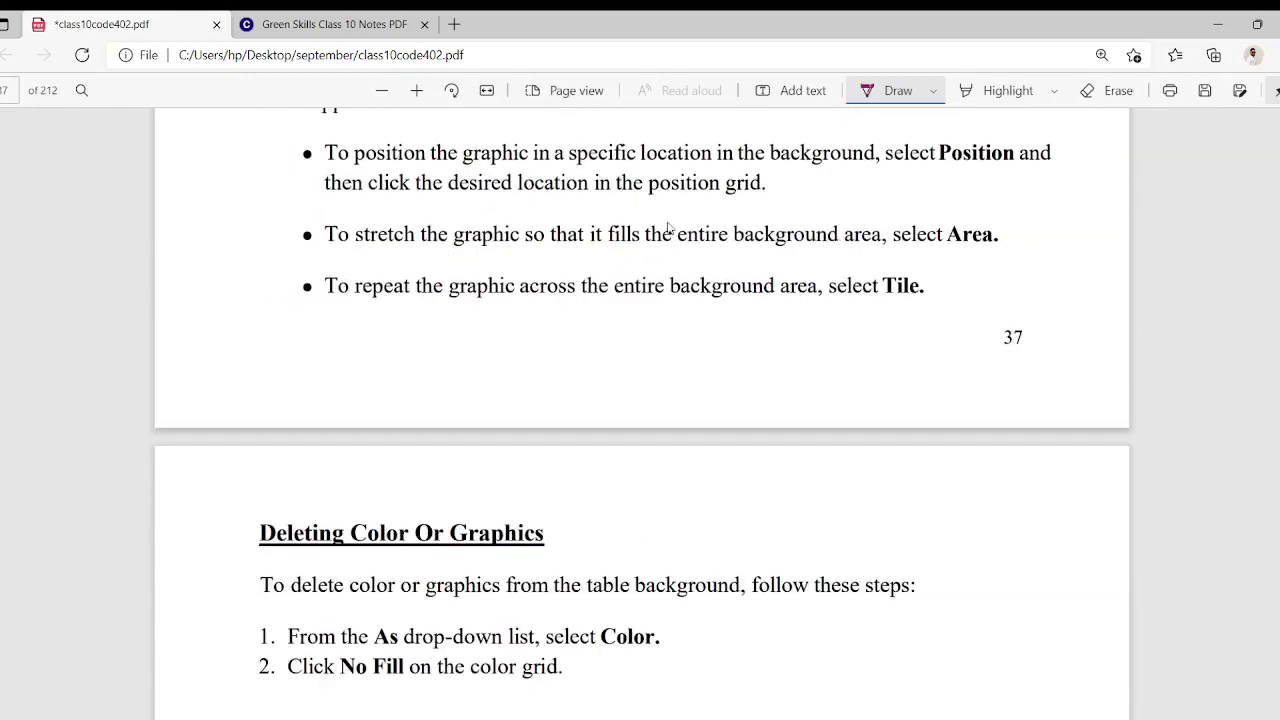
pyautogui.scroll(-5, 600, 323)
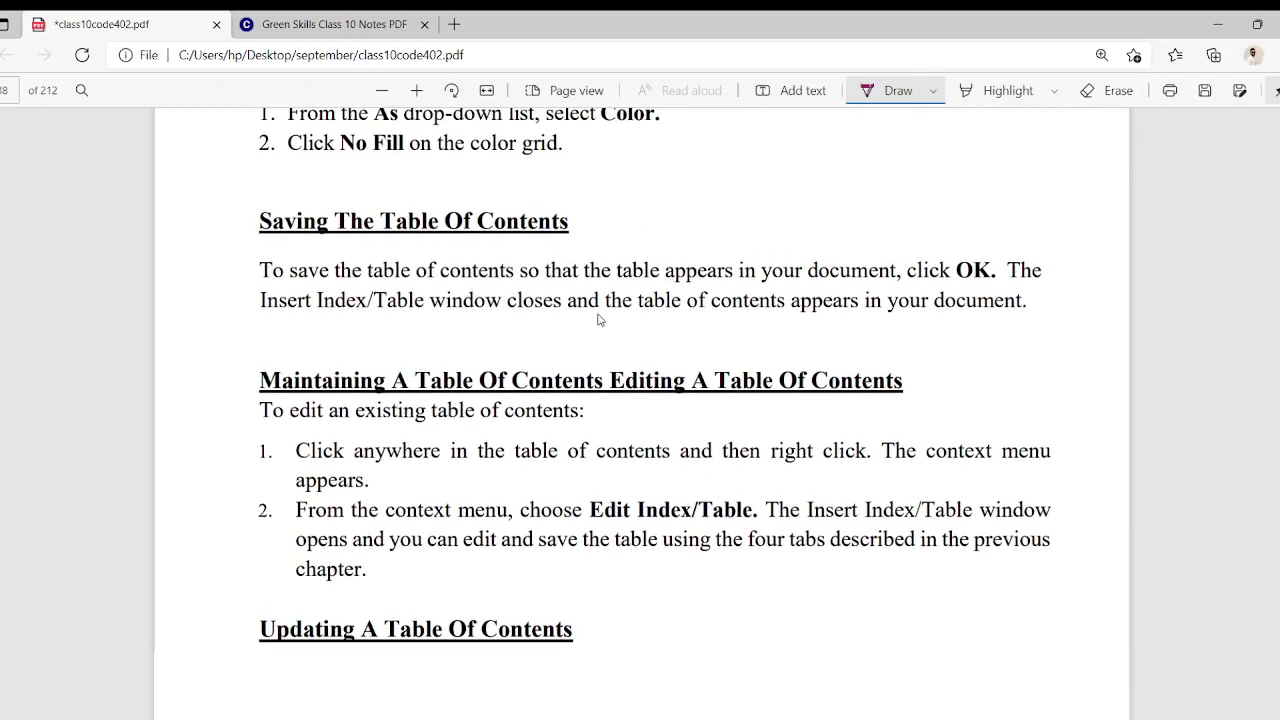
pyautogui.scroll(15, 593, 320)
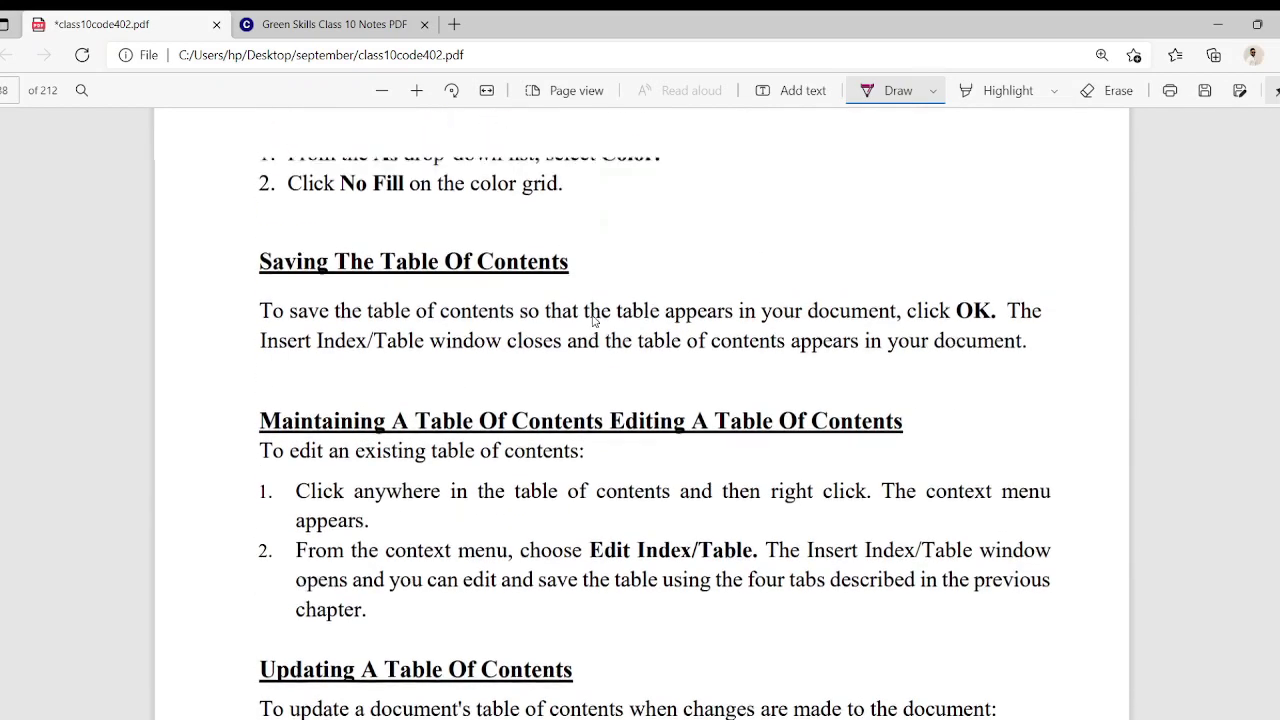
pyautogui.scroll(10, 593, 320)
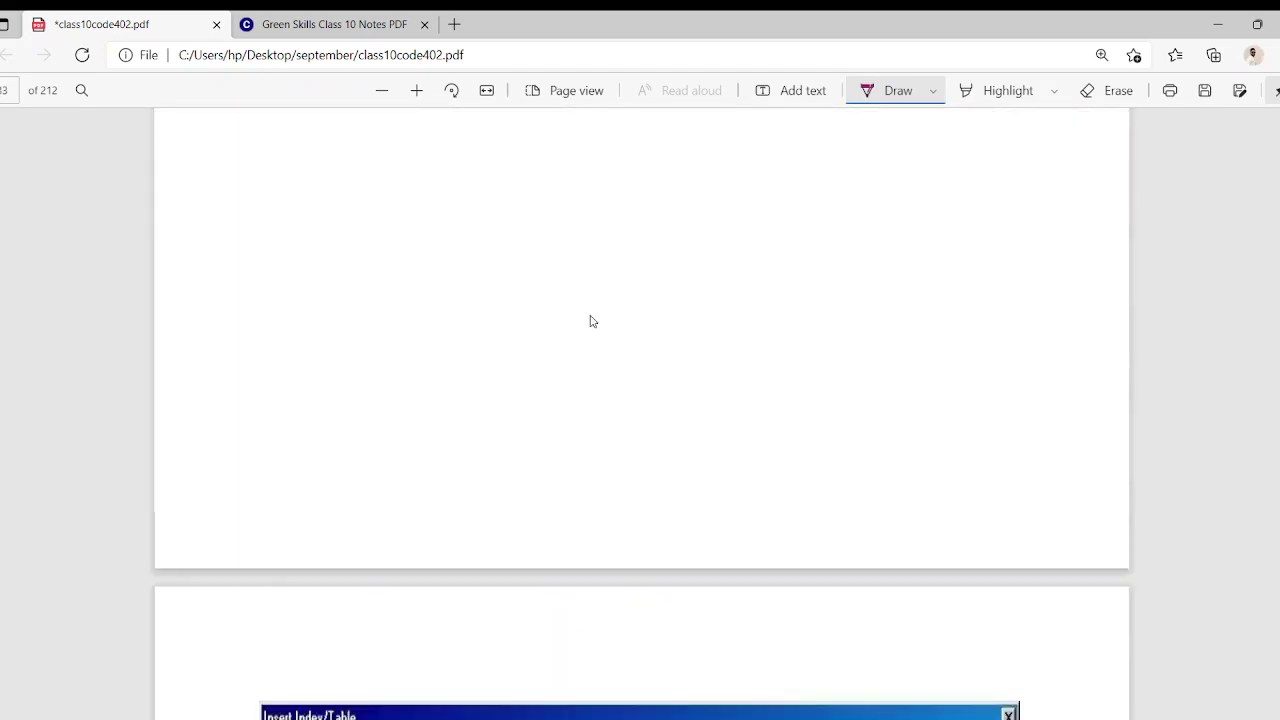
pyautogui.scroll(-20, 587, 330)
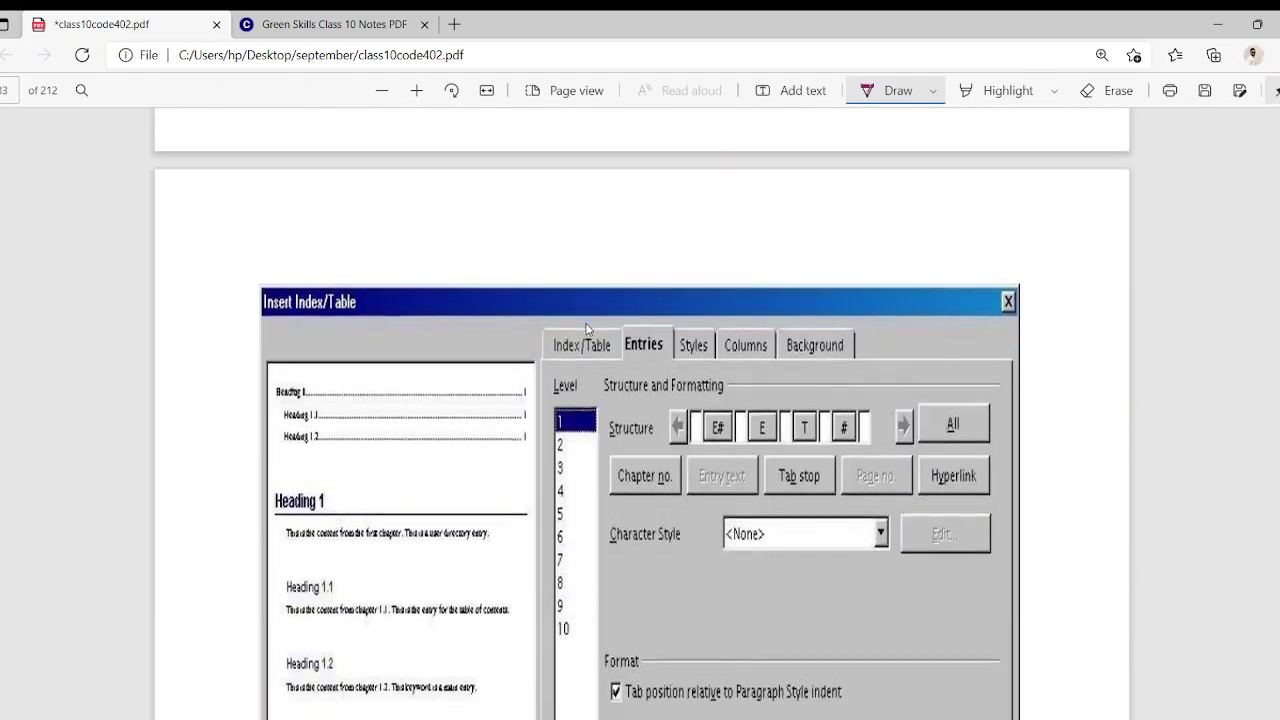
pyautogui.scroll(20, 593, 315)
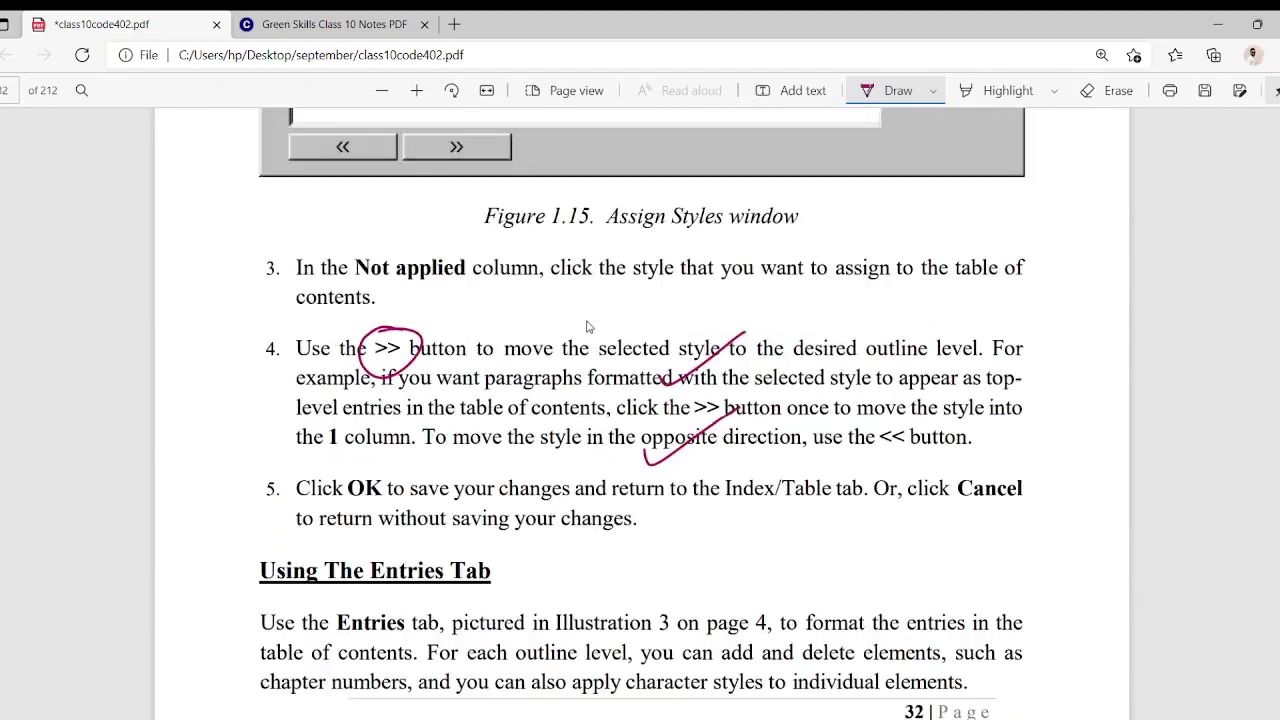
pyautogui.scroll(-5, 578, 300)
pyautogui.scroll(-1, 578, 300)
pyautogui.moveTo(212, 250)
pyautogui.mouseDown()
pyautogui.moveTo(234, 256)
pyautogui.moveTo(248, 230)
pyautogui.mouseUp()
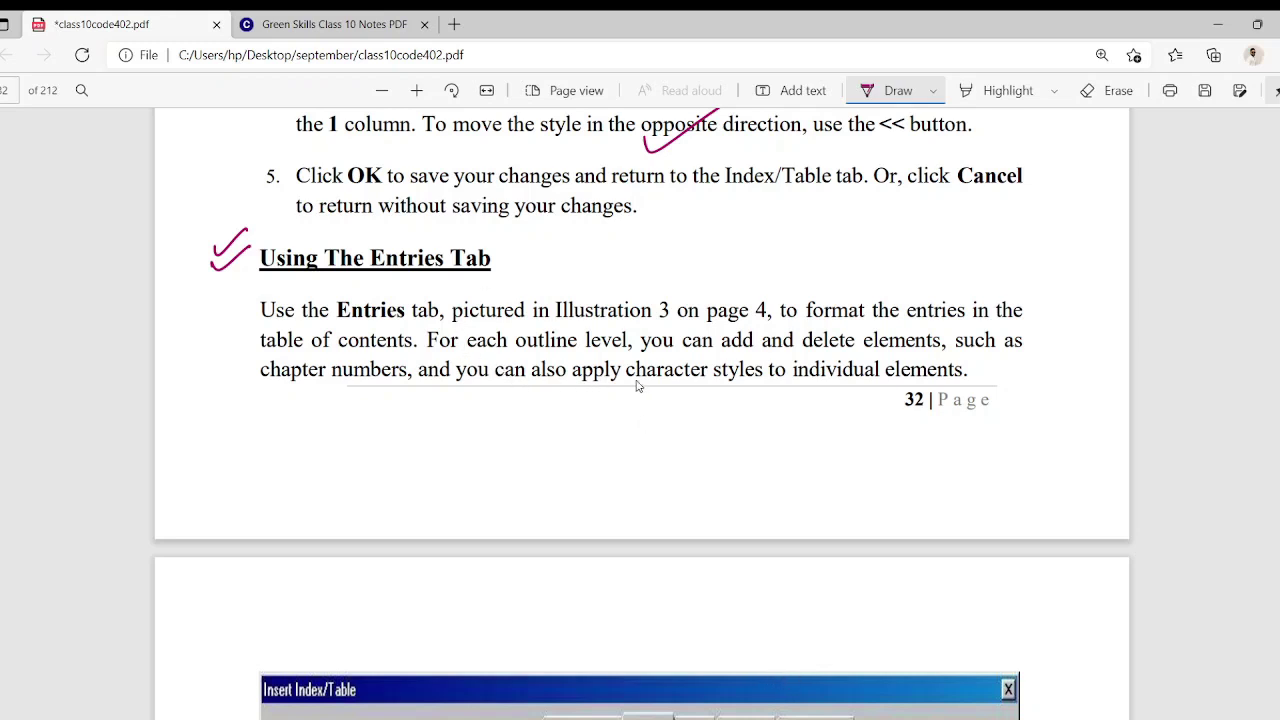
# Step: Review the Entries tab description, Figure 1.16 and the explanations of the Level column and Structure line elements on page 33
pyautogui.scroll(-2, 752, 370)
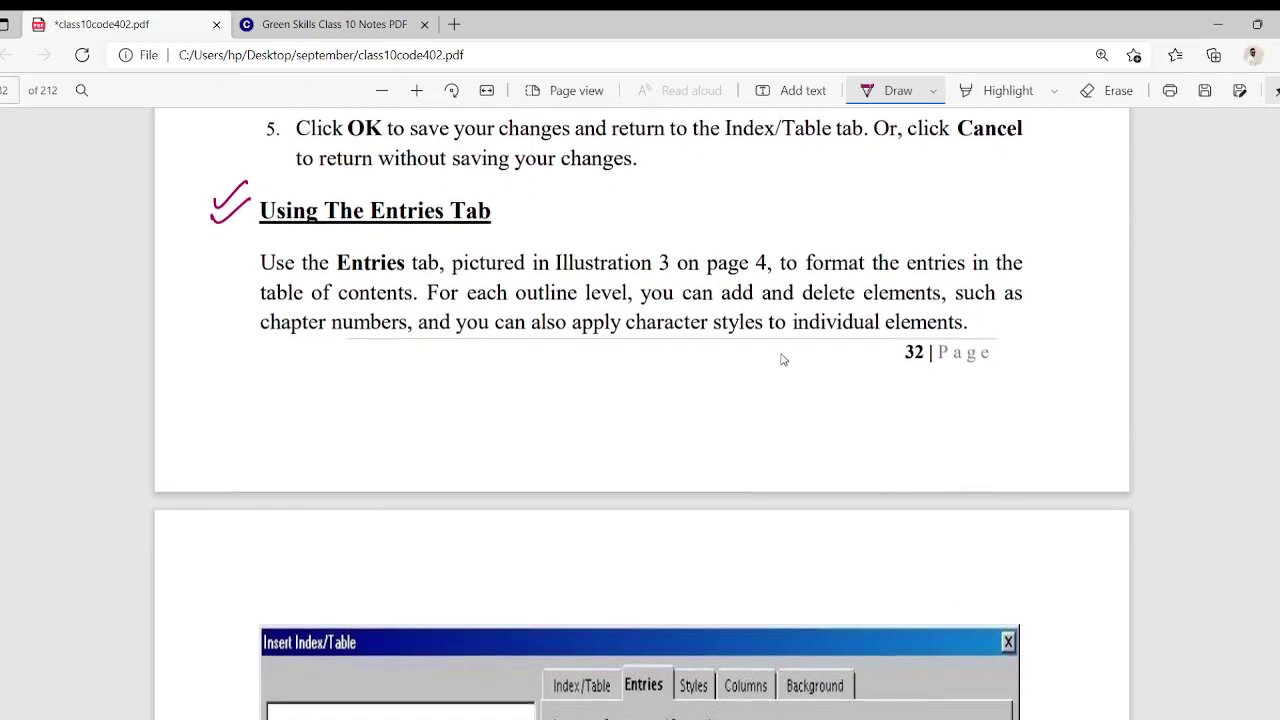
pyautogui.scroll(-2, 622, 348)
pyautogui.scroll(1, 560, 177)
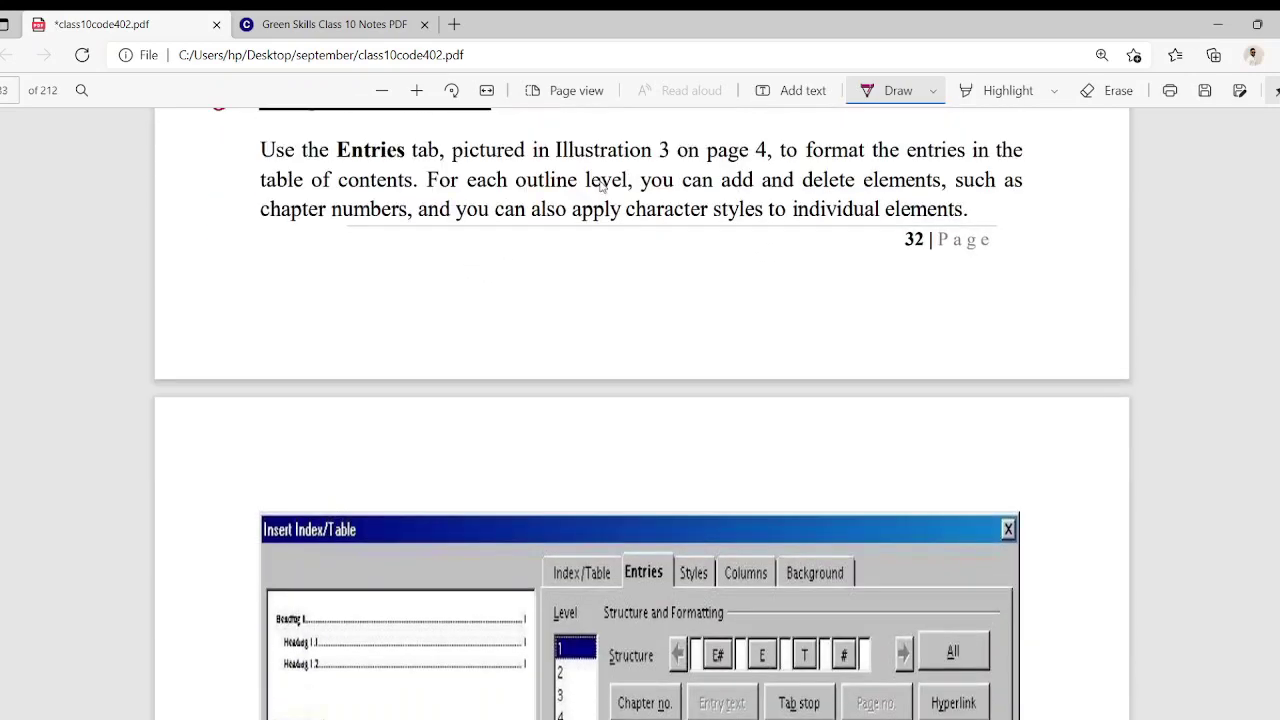
pyautogui.scroll(-2, 714, 247)
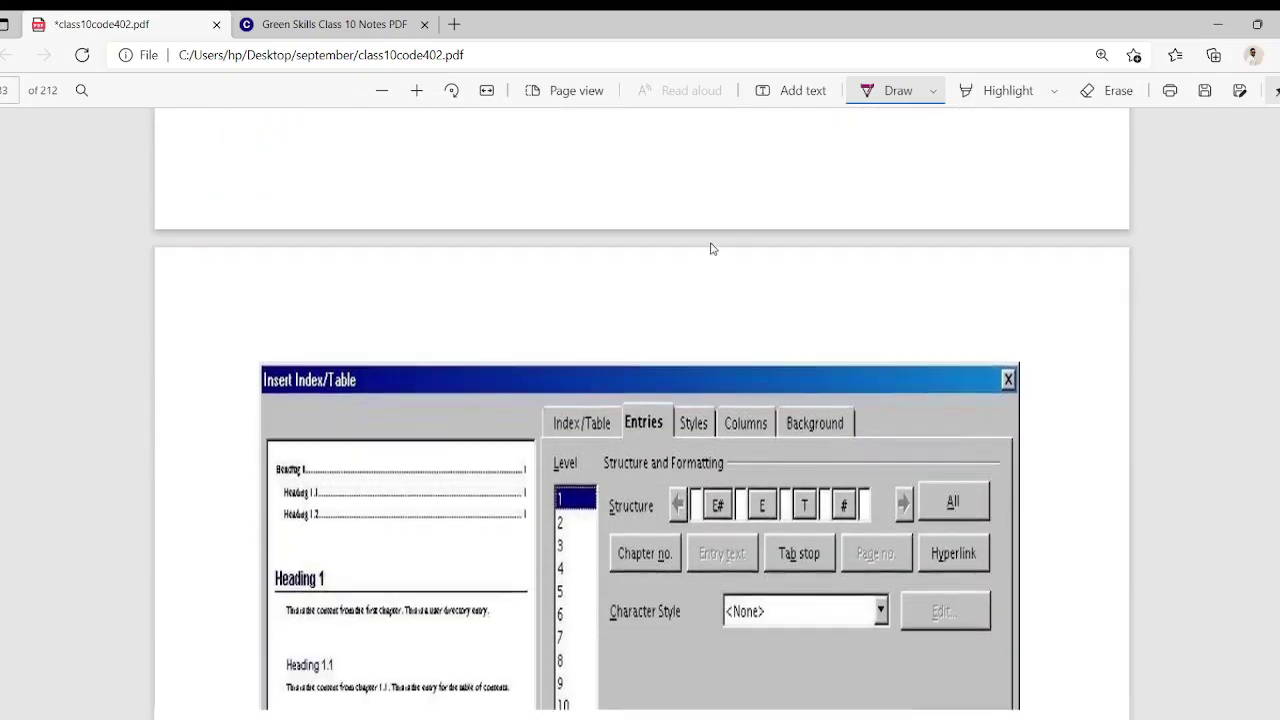
pyautogui.scroll(-7, 705, 250)
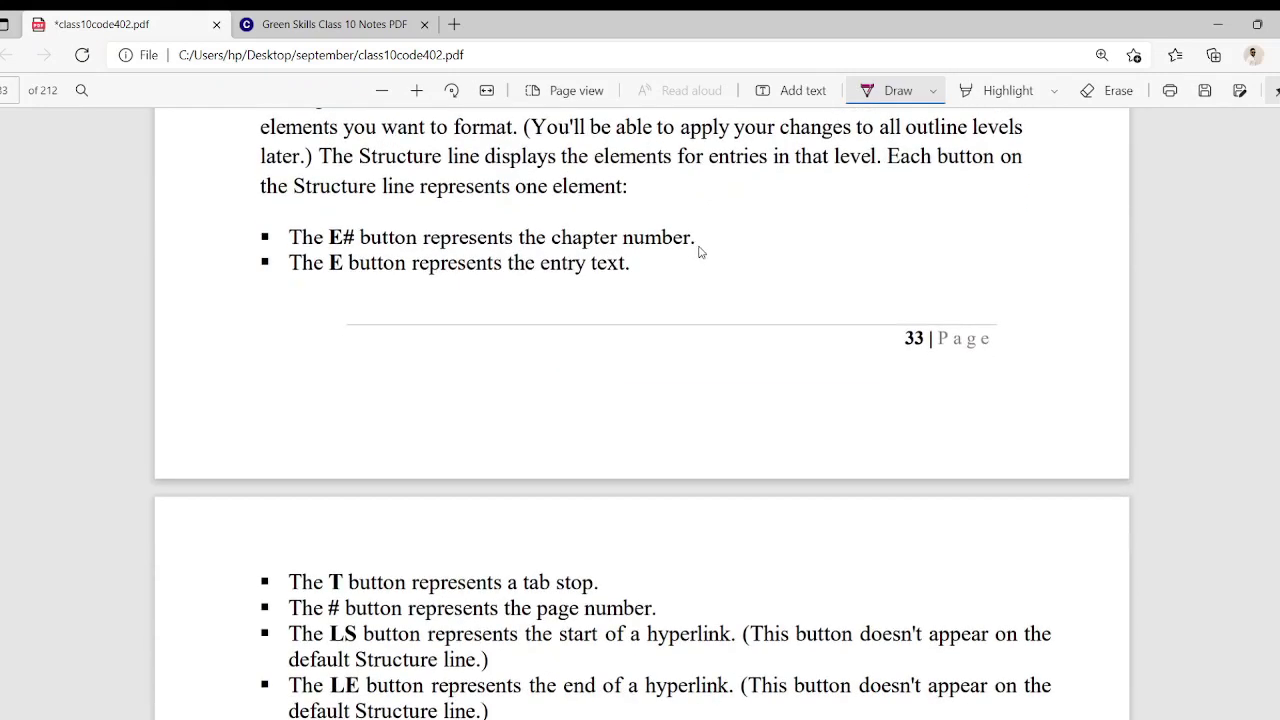
pyautogui.scroll(2, 675, 254)
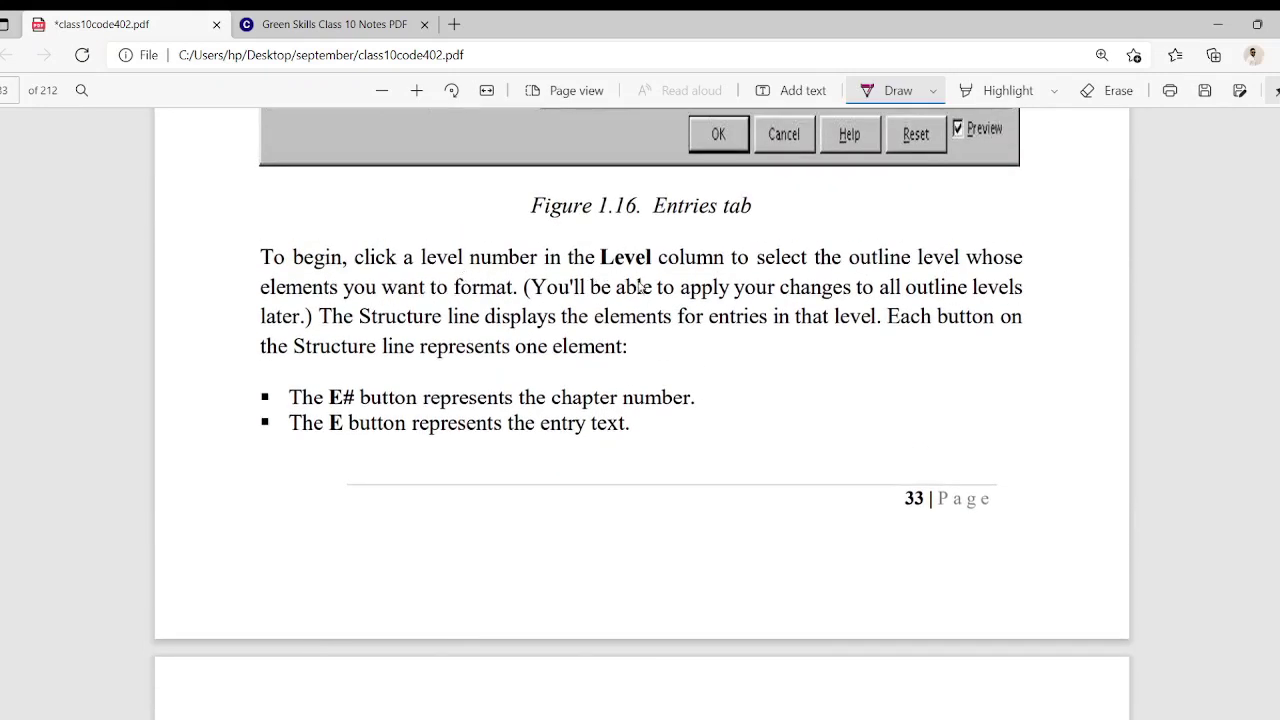
# Step: On page 33 of the PDF, draw a check mark above E# and underline "number" and "the entry text" in the button list
pyautogui.scroll(2, 667, 286)
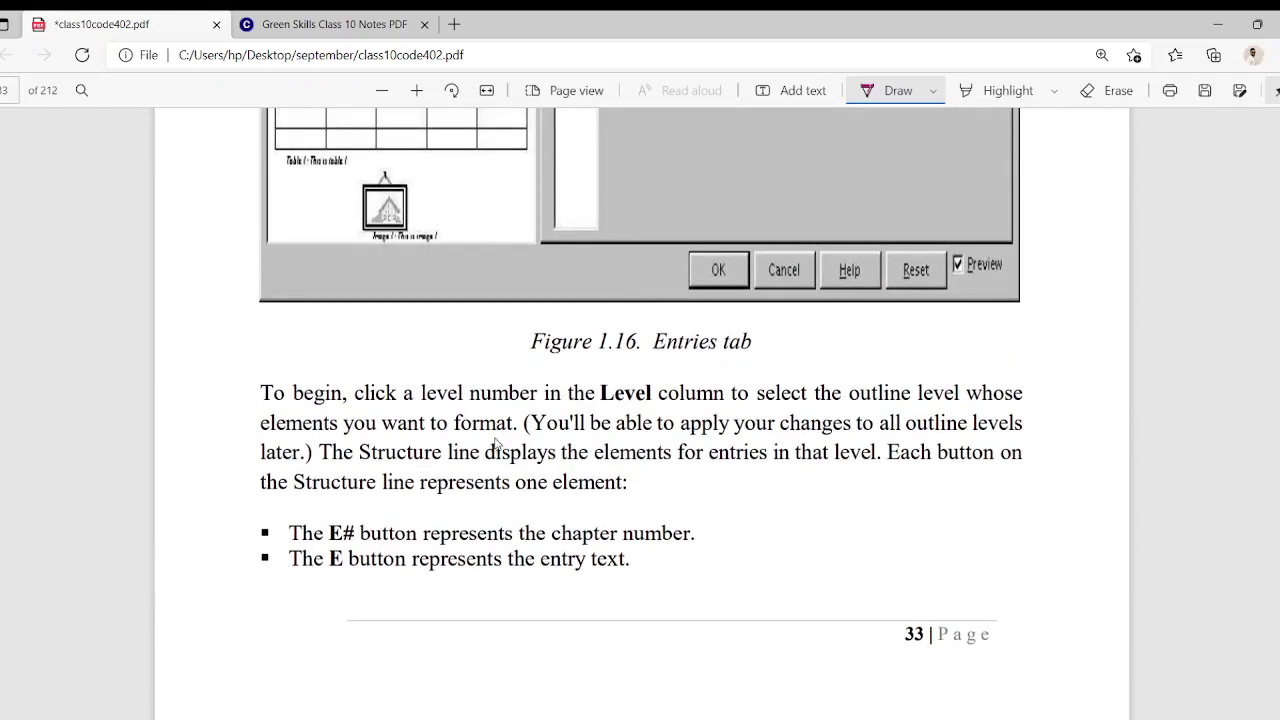
pyautogui.scroll(2, 497, 441)
pyautogui.scroll(3, 503, 439)
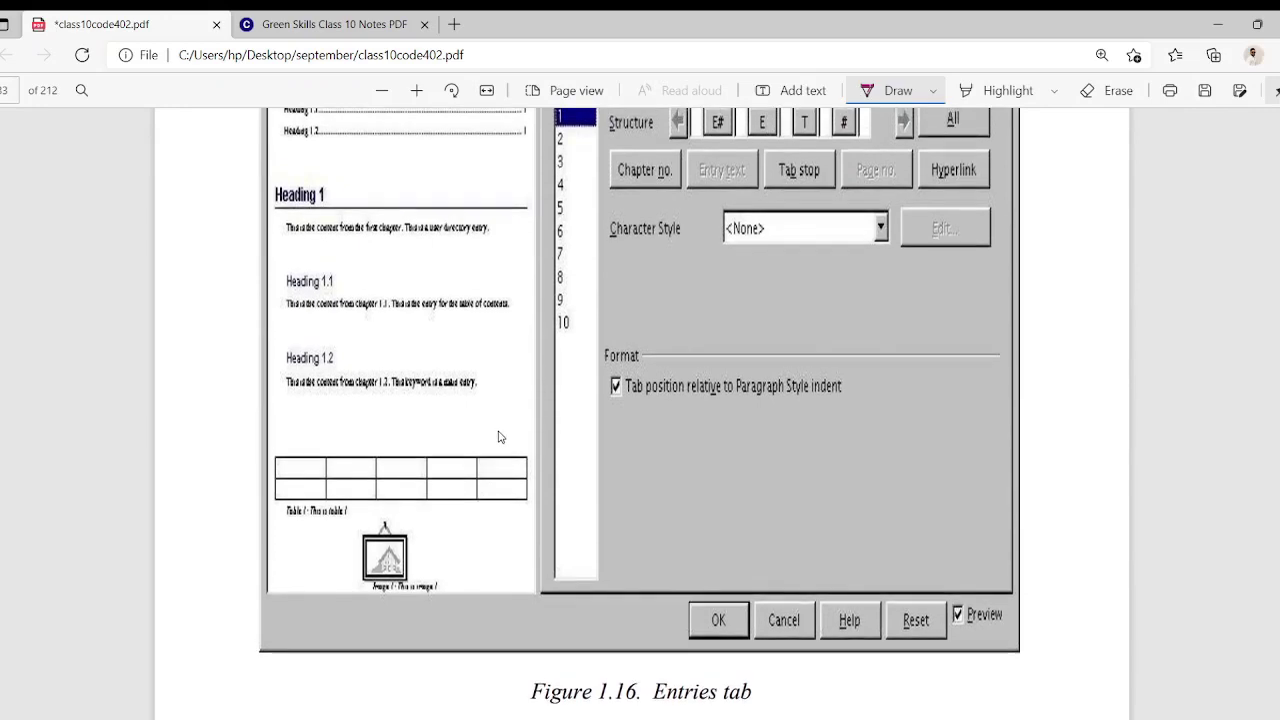
pyautogui.scroll(-3, 500, 437)
pyautogui.scroll(-5, 508, 437)
pyautogui.scroll(5, 520, 397)
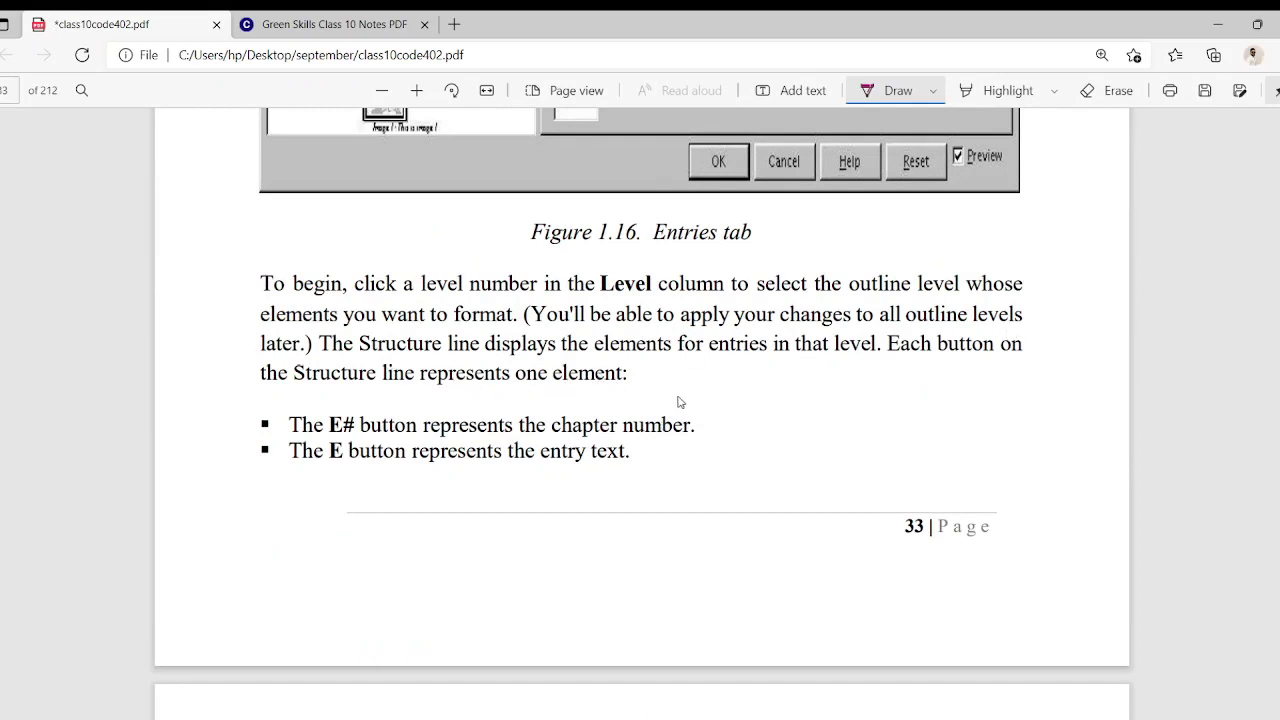
pyautogui.moveTo(334, 403); pyautogui.dragTo(373, 386)
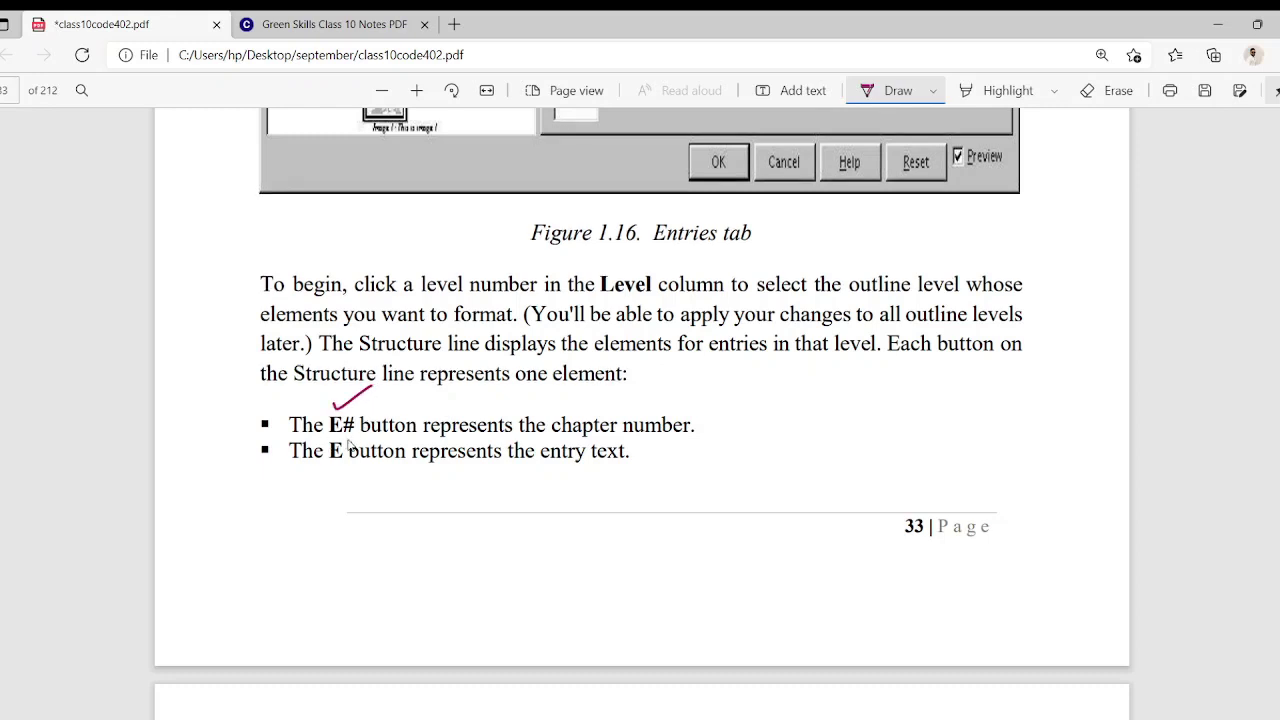
pyautogui.moveTo(650, 437); pyautogui.dragTo(692, 446)
pyautogui.moveTo(506, 467)
pyautogui.mouseDown()
pyautogui.moveTo(600, 464)
pyautogui.moveTo(606, 477)
pyautogui.mouseUp()
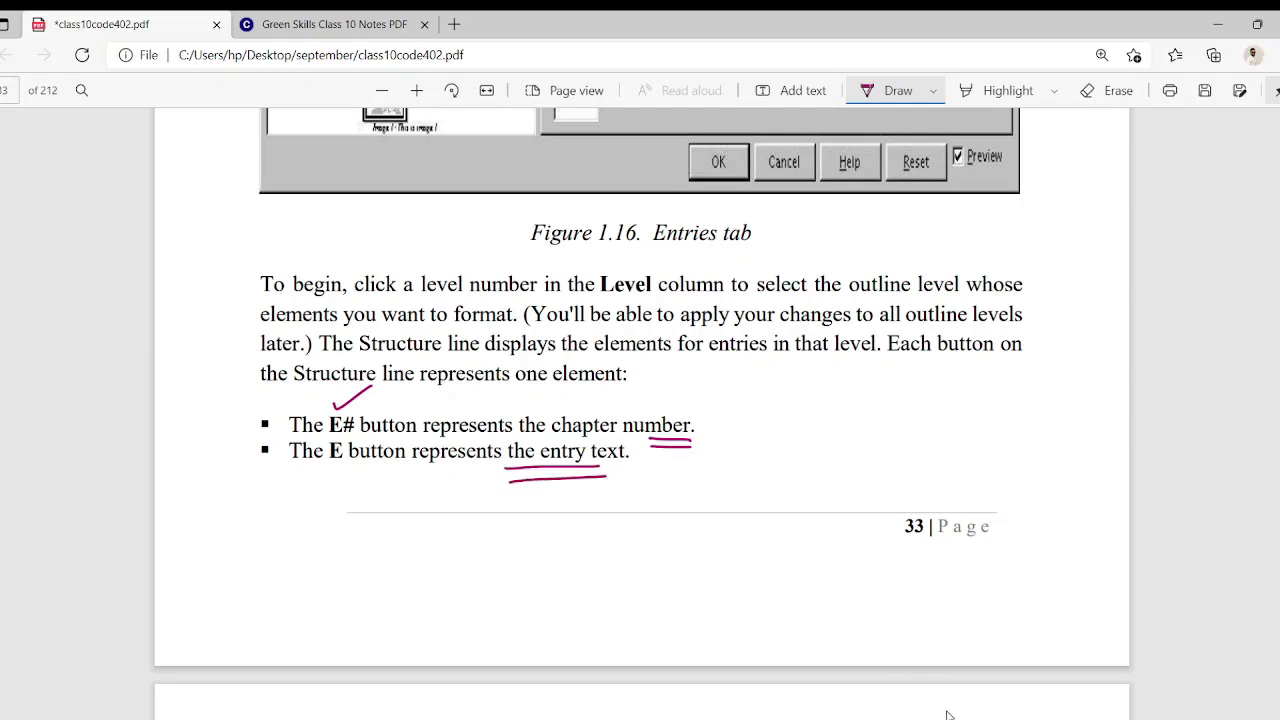
# Step: Switch to OpenOffice Writer, open the GREEN SKILLS INDEX for editing and look through its Styles, Columns, Background and Entries settings
pyautogui.hotkey('alt', 'Tab')
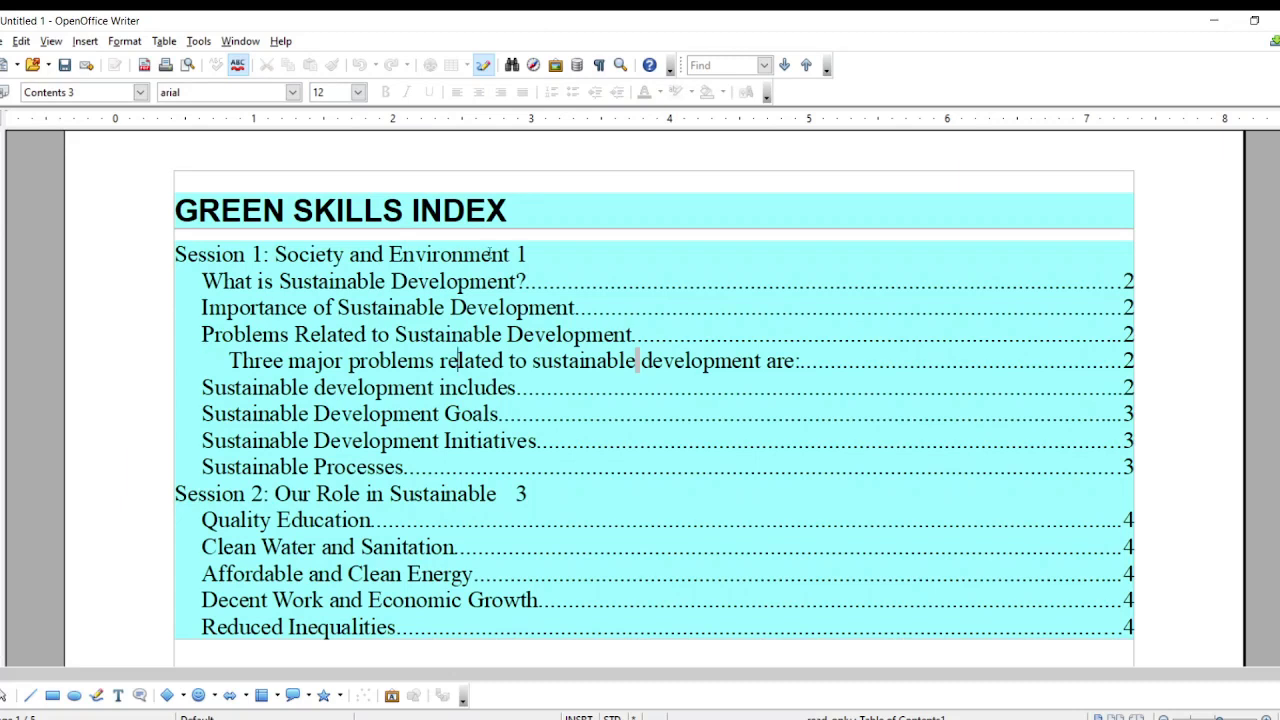
pyautogui.rightClick(683, 278)
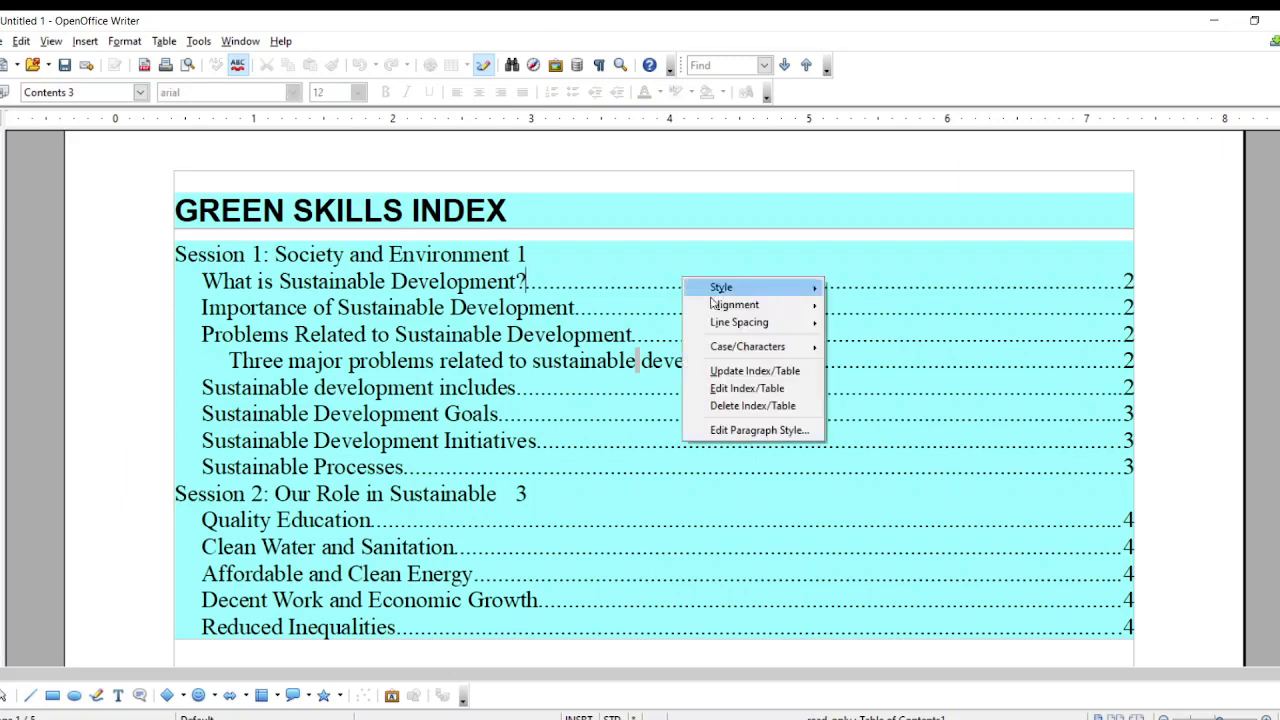
pyautogui.click(747, 388)
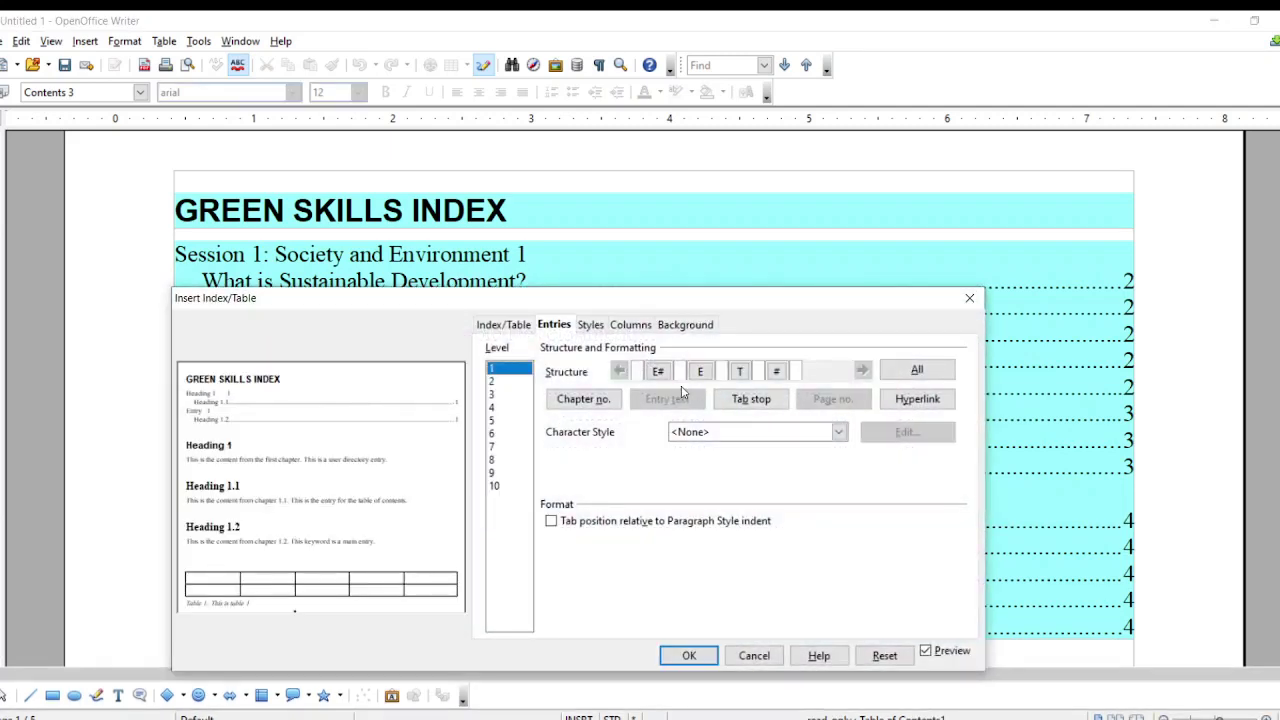
pyautogui.click(592, 326)
pyautogui.click(631, 326)
pyautogui.click(688, 326)
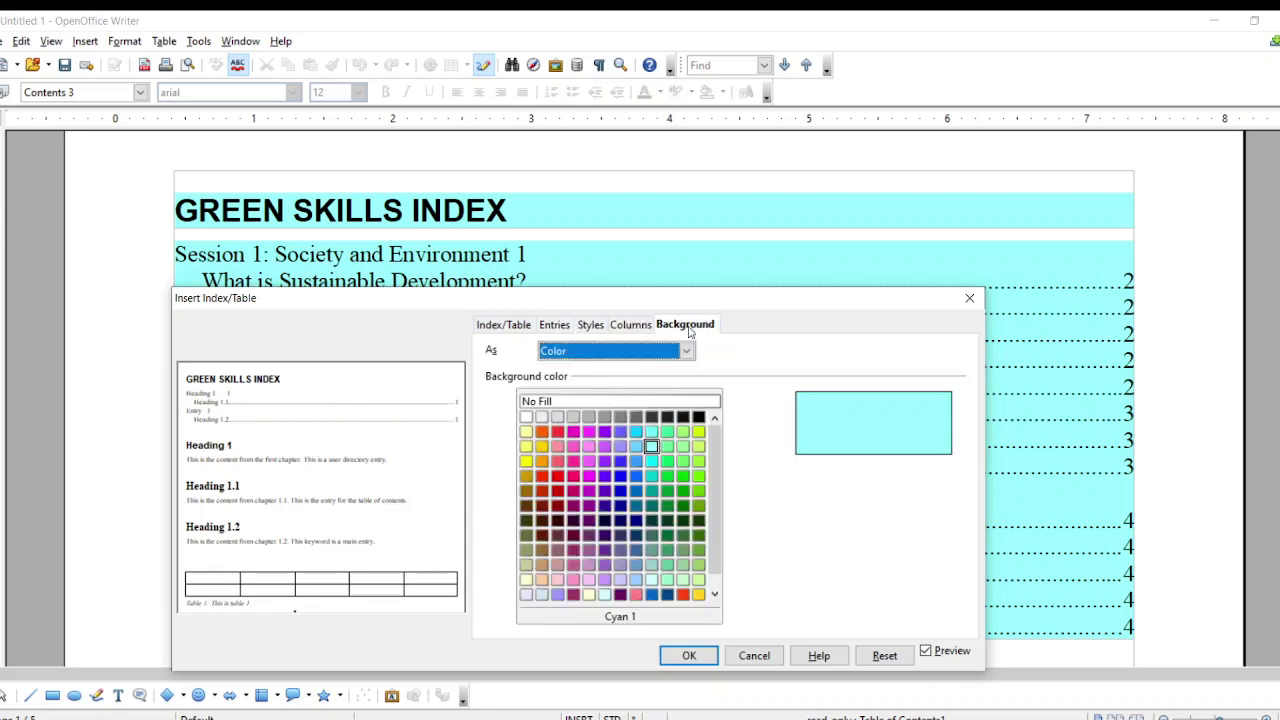
pyautogui.click(556, 326)
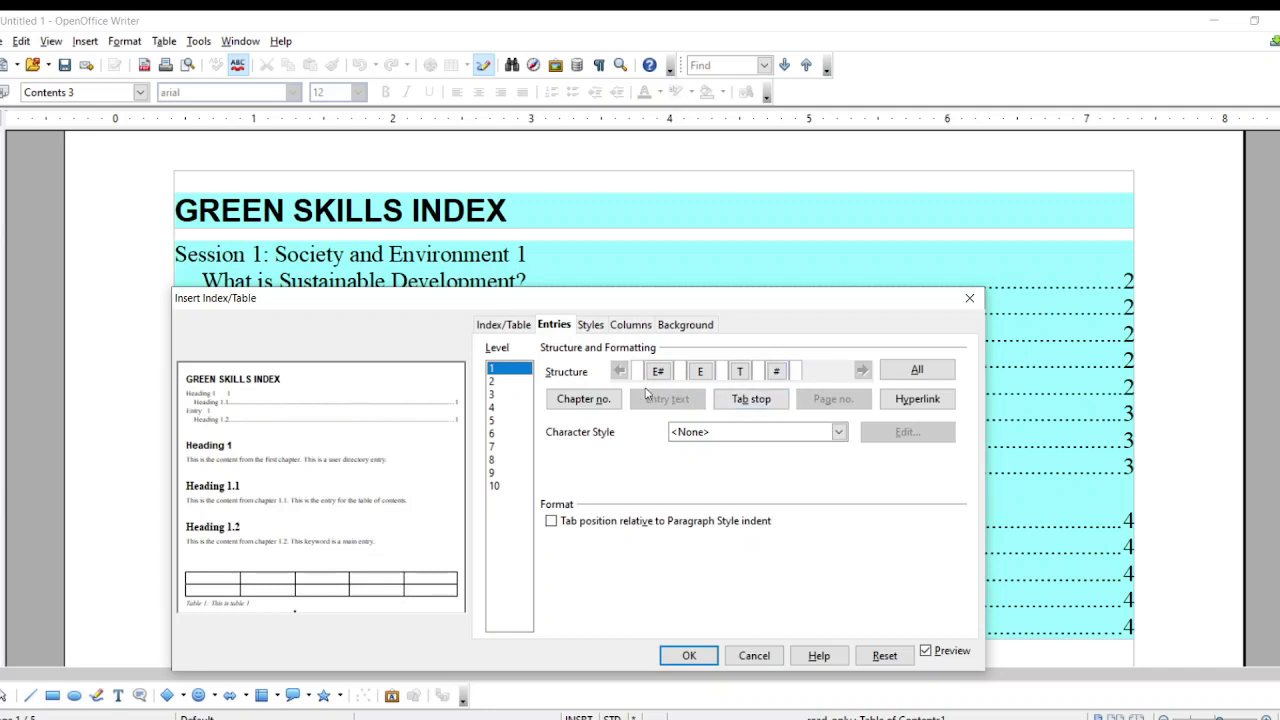
# Step: Set the tab stop position of the level 1 entries to 0.20" without right alignment and apply it to the index
pyautogui.click(741, 374)
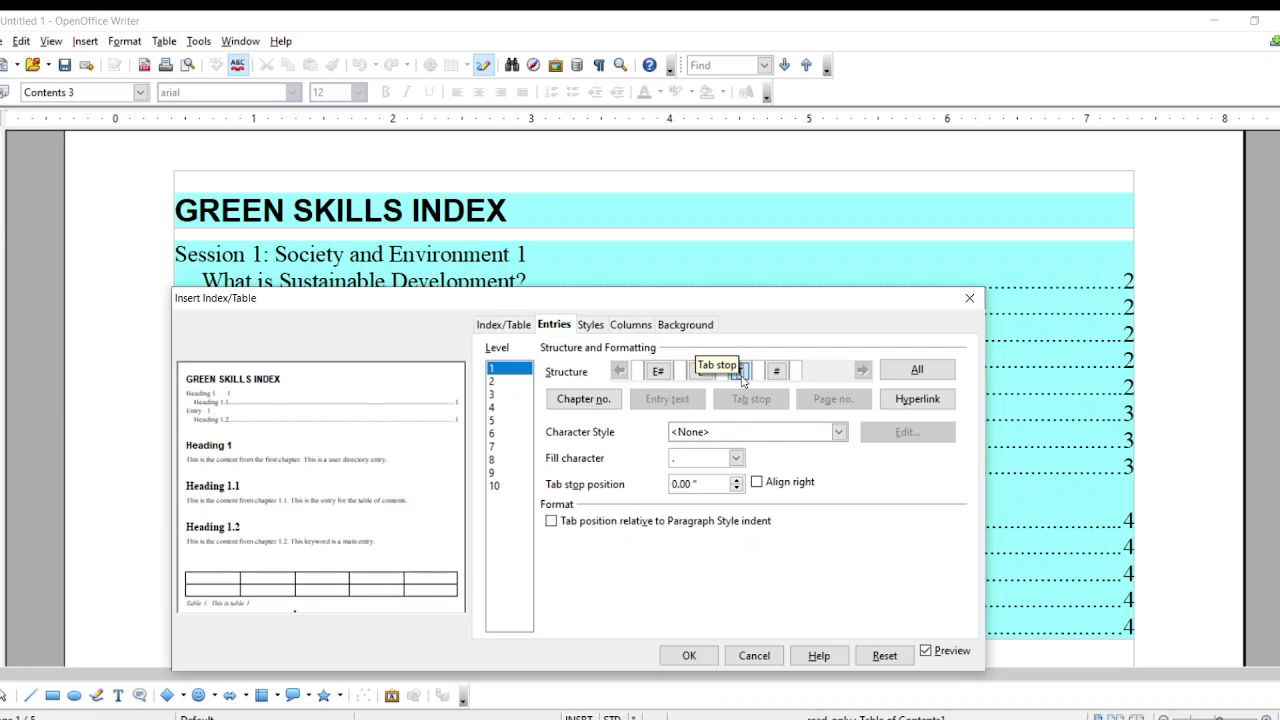
pyautogui.moveTo(739, 300); pyautogui.dragTo(739, 367)
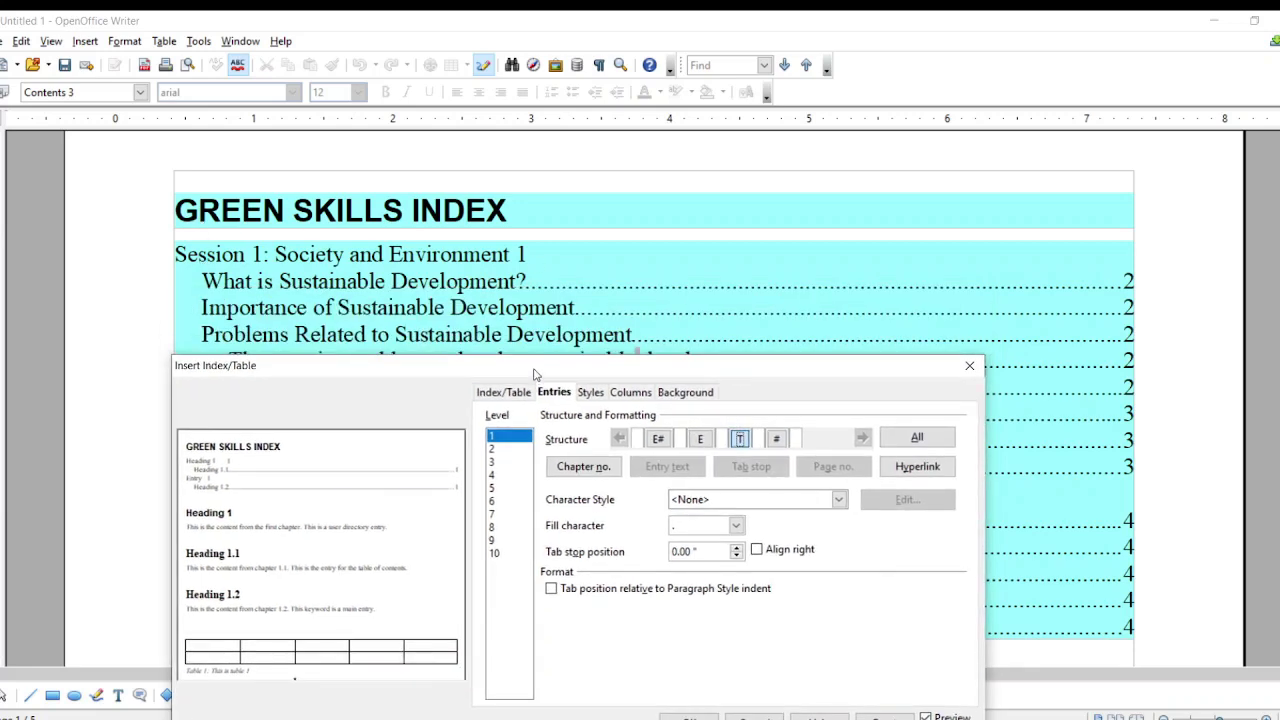
pyautogui.moveTo(533, 370); pyautogui.dragTo(521, 573)
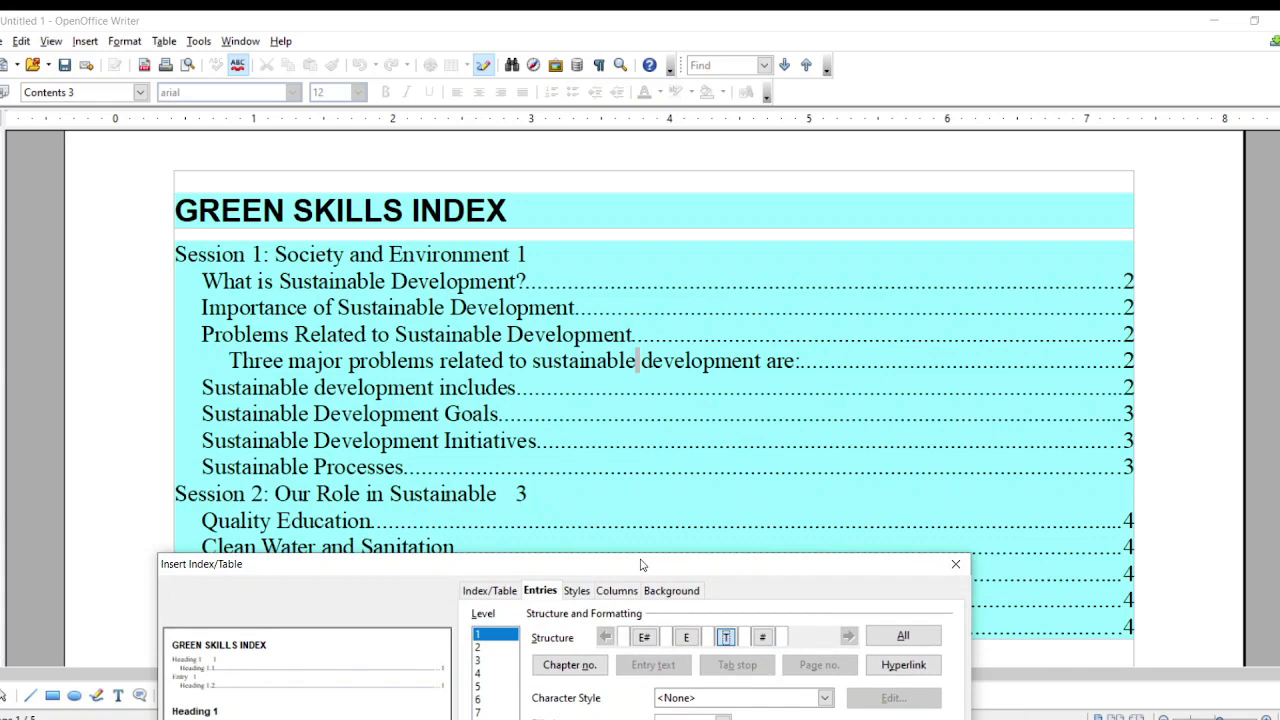
pyautogui.moveTo(641, 565); pyautogui.dragTo(843, 145)
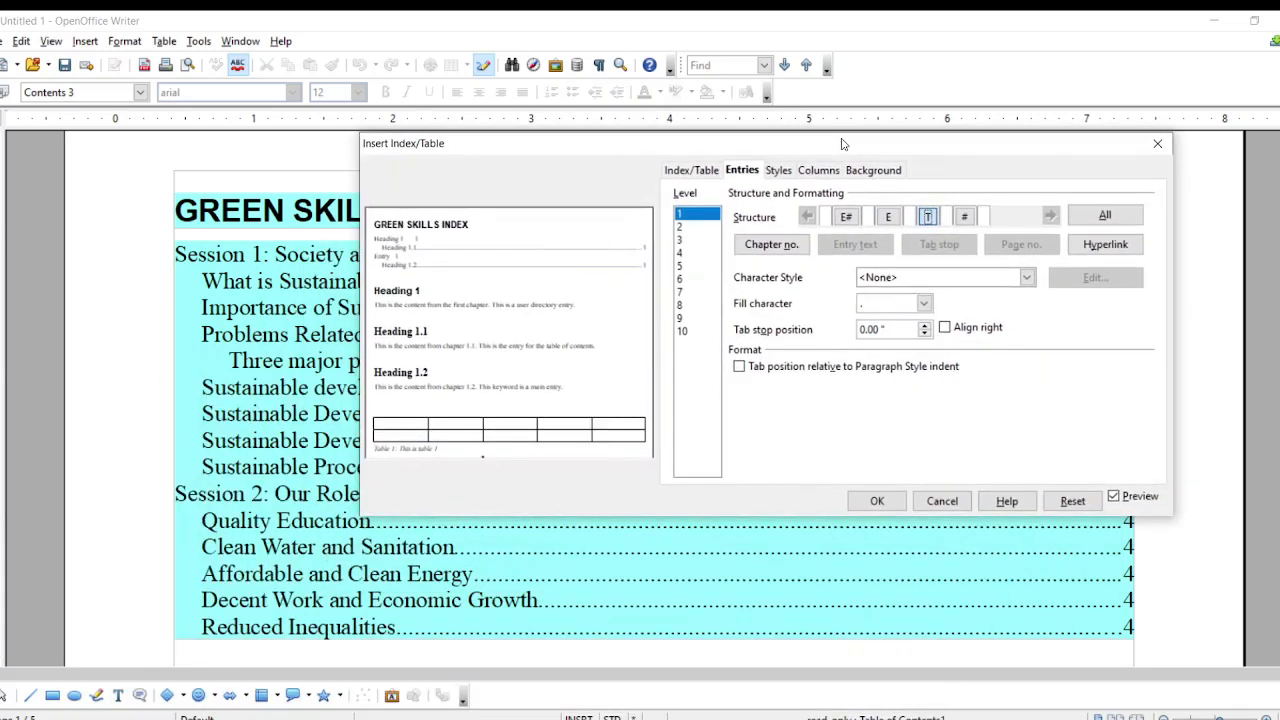
pyautogui.click(943, 328)
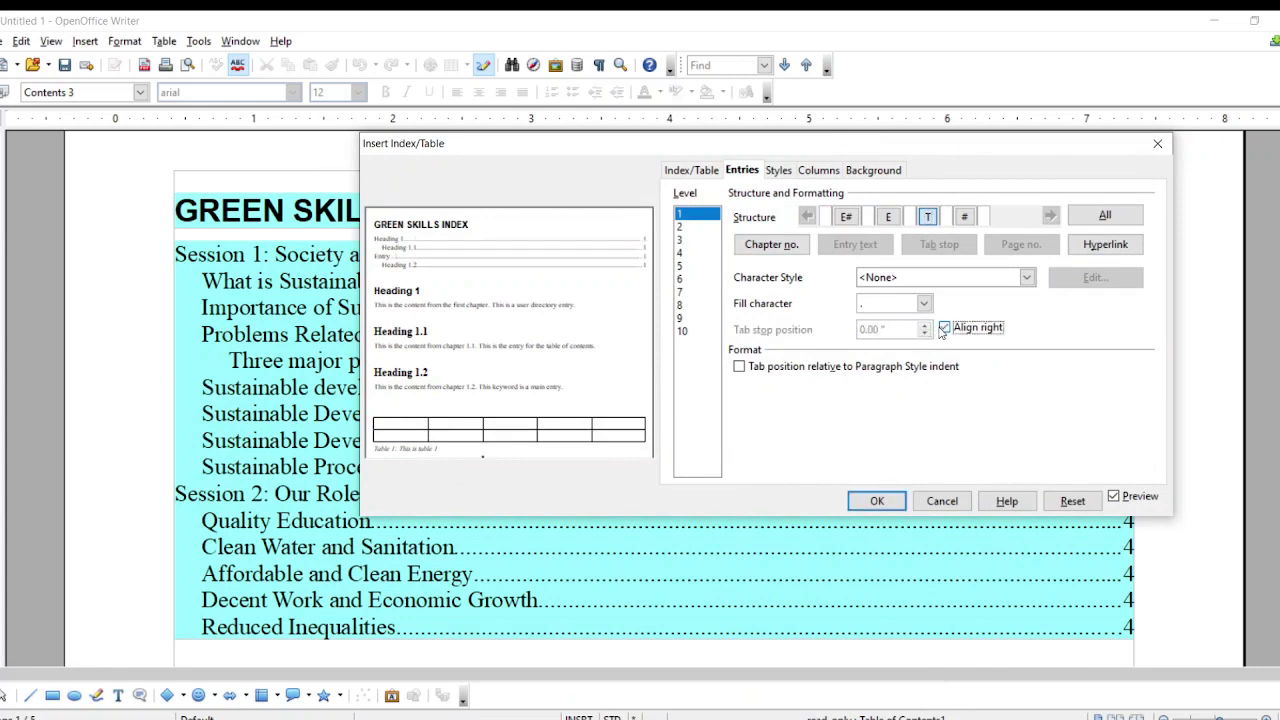
pyautogui.click(943, 328)
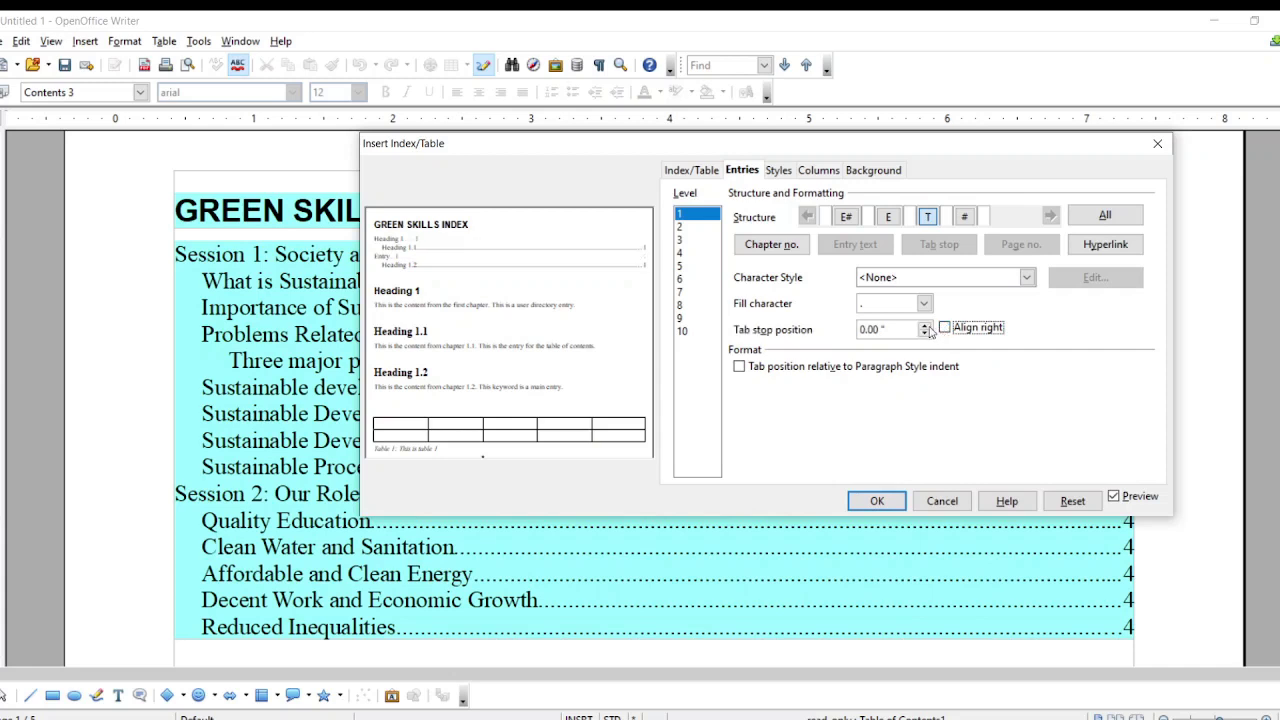
pyautogui.click(925, 326)
pyautogui.click(925, 327)
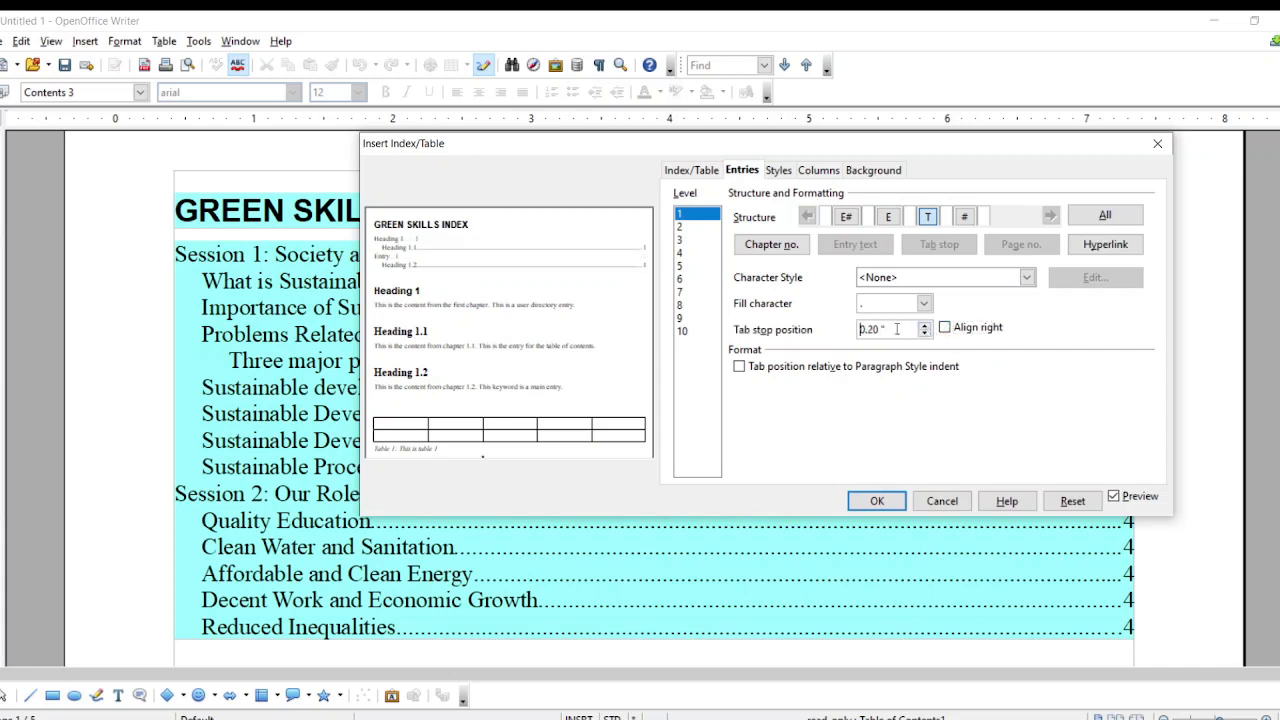
pyautogui.click(877, 501)
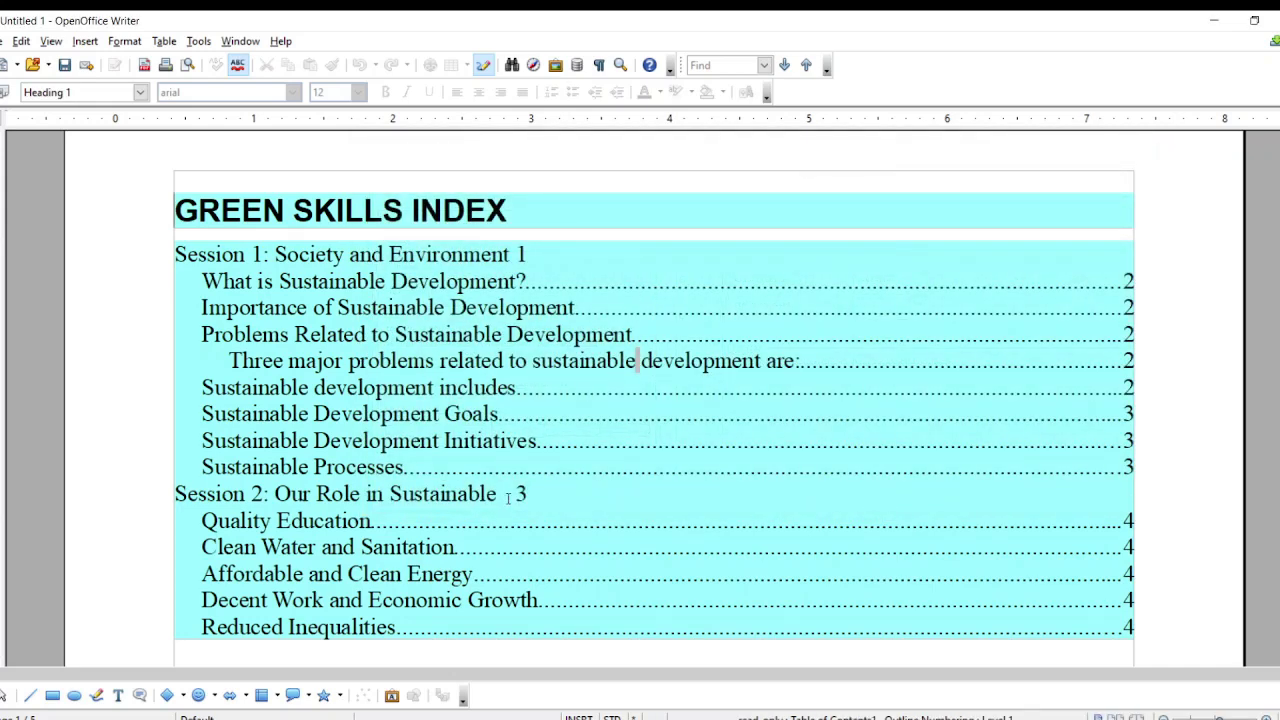
# Step: Reopen the index settings, turn on Align right for the level 1 tab stop and apply the change
pyautogui.rightClick(605, 360)
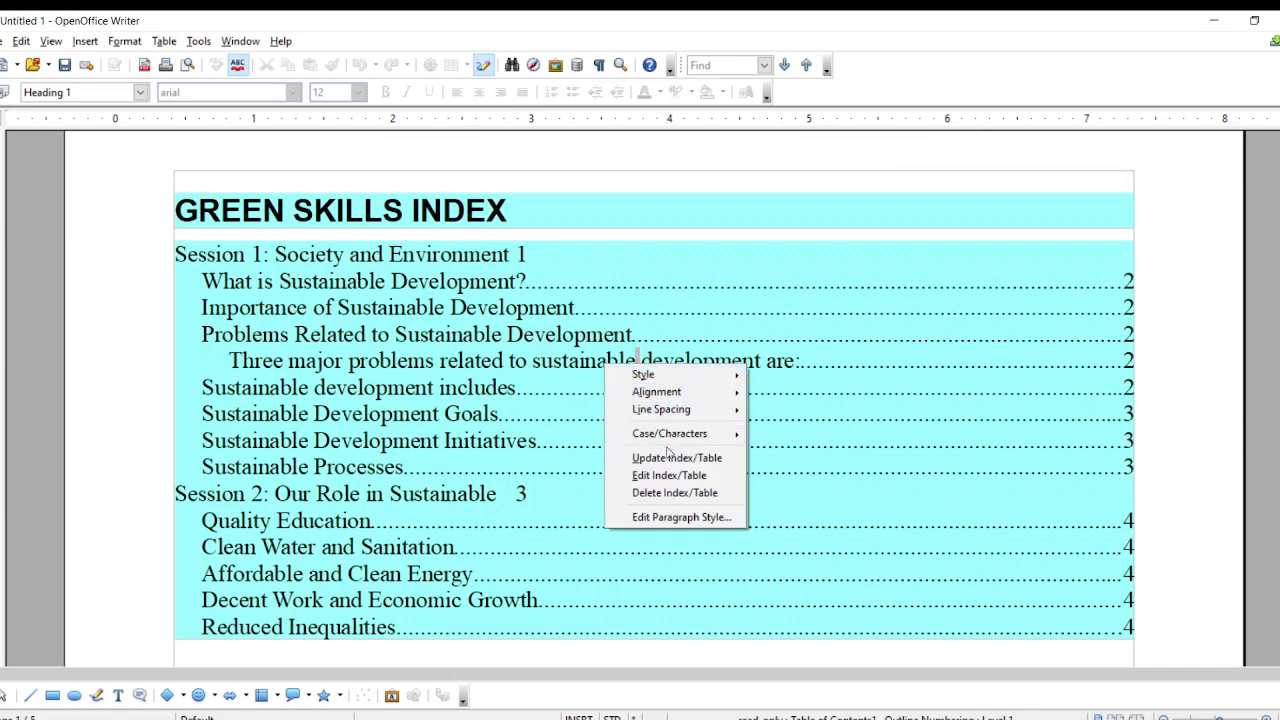
pyautogui.click(665, 473)
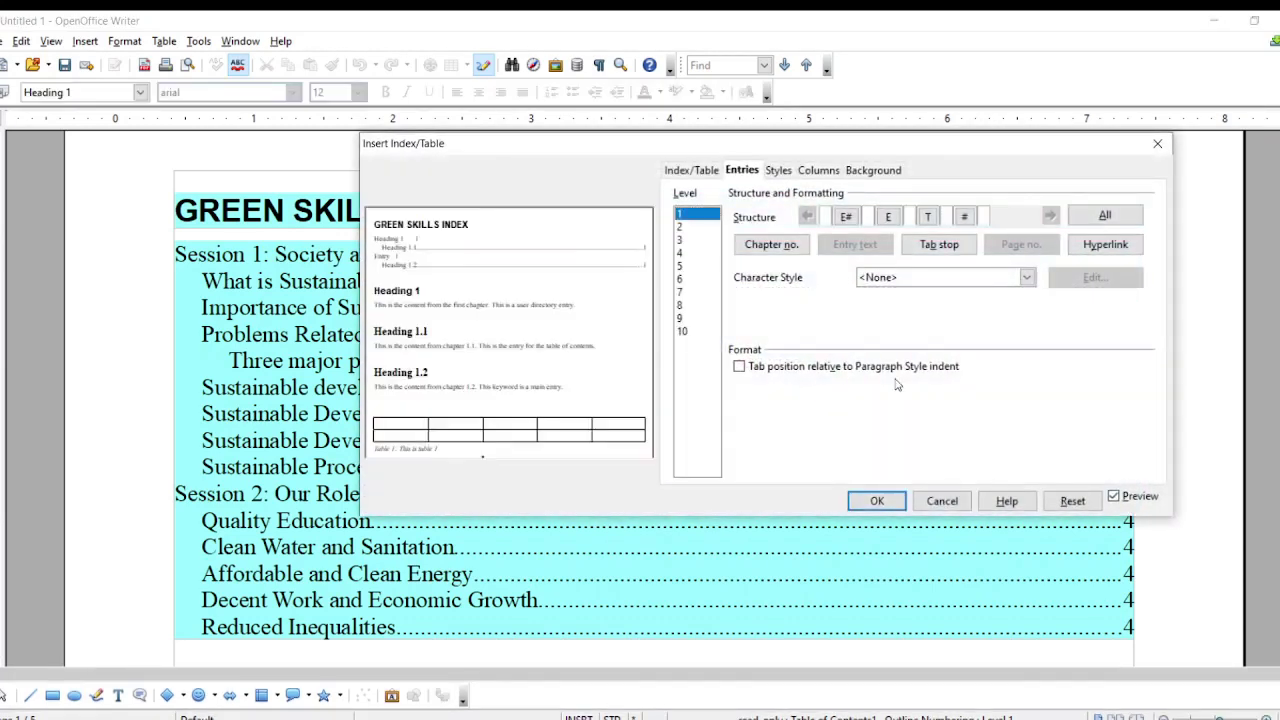
pyautogui.click(927, 217)
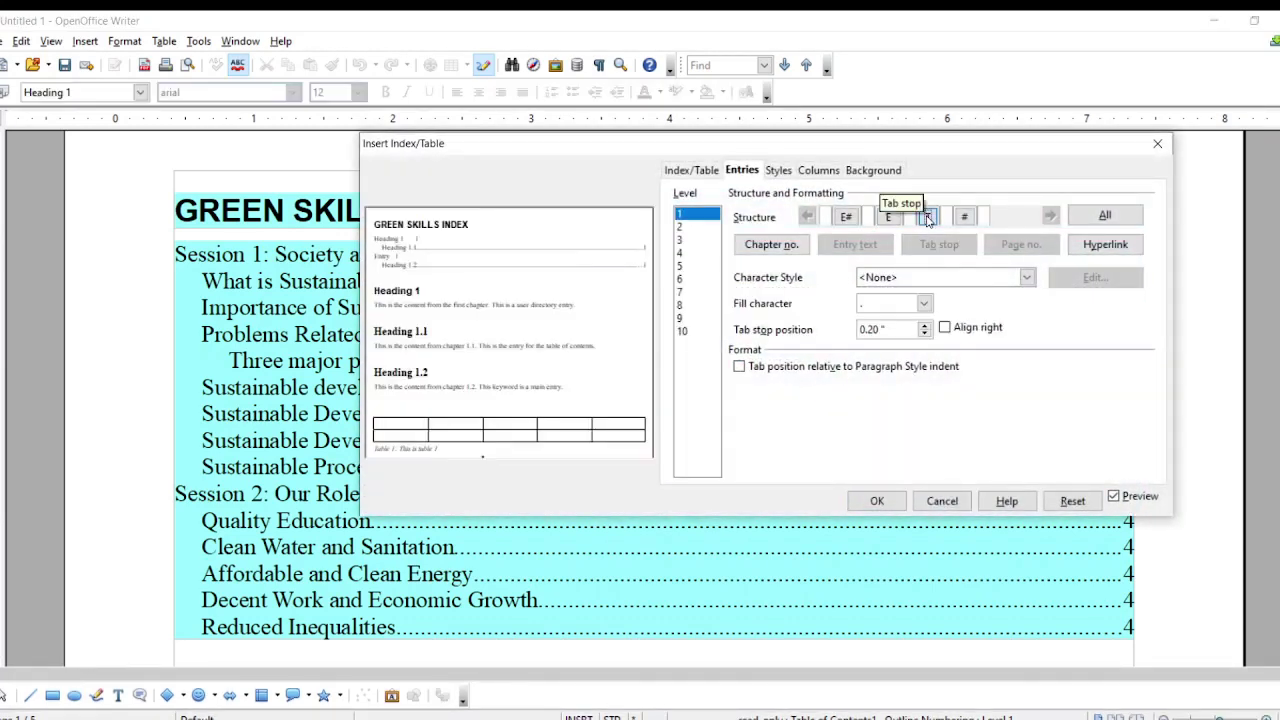
pyautogui.click(945, 328)
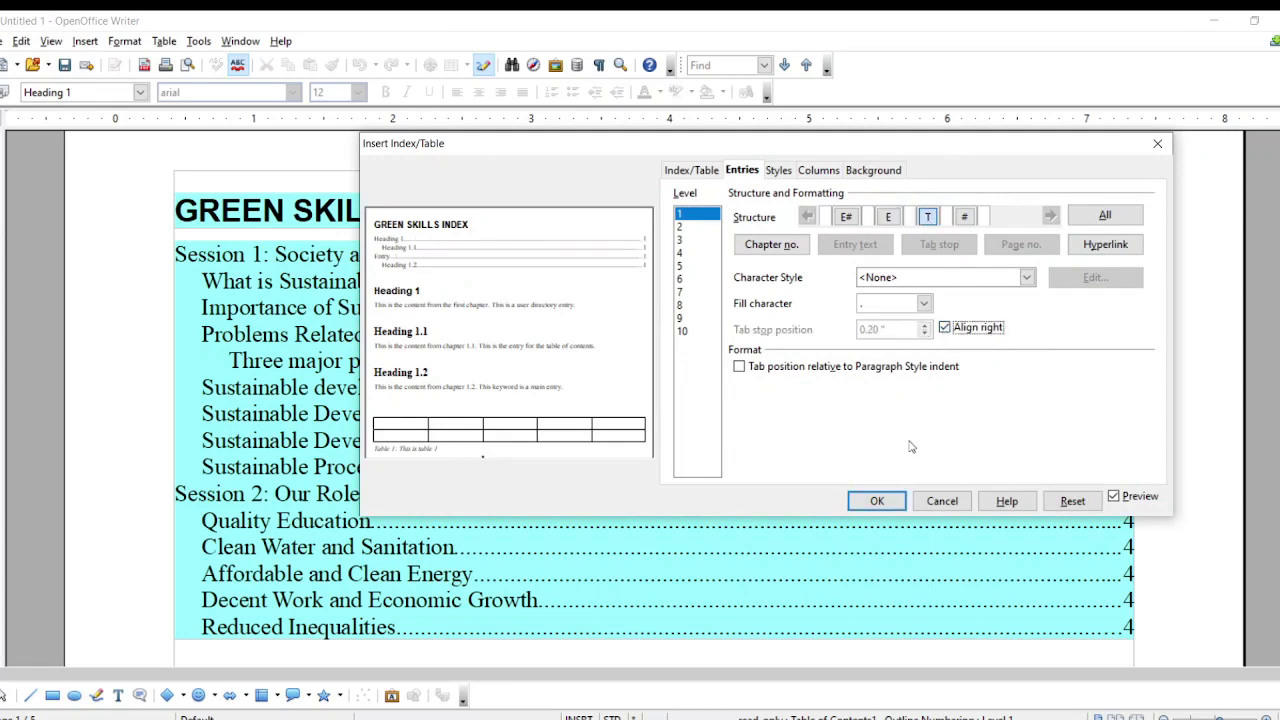
pyautogui.click(890, 498)
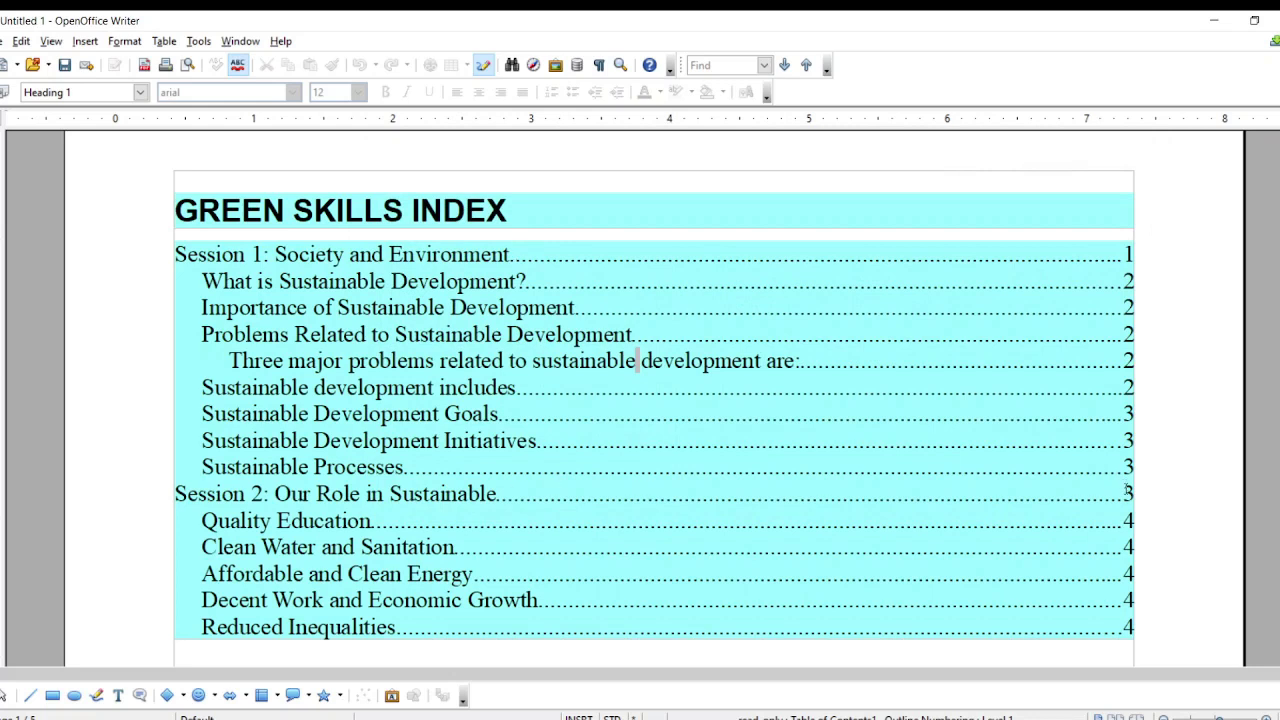
# Step: Reopen the index settings, assign the Emphasis character style to the level 1 page number element and apply it
pyautogui.click(880, 278)
pyautogui.rightClick(880, 278)
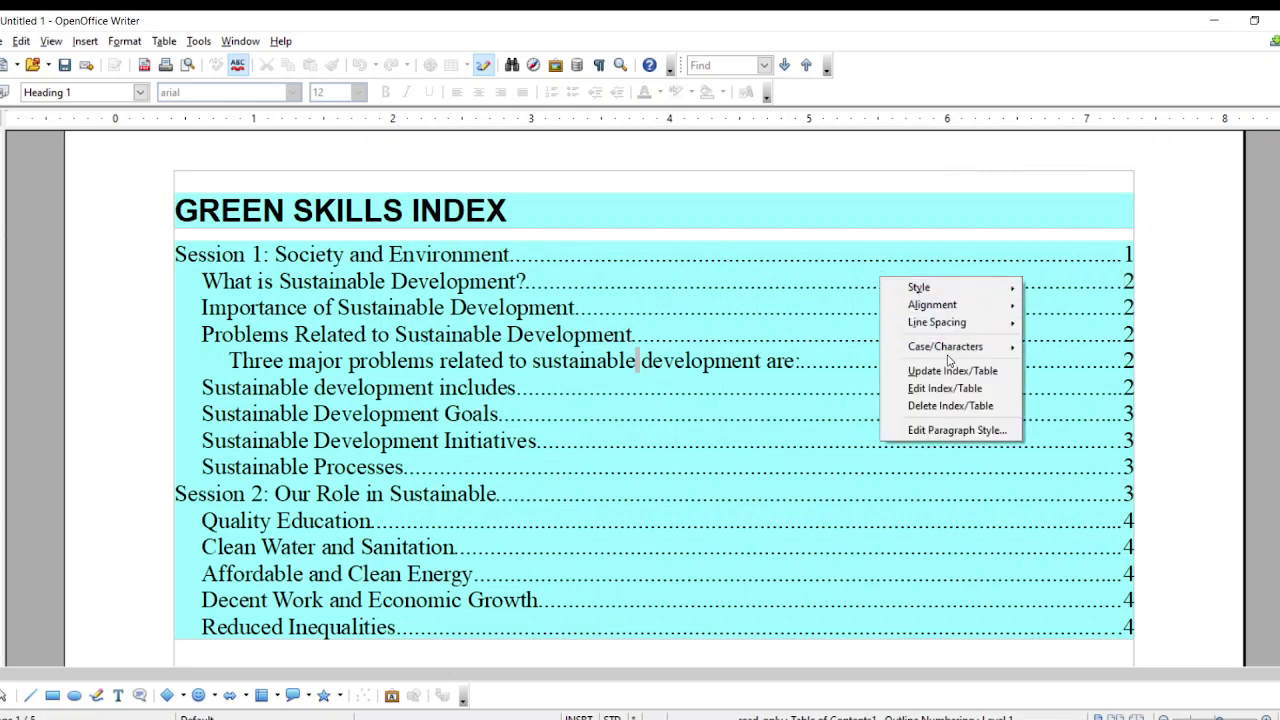
pyautogui.click(937, 384)
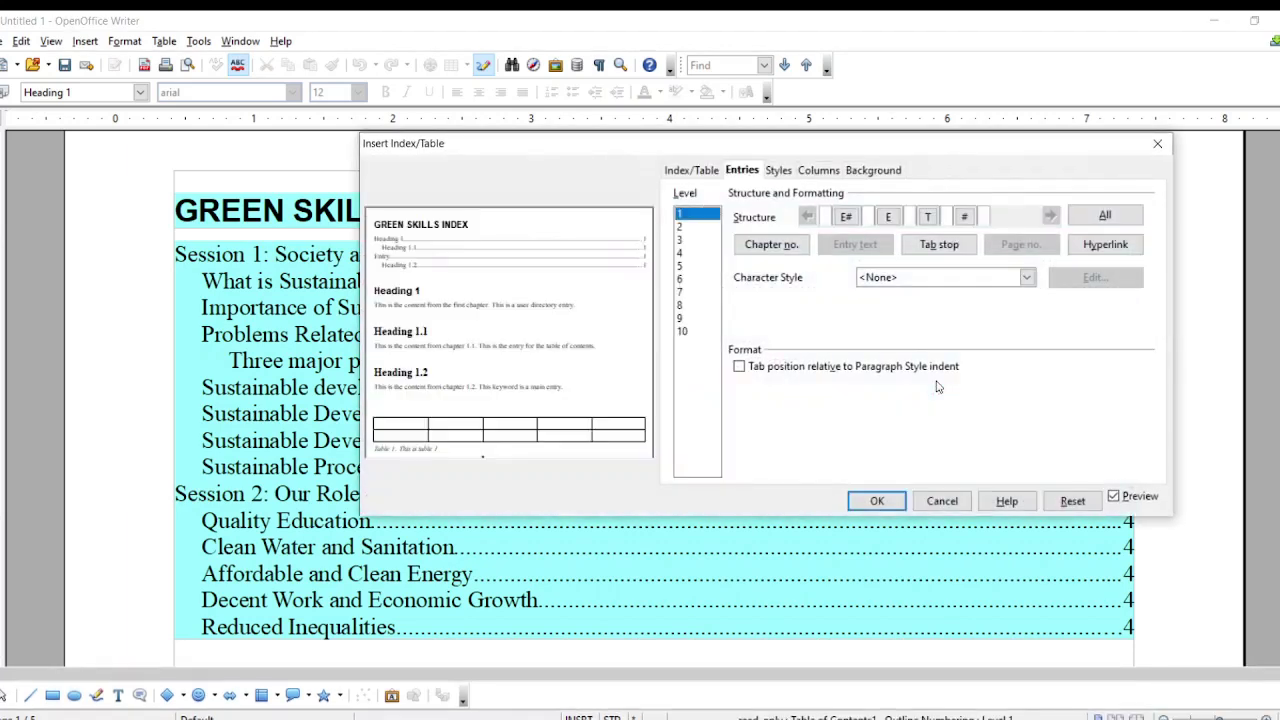
pyautogui.click(928, 217)
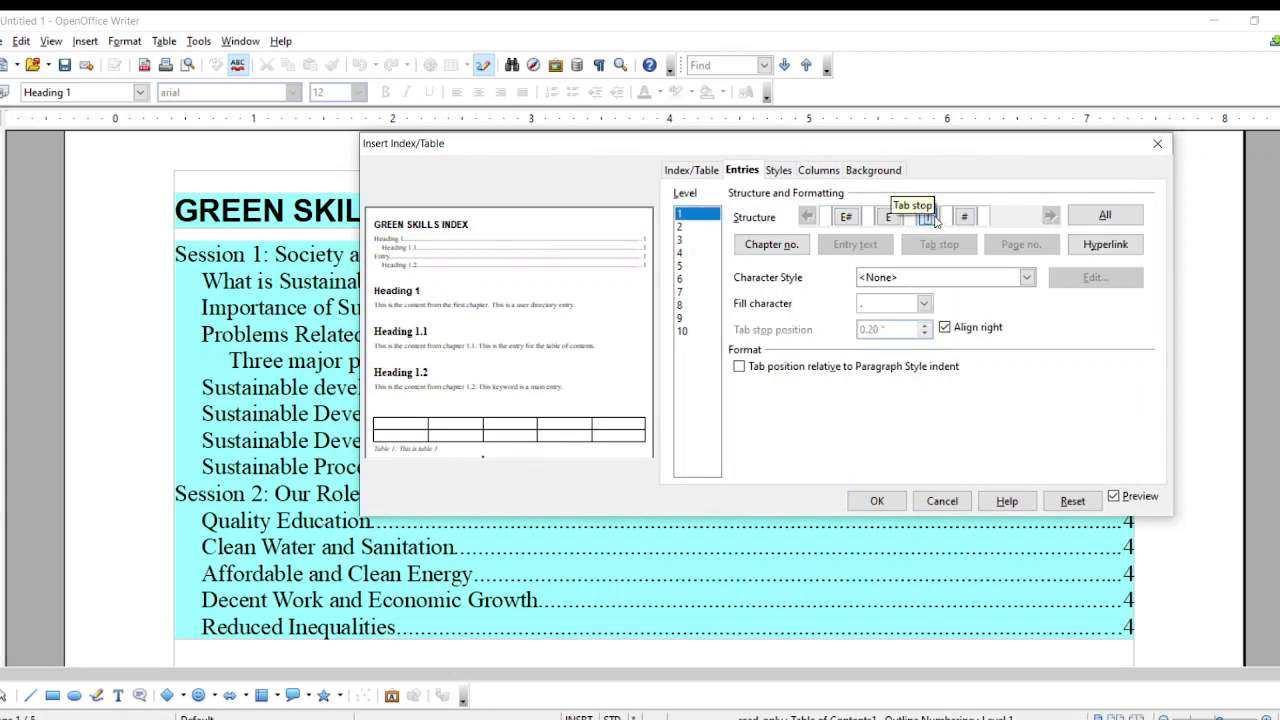
pyautogui.click(886, 217)
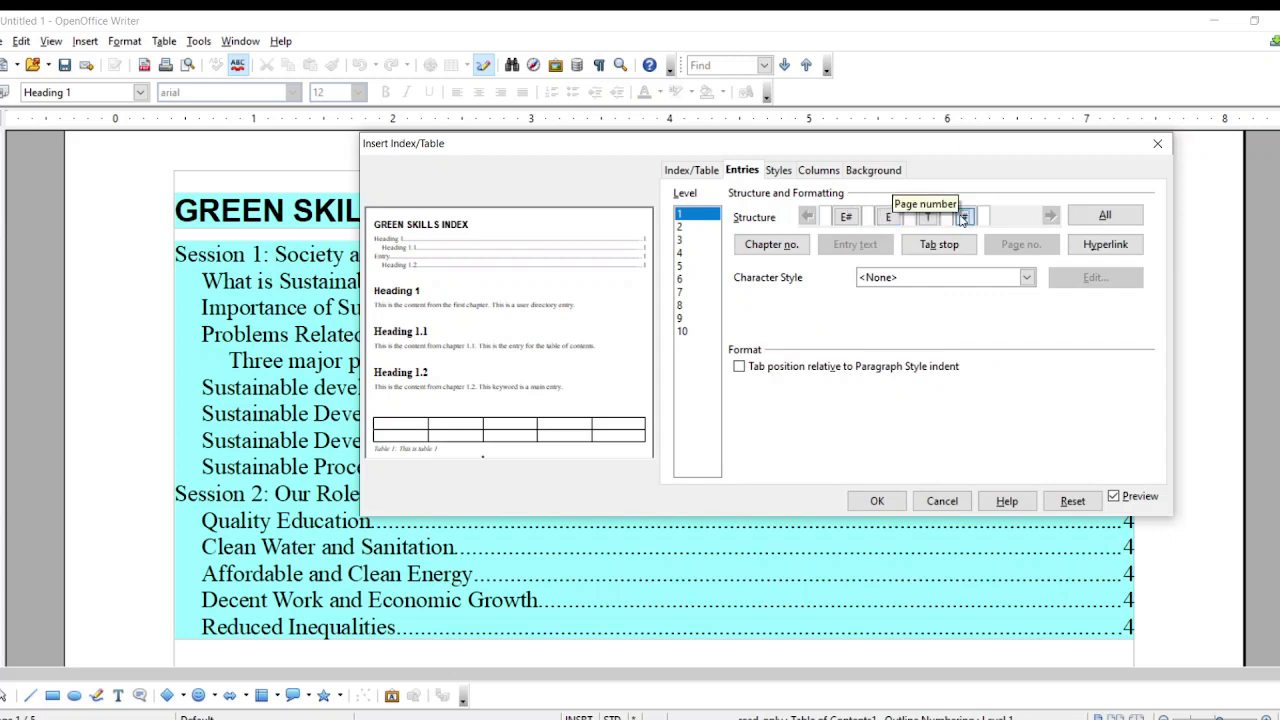
pyautogui.click(930, 218)
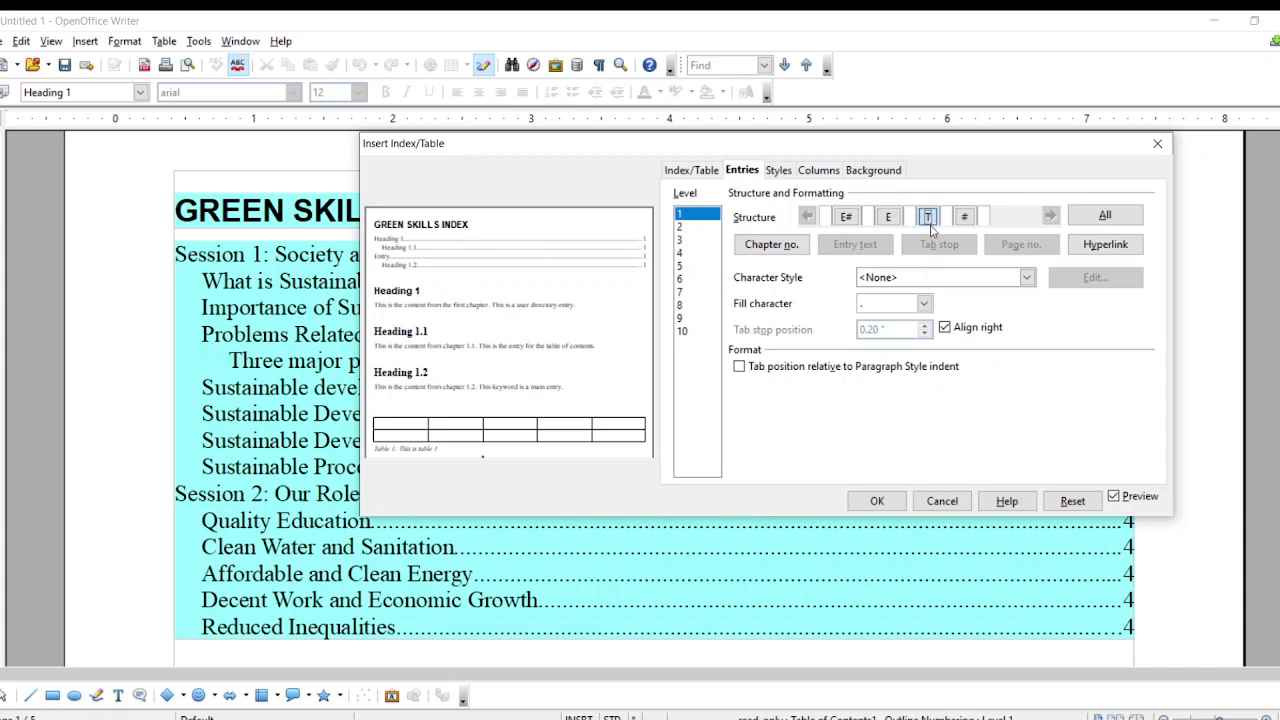
pyautogui.click(964, 218)
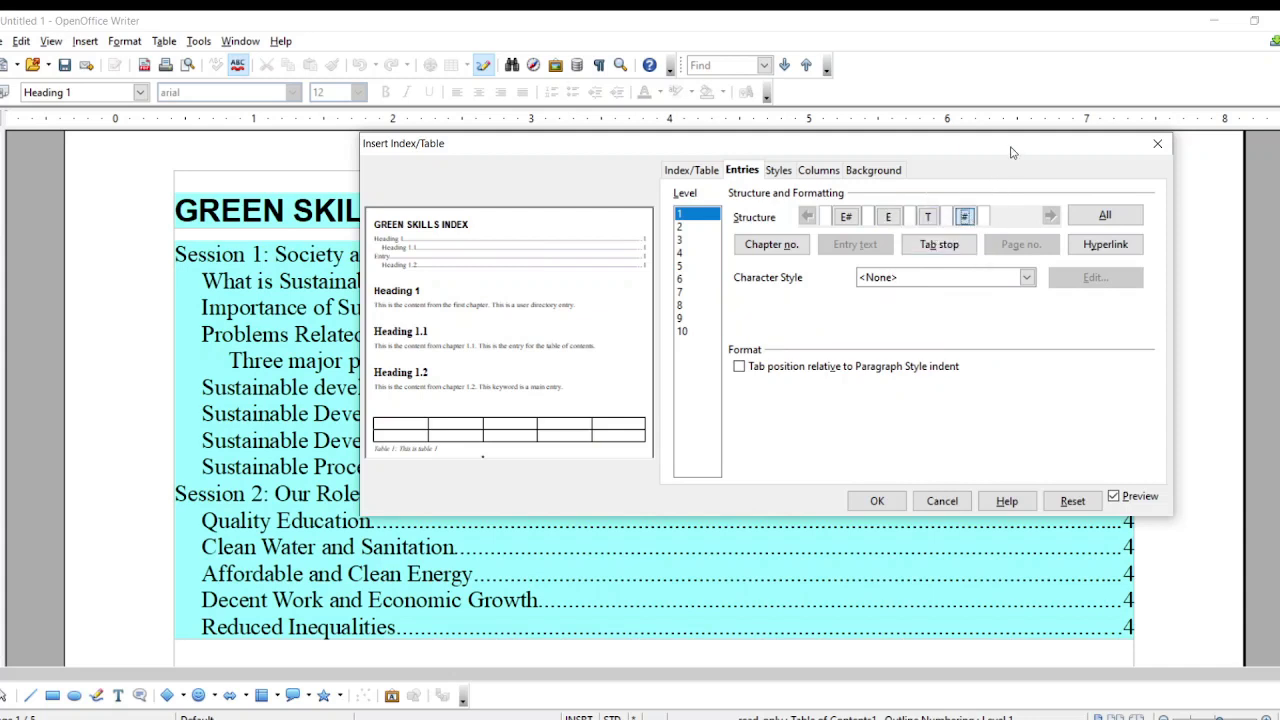
pyautogui.moveTo(1010, 152); pyautogui.dragTo(931, 160)
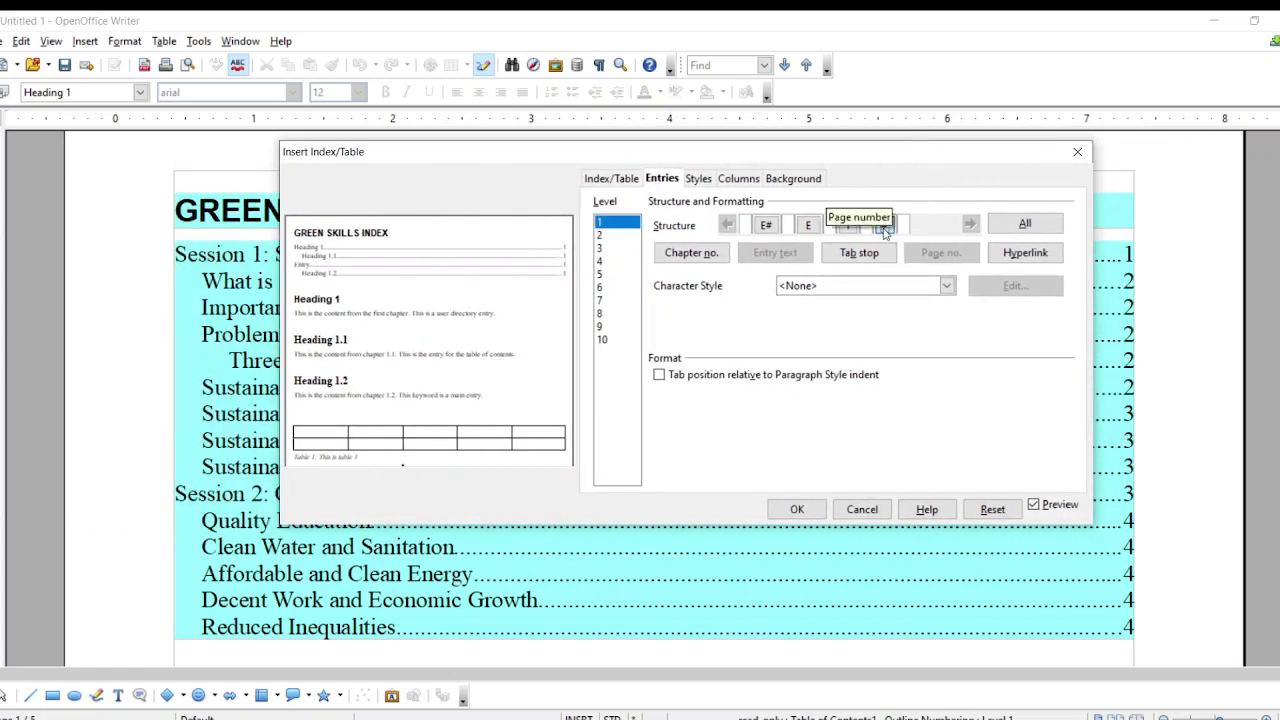
pyautogui.click(946, 286)
pyautogui.scroll(-1, 820, 348)
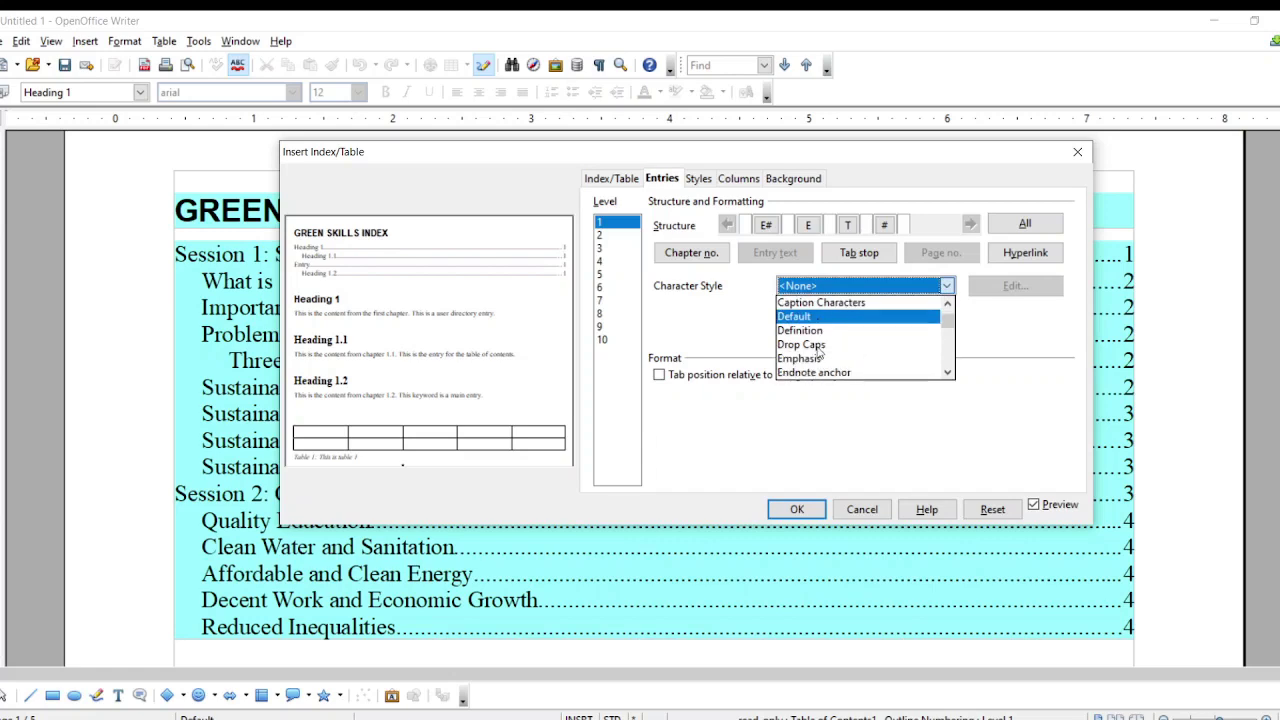
pyautogui.click(812, 358)
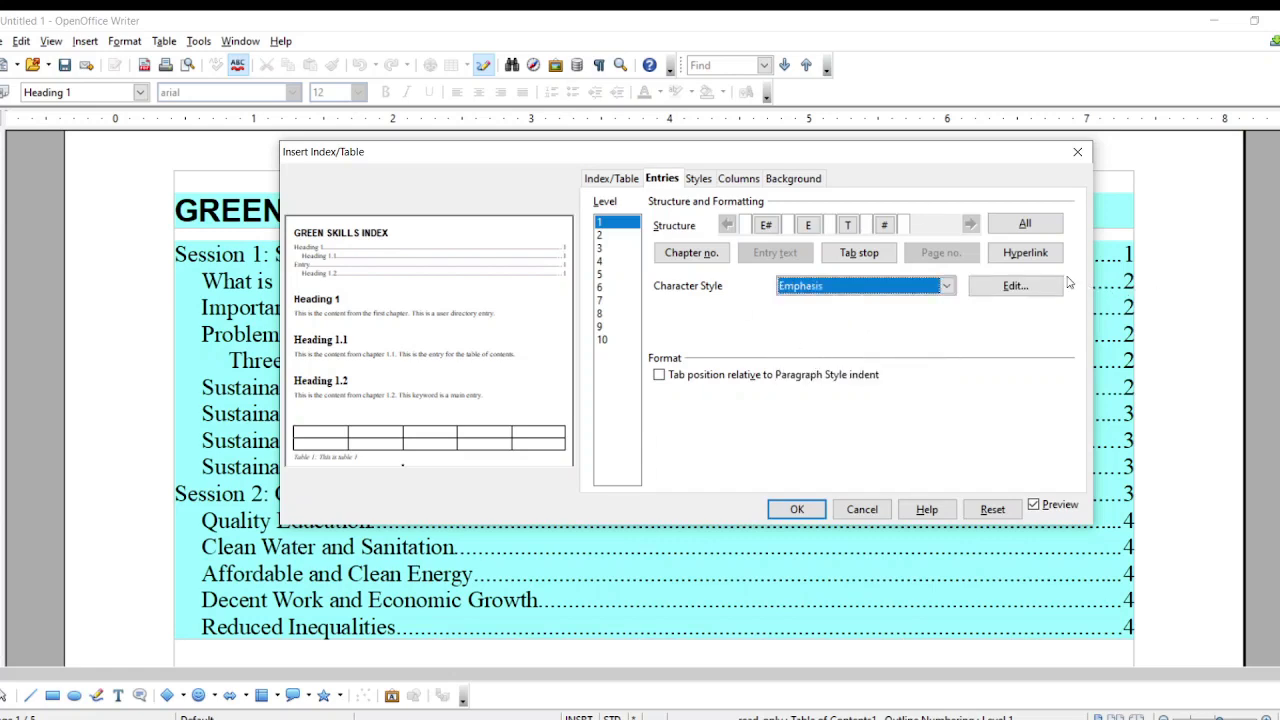
pyautogui.click(814, 512)
# Step: Edit the index again, select the page number element of the level 1 structure, set its character style to Emphasis and confirm
pyautogui.rightClick(884, 301)
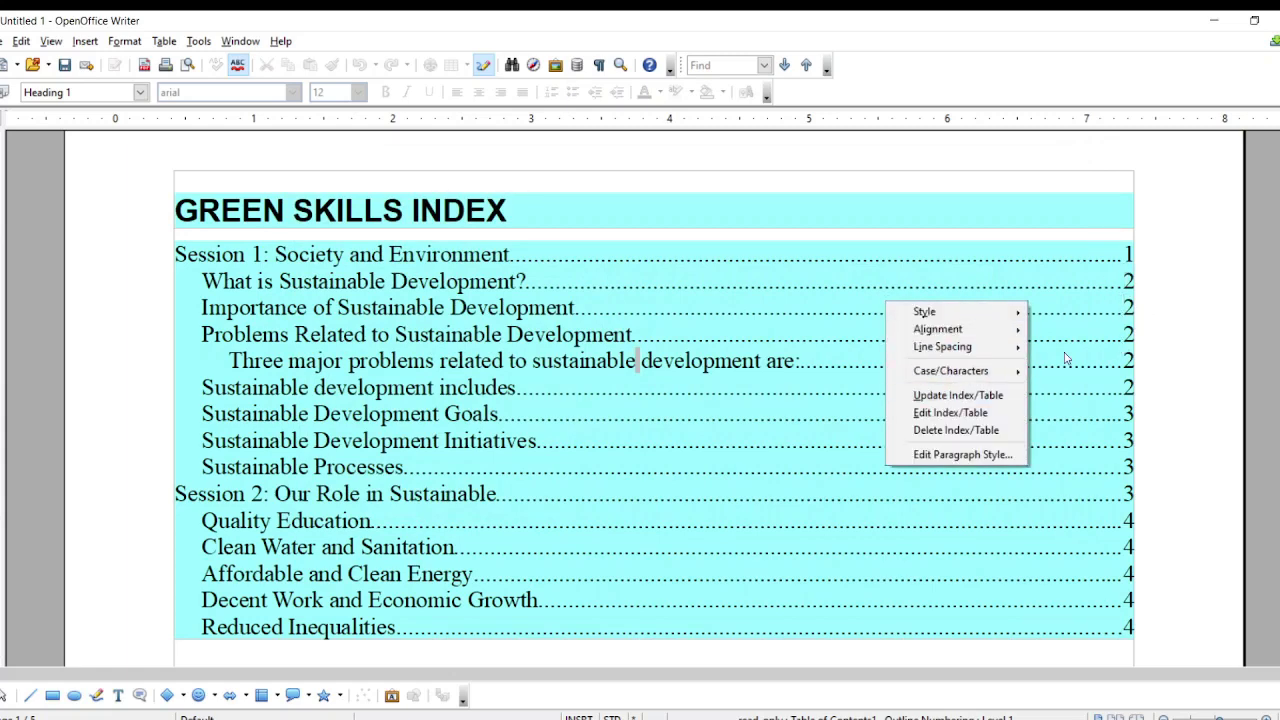
pyautogui.click(954, 412)
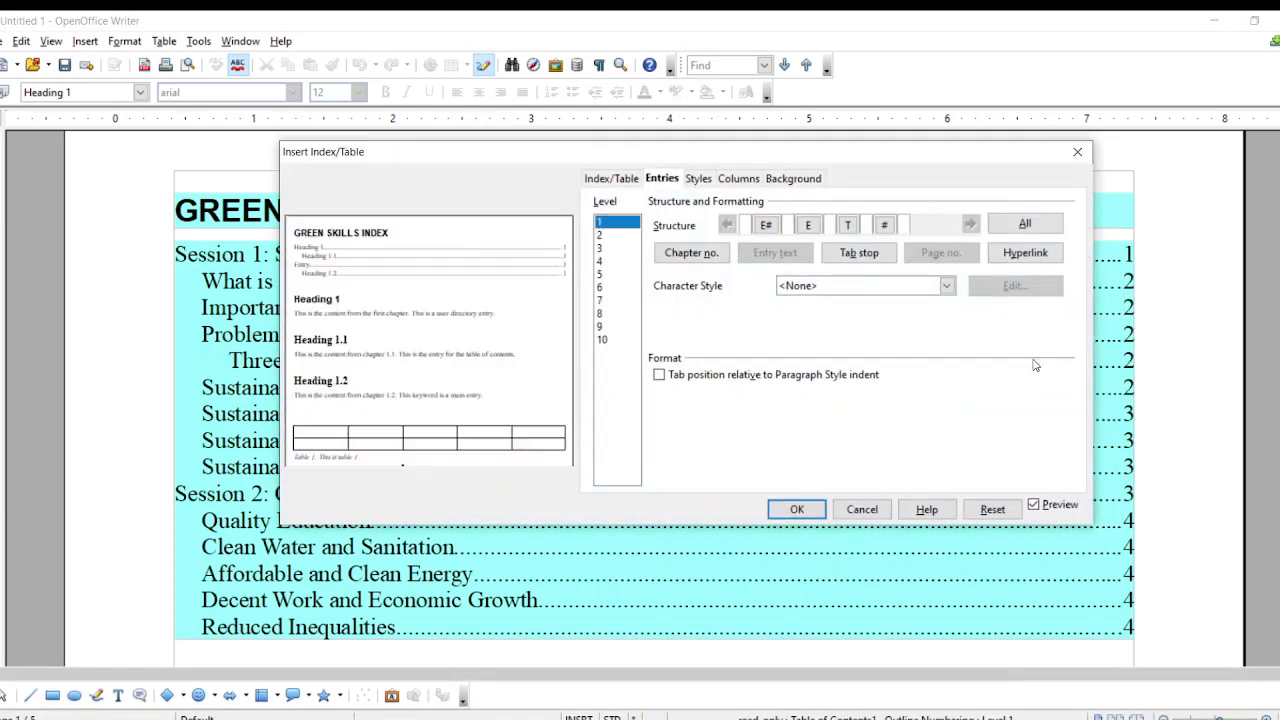
pyautogui.click(893, 229)
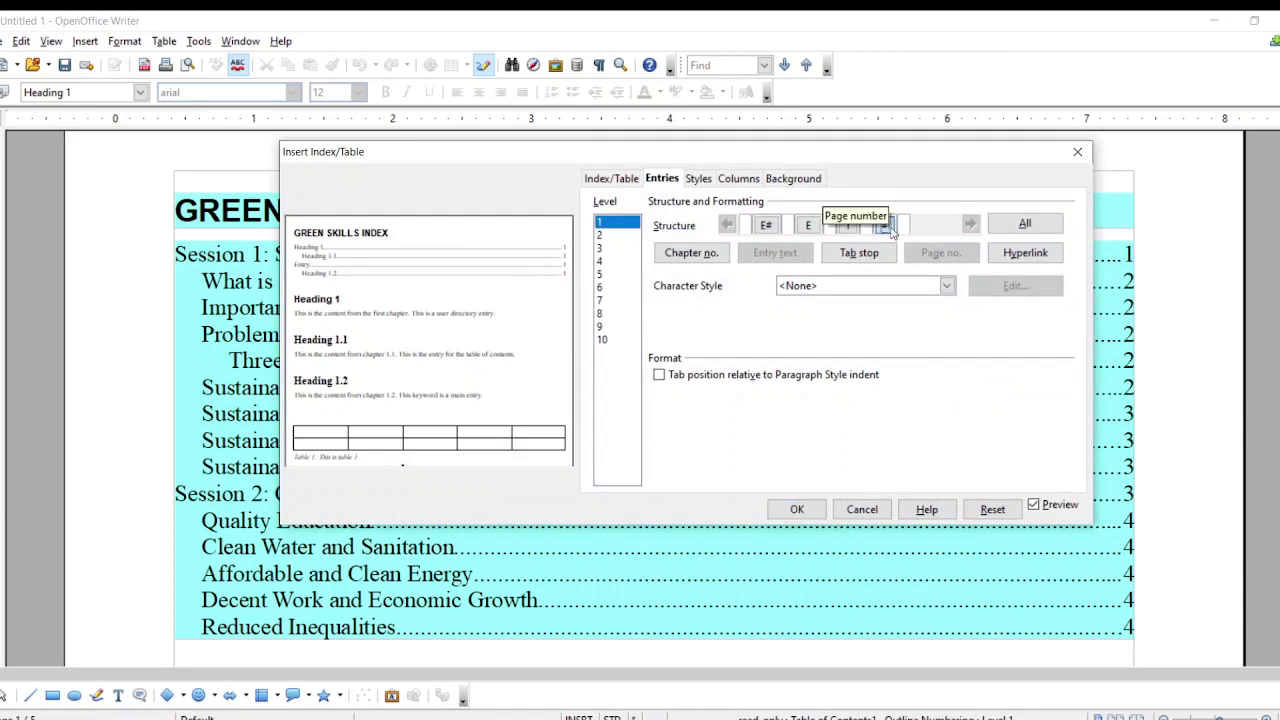
pyautogui.click(946, 286)
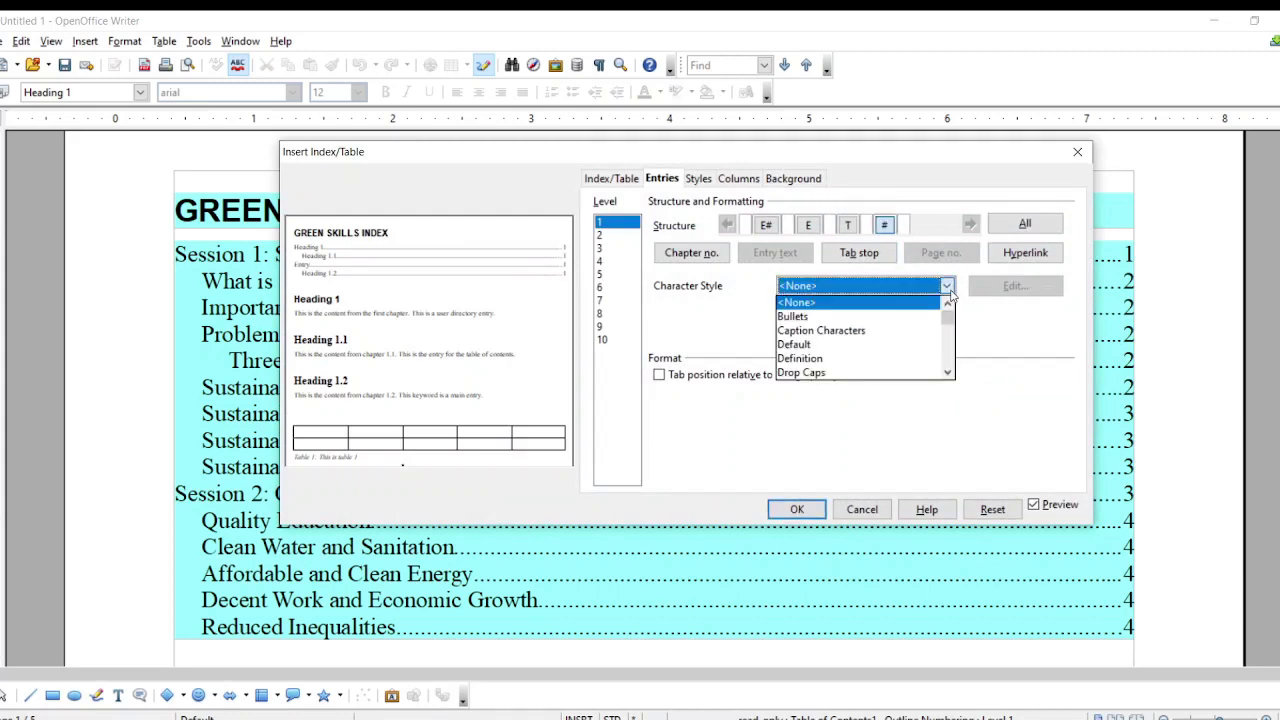
pyautogui.scroll(-2, 850, 352)
pyautogui.scroll(2, 826, 340)
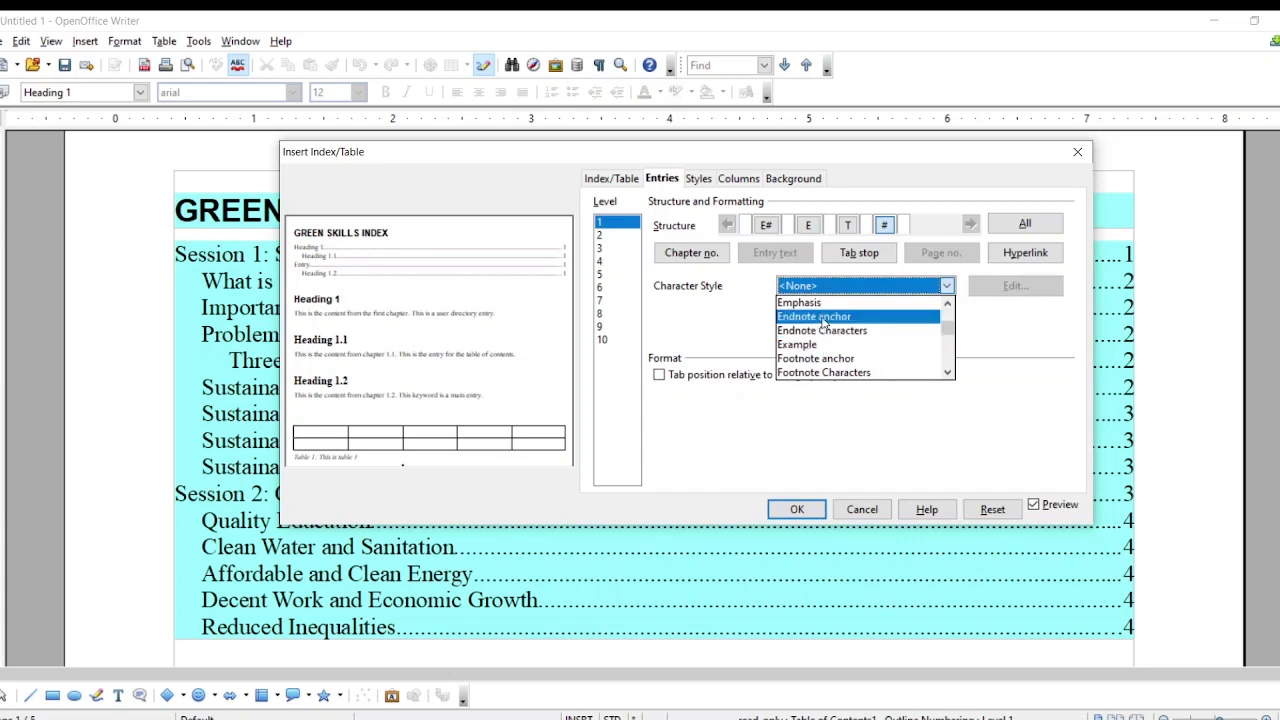
pyautogui.click(830, 316)
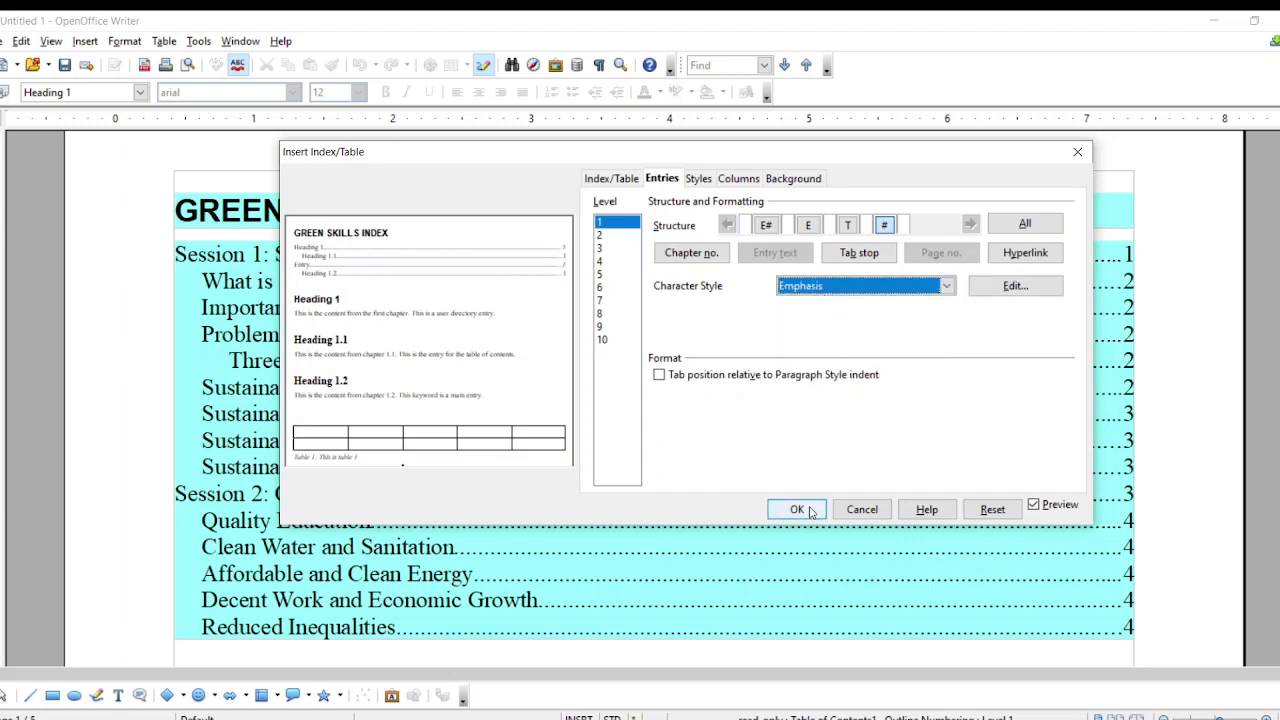
pyautogui.click(810, 513)
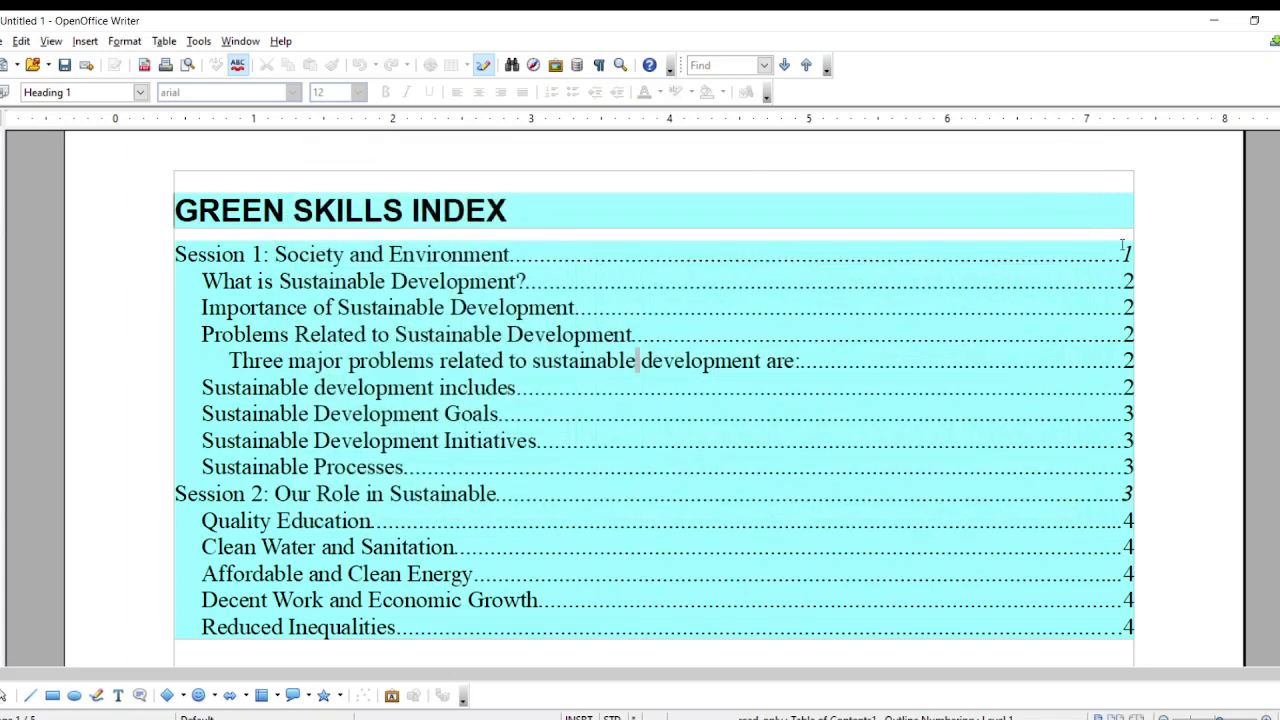
pyautogui.moveTo(1124, 248); pyautogui.dragTo(1123, 282)
pyautogui.click(1122, 359)
# Step: Enclose the level 1 chapter number and entry text in hyperlink start and end elements and apply them to the index
pyautogui.rightClick(914, 322)
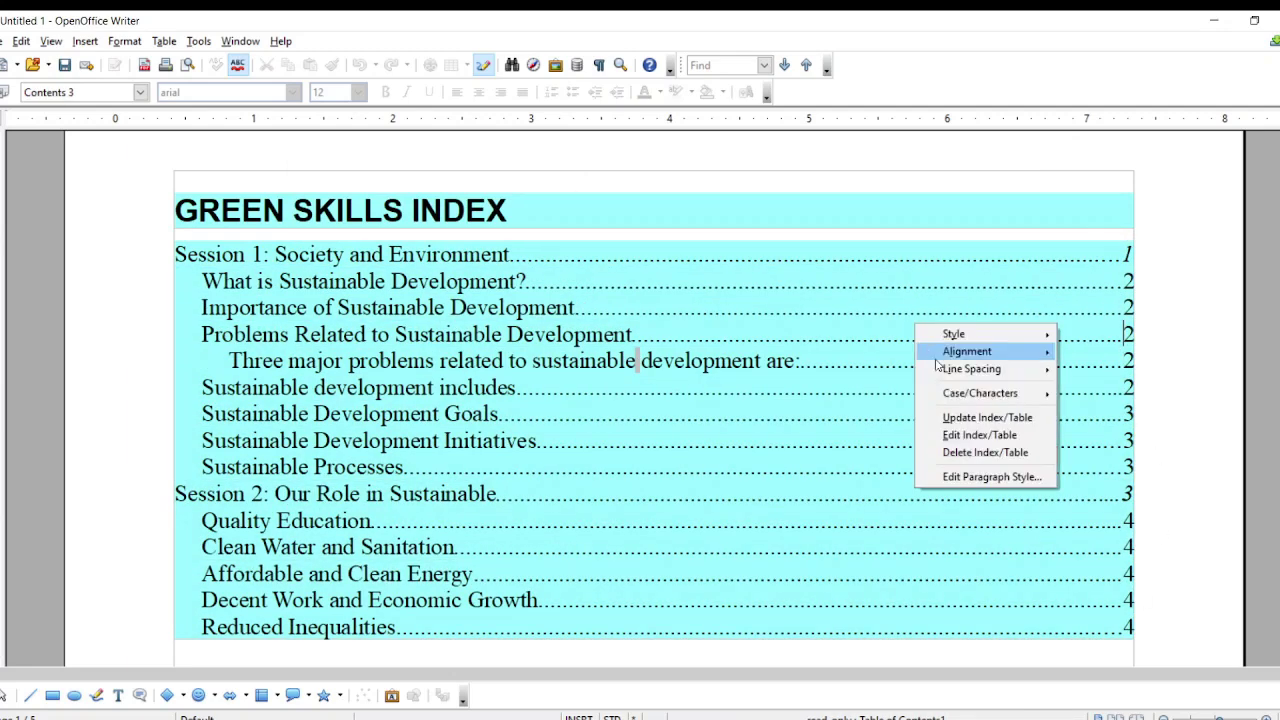
pyautogui.click(957, 436)
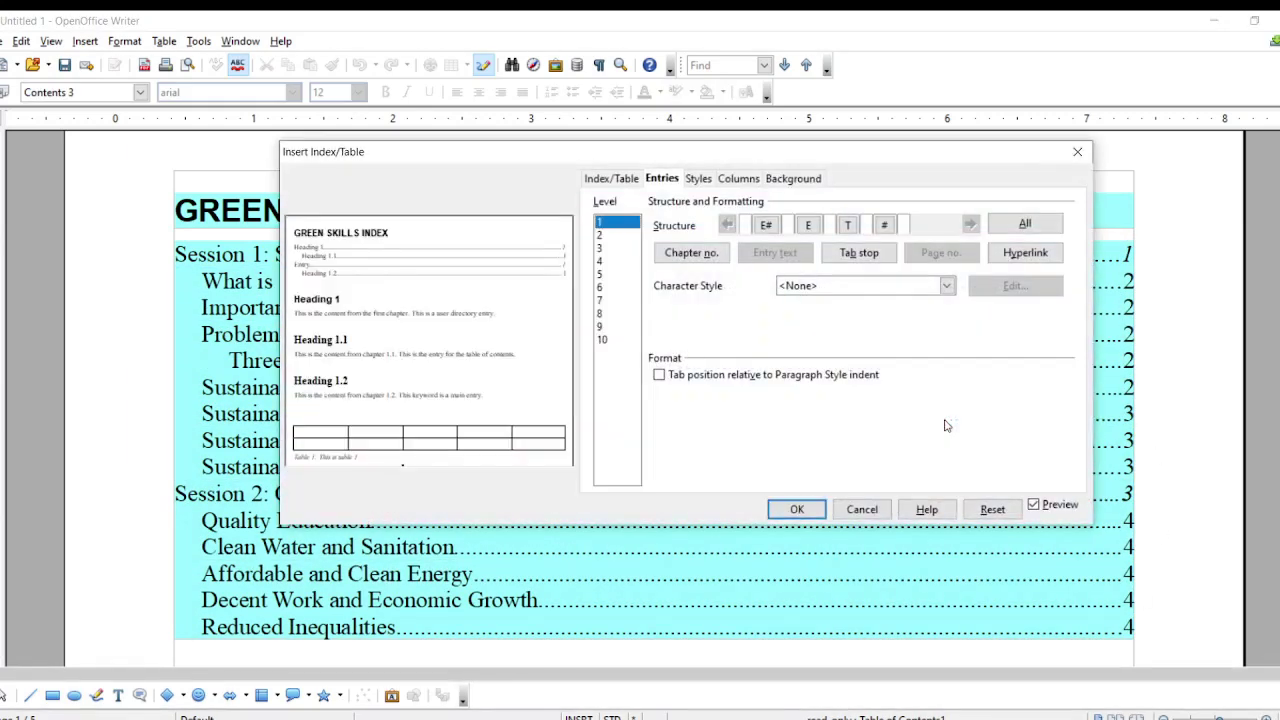
pyautogui.click(847, 225)
pyautogui.click(1010, 255)
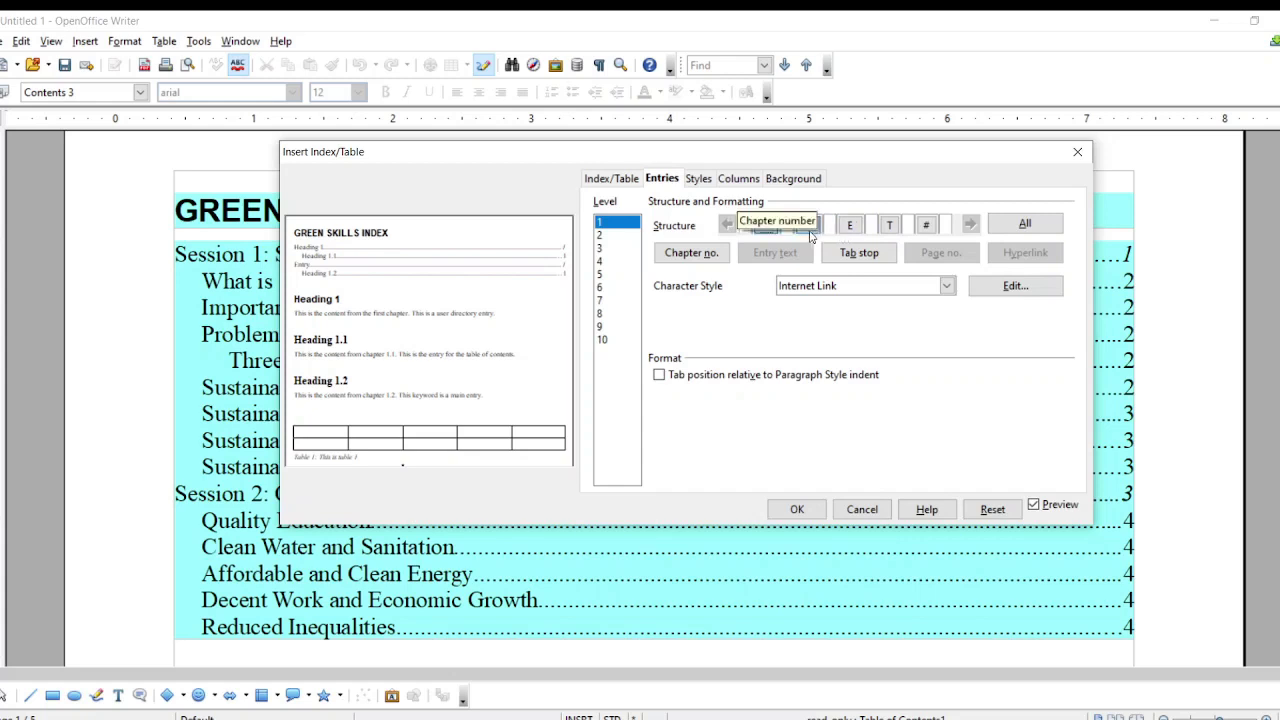
pyautogui.click(870, 224)
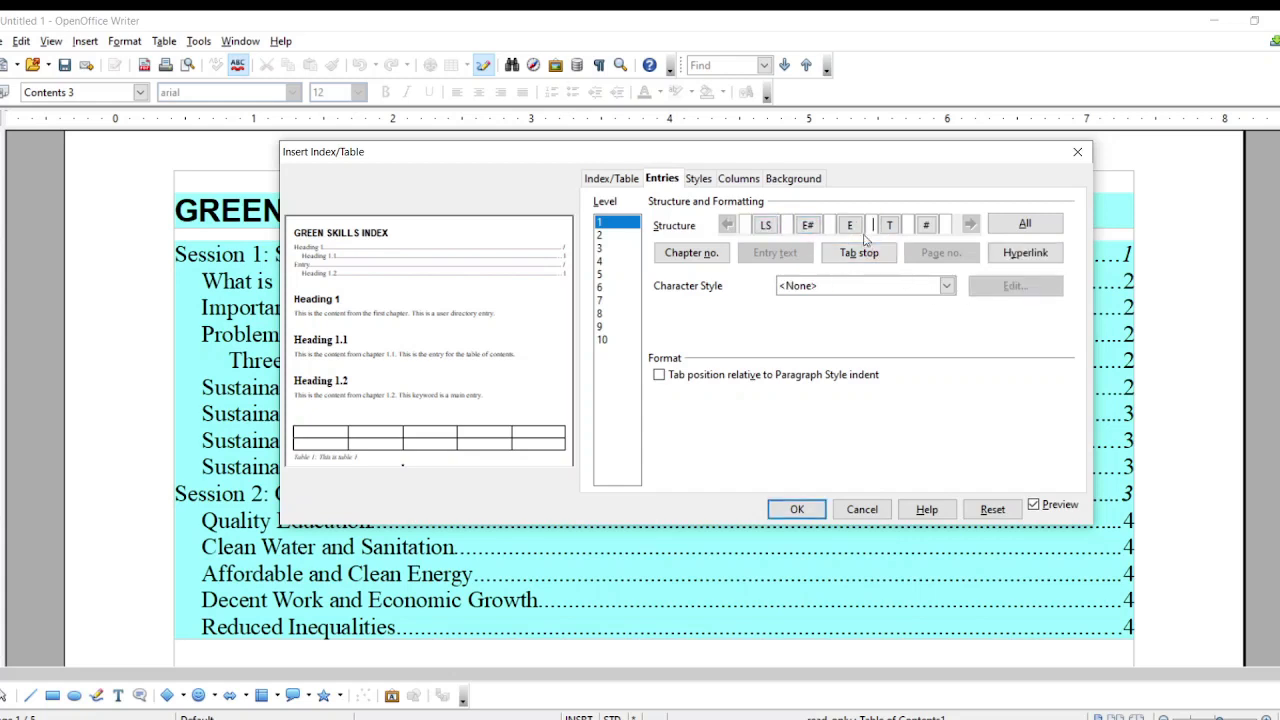
pyautogui.click(1008, 254)
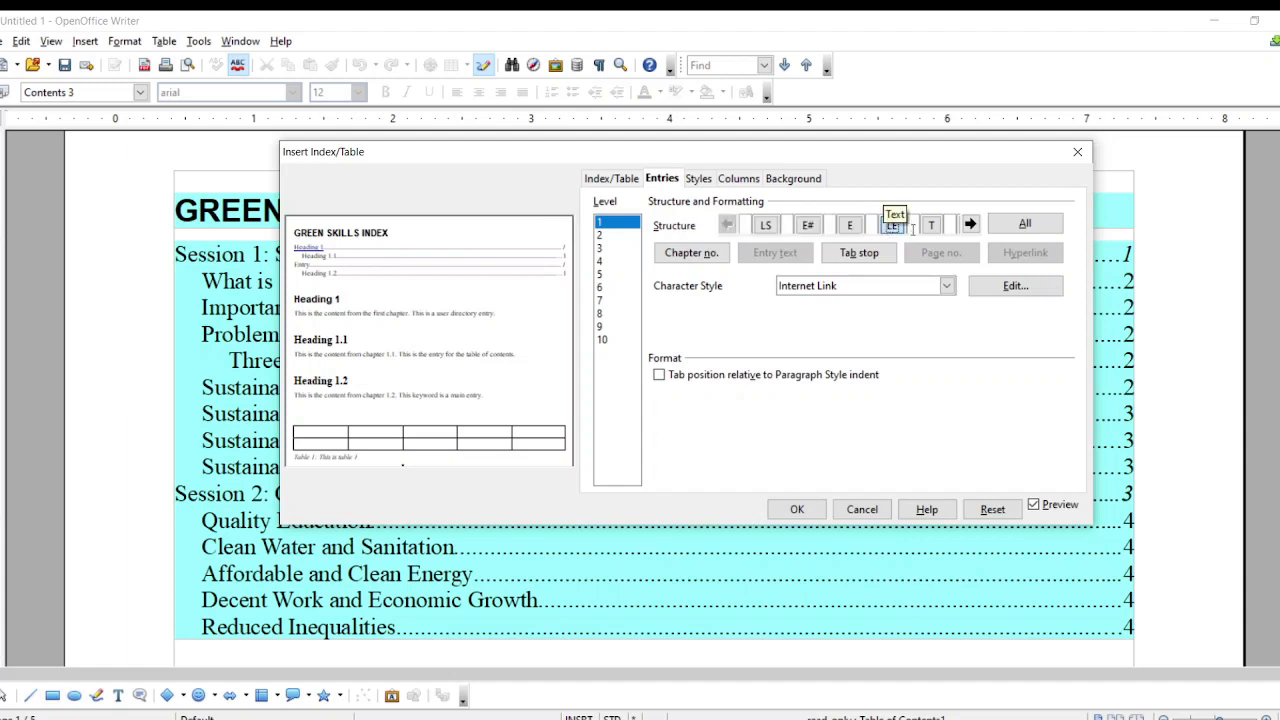
pyautogui.click(797, 510)
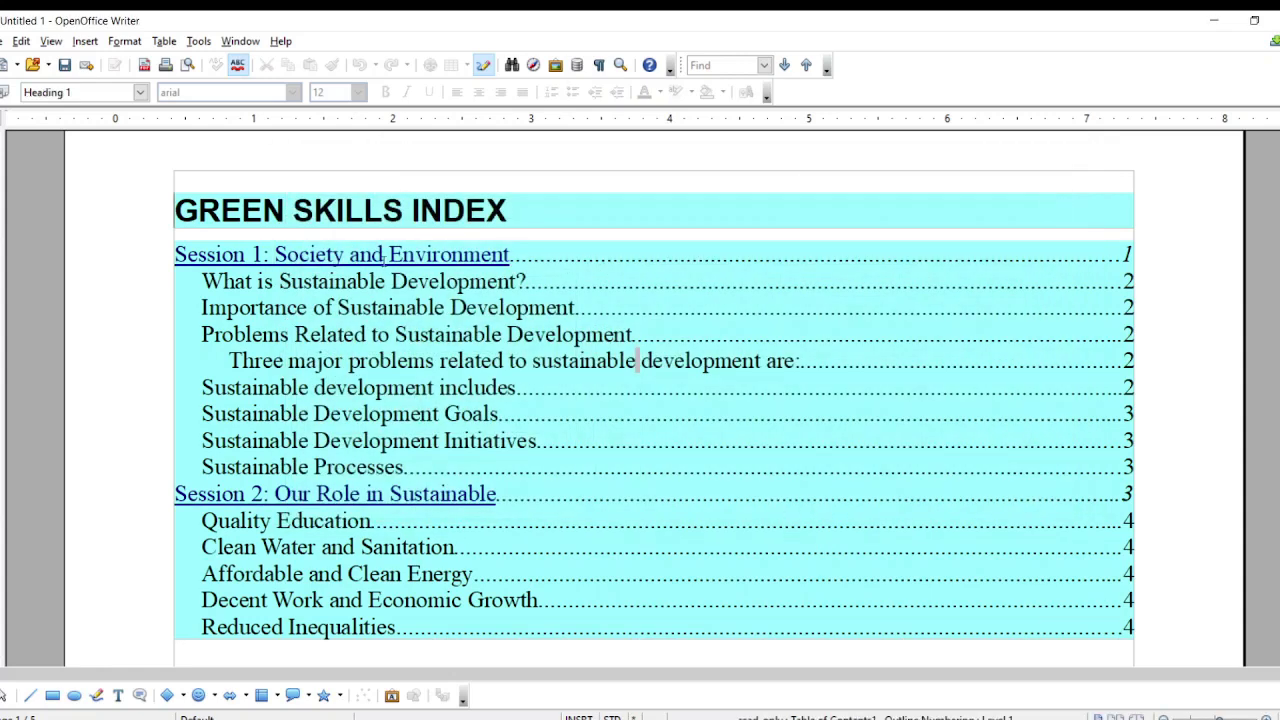
# Step: Test the Session 1 and Session 2 hyperlinks in the index, returning to the index after each jump
pyautogui.doubleClick(398, 258)
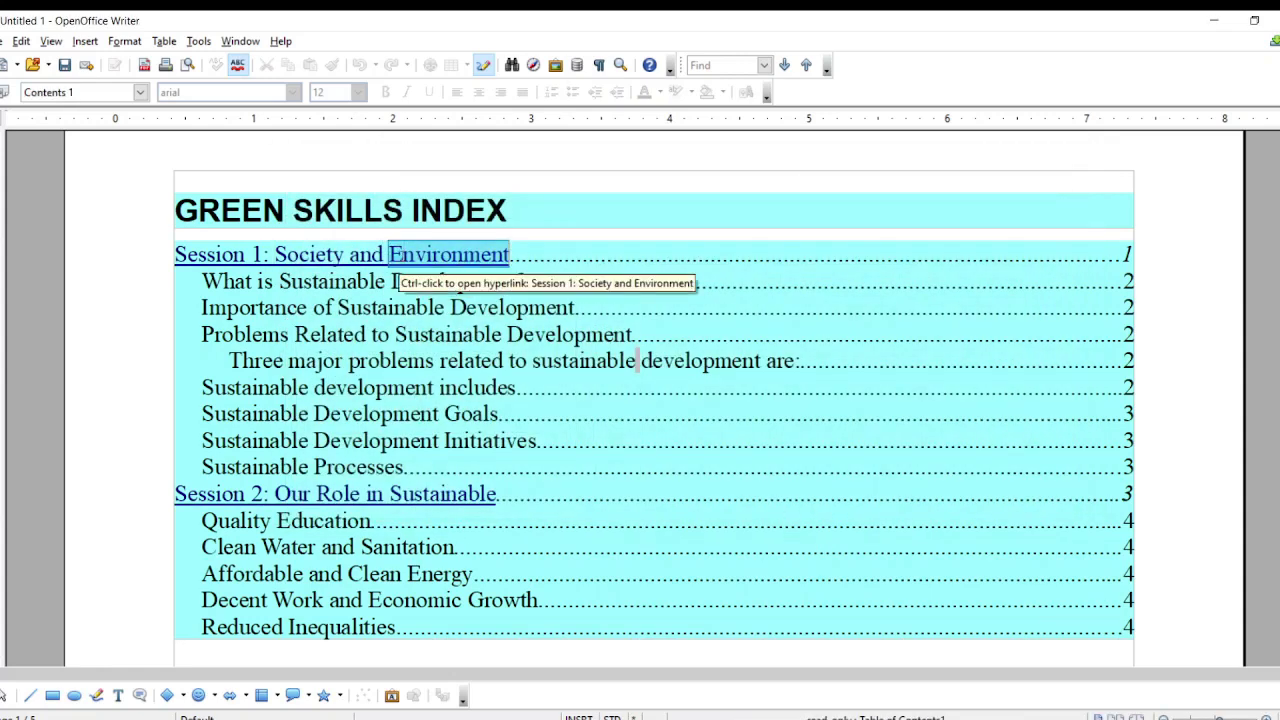
pyautogui.click(334, 256)
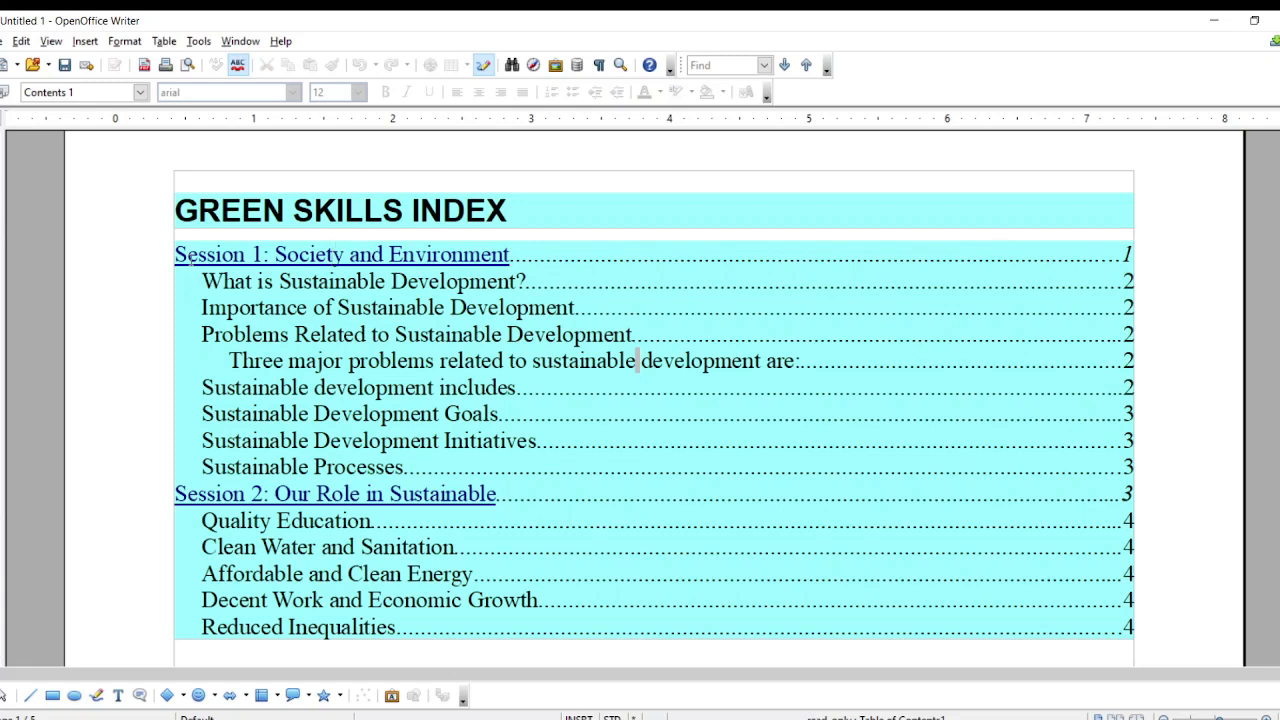
pyautogui.keyDown('ctrl'); pyautogui.click(190, 257); pyautogui.keyUp('ctrl')
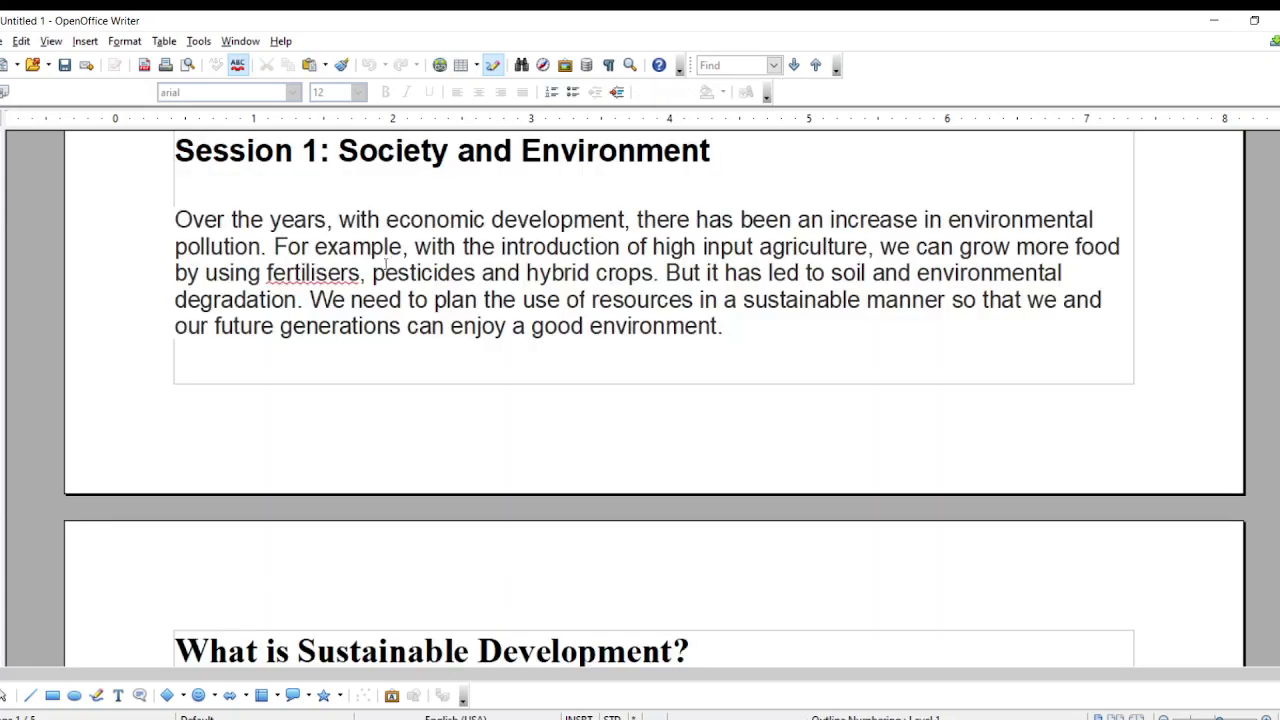
pyautogui.scroll(10, 310, 240)
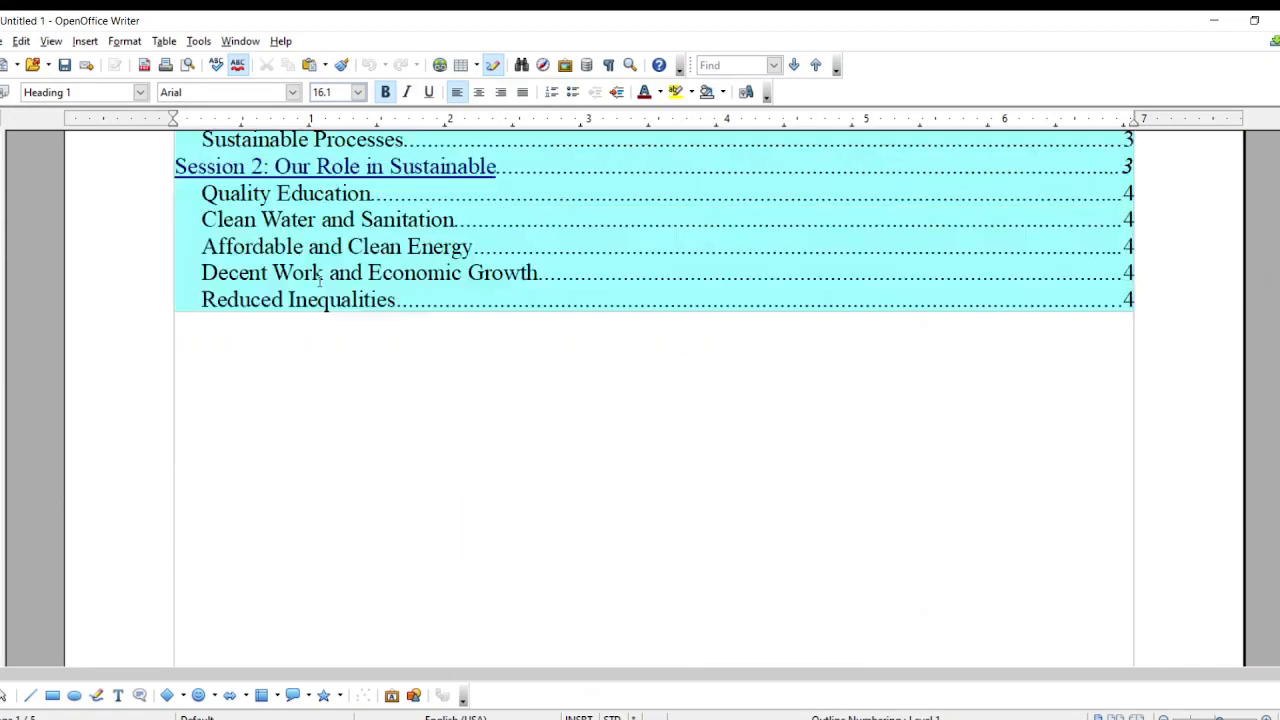
pyautogui.keyDown('ctrl'); pyautogui.click(310, 362); pyautogui.keyUp('ctrl')
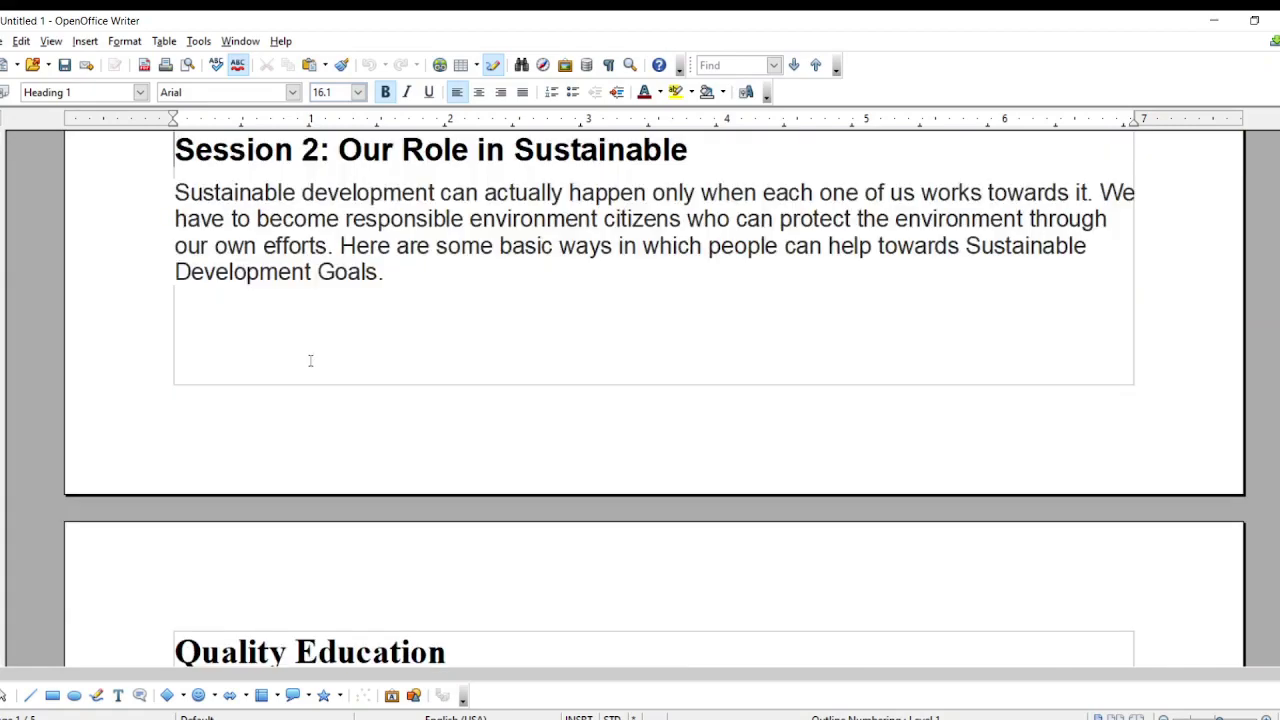
pyautogui.scroll(-2, 390, 377)
pyautogui.scroll(15, 390, 377)
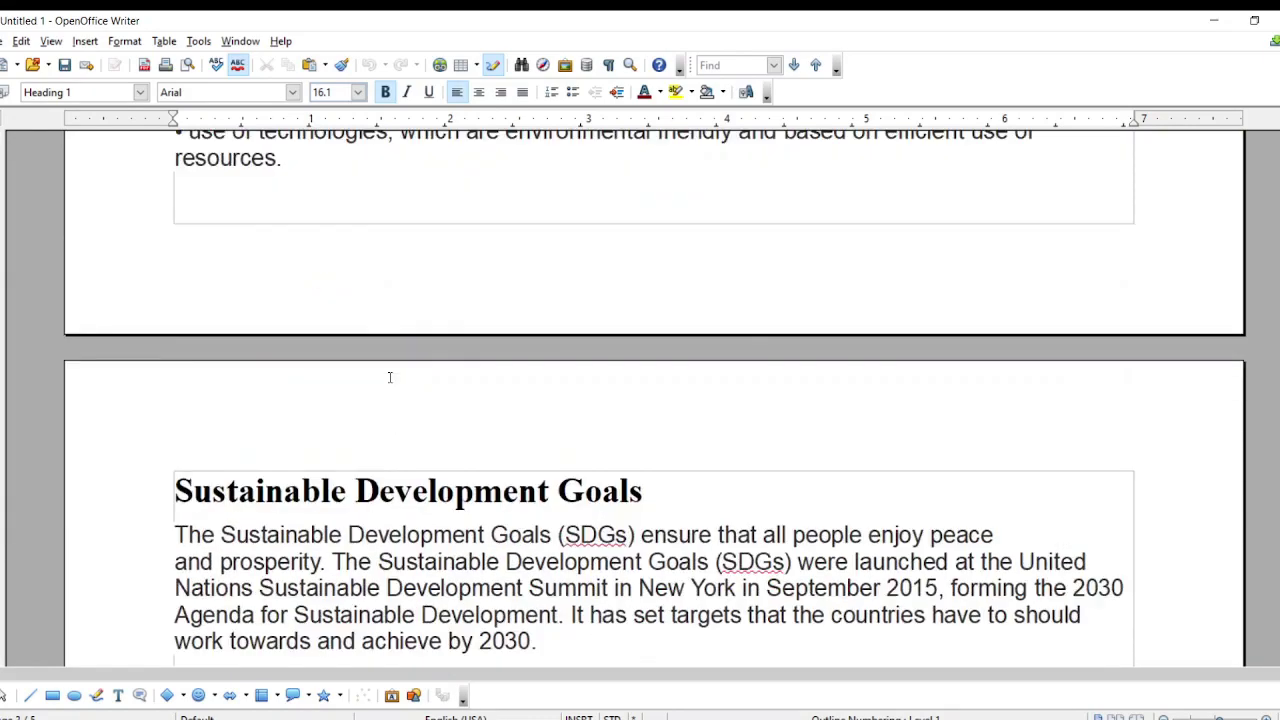
pyautogui.scroll(15, 390, 377)
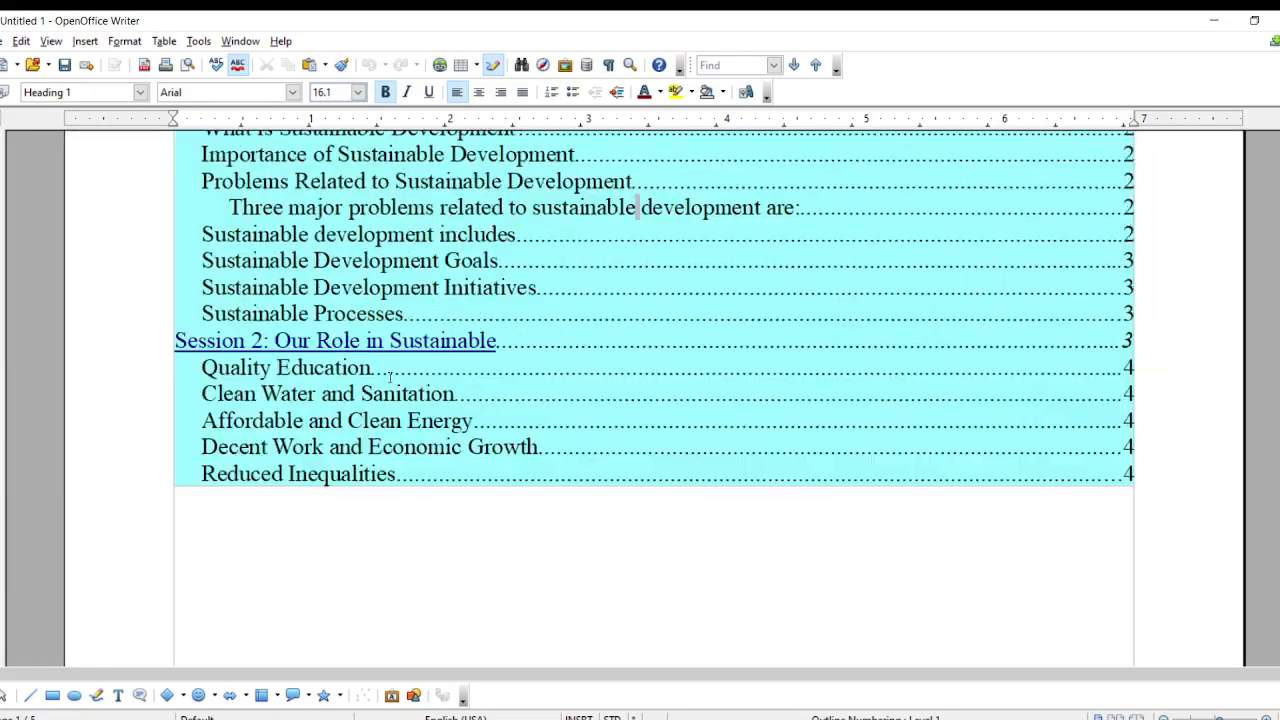
pyautogui.scroll(4, 390, 377)
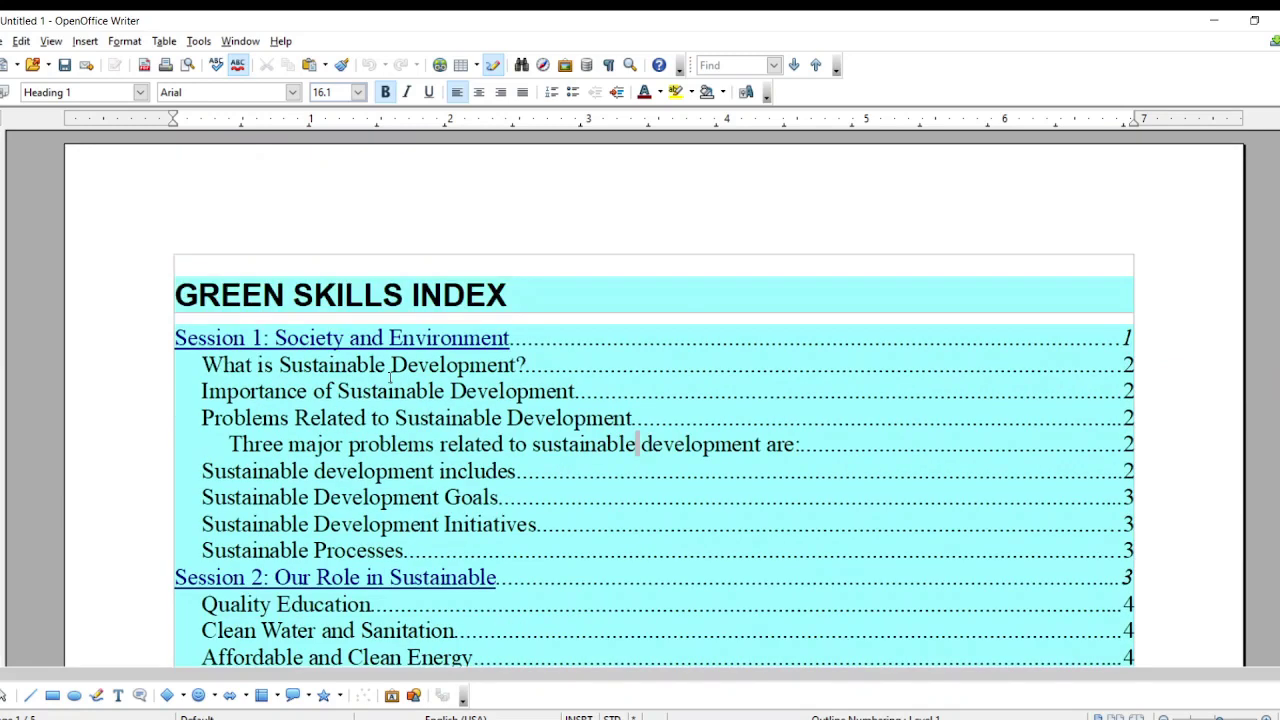
# Step: Move the level 1 hyperlink end element behind the page number, apply it and test the link from Session 1's page number
pyautogui.rightClick(903, 358)
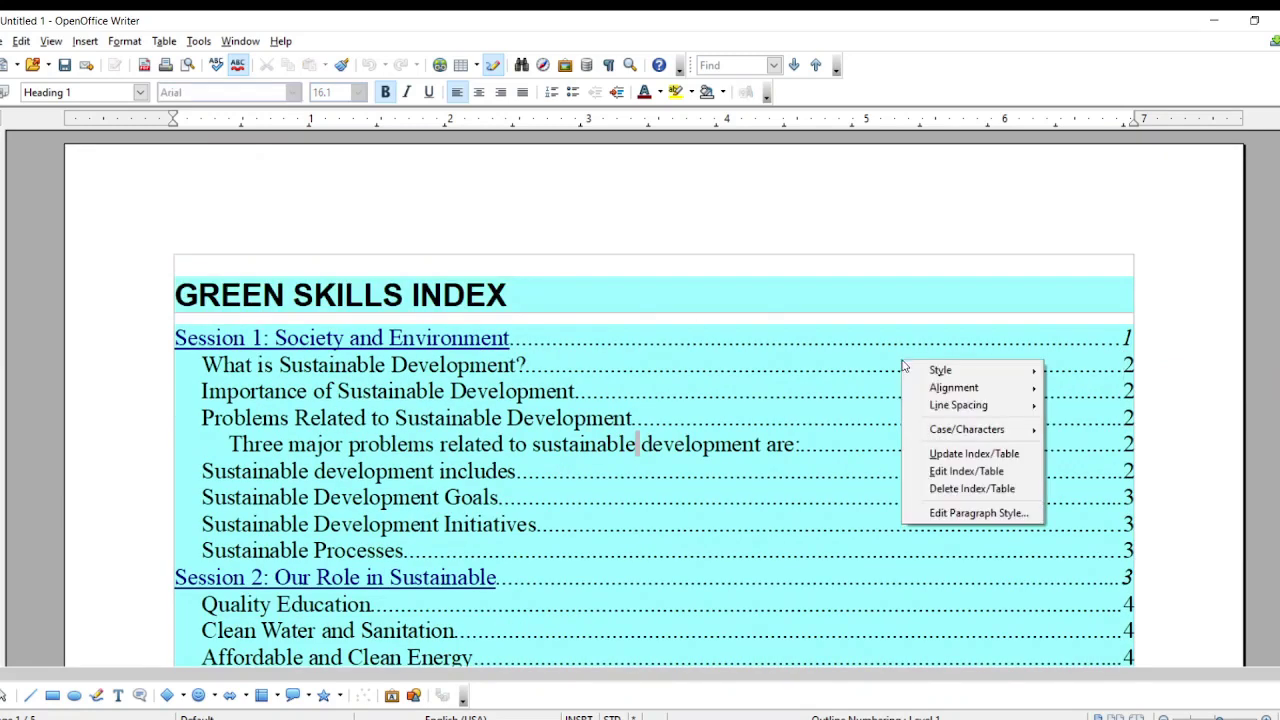
pyautogui.click(938, 471)
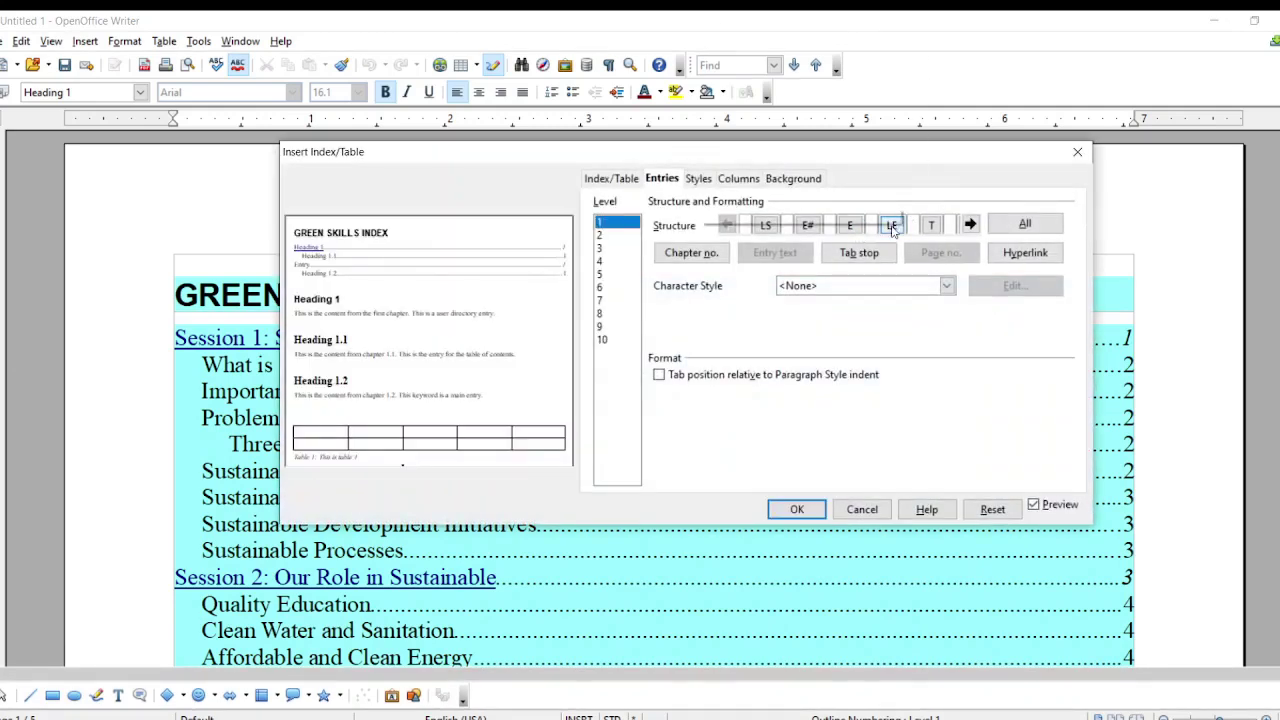
pyautogui.click(969, 226)
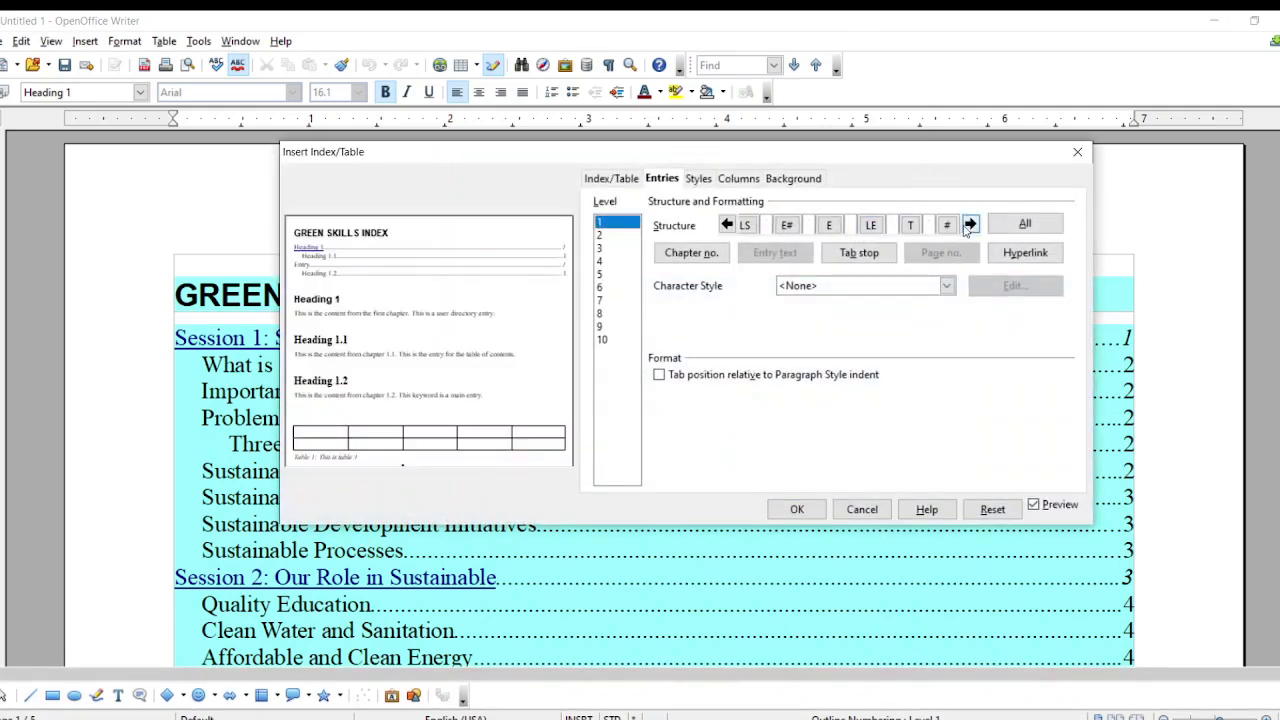
pyautogui.click(872, 226)
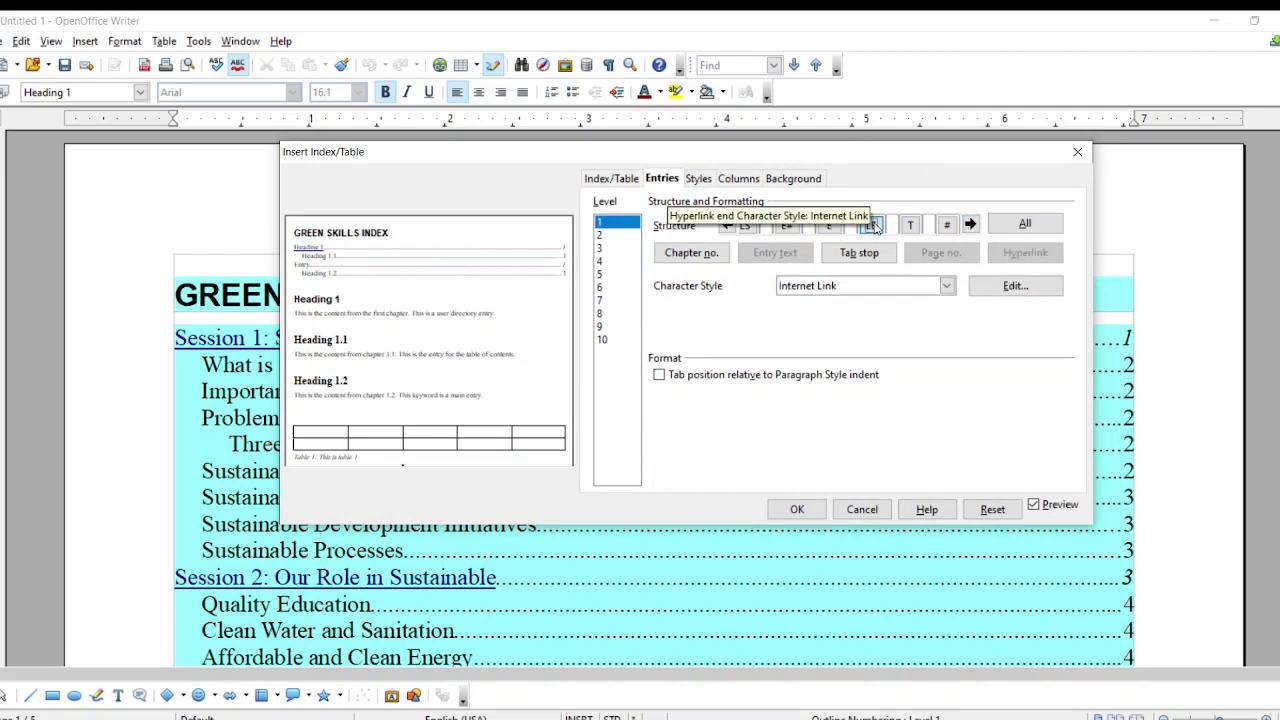
pyautogui.press('Delete')
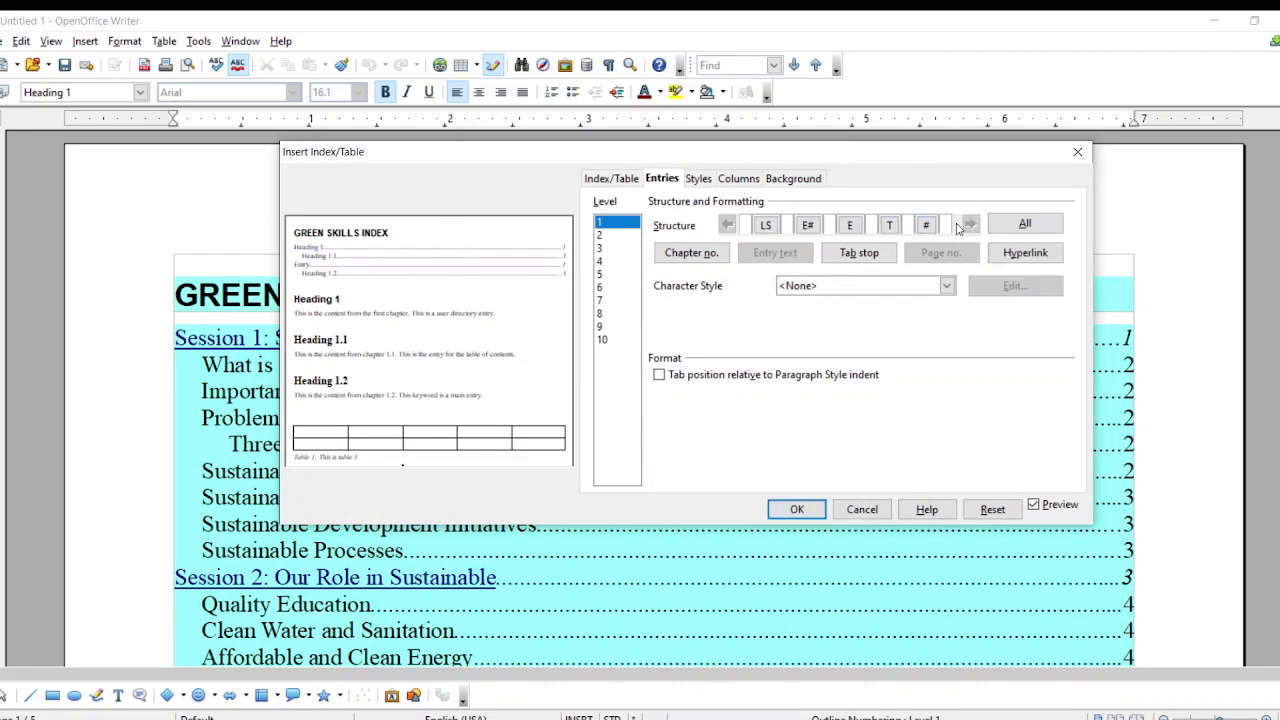
pyautogui.click(1026, 254)
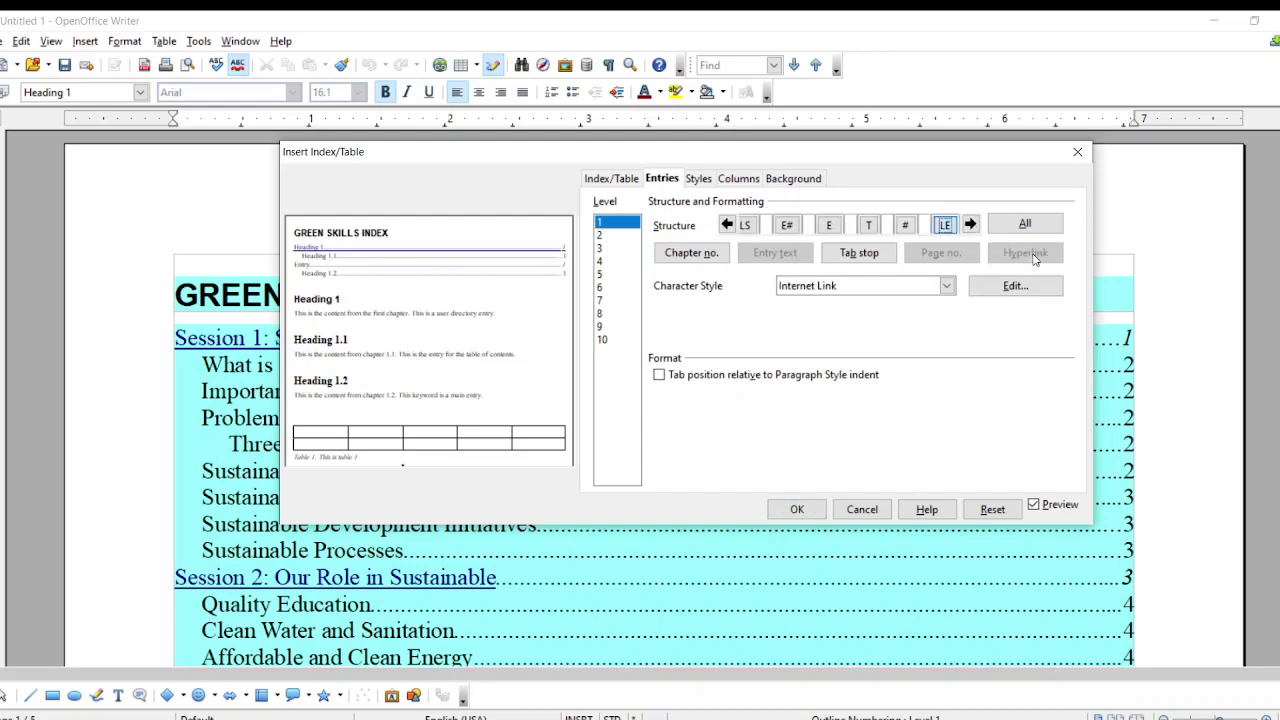
pyautogui.click(808, 512)
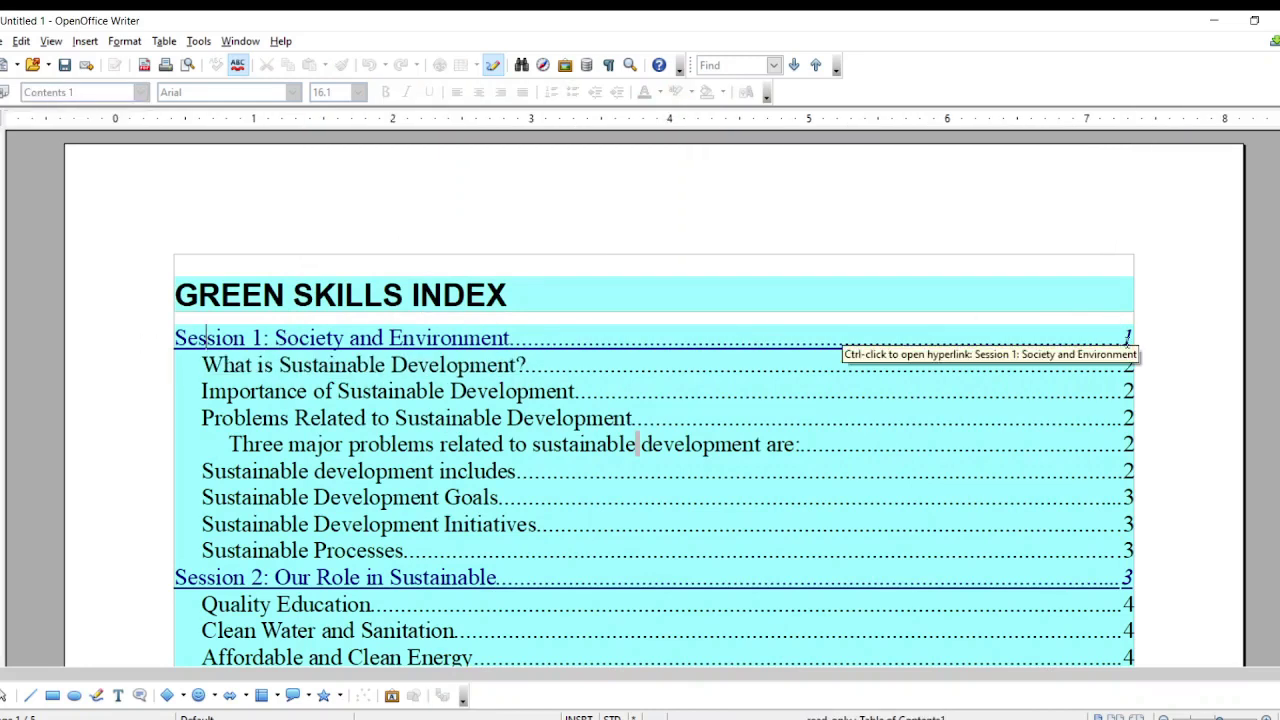
pyautogui.keyDown('ctrl'); pyautogui.click(1127, 345); pyautogui.keyUp('ctrl')
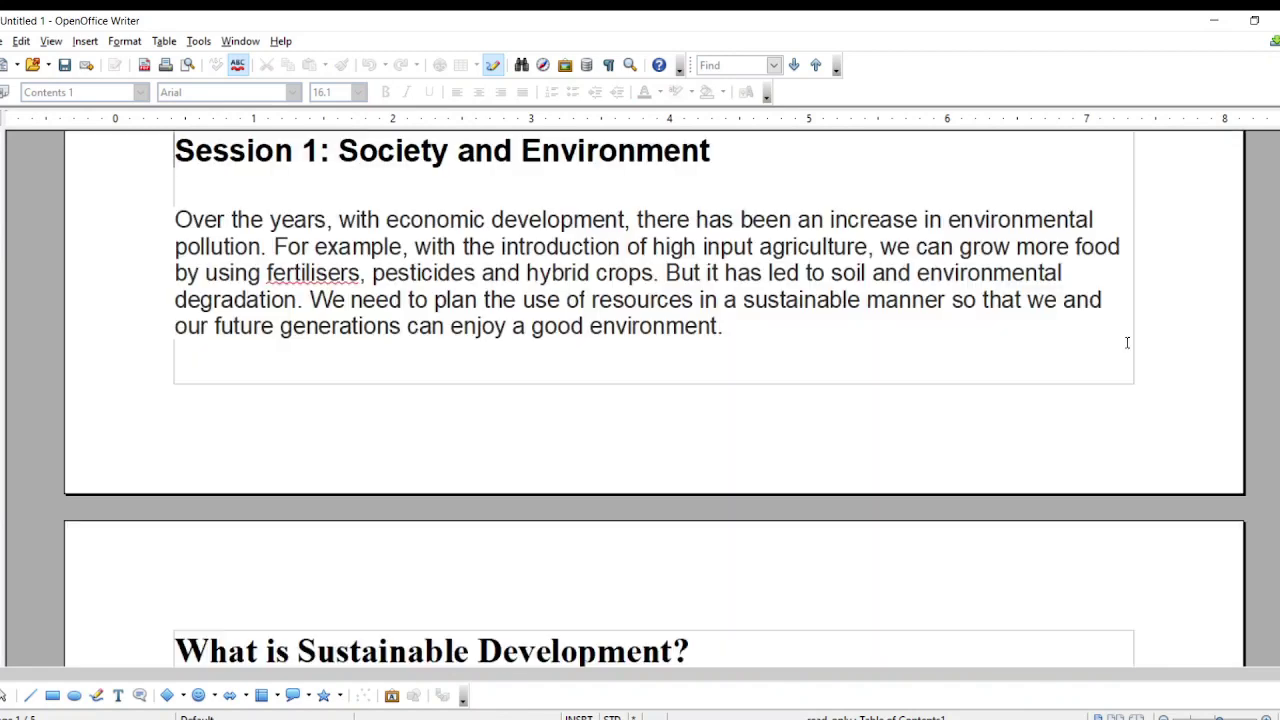
pyautogui.scroll(15, 686, 365)
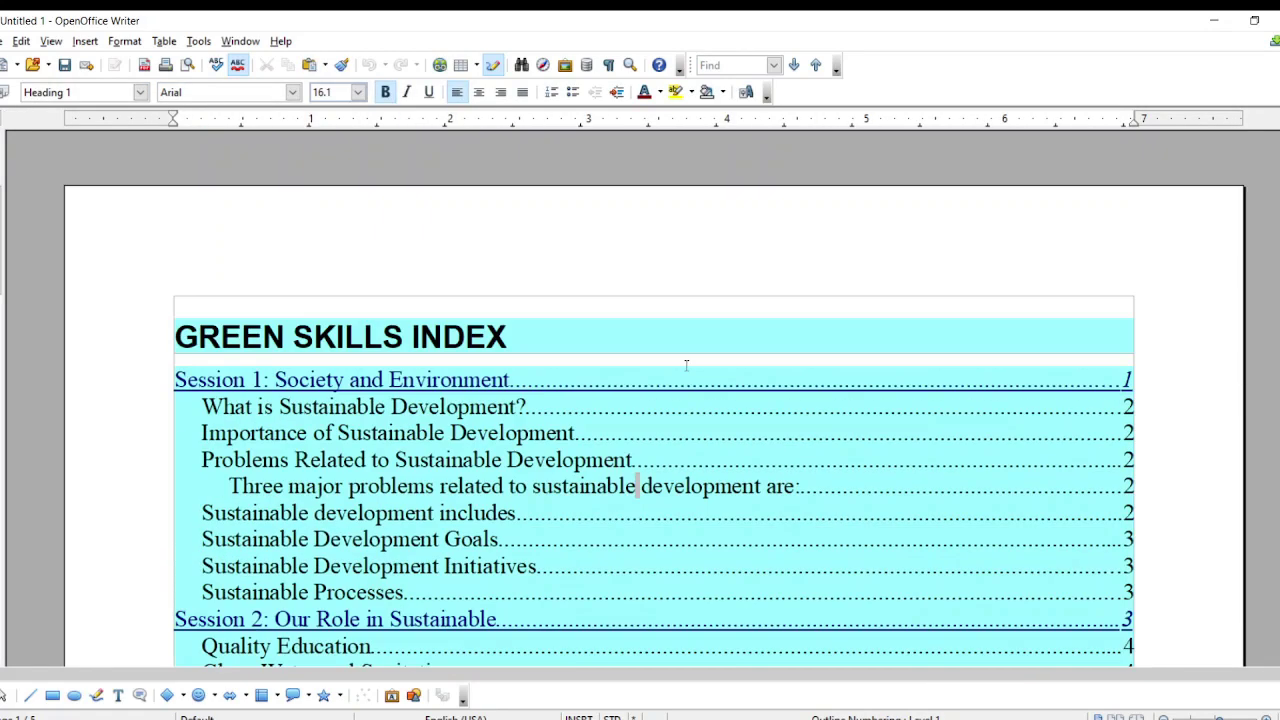
# Step: Reopen the index settings and assign the Caption Characters character style to the level 1 chapter number element
pyautogui.scroll(-2, 686, 365)
pyautogui.rightClick(492, 316)
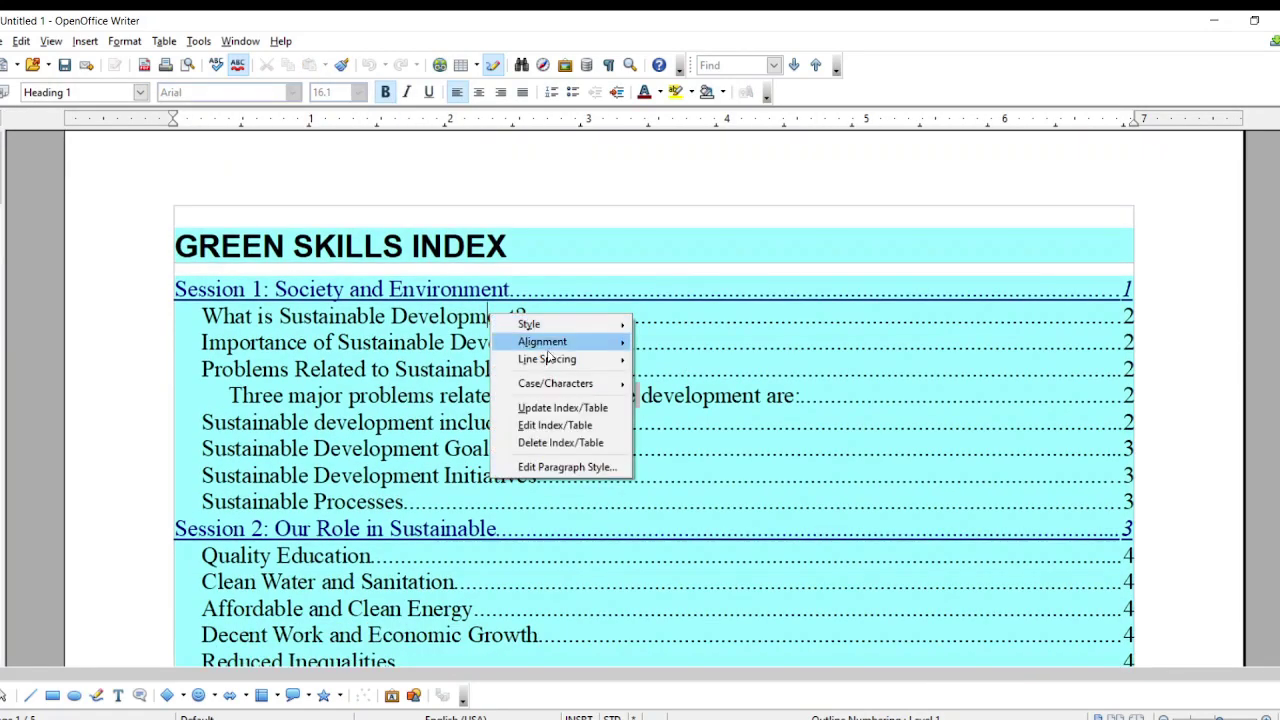
pyautogui.click(555, 426)
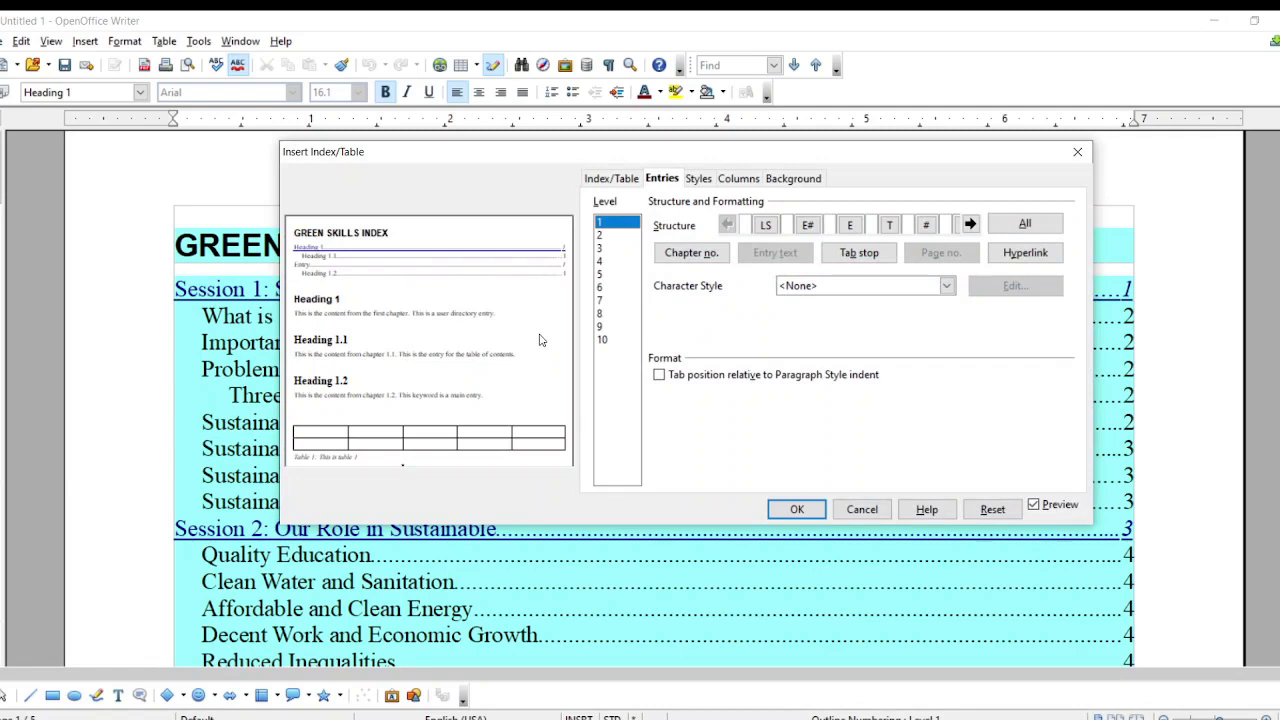
pyautogui.click(806, 225)
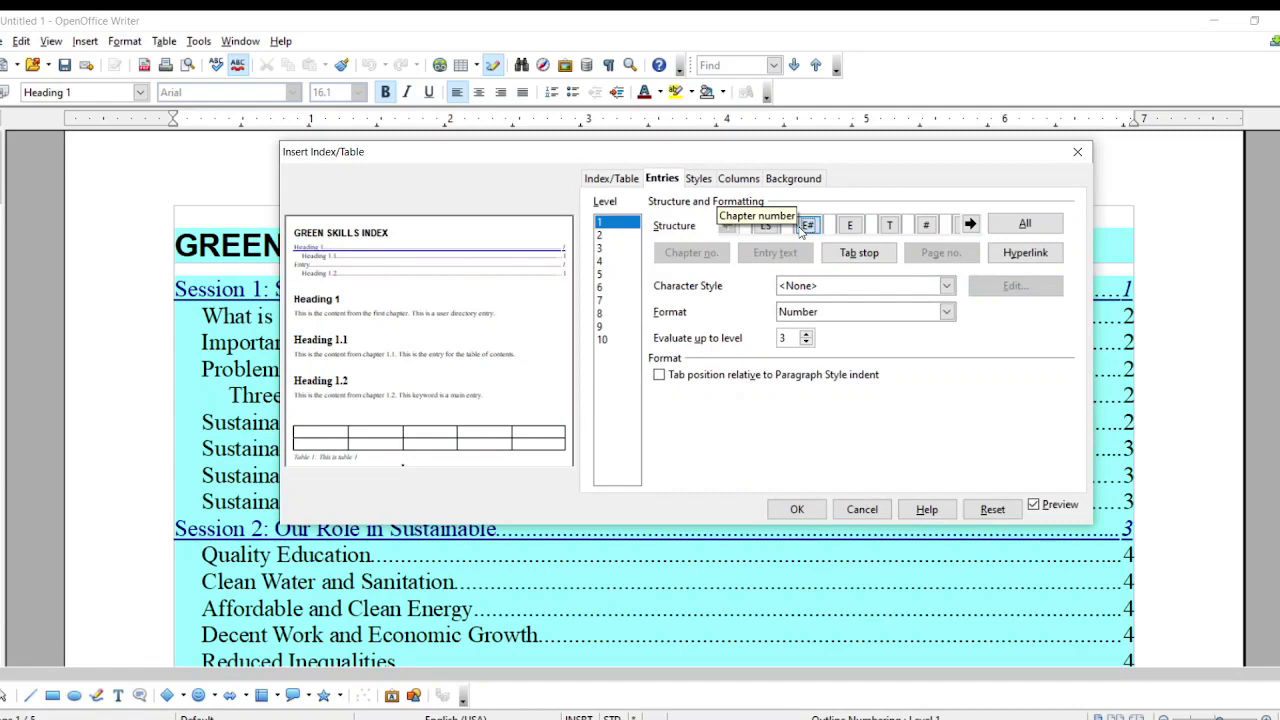
pyautogui.click(850, 288)
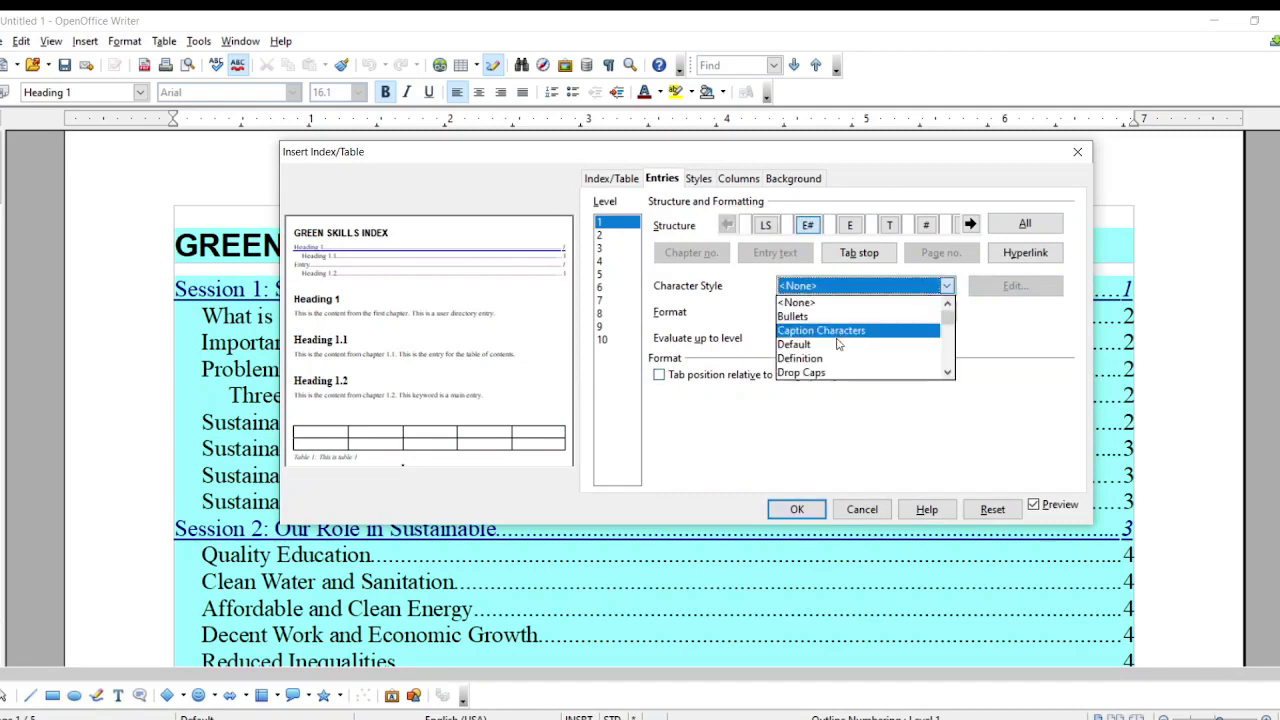
pyautogui.click(838, 331)
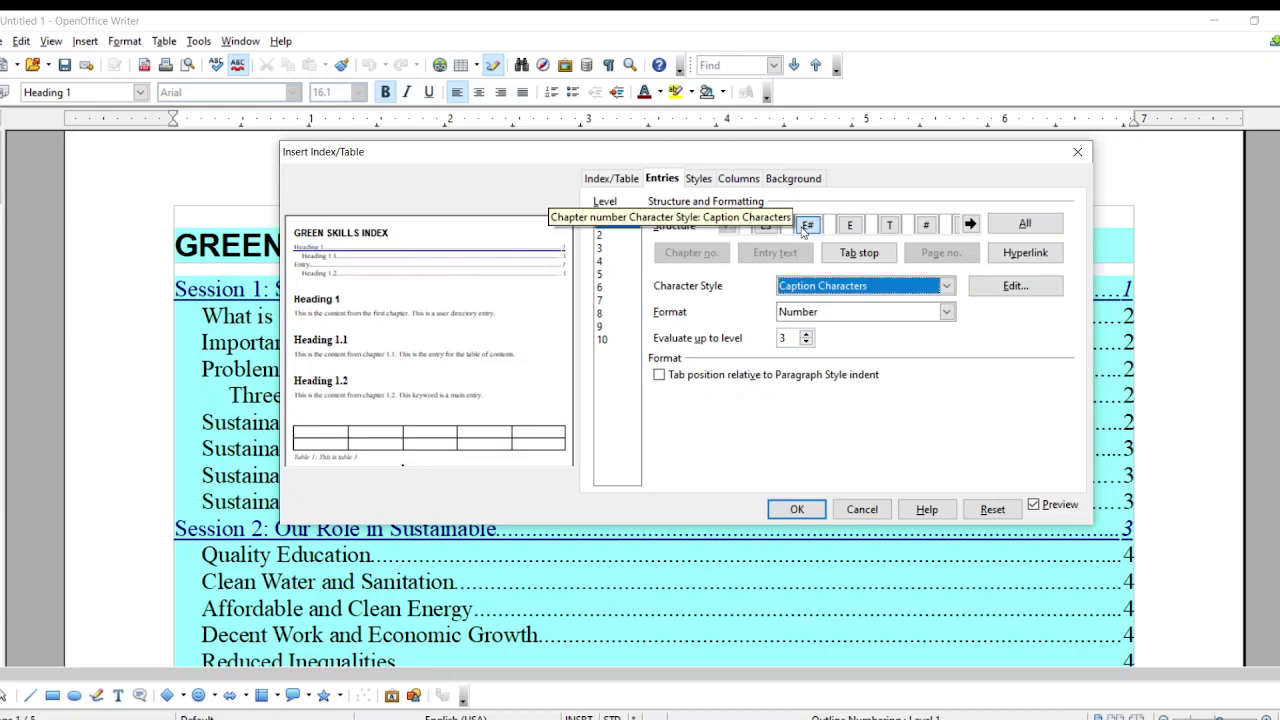
# Step: Assign the Emphasis character style to the level 1 chapter number element and set that style's font size to 20 pt
pyautogui.click(840, 286)
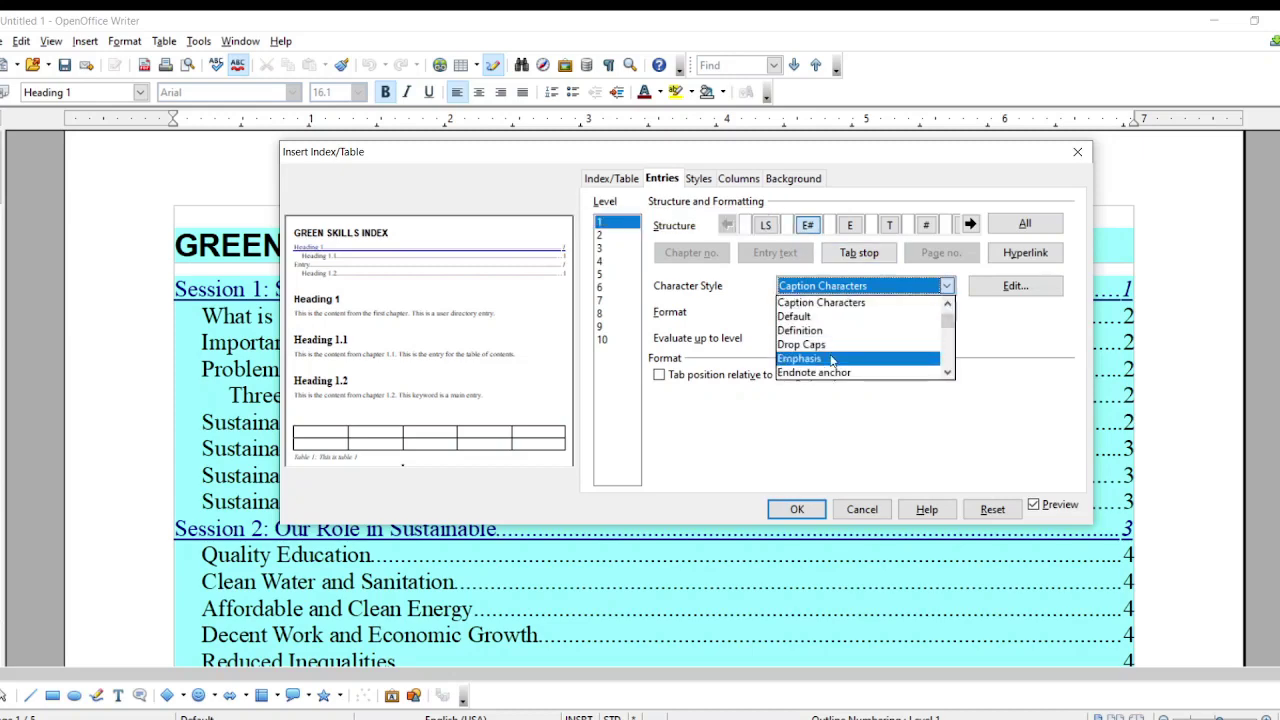
pyautogui.click(830, 358)
pyautogui.click(1002, 286)
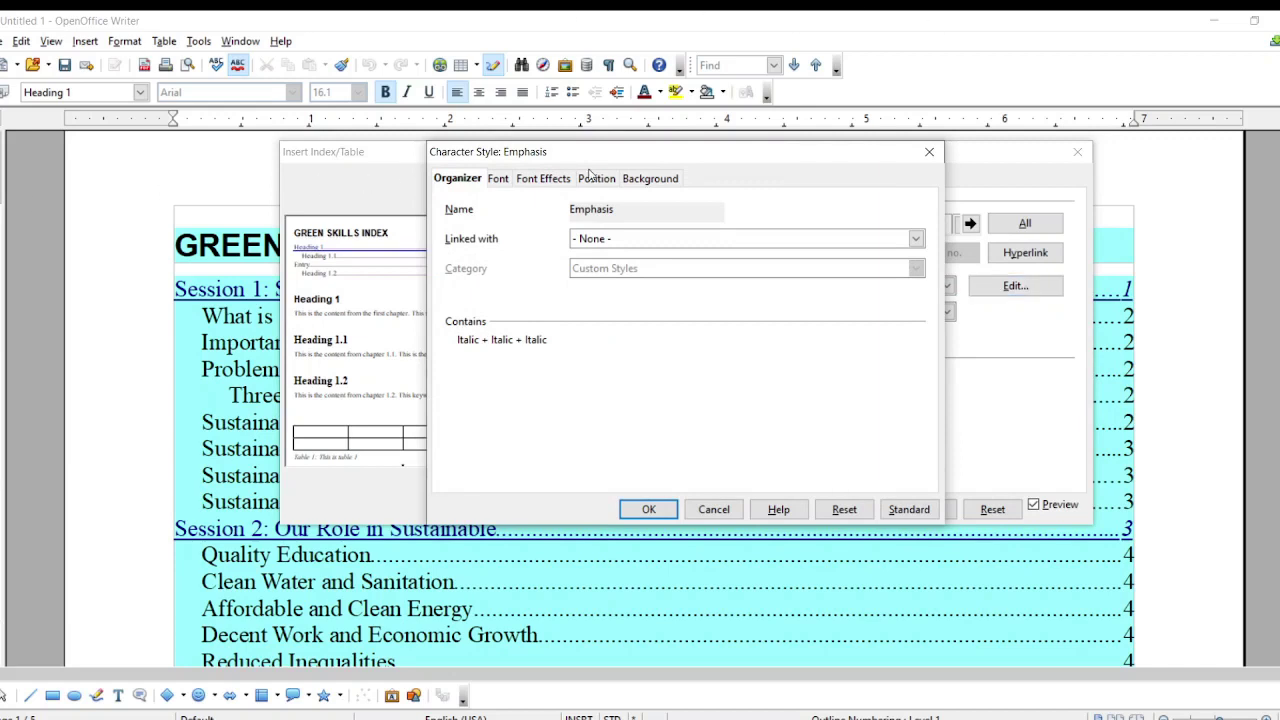
pyautogui.click(490, 186)
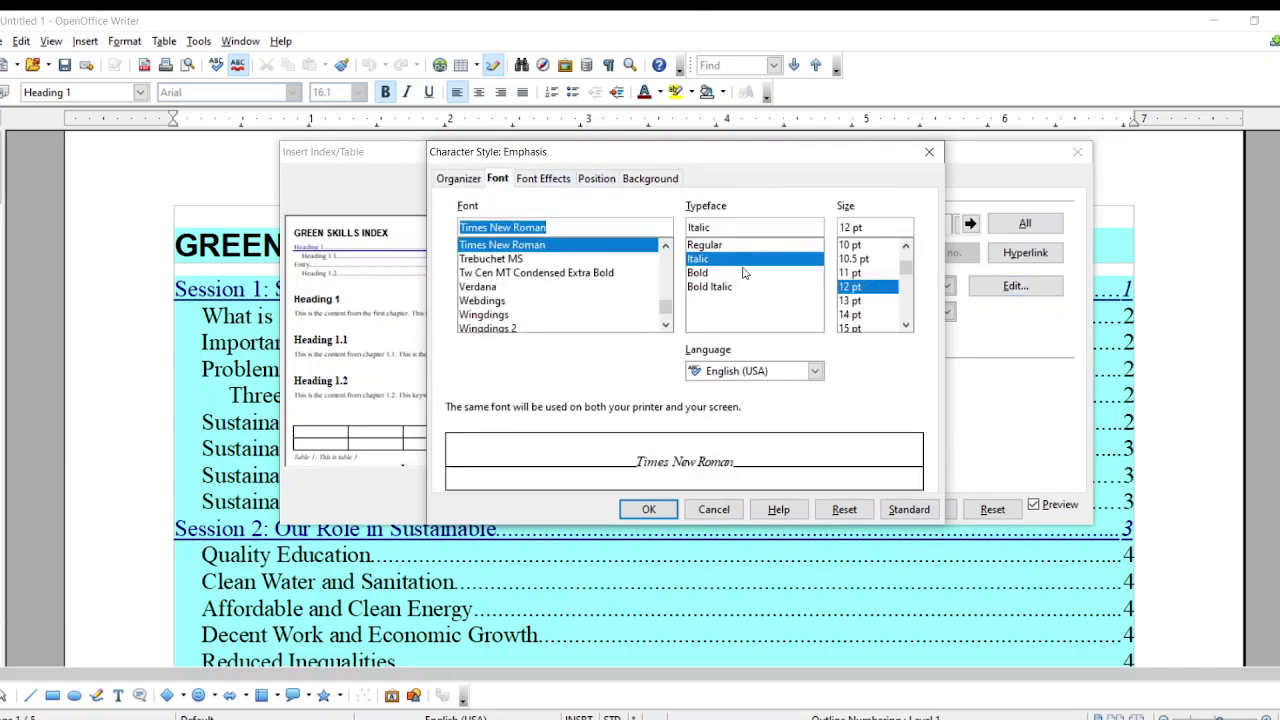
pyautogui.scroll(-1, 873, 315)
pyautogui.click(871, 314)
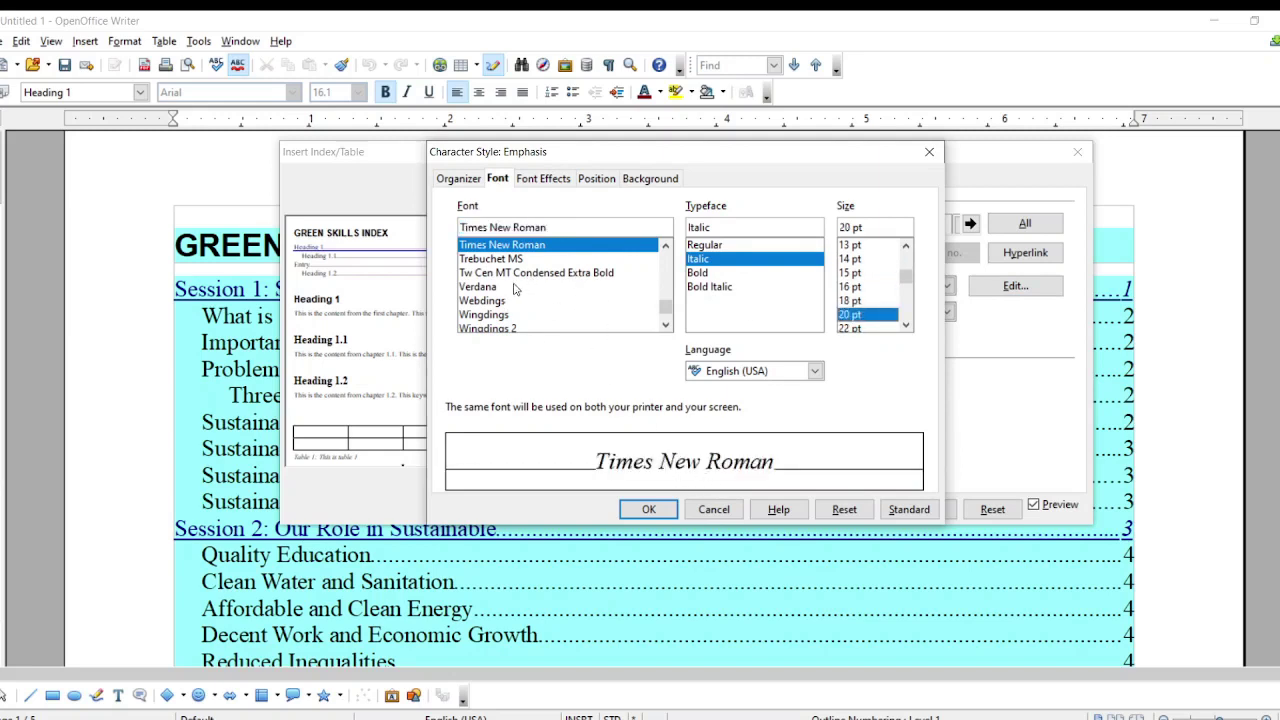
# Step: Give the Emphasis character style a Red 2 background and confirm the style changes
pyautogui.click(603, 179)
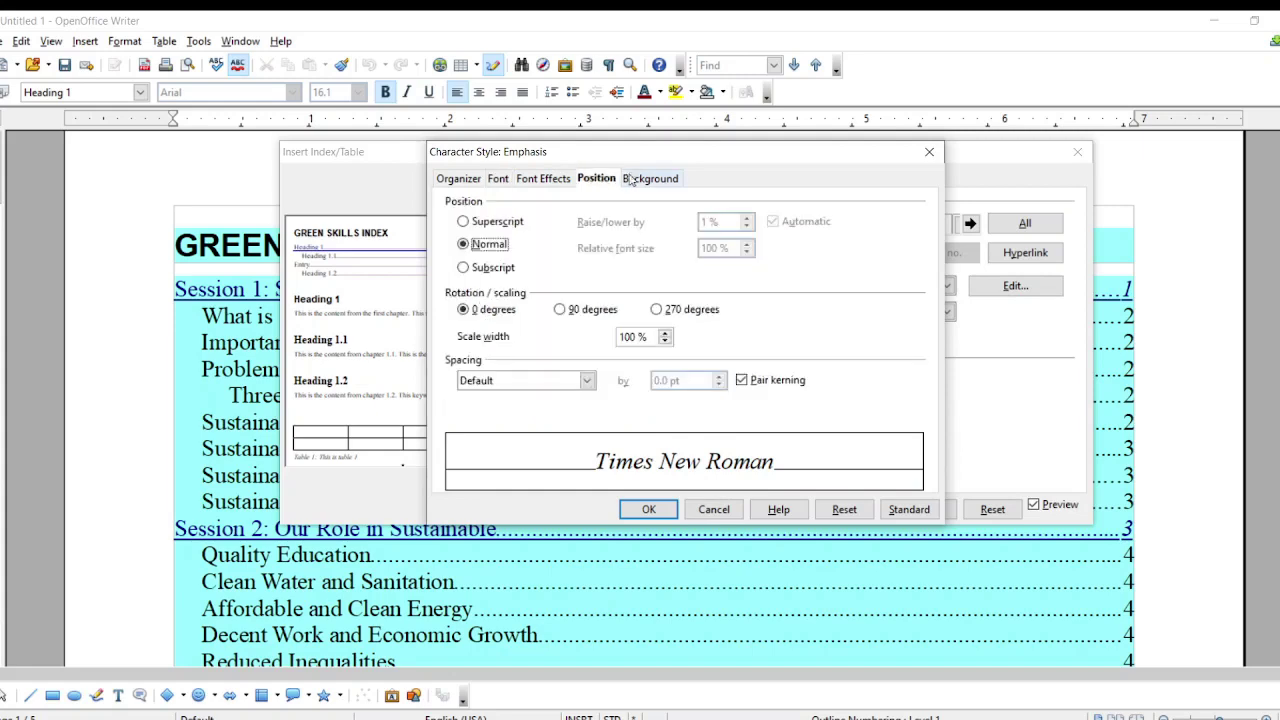
pyautogui.click(632, 180)
pyautogui.click(498, 283)
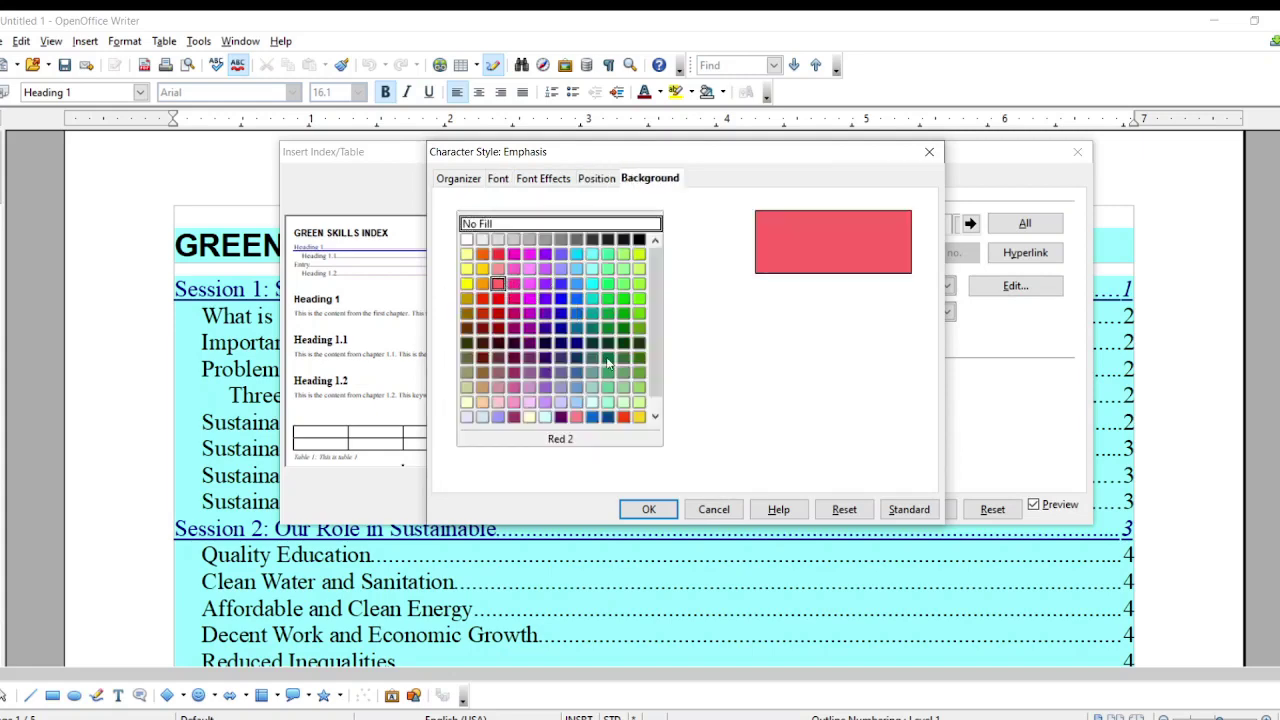
pyautogui.click(649, 510)
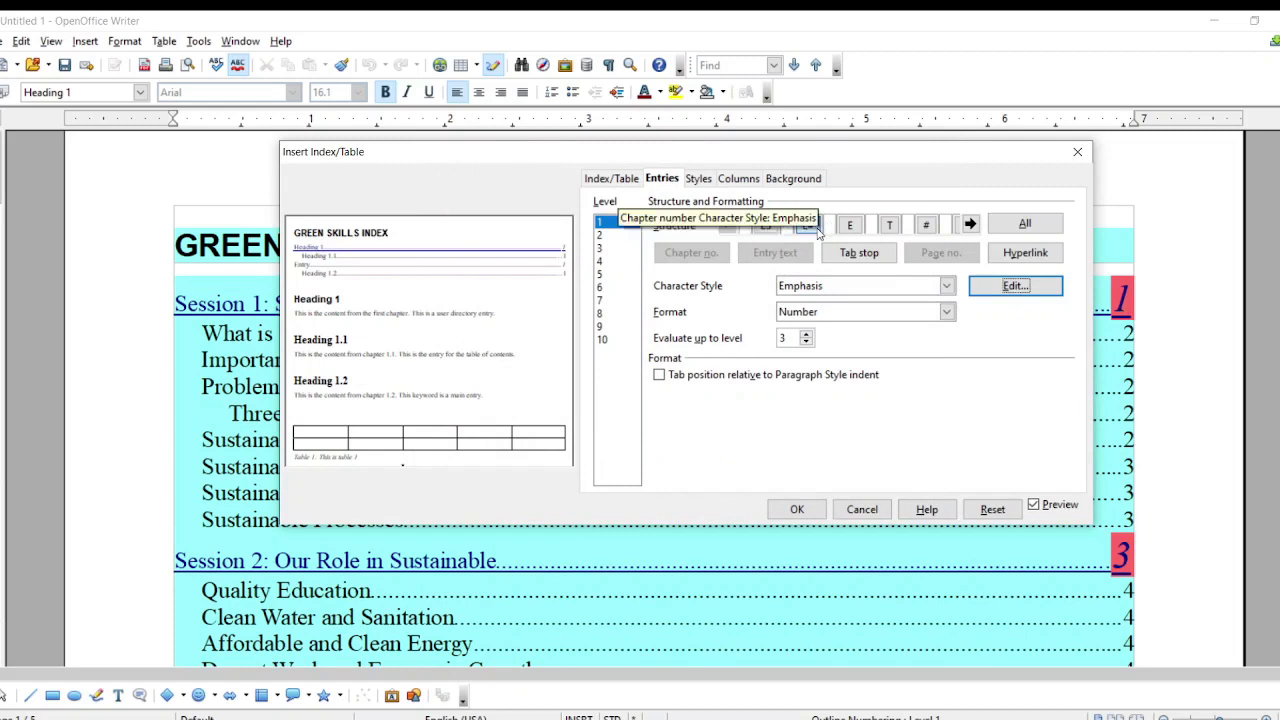
# Step: Assign the Emphasis character style to the level 1 entry text element
pyautogui.click(850, 225)
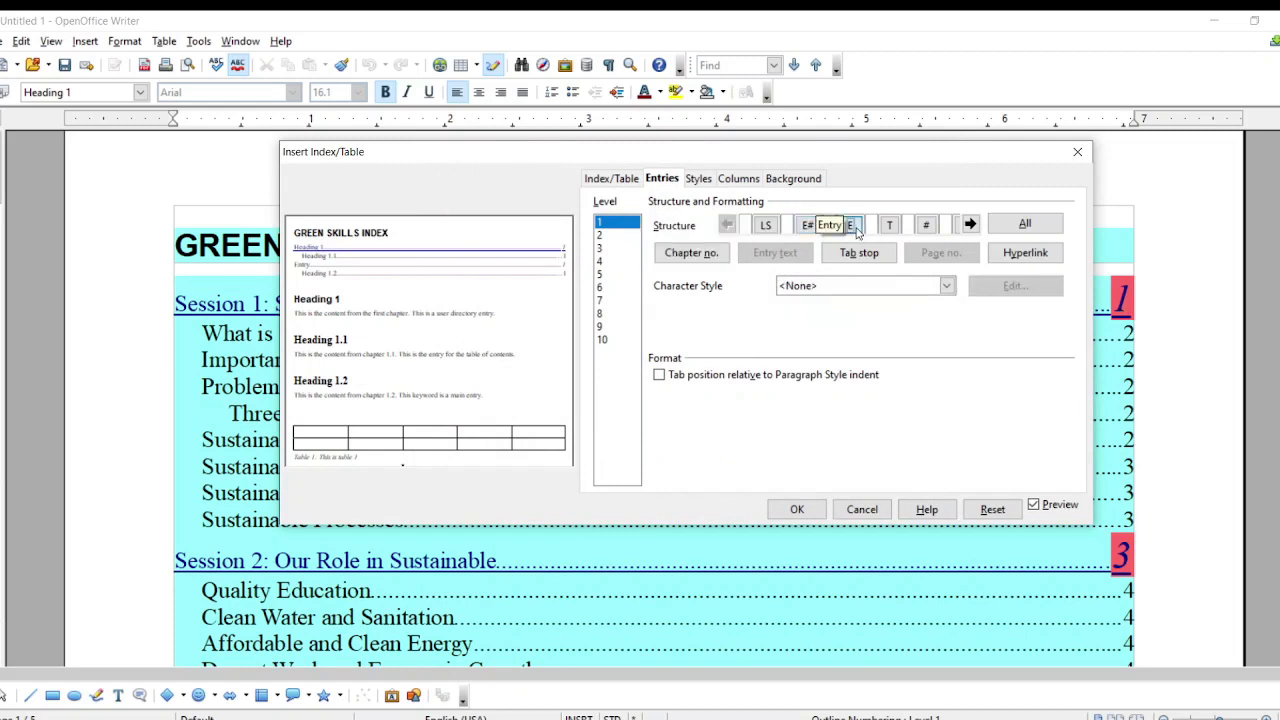
pyautogui.click(849, 290)
pyautogui.scroll(-2, 825, 357)
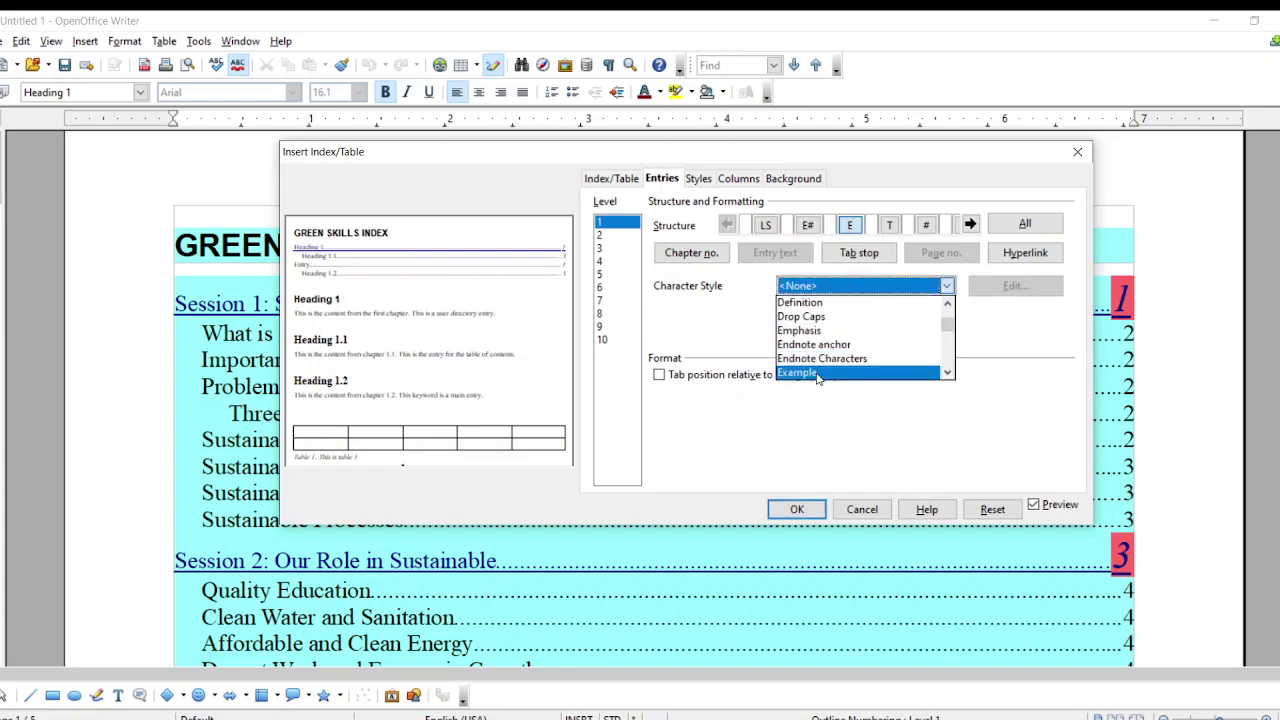
pyautogui.click(846, 330)
# Step: Set the Emphasis style's background color to Salmon and apply the entry settings to the index
pyautogui.click(1005, 286)
pyautogui.click(592, 268)
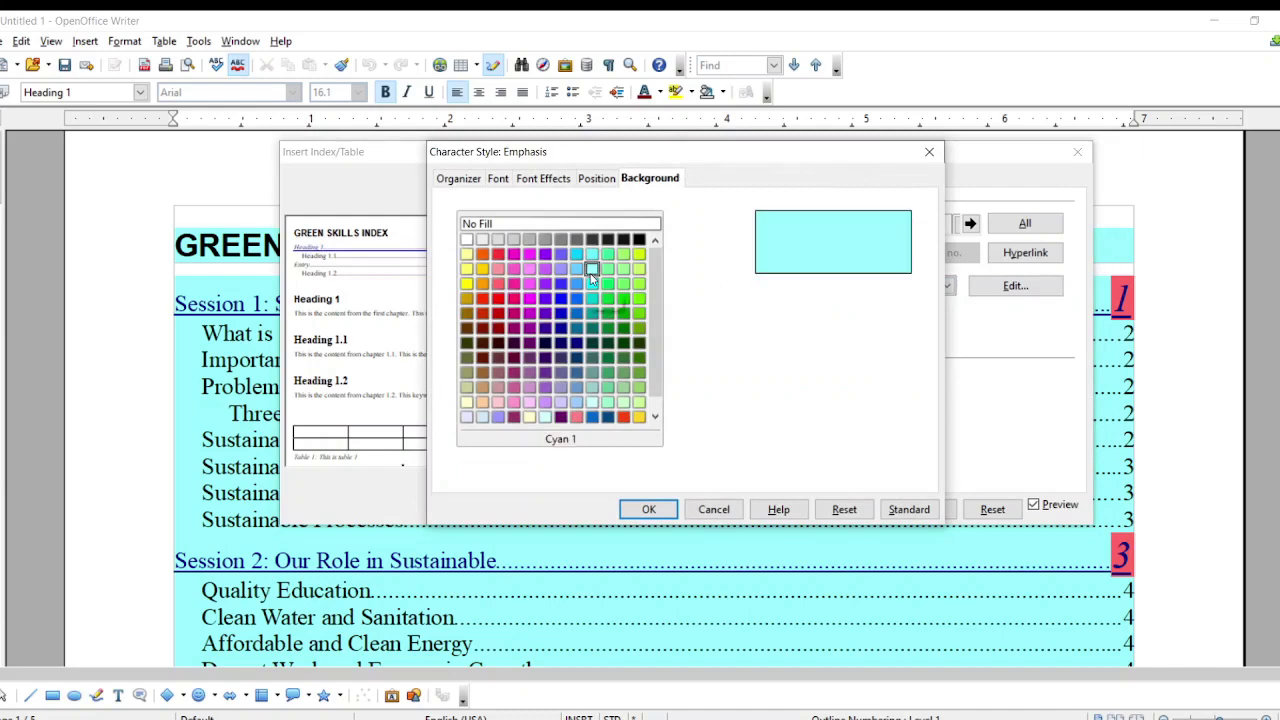
pyautogui.click(576, 416)
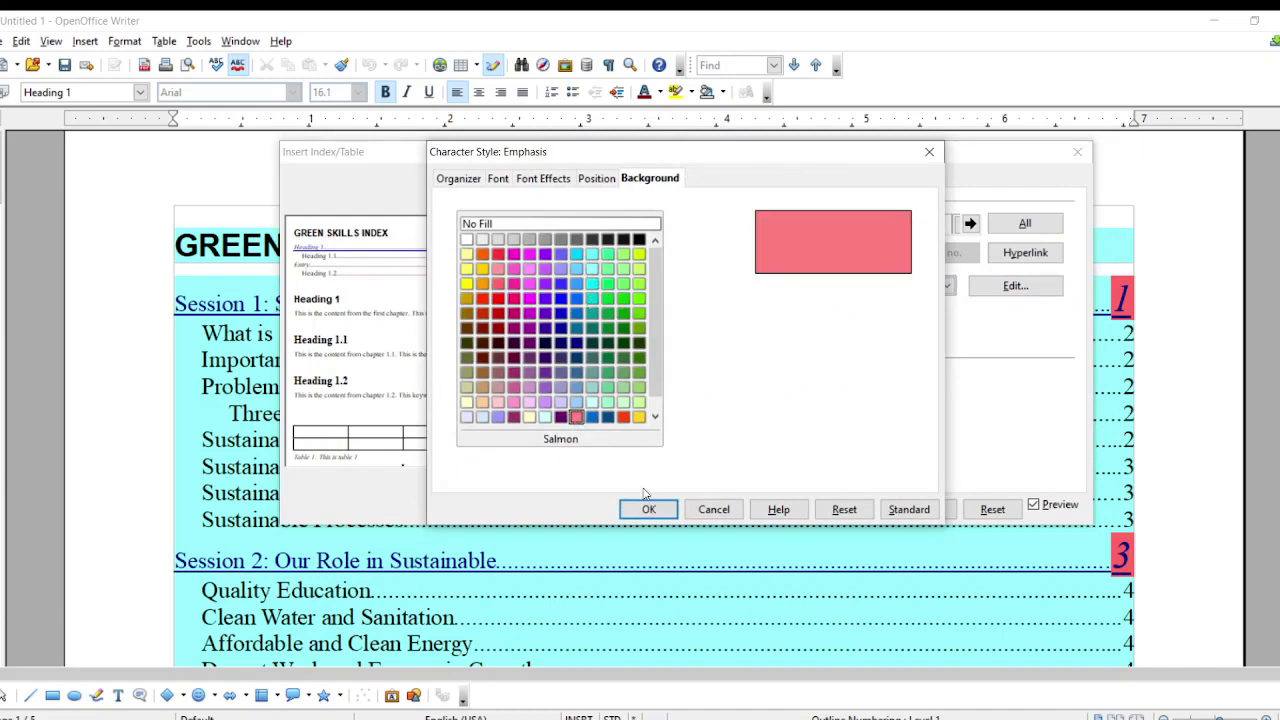
pyautogui.click(648, 510)
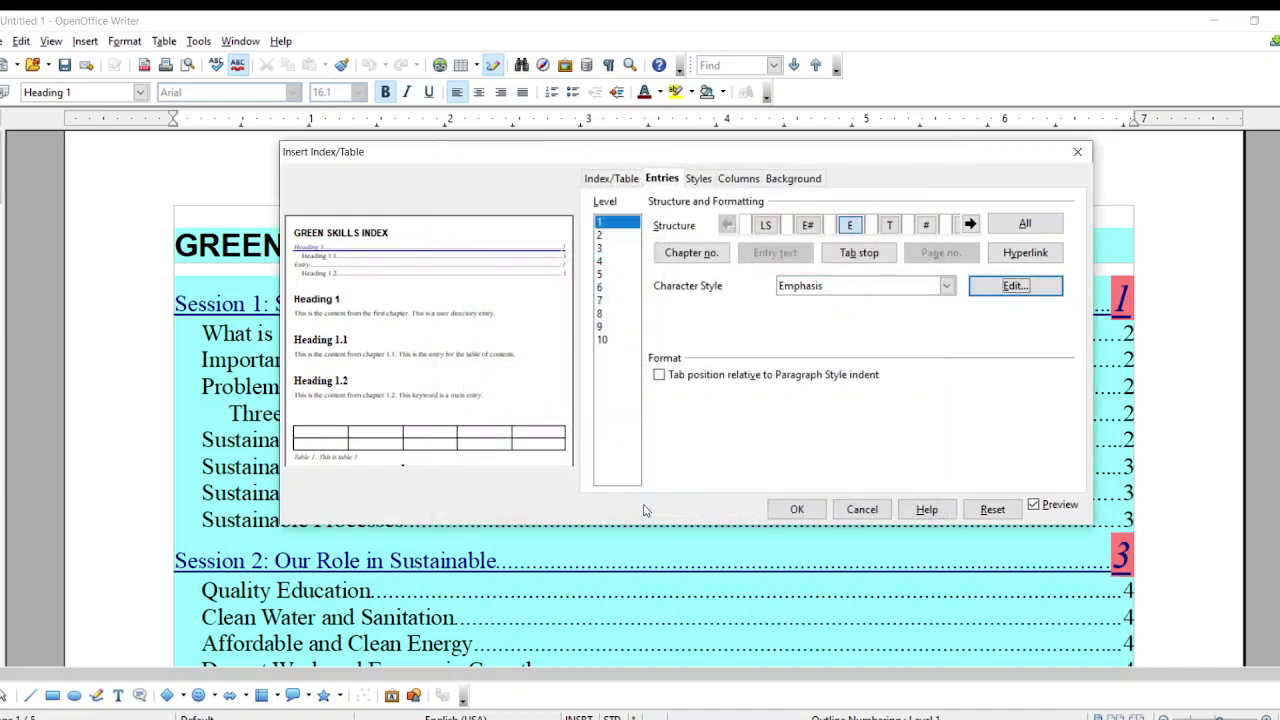
pyautogui.click(790, 509)
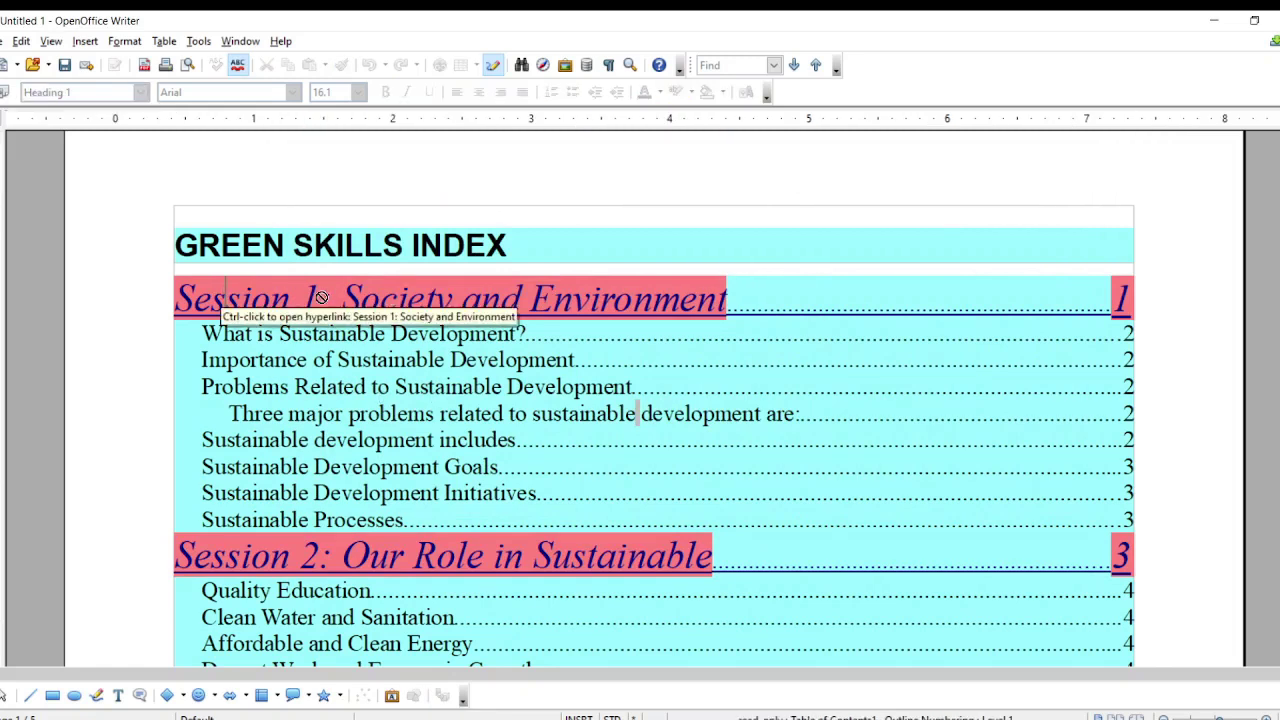
# Step: Reopen the index settings and insert a hyperlink start element before the chapter number in the level 2 structure
pyautogui.rightClick(691, 287)
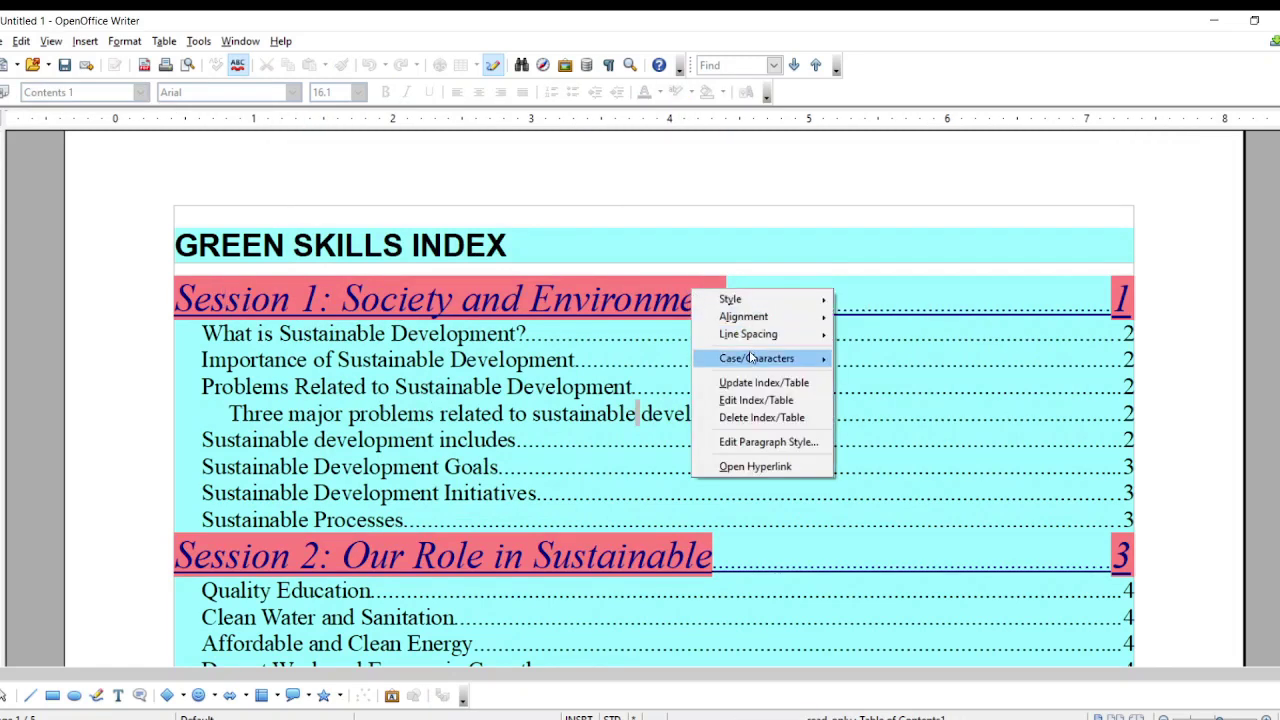
pyautogui.click(750, 398)
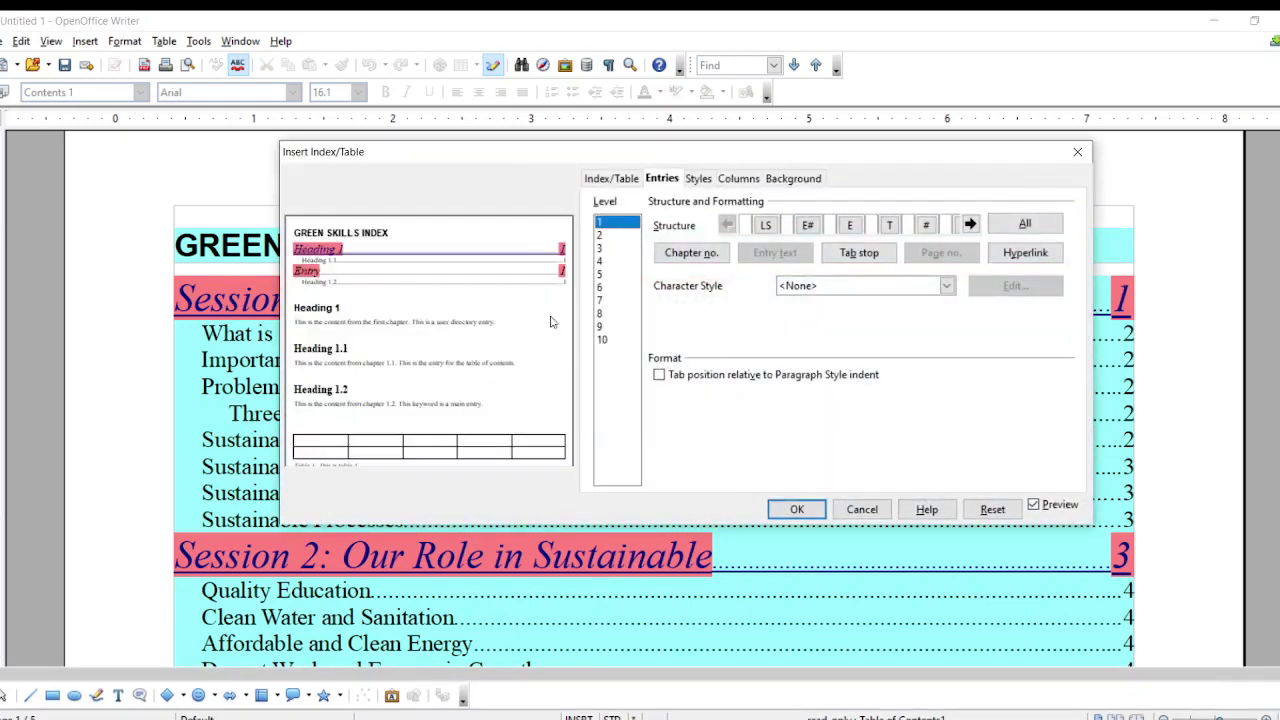
pyautogui.click(612, 233)
pyautogui.click(612, 248)
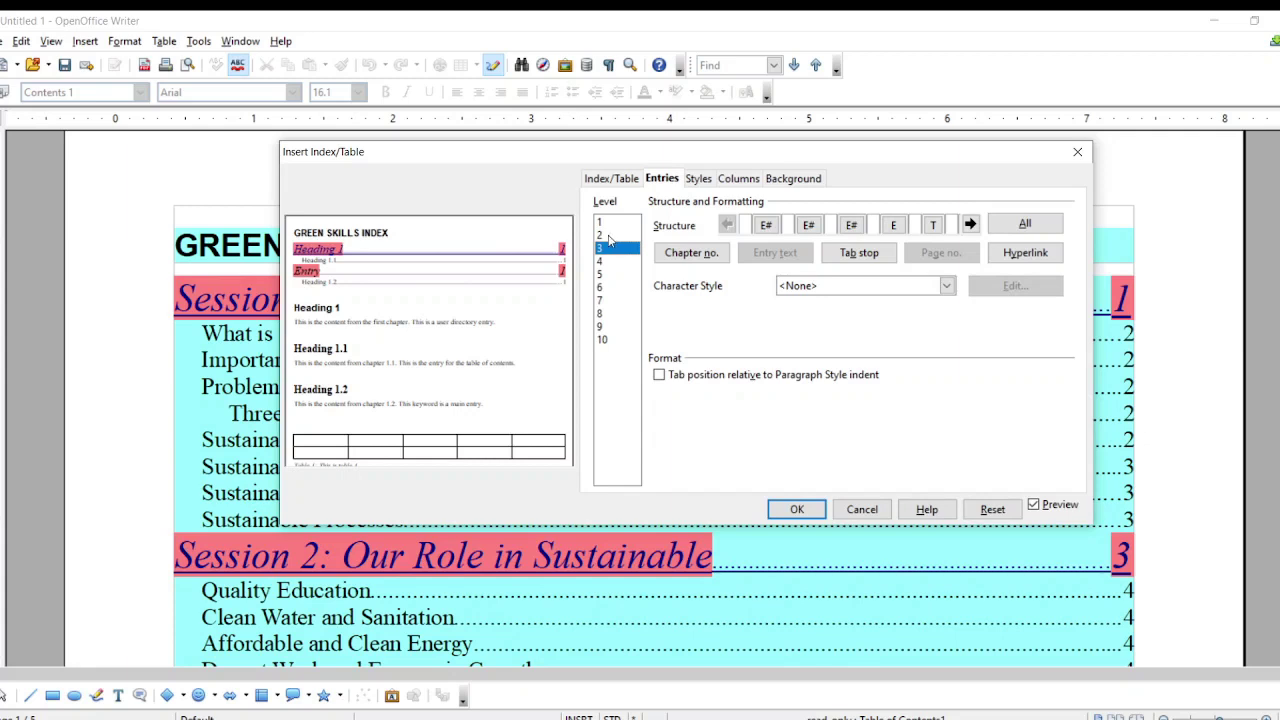
pyautogui.moveTo(425, 161)
pyautogui.mouseDown()
pyautogui.moveTo(702, 157)
pyautogui.moveTo(408, 177)
pyautogui.mouseUp()
pyautogui.click(589, 253)
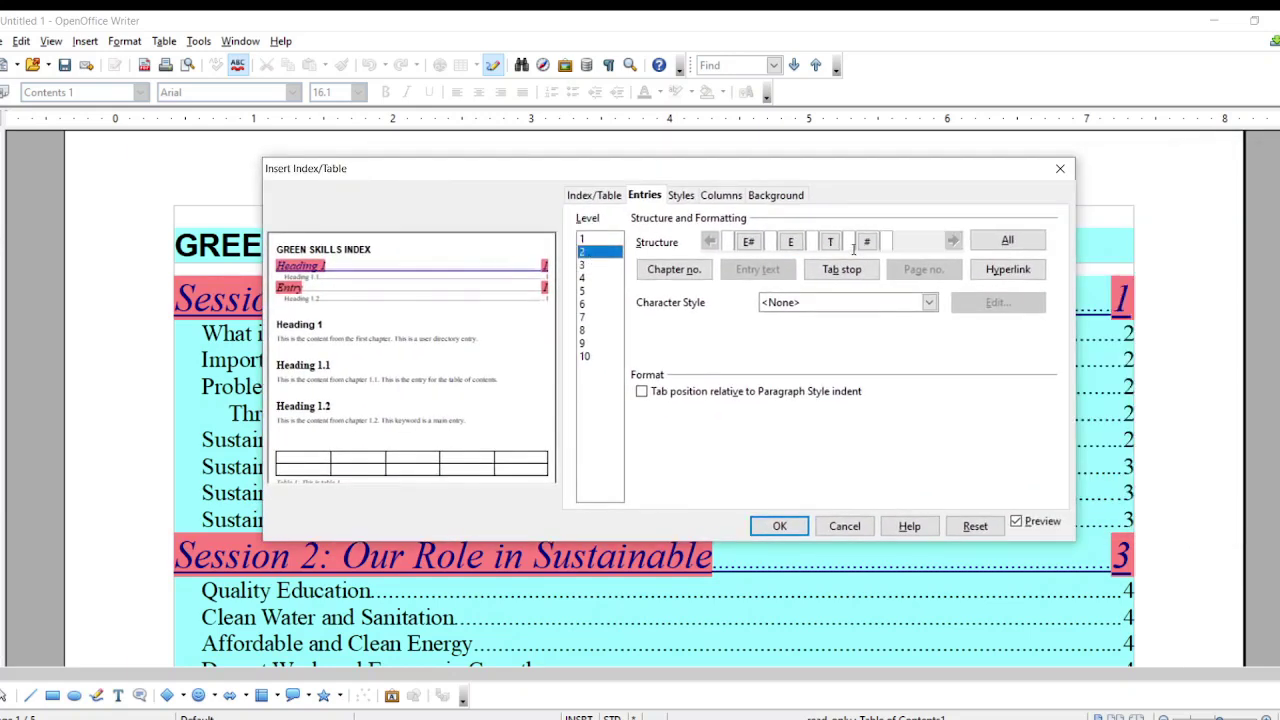
pyautogui.click(732, 245)
pyautogui.click(1007, 269)
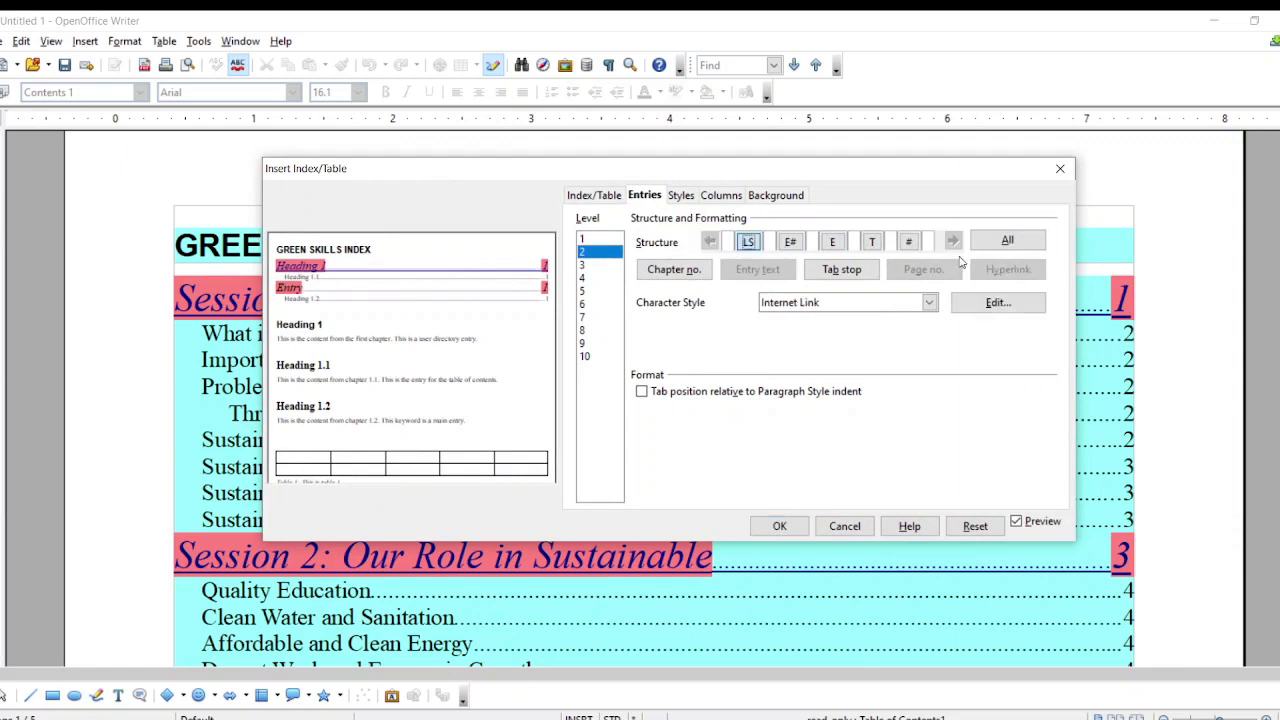
# Step: Insert the hyperlink end element after the level 2 page number and apply the settings to the index
pyautogui.click(928, 242)
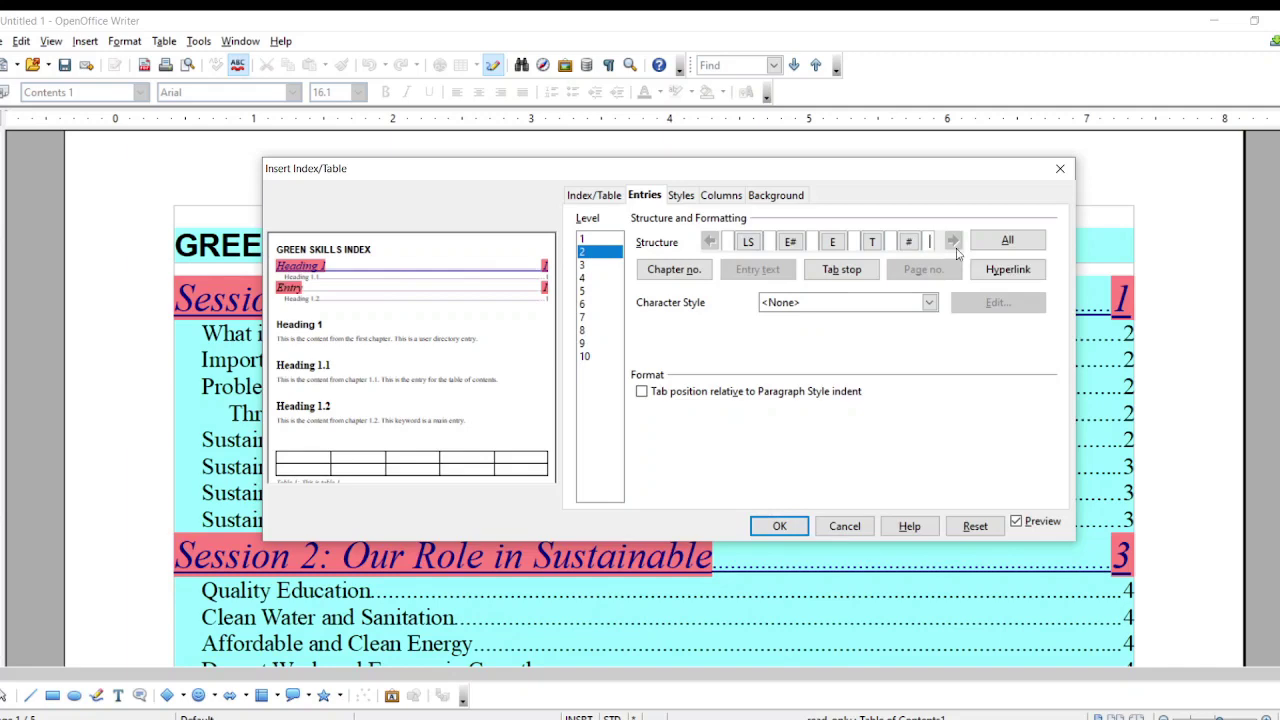
pyautogui.click(1016, 272)
pyautogui.click(783, 528)
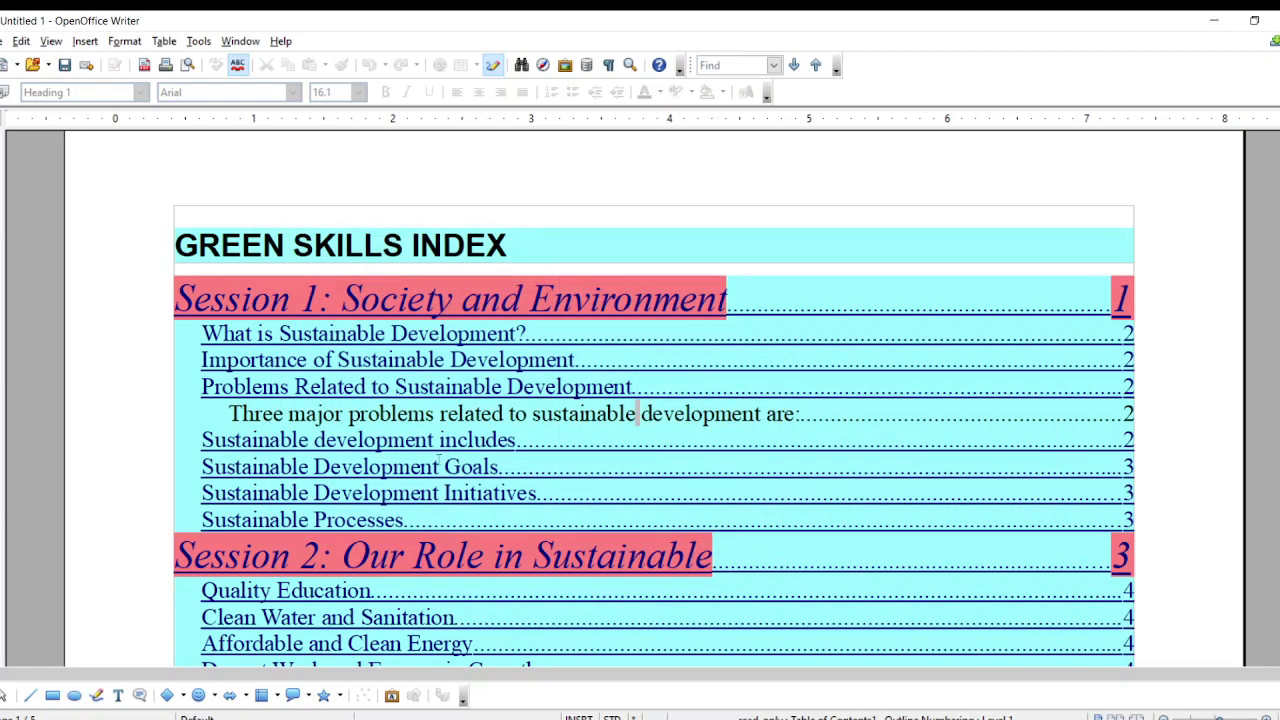
# Step: Review the Emphasis style's settings used by the level 1 chapter number, close the index settings and look through the index entries
pyautogui.click(215, 440)
pyautogui.rightClick(575, 360)
pyautogui.click(621, 470)
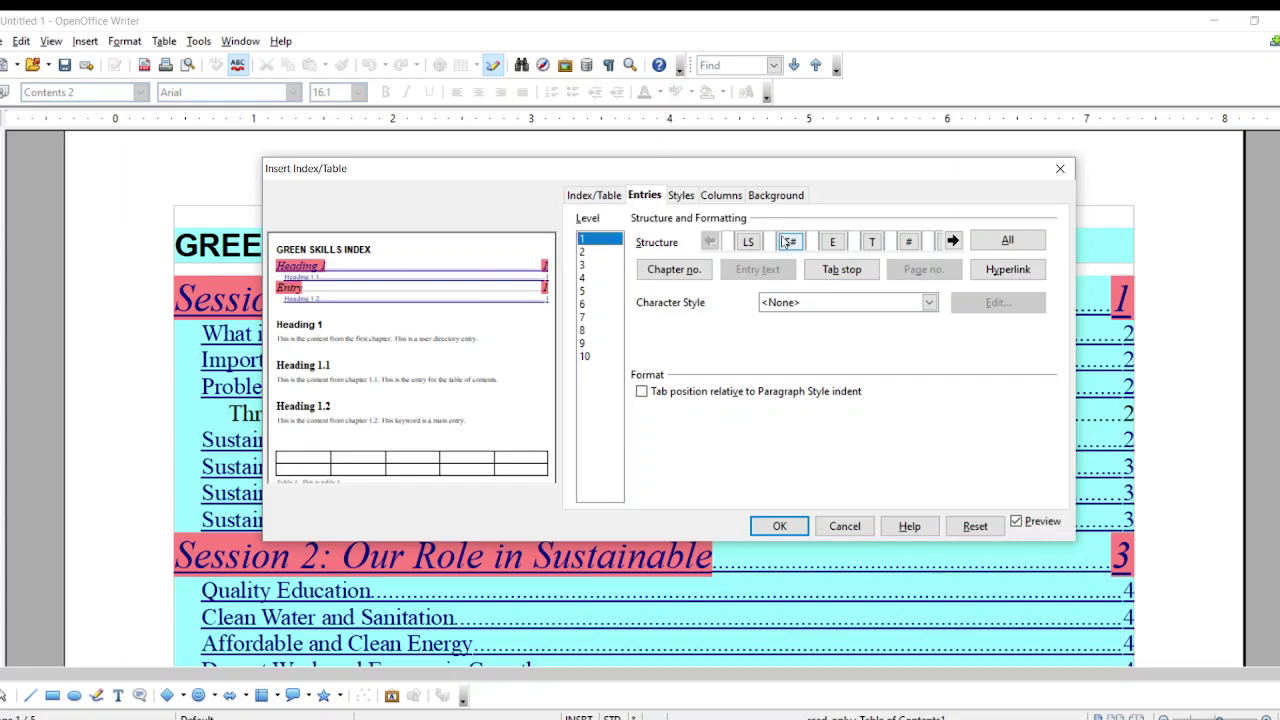
pyautogui.click(788, 243)
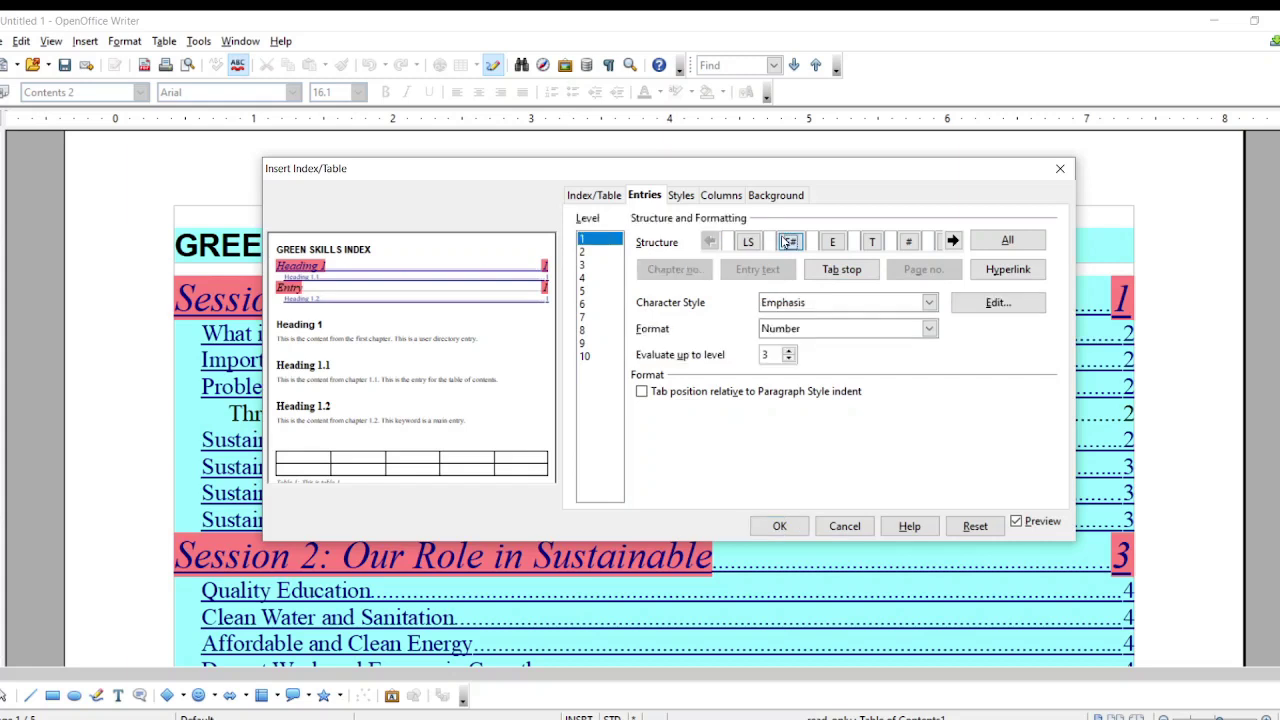
pyautogui.click(996, 302)
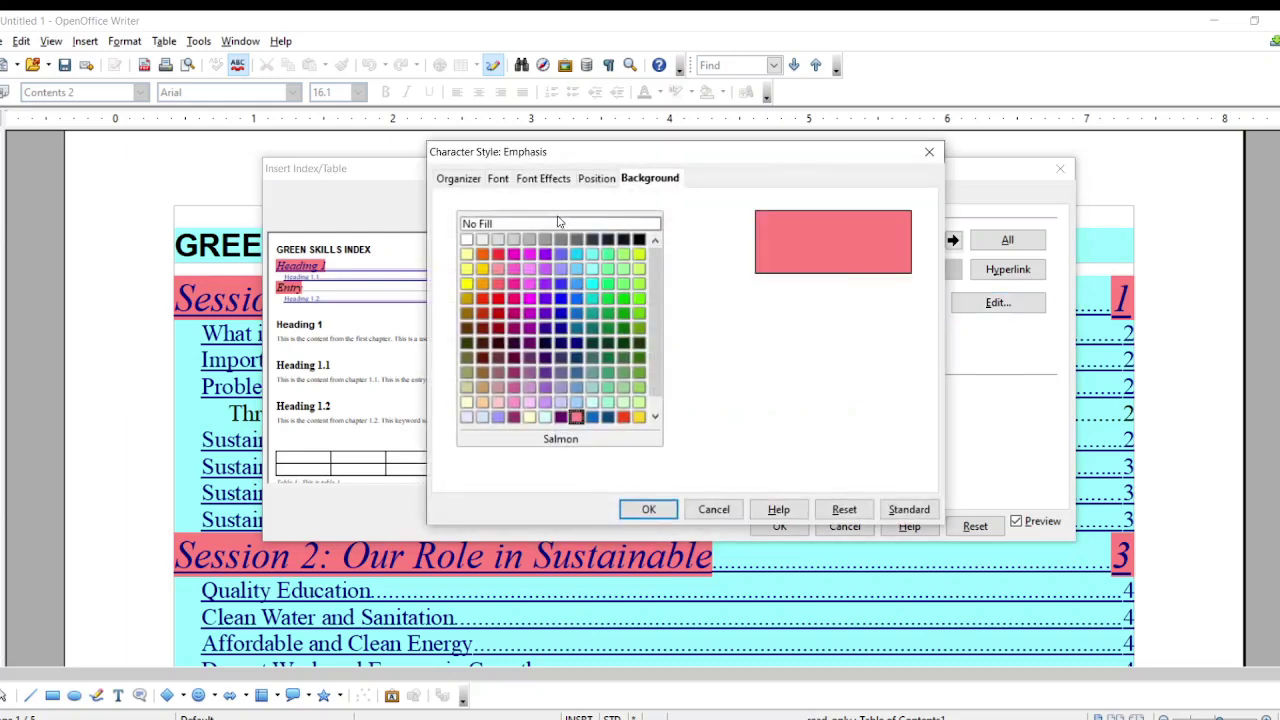
pyautogui.click(596, 178)
pyautogui.click(458, 178)
pyautogui.click(497, 178)
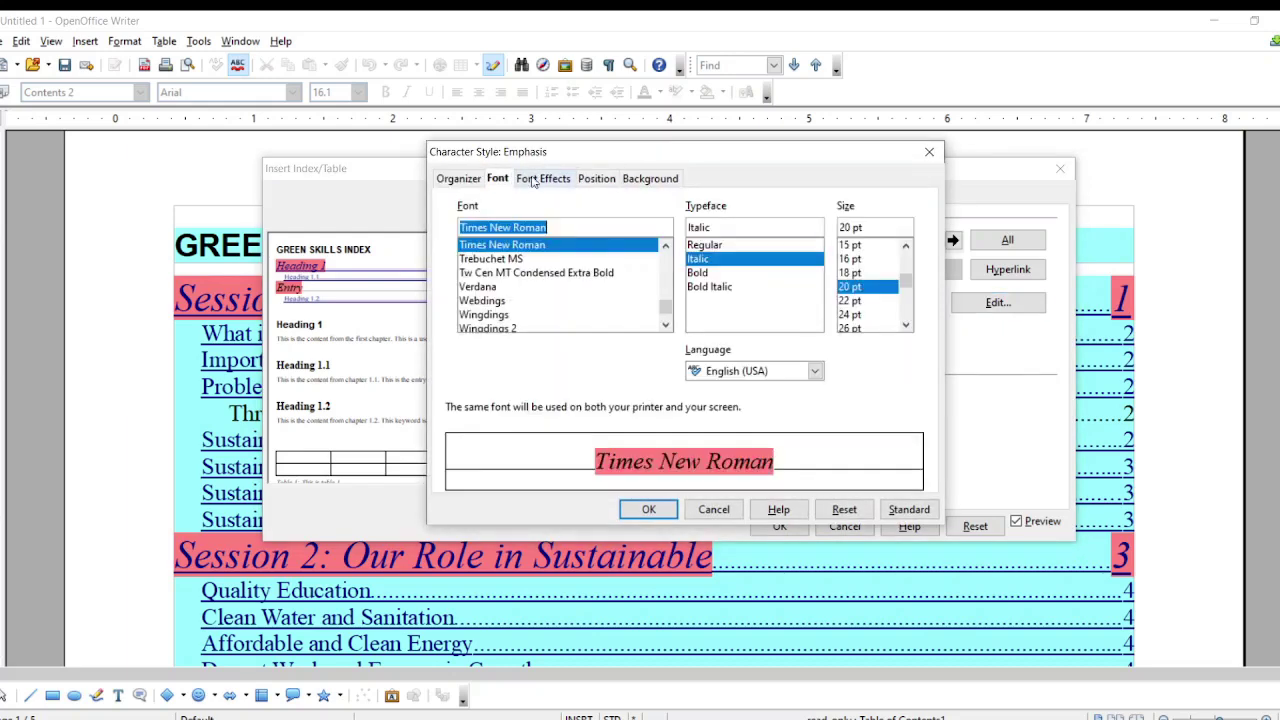
pyautogui.click(640, 509)
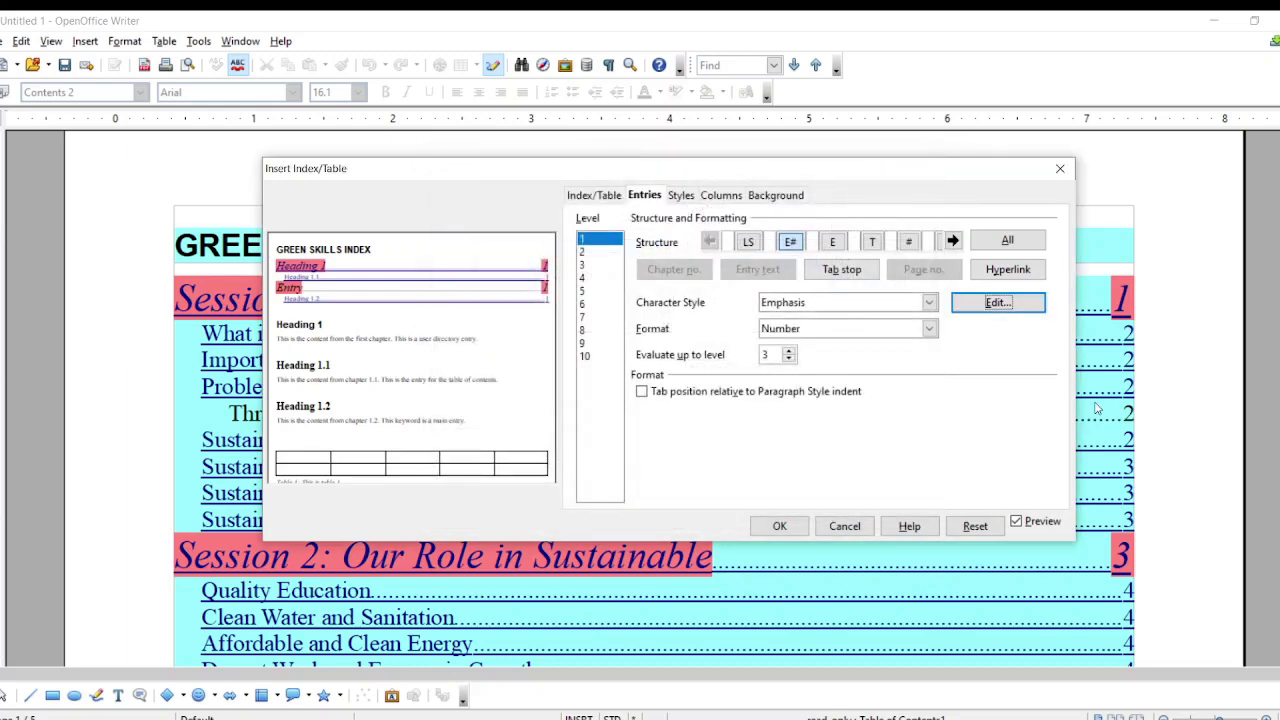
pyautogui.click(762, 524)
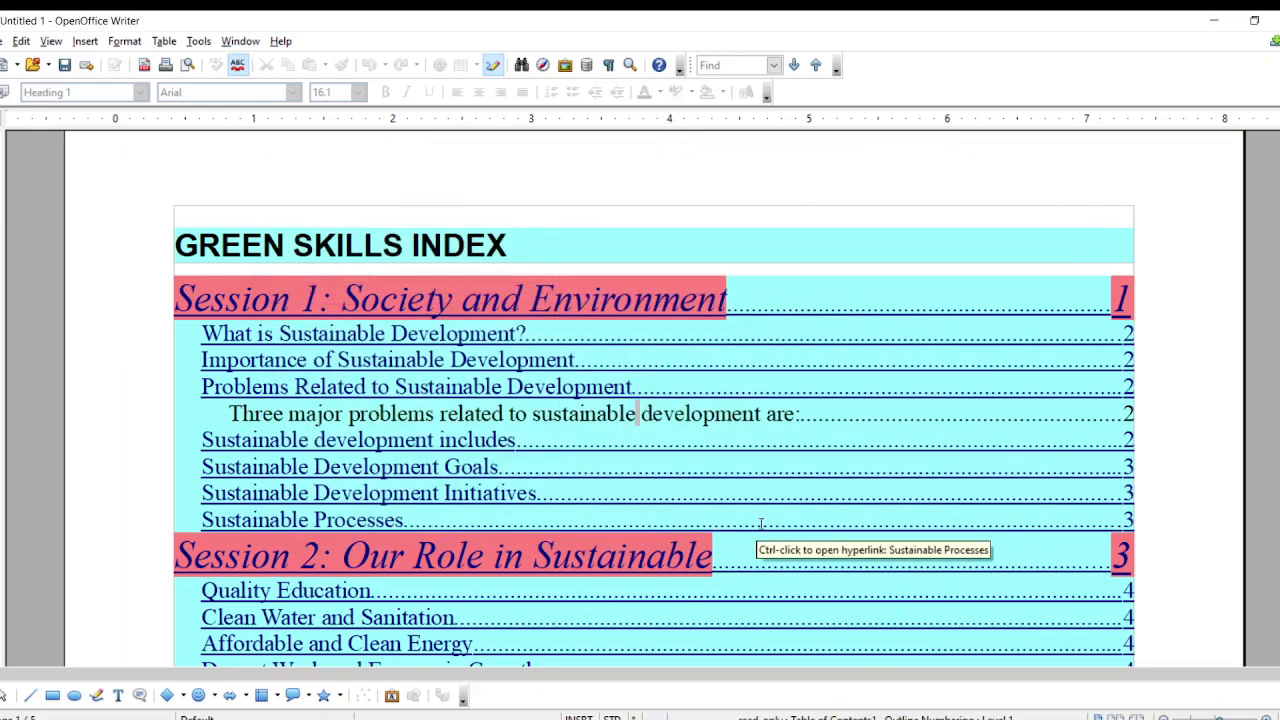
pyautogui.scroll(-3, 761, 523)
pyautogui.scroll(-1, 761, 523)
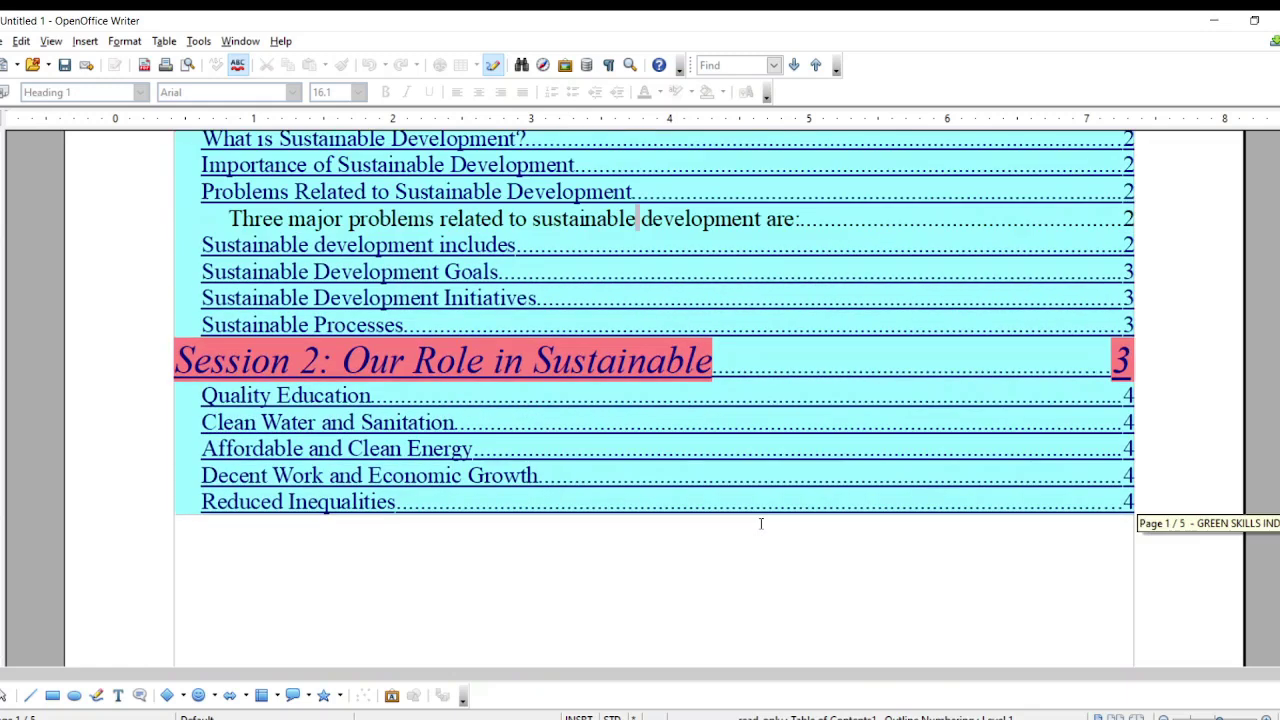
pyautogui.scroll(-2, 761, 523)
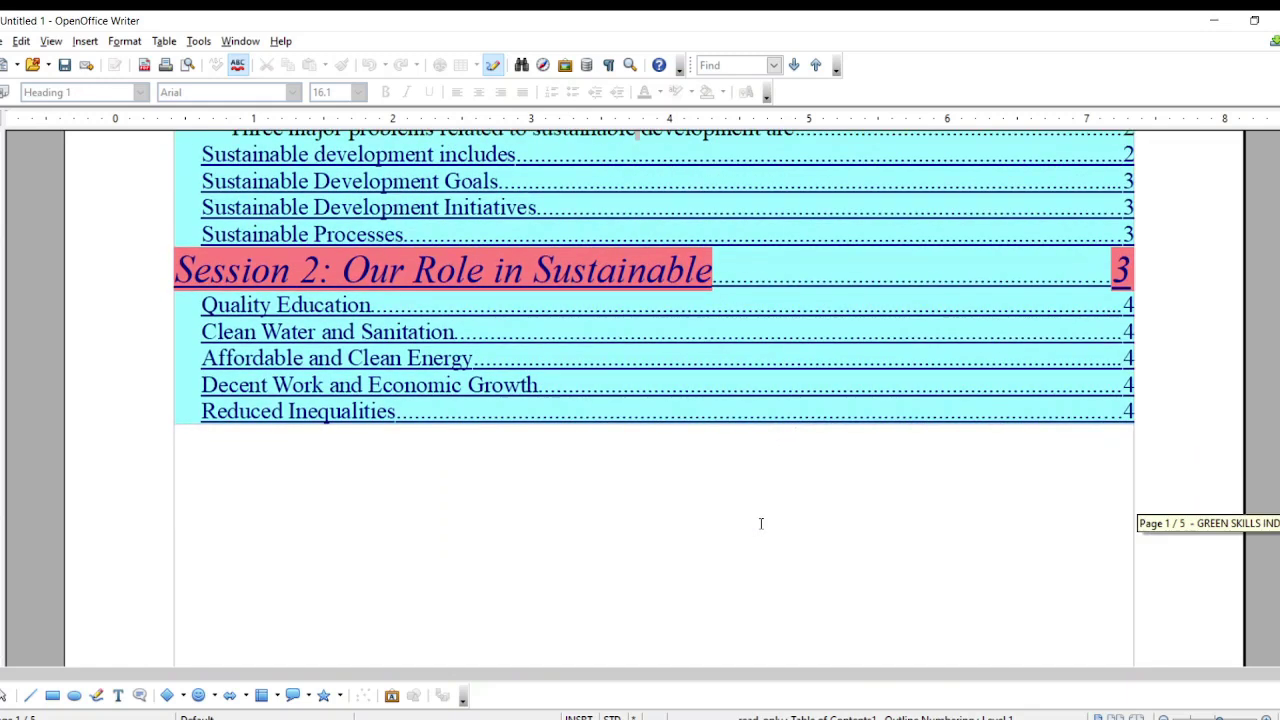